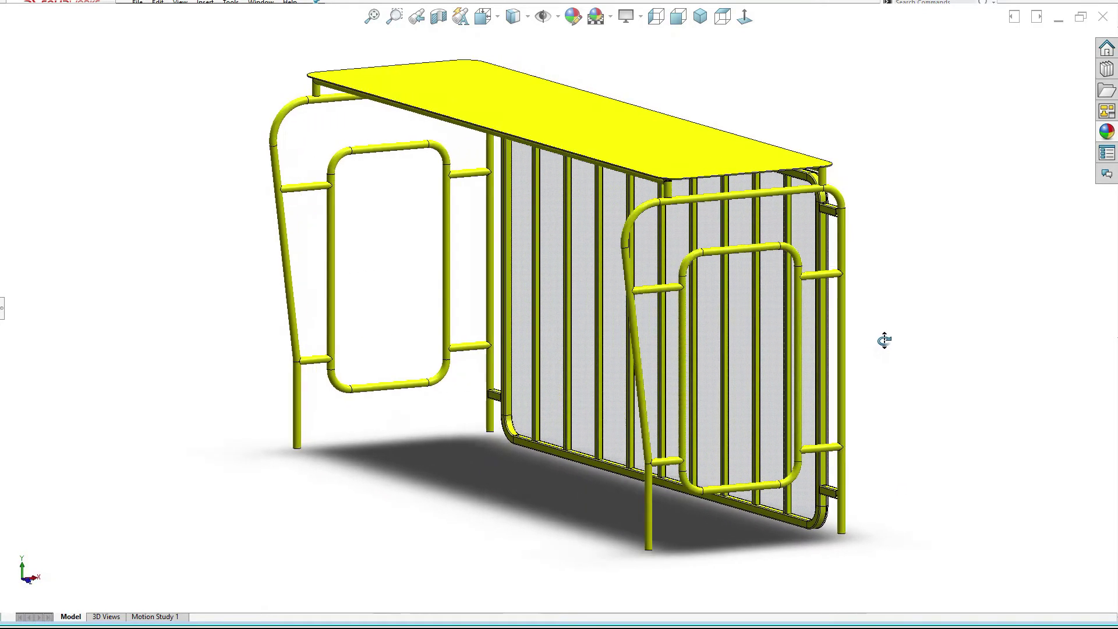
Orbit and zoom around the finished bus shelter, then create a new blank Part document
scroll(895, 352, "down", 3)
scroll(894, 352, "up", 3)
mouse_move(424, 390)
middle_mouse_down()
mouse_move(580, 385)
mouse_move(374, 386)
mouse_move(330, 427)
mouse_move(417, 394)
mouse_move(461, 408)
middle_mouse_up()
scroll(332, 425, "down", 2)
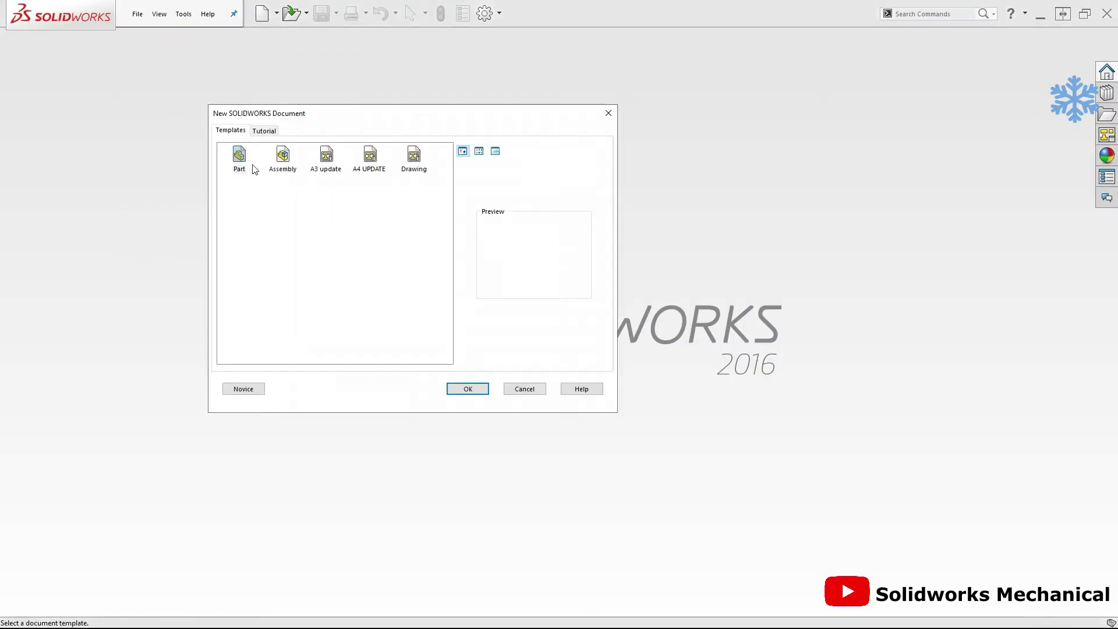
double_click(249, 165)
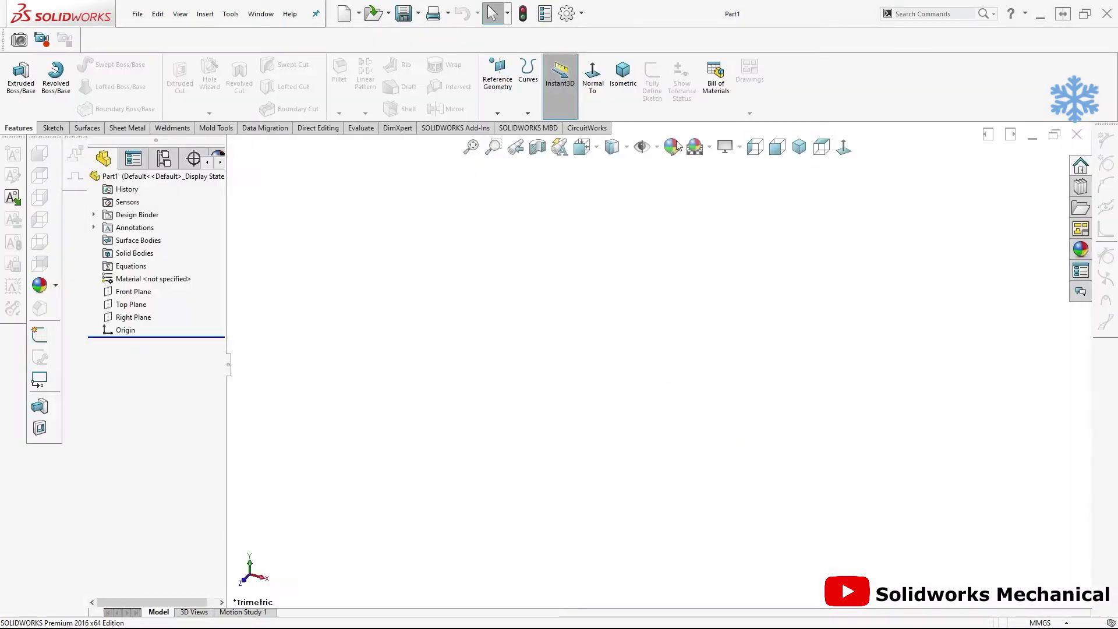
Apply a background scene, show the planes, and start a sketch on the Front Plane
left_click(694, 146)
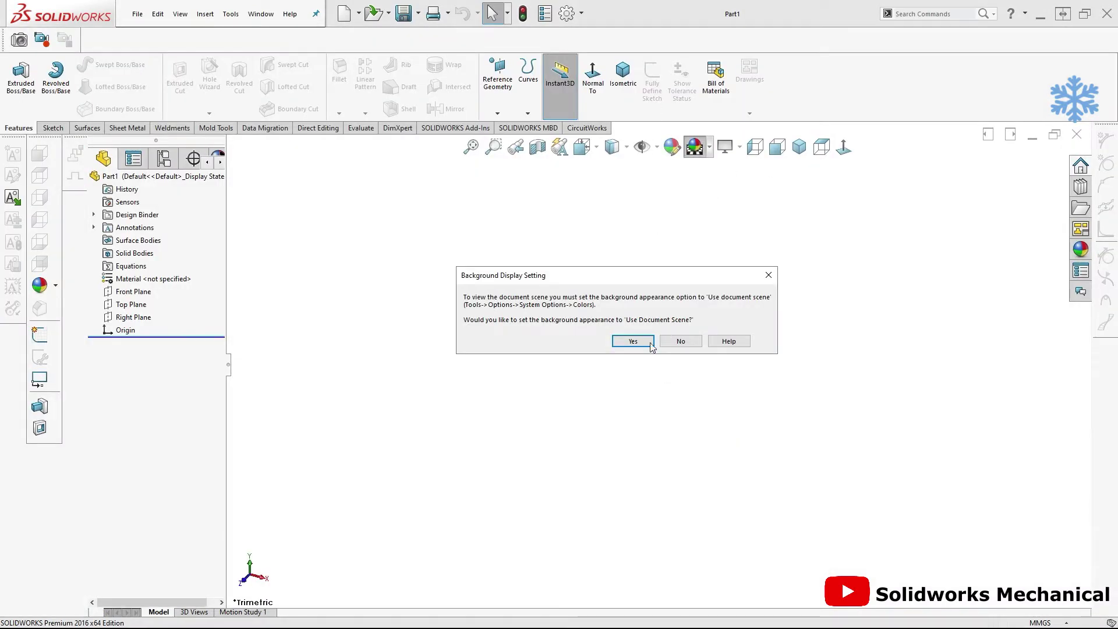
left_click(639, 343)
left_click(709, 146)
left_click(725, 186)
left_click(642, 146)
left_click(649, 192)
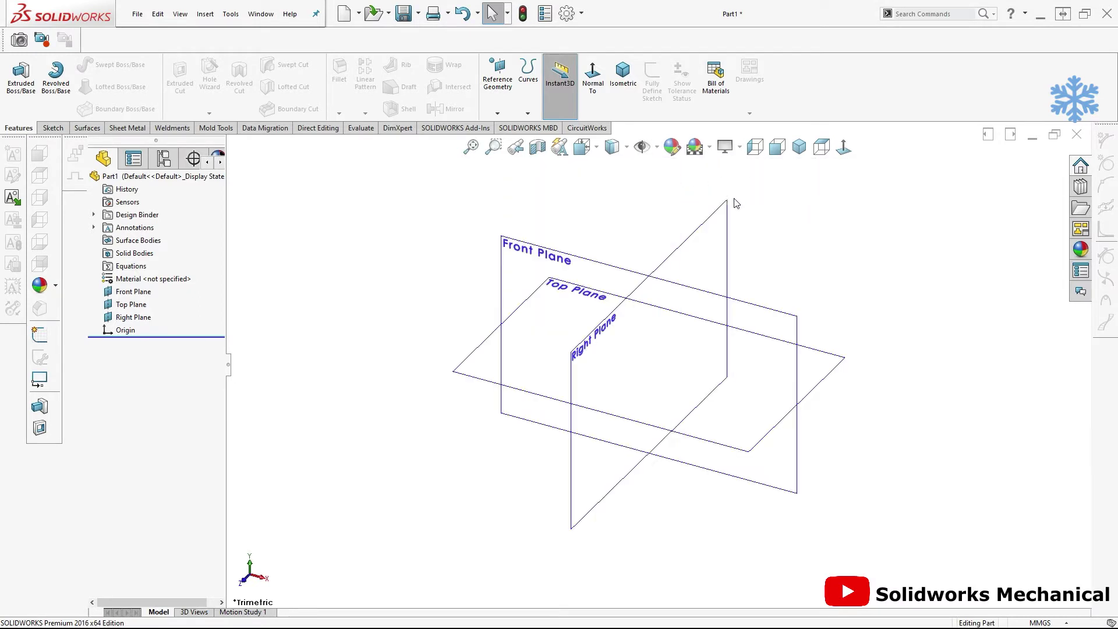
left_click(553, 254)
left_click(599, 218)
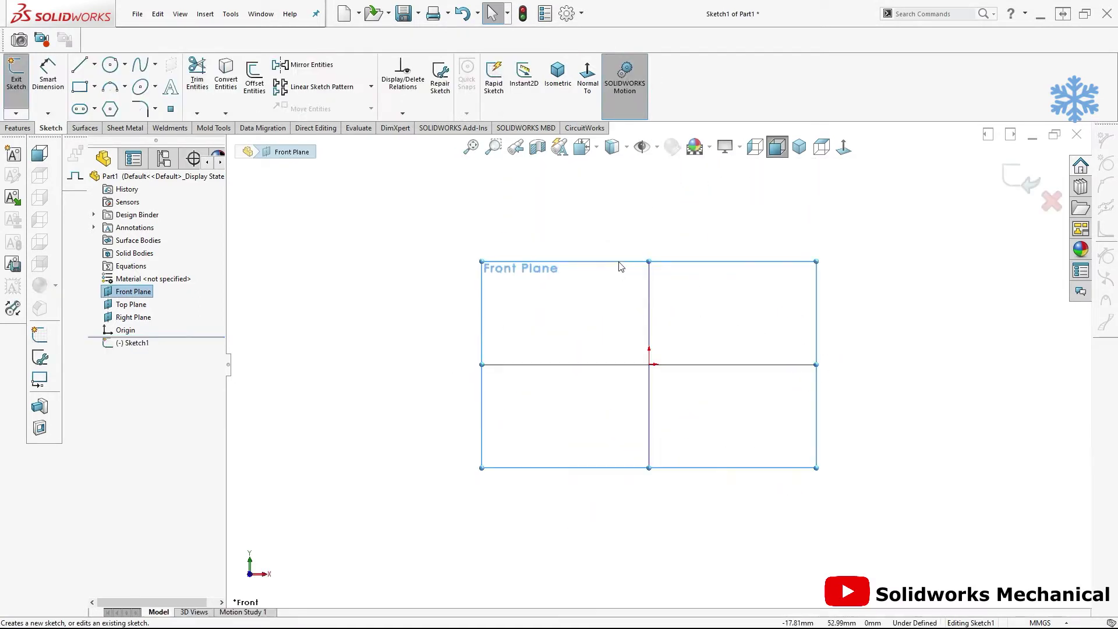
Draw the open profile: short upright, slanted line, tangent arc, top line and tall upright
left_click(80, 65)
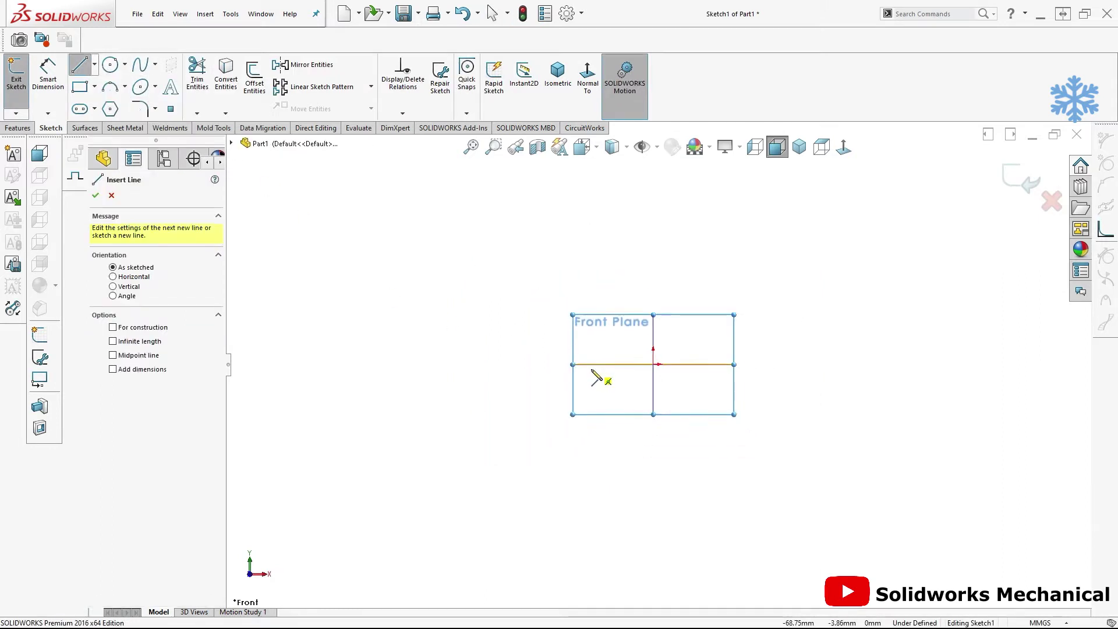
left_click(608, 365)
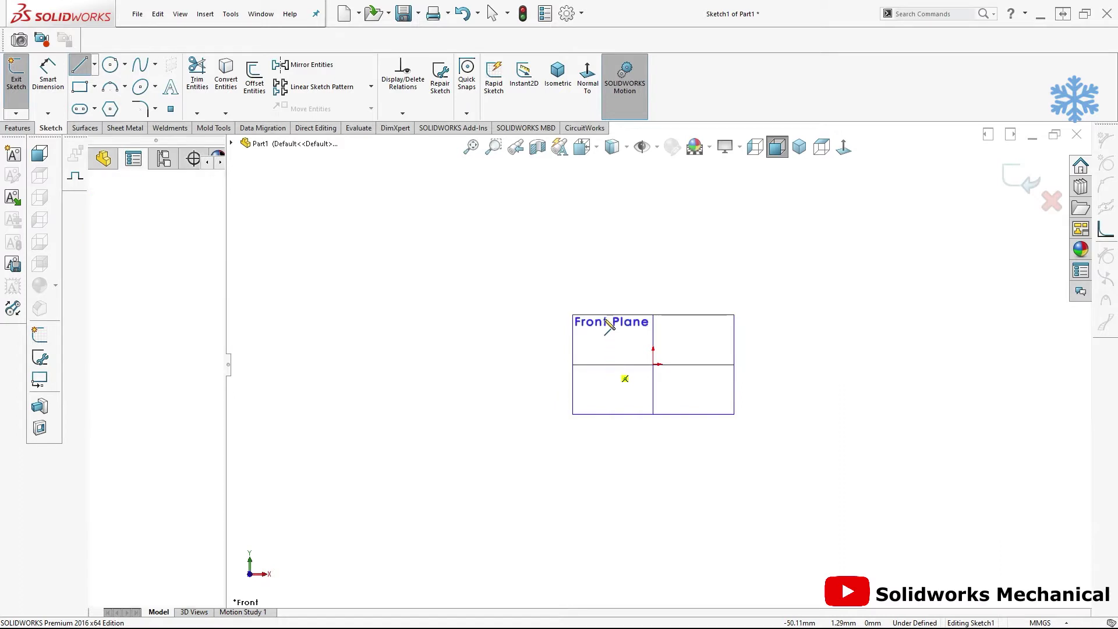
left_click(609, 332)
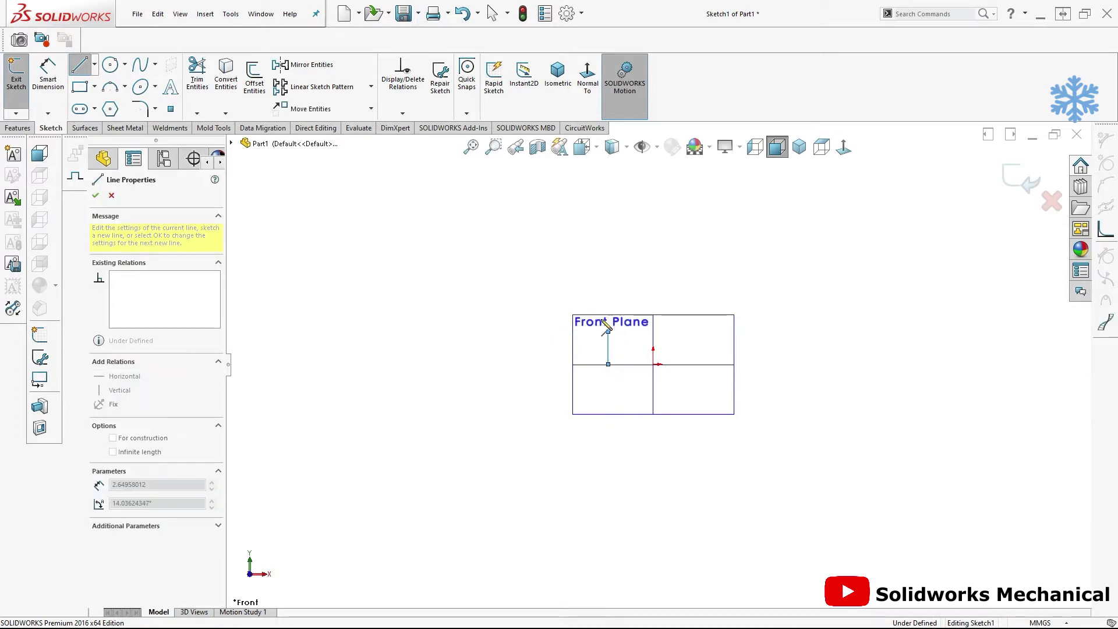
left_click(553, 224)
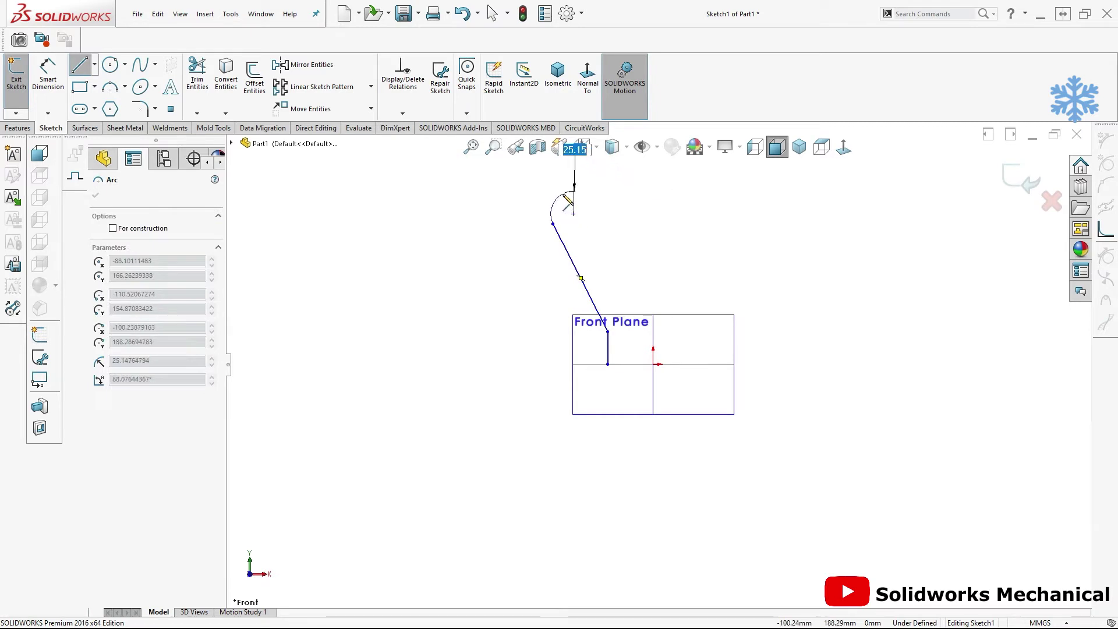
left_click(563, 194)
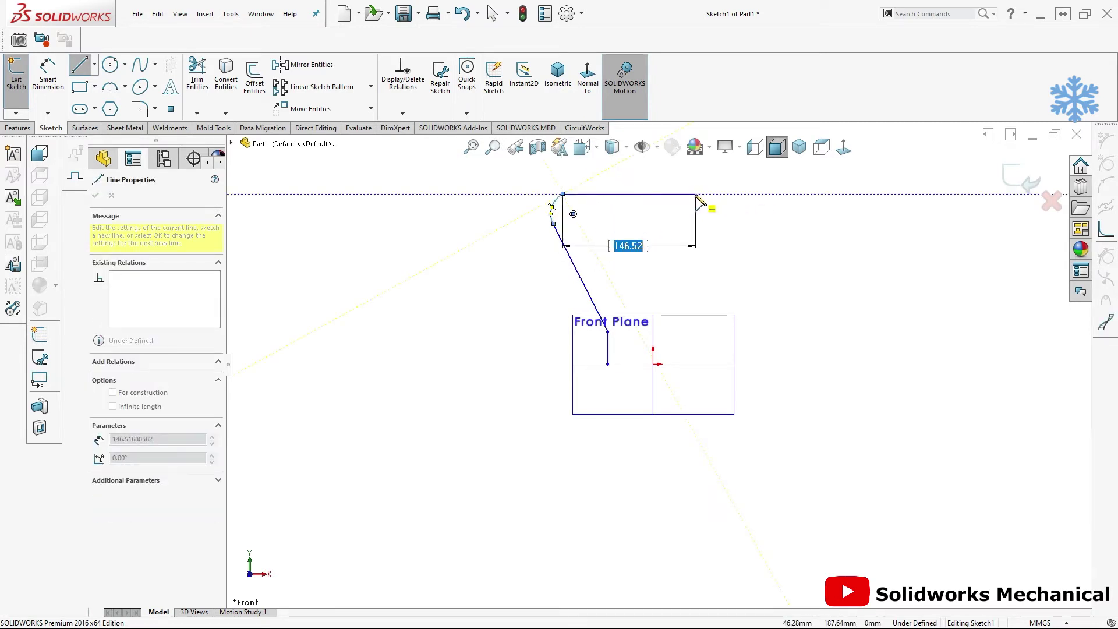
left_click(699, 193)
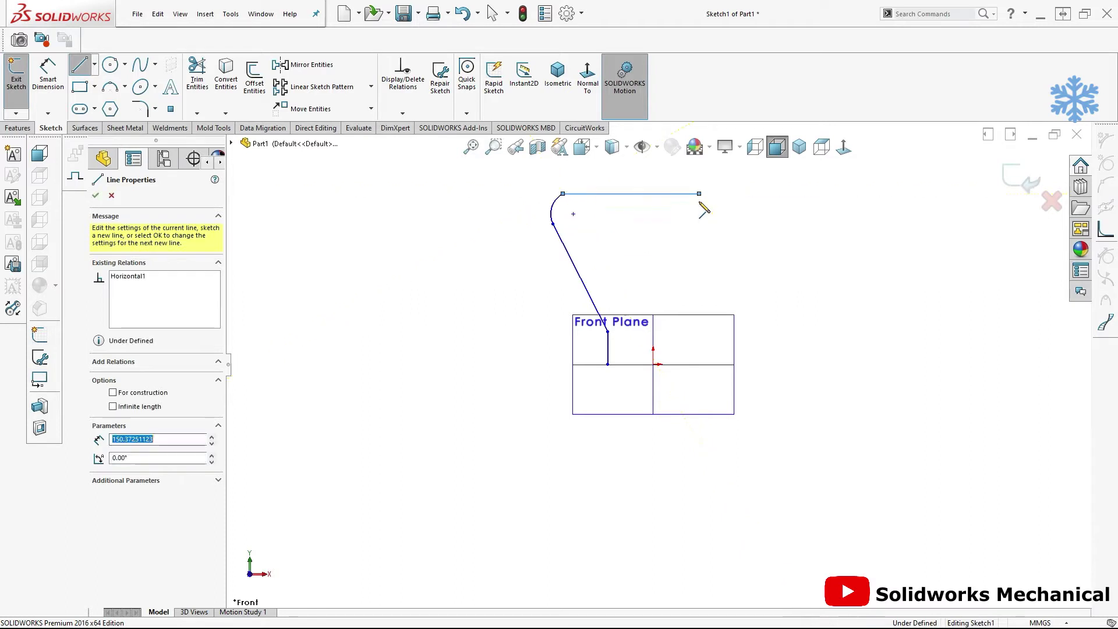
left_click(699, 365)
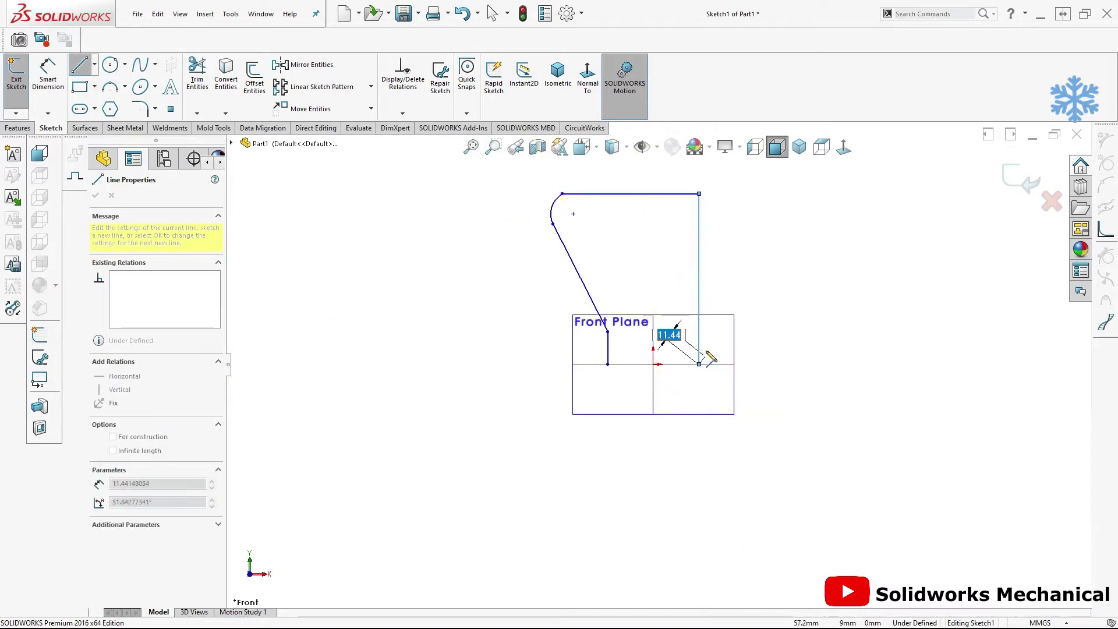
key("Escape")
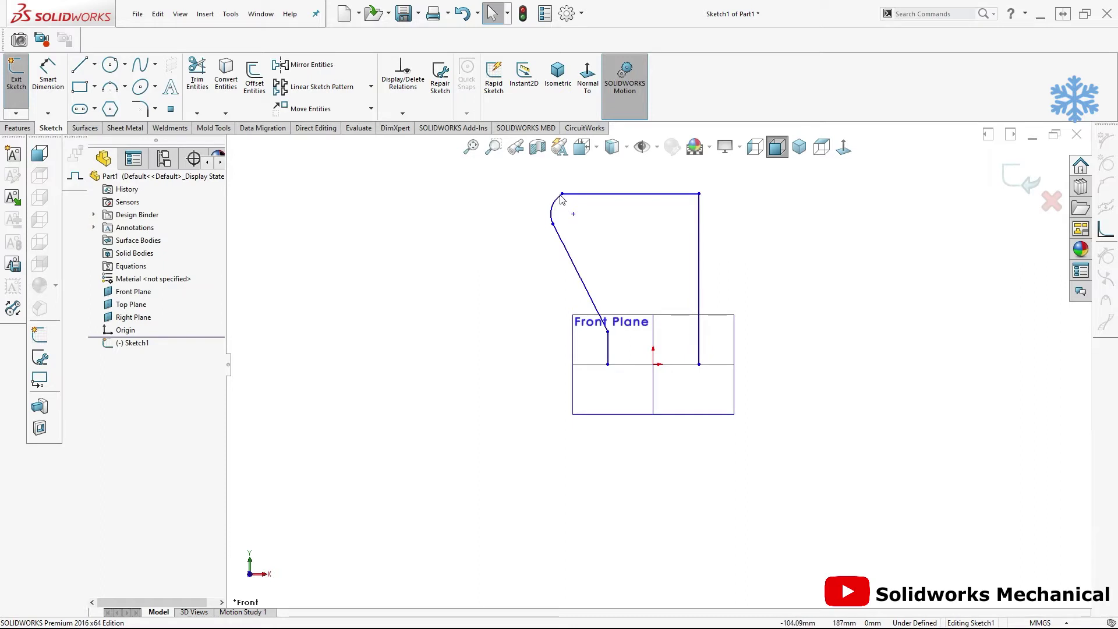
Nudge the arc end point and dimension the short upright's offset as 1000 mm
left_click_drag(560, 197, 575, 196)
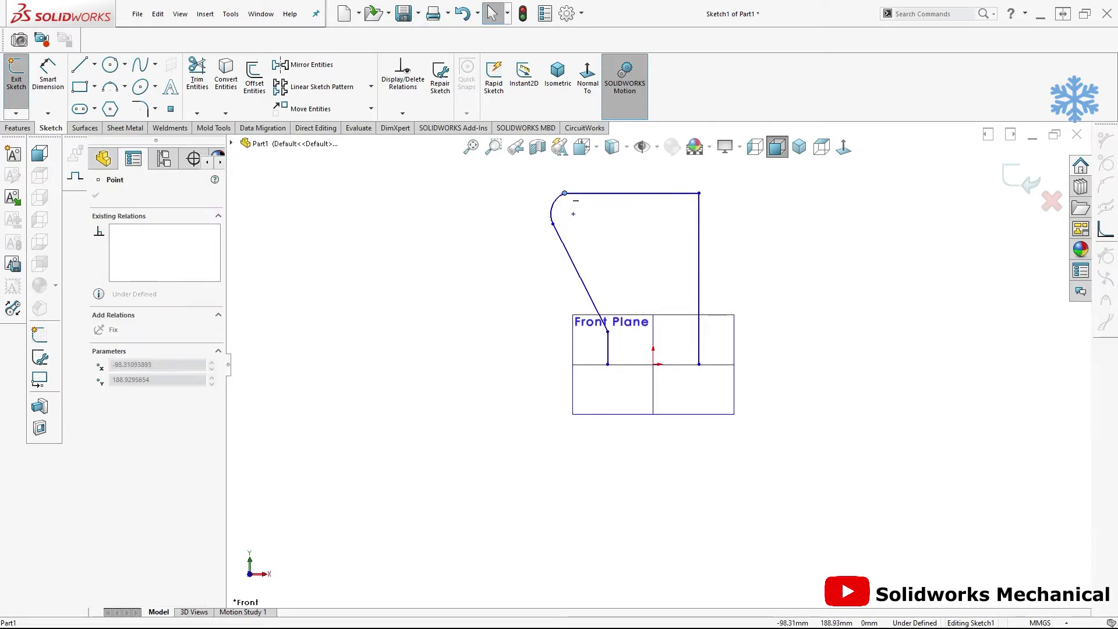
key("Escape")
right_click_drag(634, 254, 633, 224)
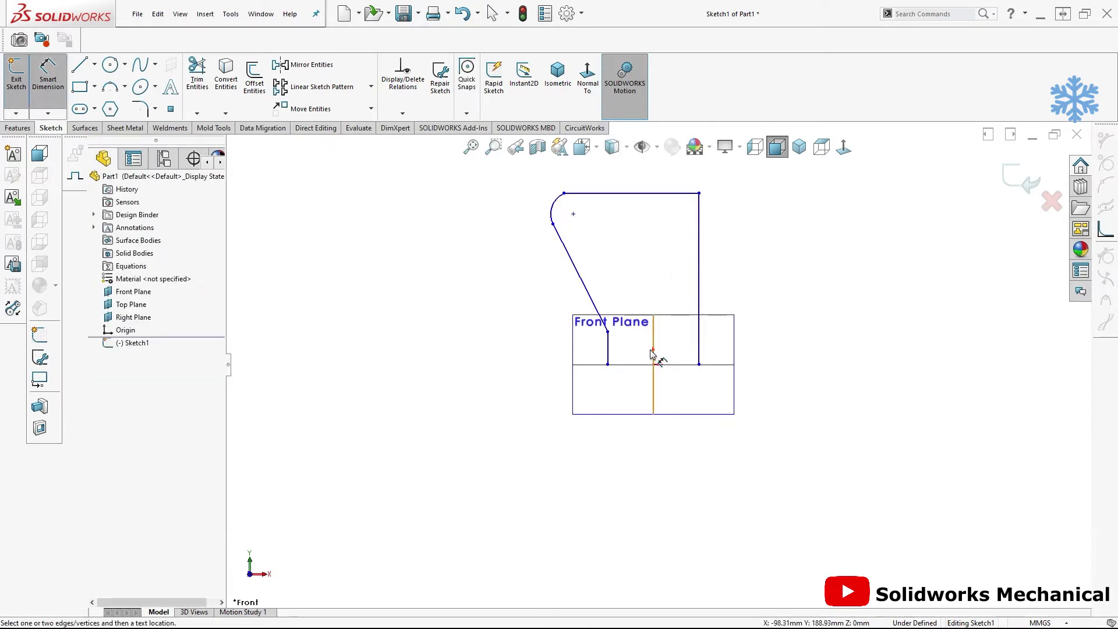
left_click(608, 359)
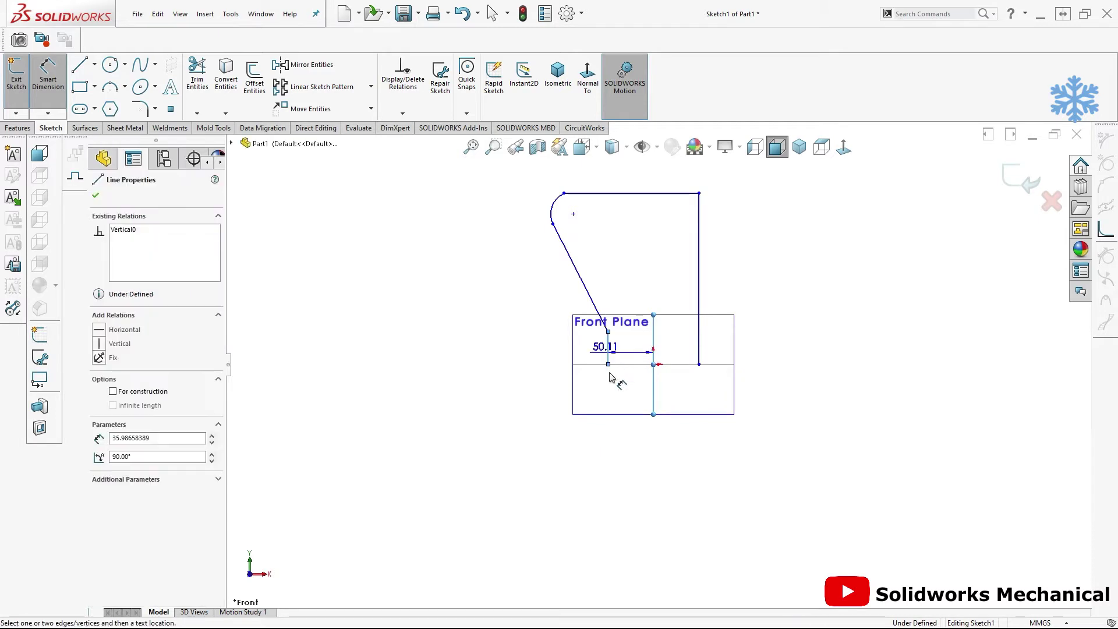
left_click(640, 418)
type("100")
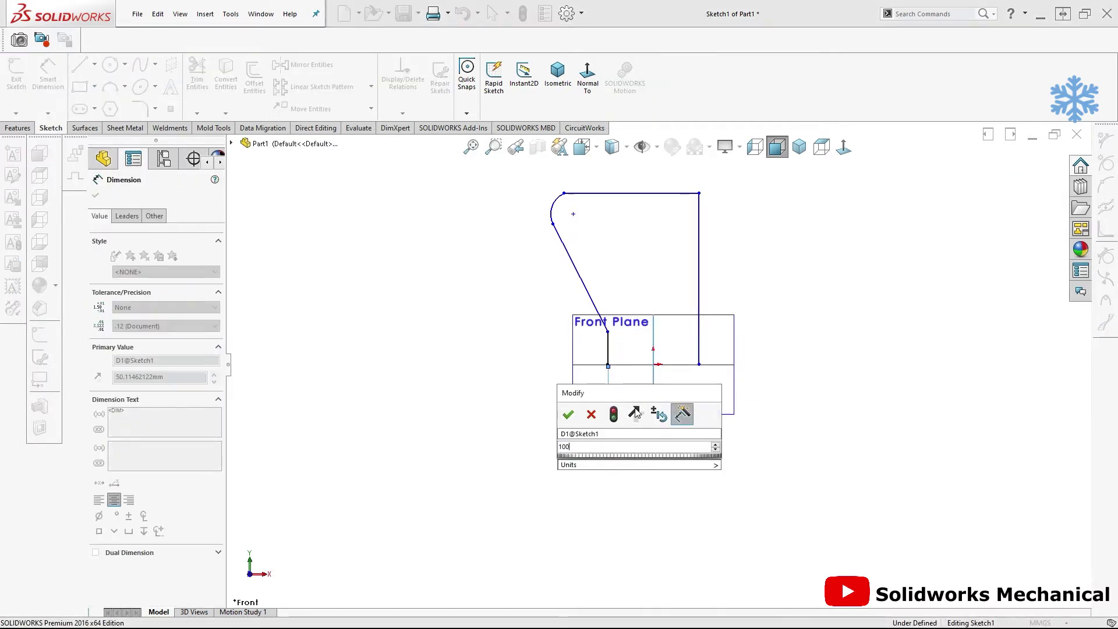
key("Return")
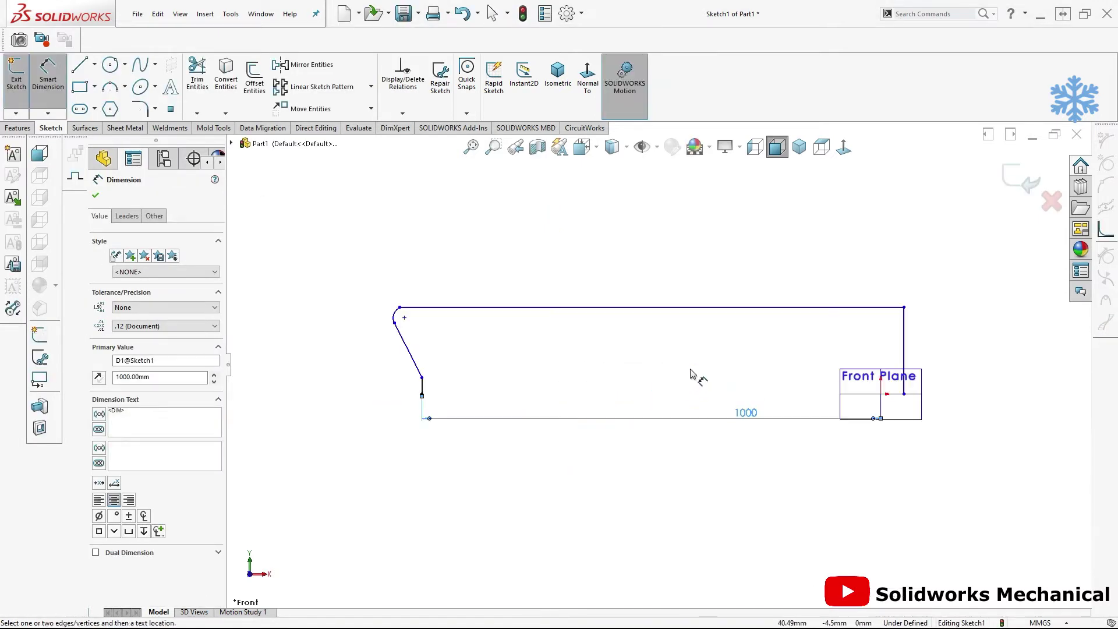
key("Escape")
Dimension the tall upright to a height of 3200 mm
key("Return")
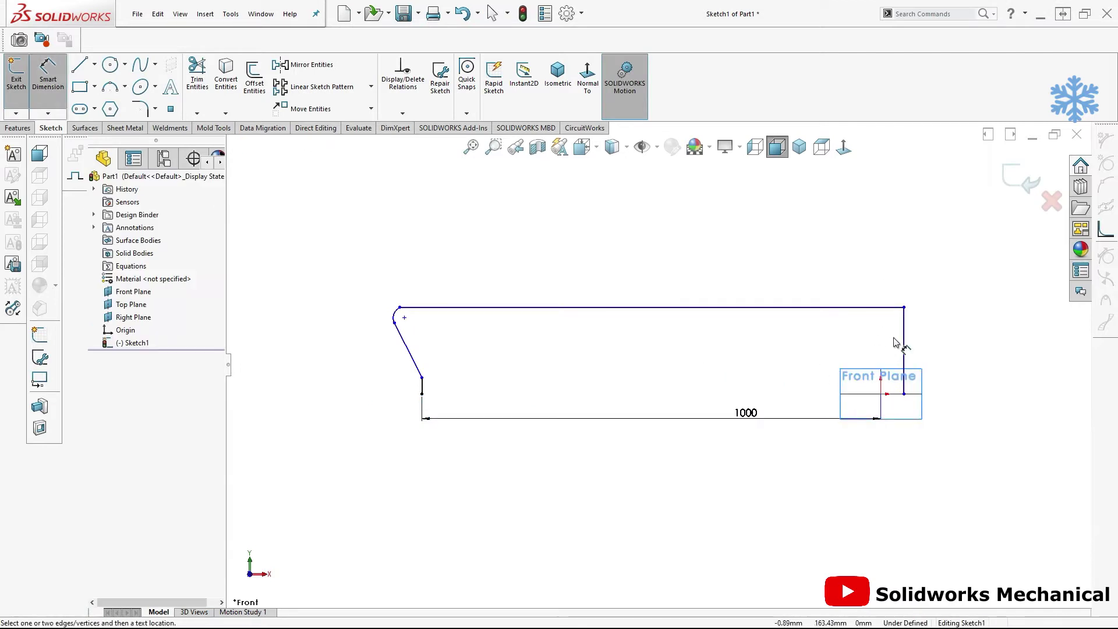
left_click(902, 339)
left_click(960, 336)
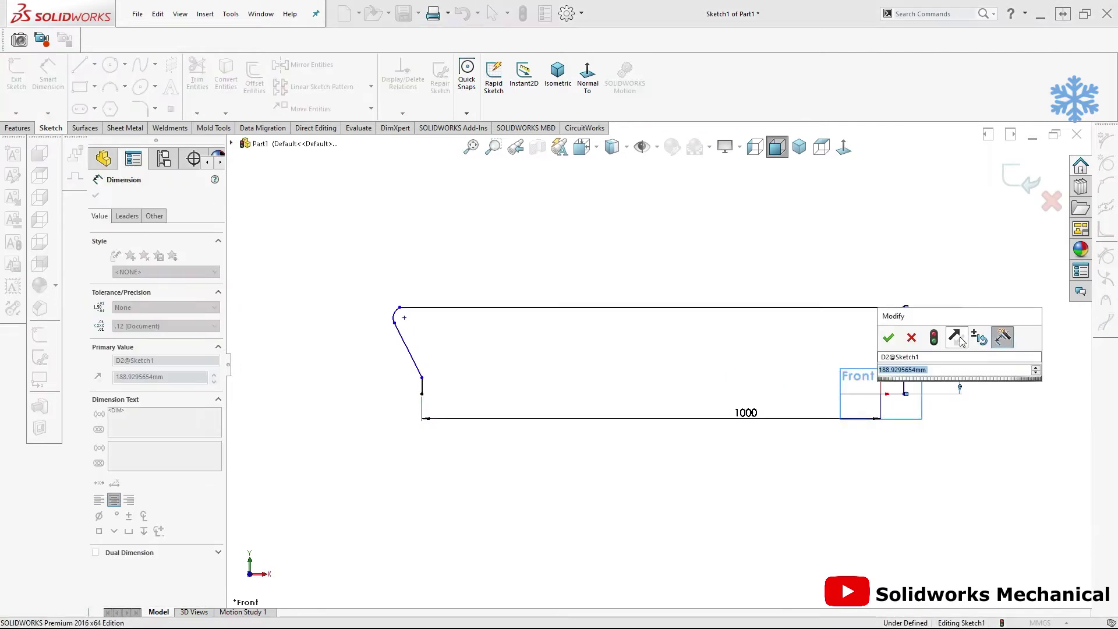
type("3200")
key("Return")
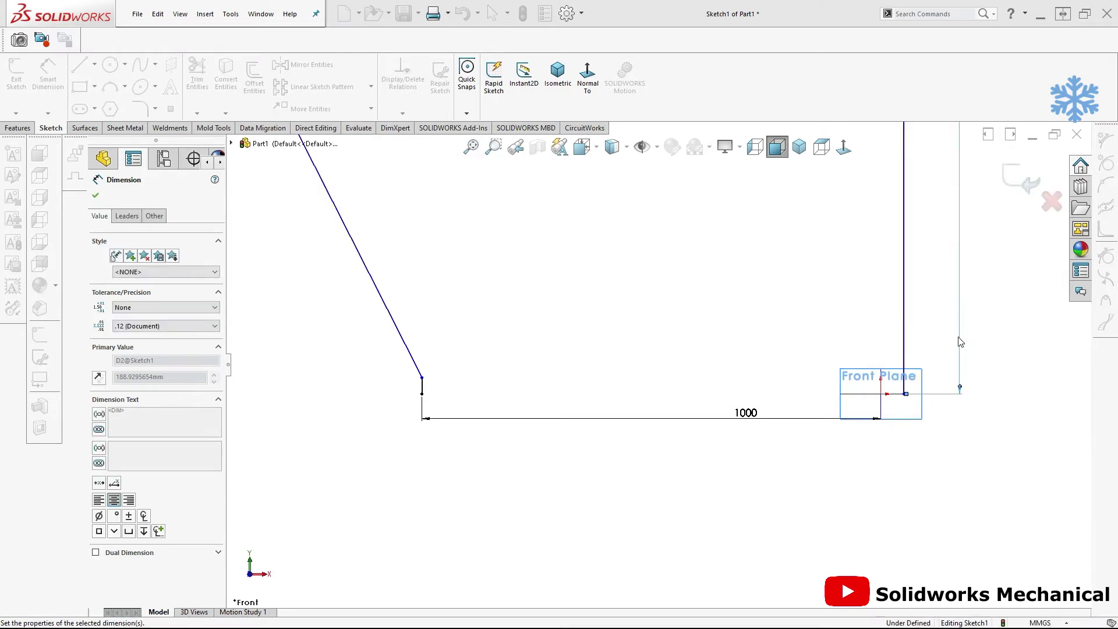
right_click(960, 340)
key("Escape")
key("f")
key("Escape")
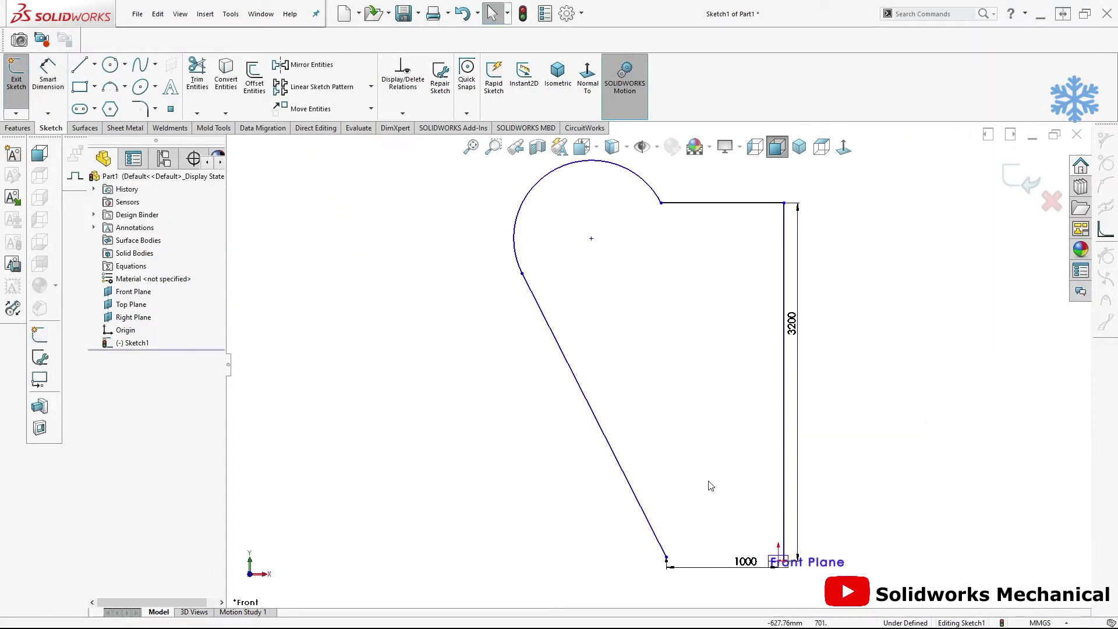
Dimension the tall upright's horizontal offset as 1000 mm and move the label beside the sketch
mouse_move(661, 203)
left_mouse_down()
mouse_move(576, 215)
mouse_move(562, 230)
left_mouse_up()
key("d")
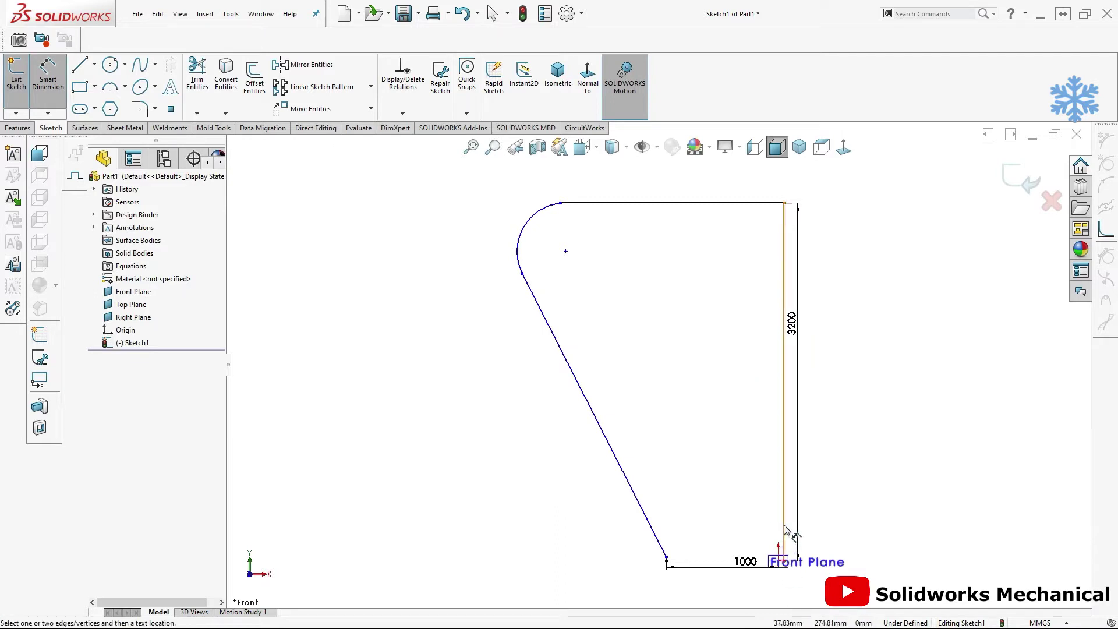
left_click(785, 556)
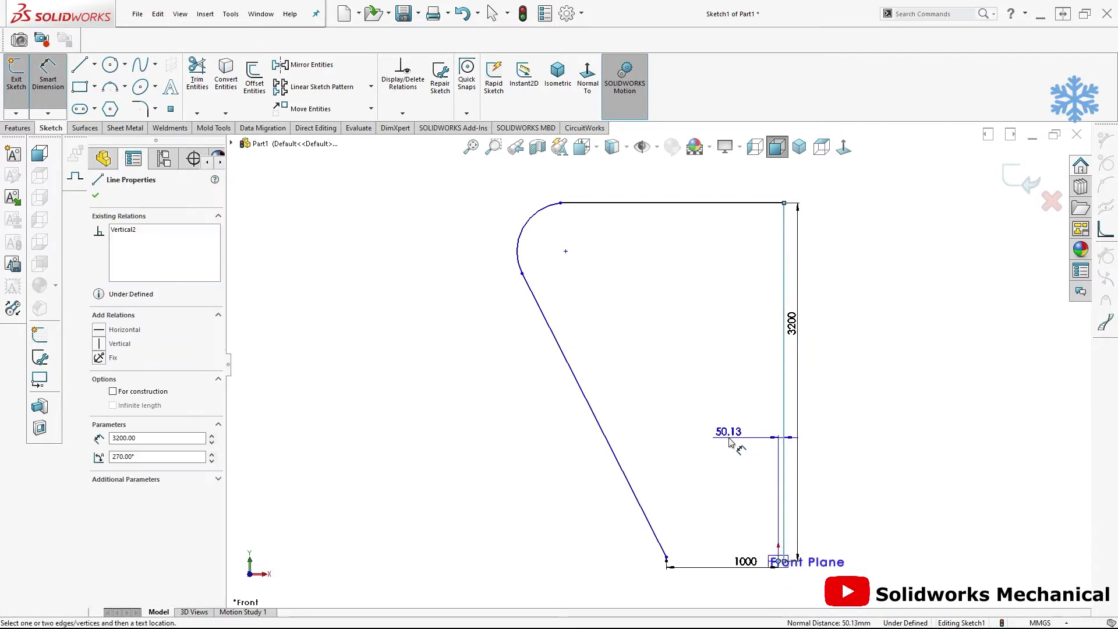
left_click(728, 436)
type("100")
key("Return")
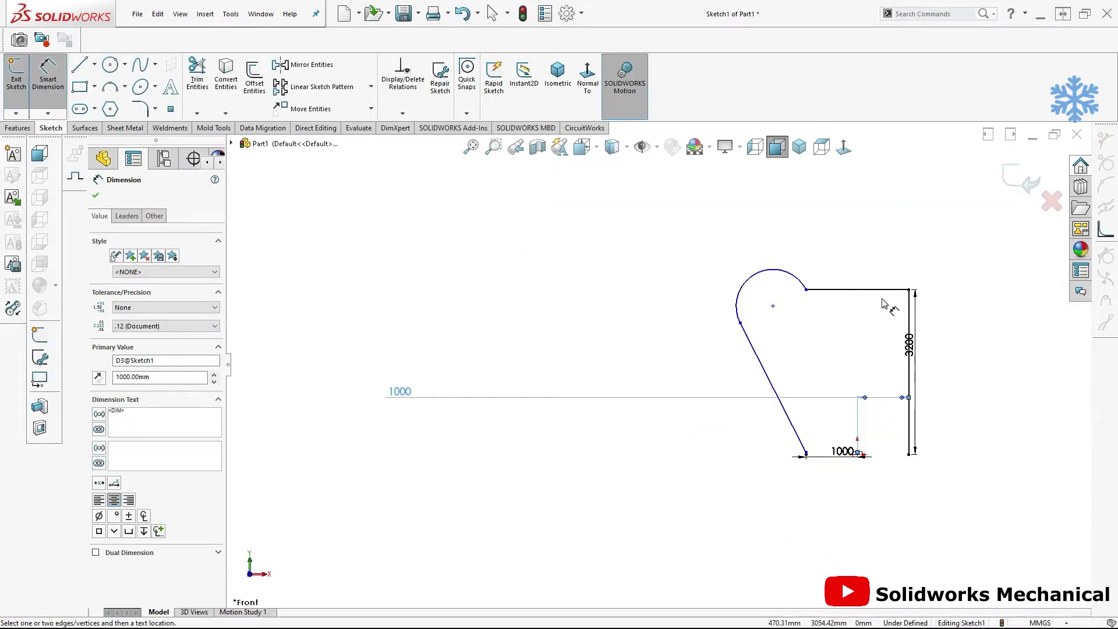
key("Escape")
left_click_drag(395, 393, 818, 382)
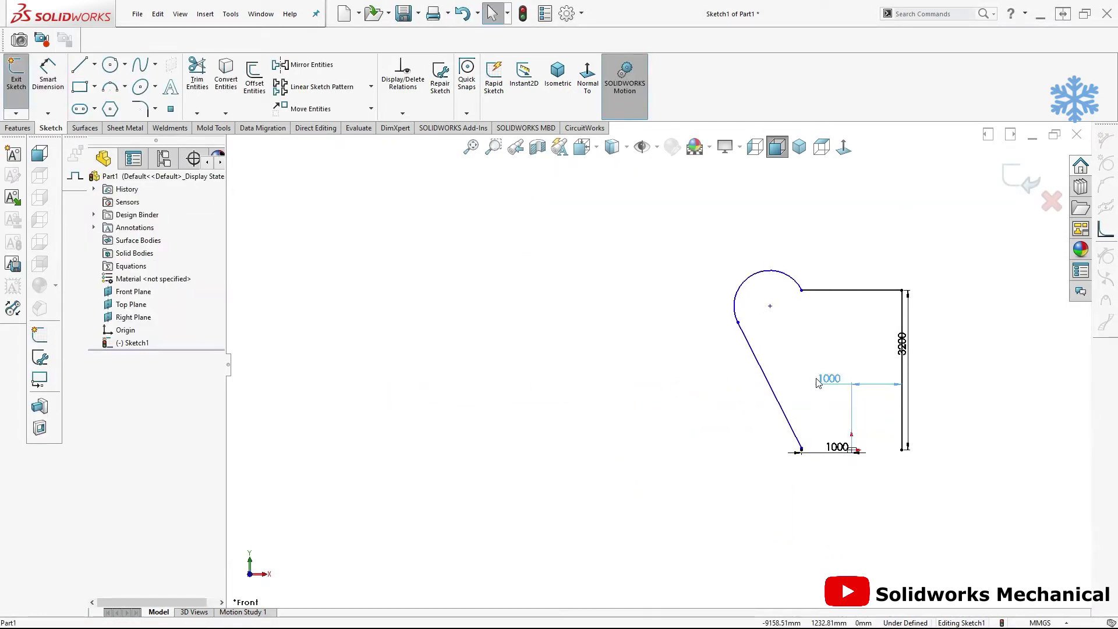
left_click(857, 378)
key("f")
left_click(500, 179)
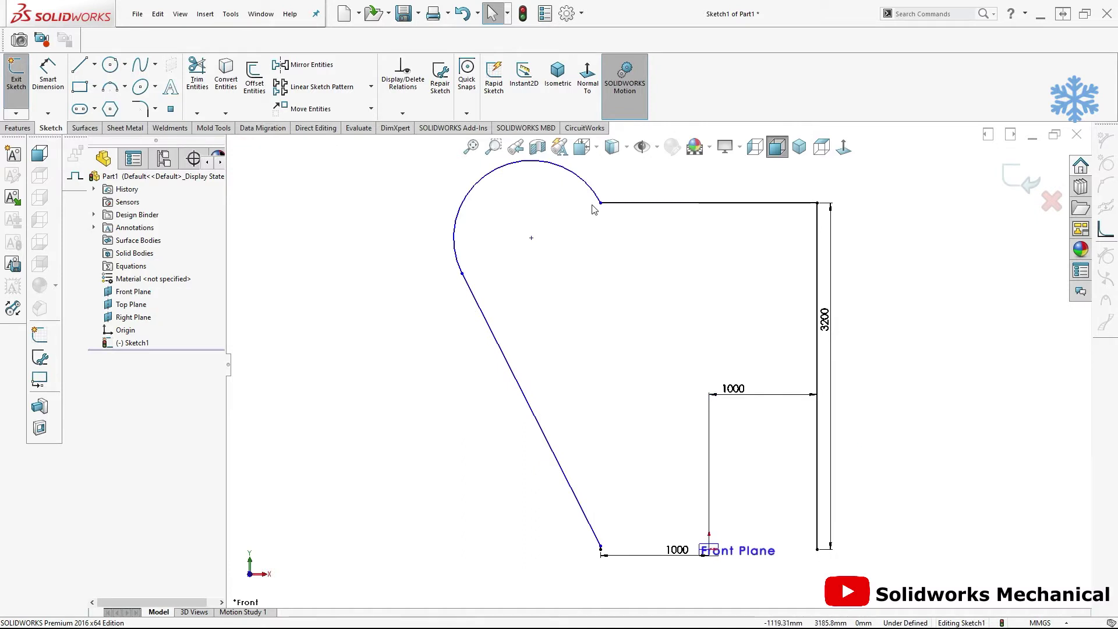
Shorten the arc and raise the slanted line's lower end by dragging sketch points
left_click_drag(601, 202, 499, 202)
left_click(584, 318)
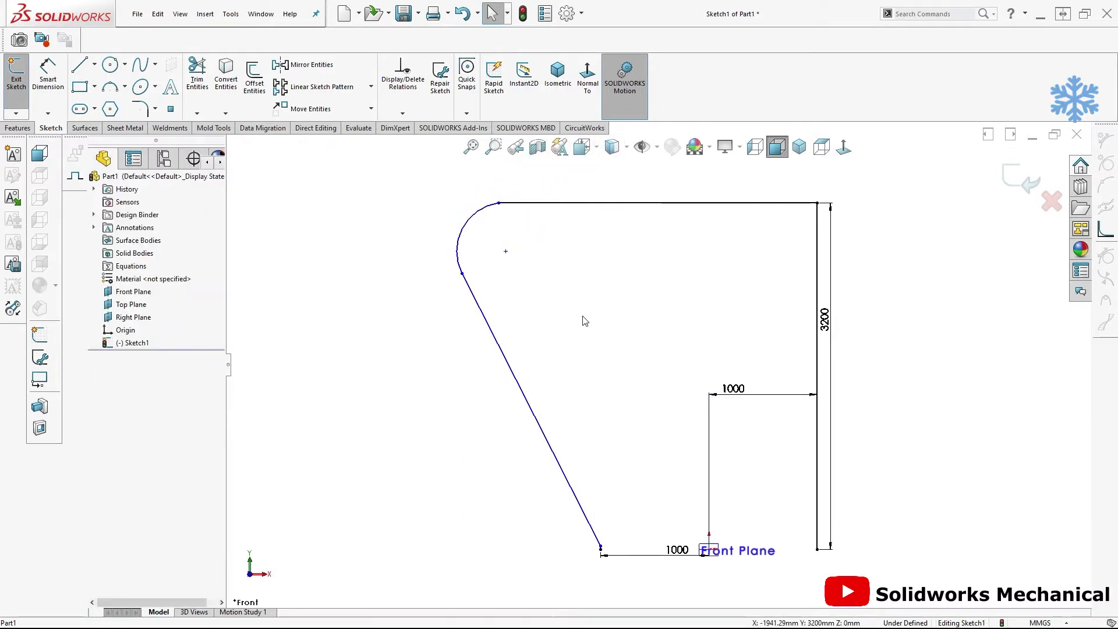
right_click_drag(584, 317, 629, 239)
key("f")
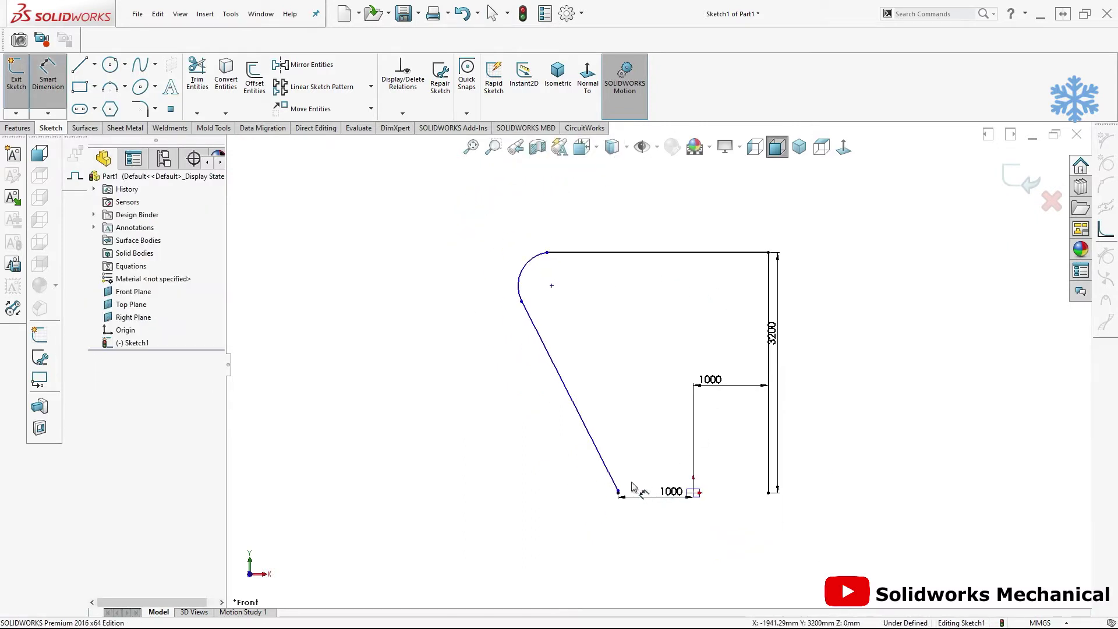
scroll(609, 460, "down", 3)
key("Escape")
left_click_drag(641, 482, 638, 337)
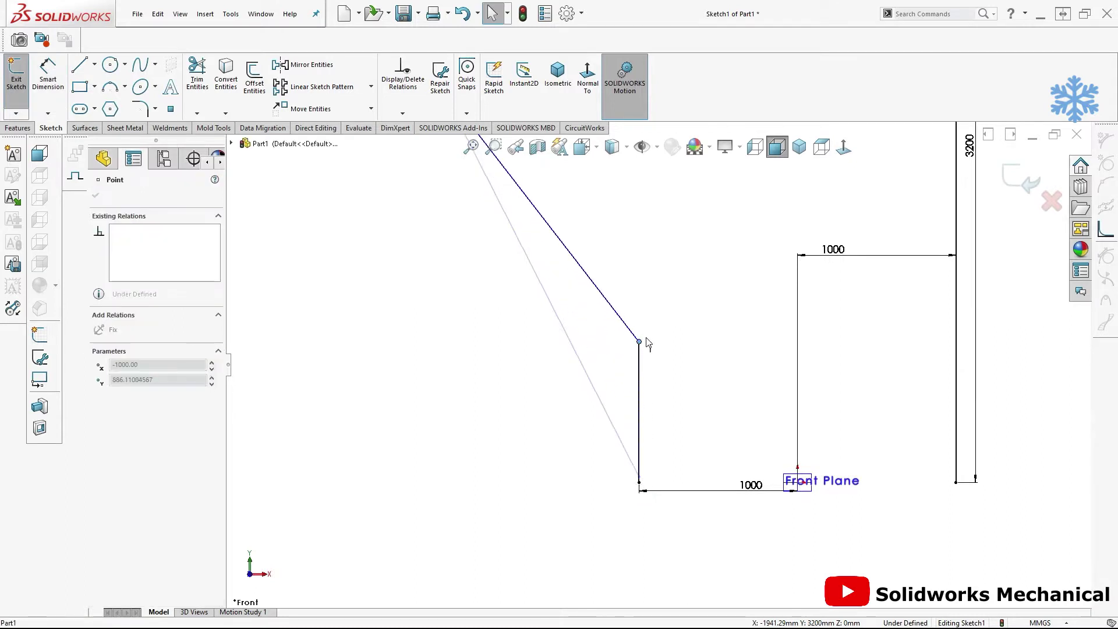
right_click_drag(689, 407, 656, 336)
key("f")
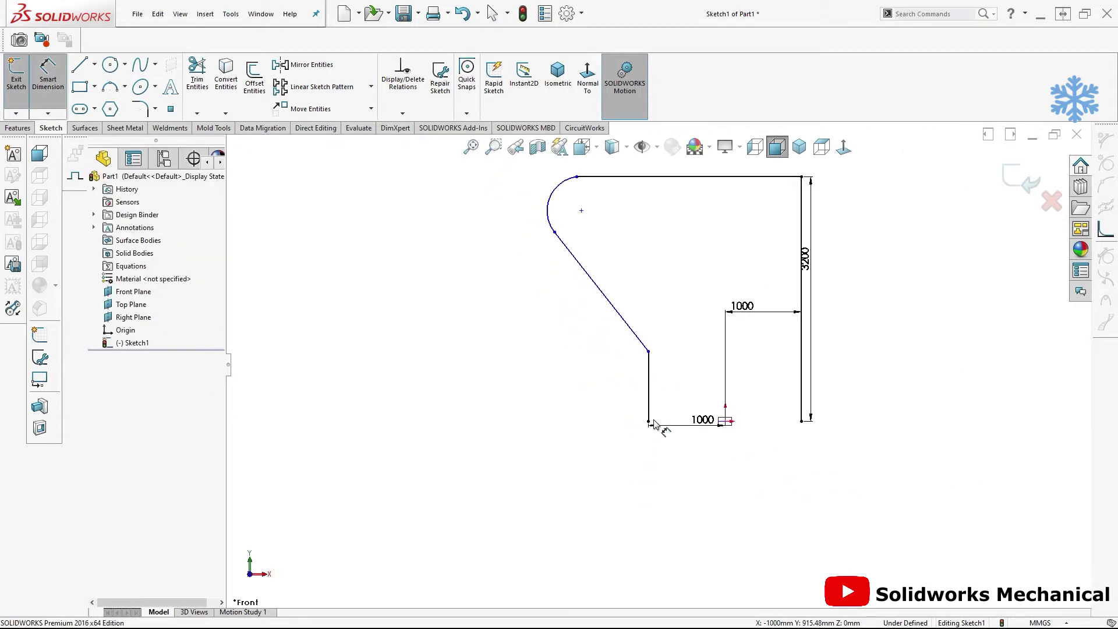
key("Escape")
Dimension the short bottom-left vertical leg to 800 mm
left_click(650, 364)
left_click(661, 401)
left_click(649, 391)
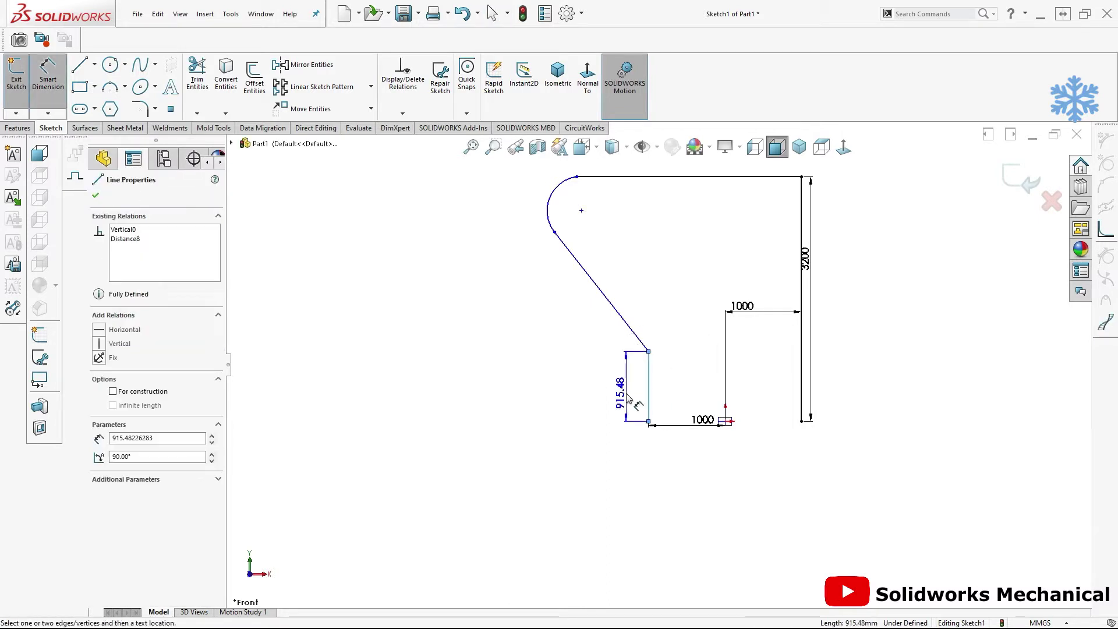
left_click(629, 399)
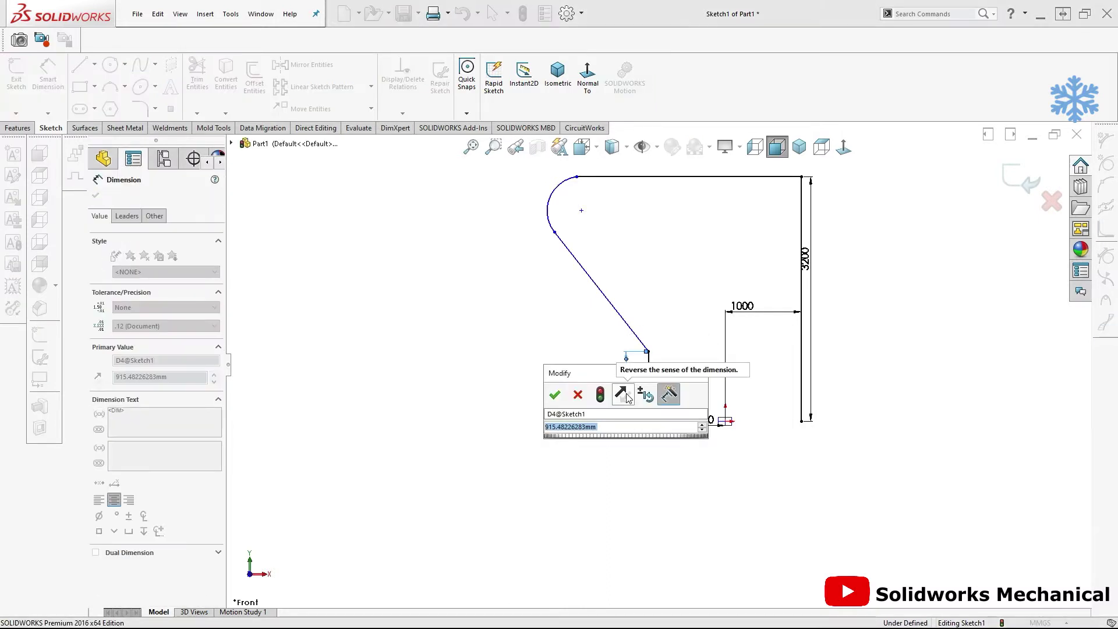
type("800")
key("Return")
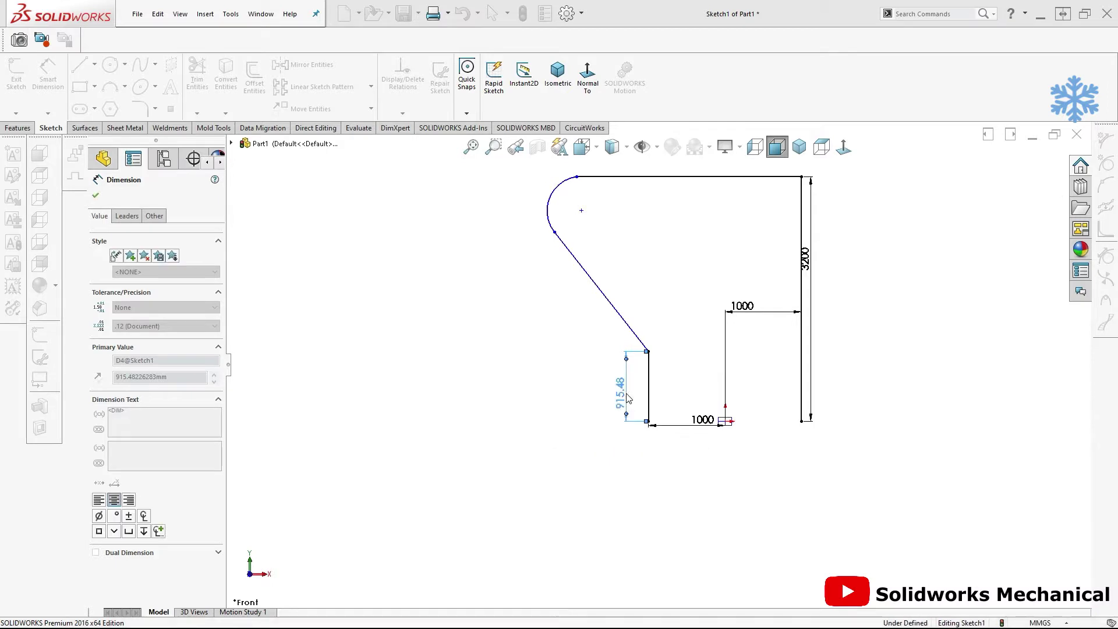
key("Escape")
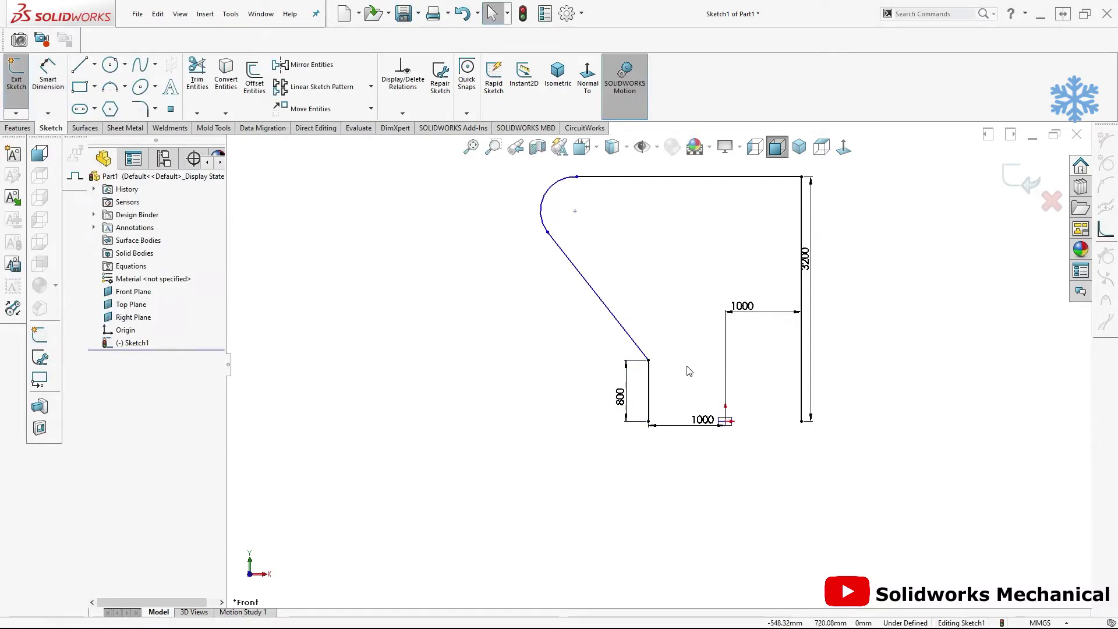
key("l")
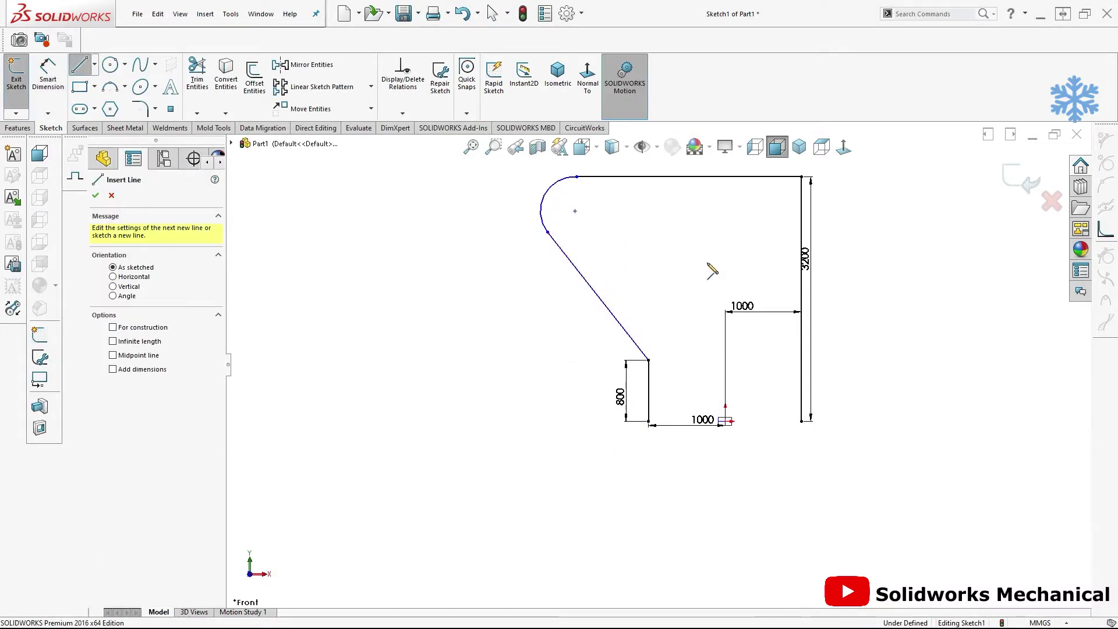
scroll(693, 303, "up", 1)
key("Escape")
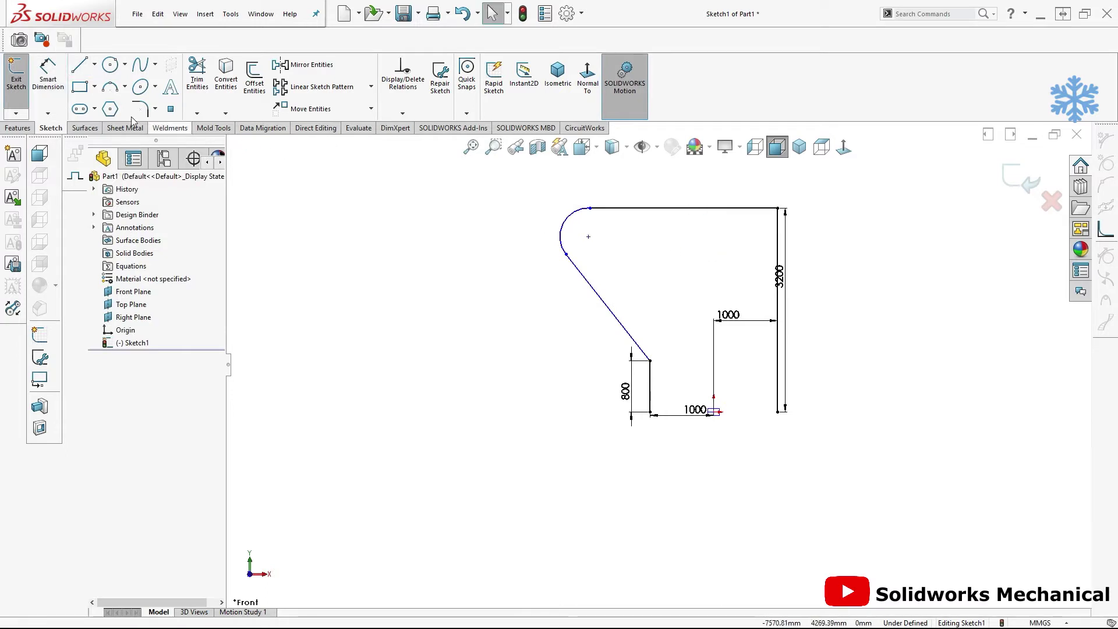
left_click(80, 86)
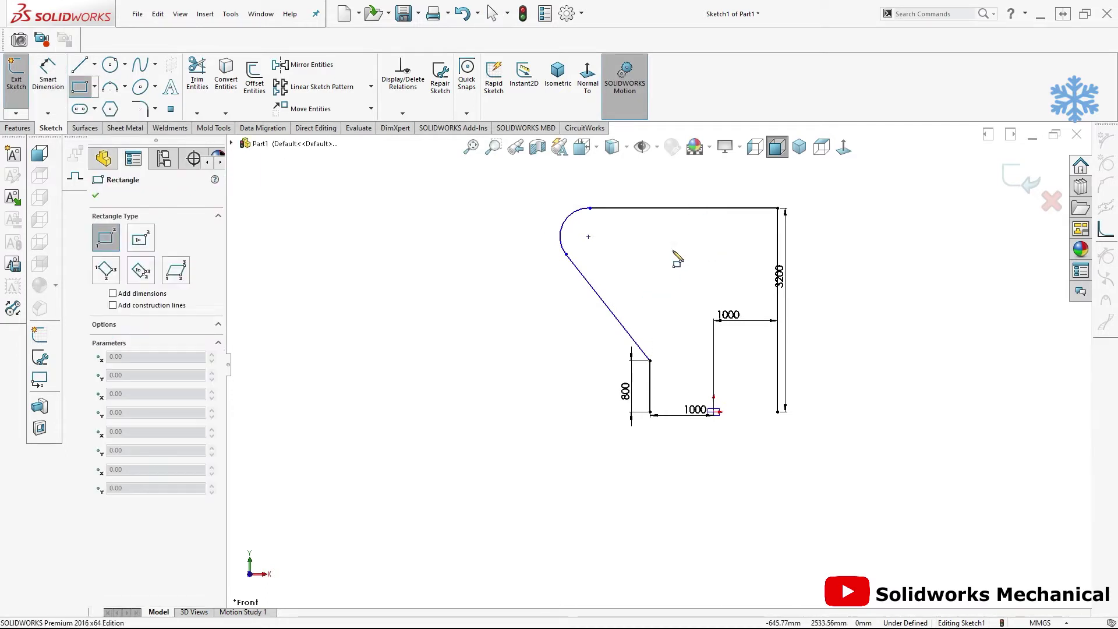
Draw a corner rectangle inside the profile, its right edge 450 mm from the tall upright
left_click(672, 239)
left_click(754, 376)
right_click_drag(754, 376, 763, 352)
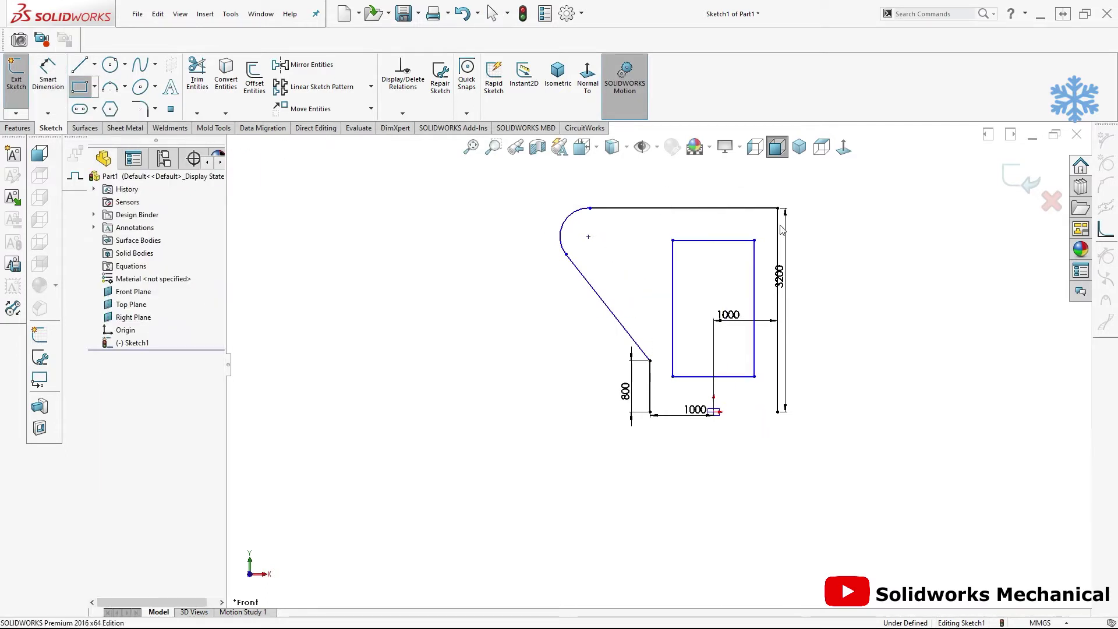
left_click(777, 349)
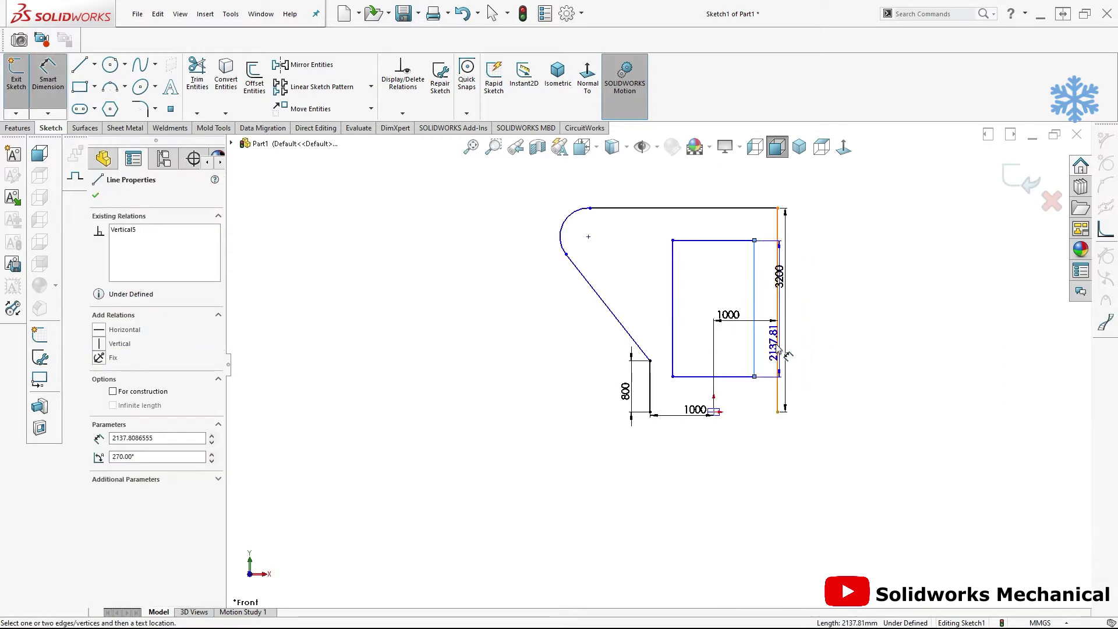
left_click(755, 349)
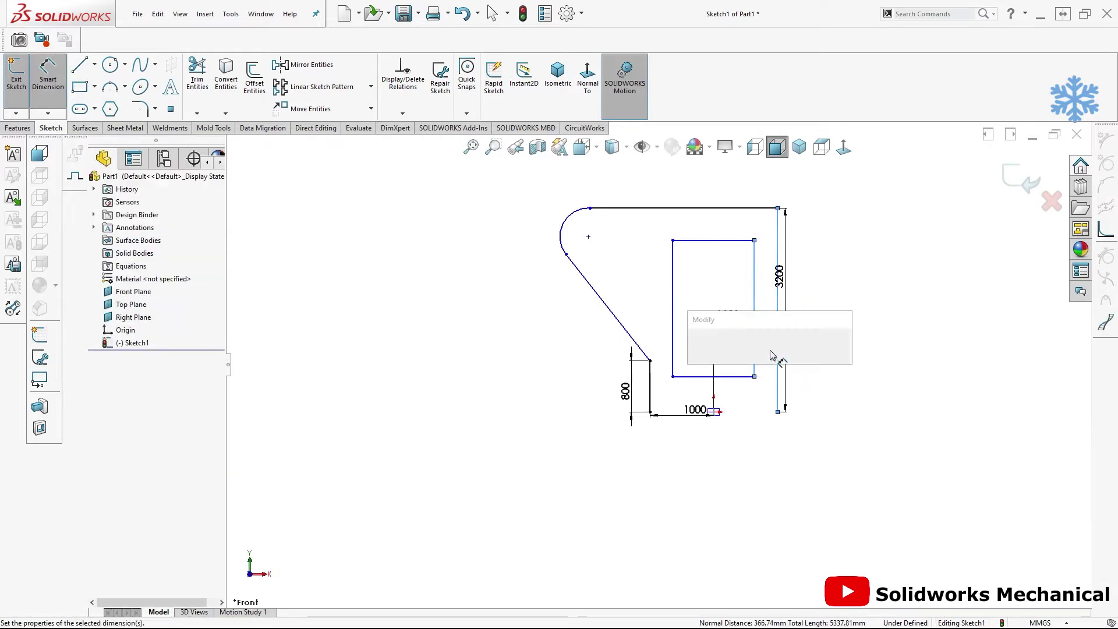
type("450")
key("Return")
Set the rectangle's left edge 350 mm from the 800 mm leg
left_click(650, 382)
left_click(667, 349)
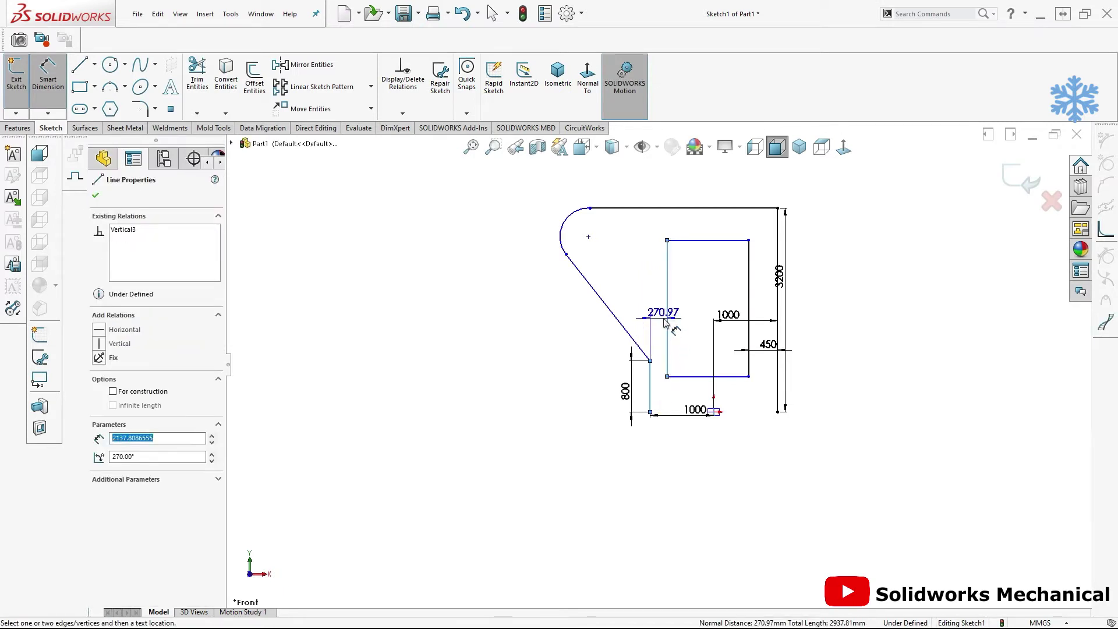
left_click(663, 322)
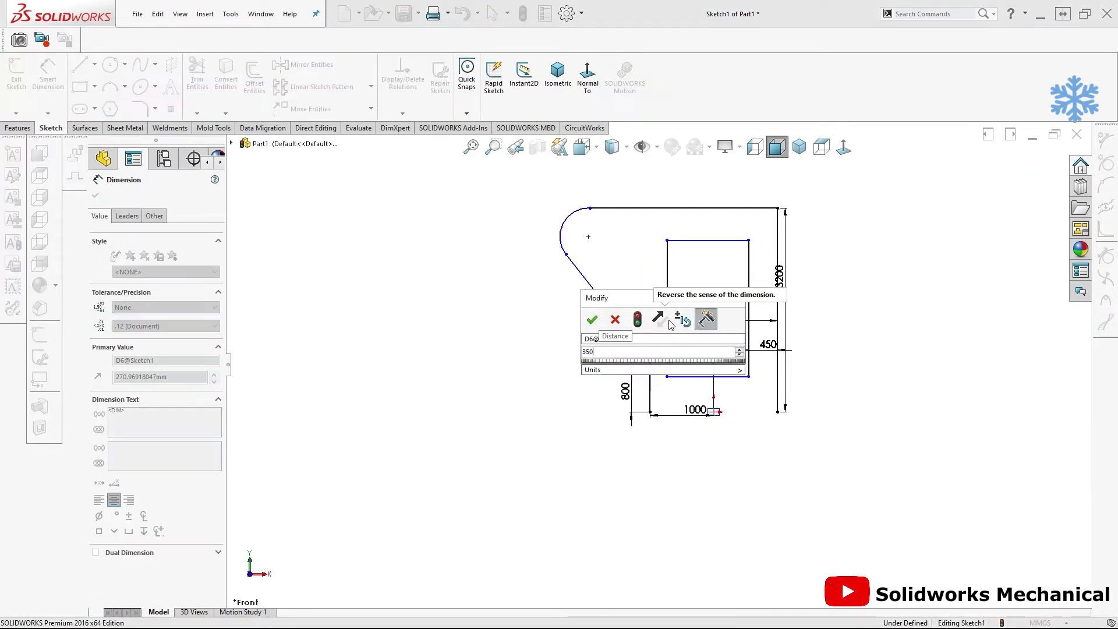
type("350")
key("Return")
key("Escape")
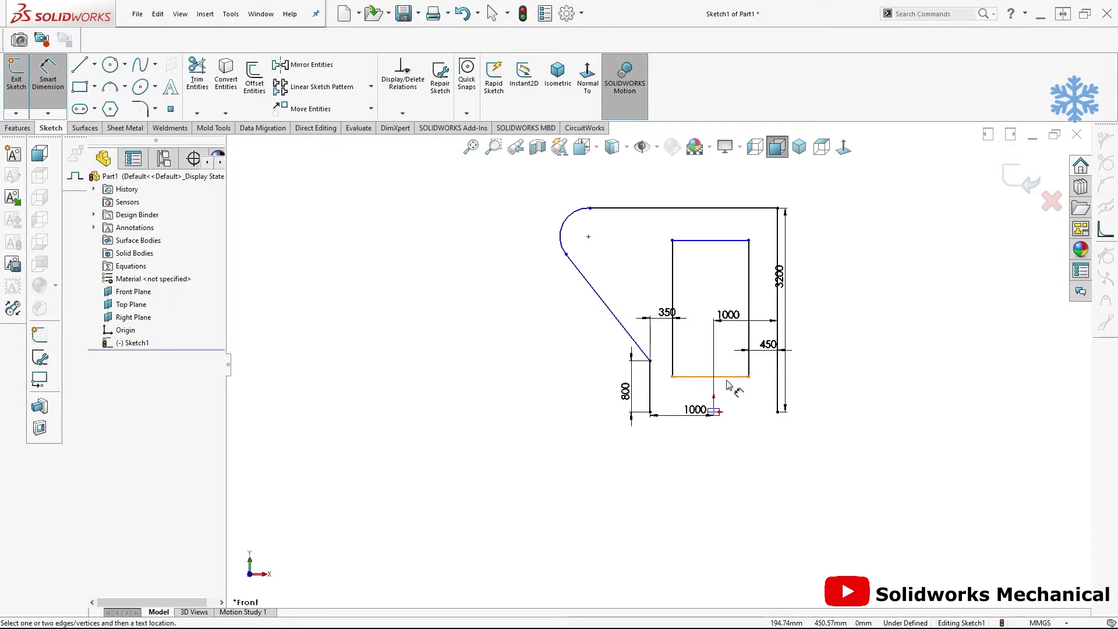
Place the rectangle's bottom corner 500 mm above the base
left_click(727, 380)
scroll(815, 402, "down", 2)
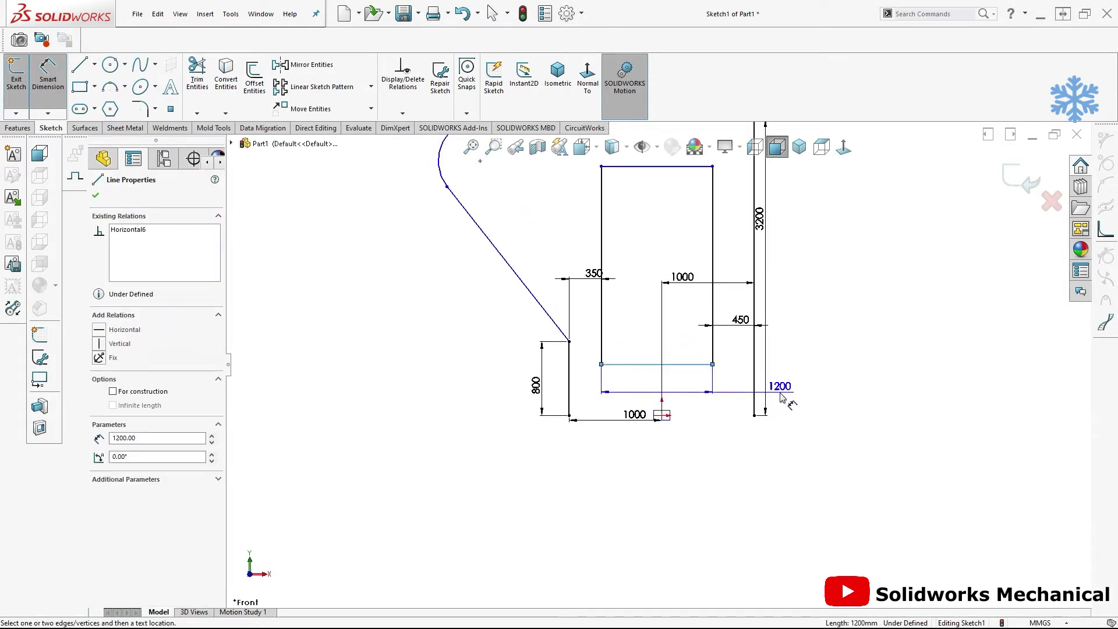
scroll(780, 396, "down", 2)
left_click(729, 422)
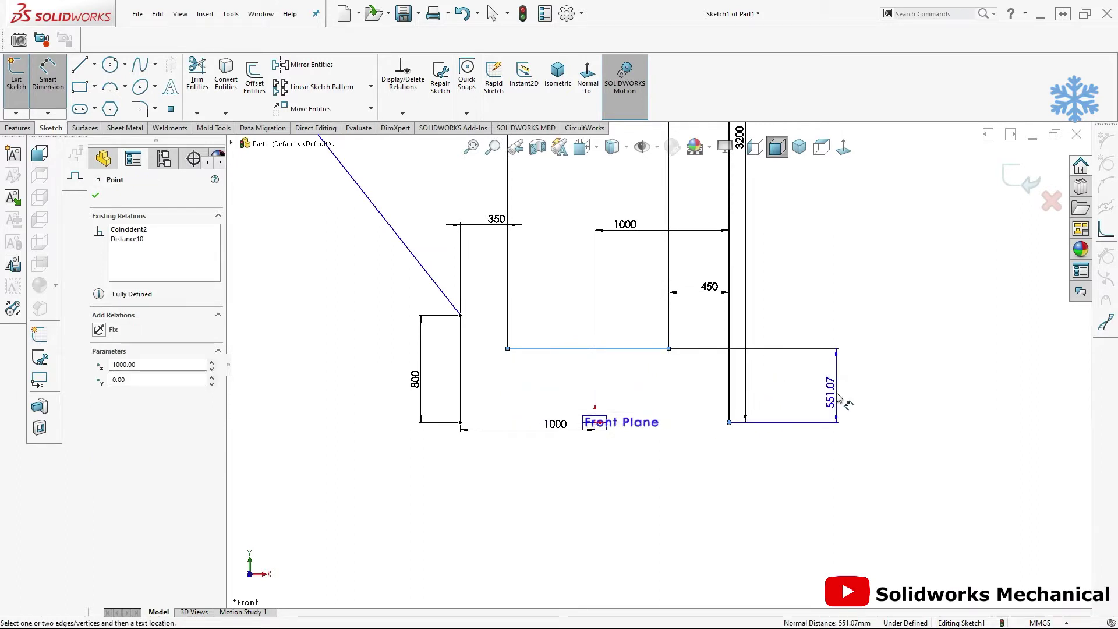
left_click(839, 399)
type("500")
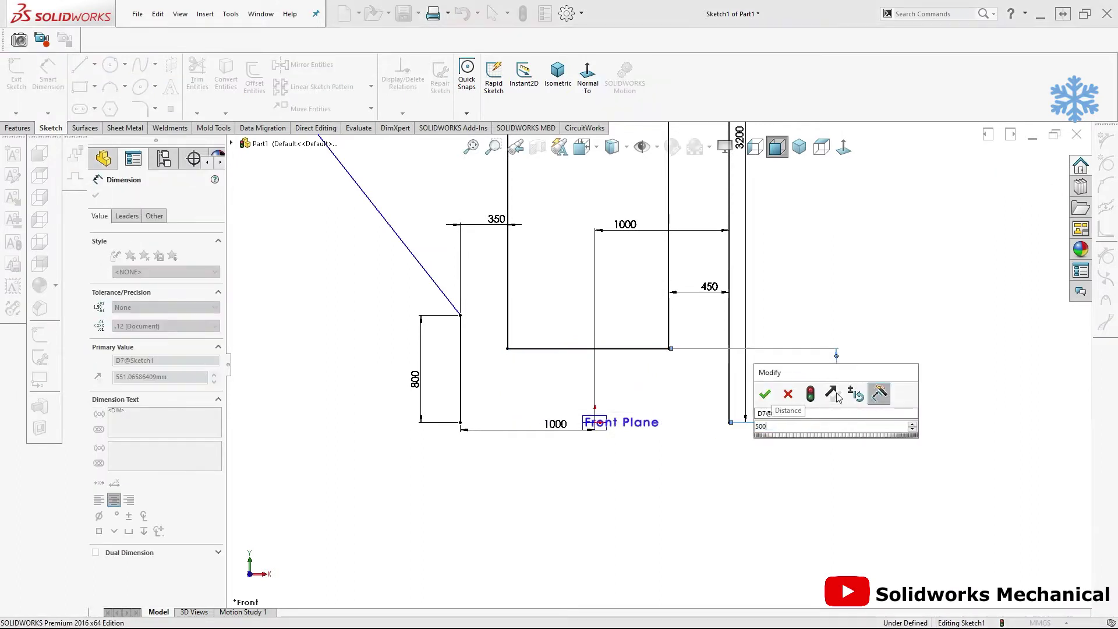
key("Return")
key("f")
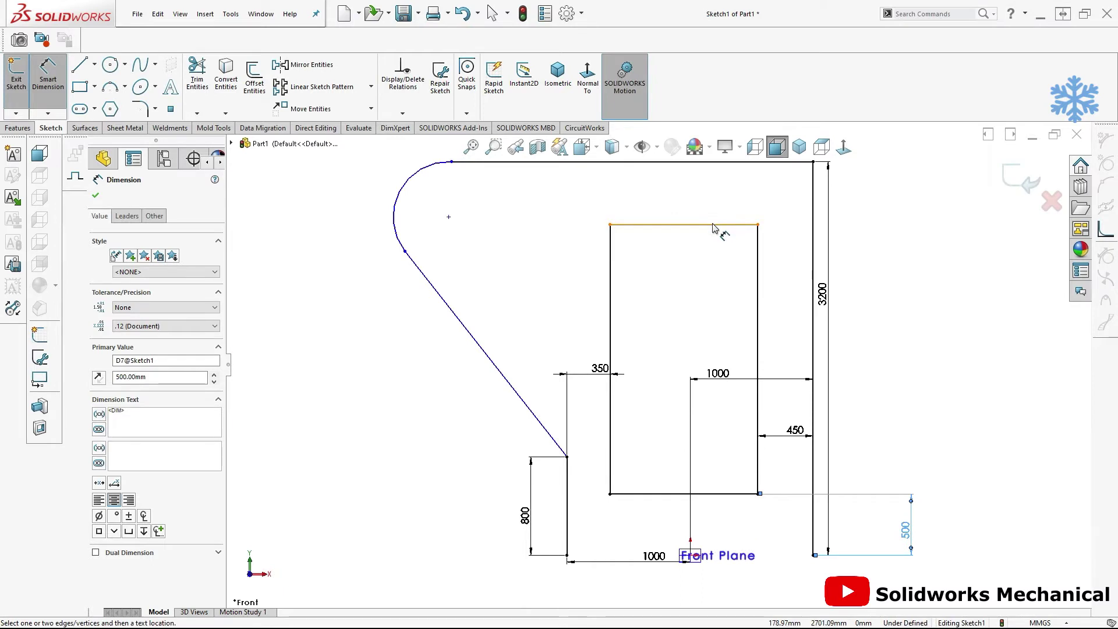
Dimension the rectangle's height between top and bottom edges as 2200 mm
left_click(715, 226)
left_click(707, 493)
left_click(939, 362)
type("2200")
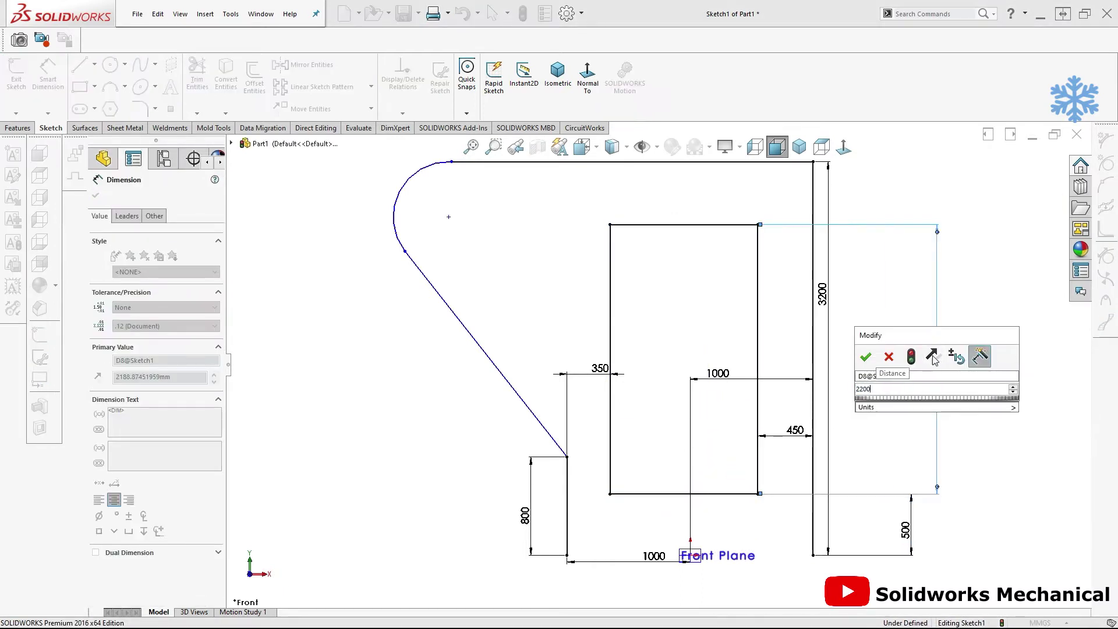
key("Return")
key("Escape")
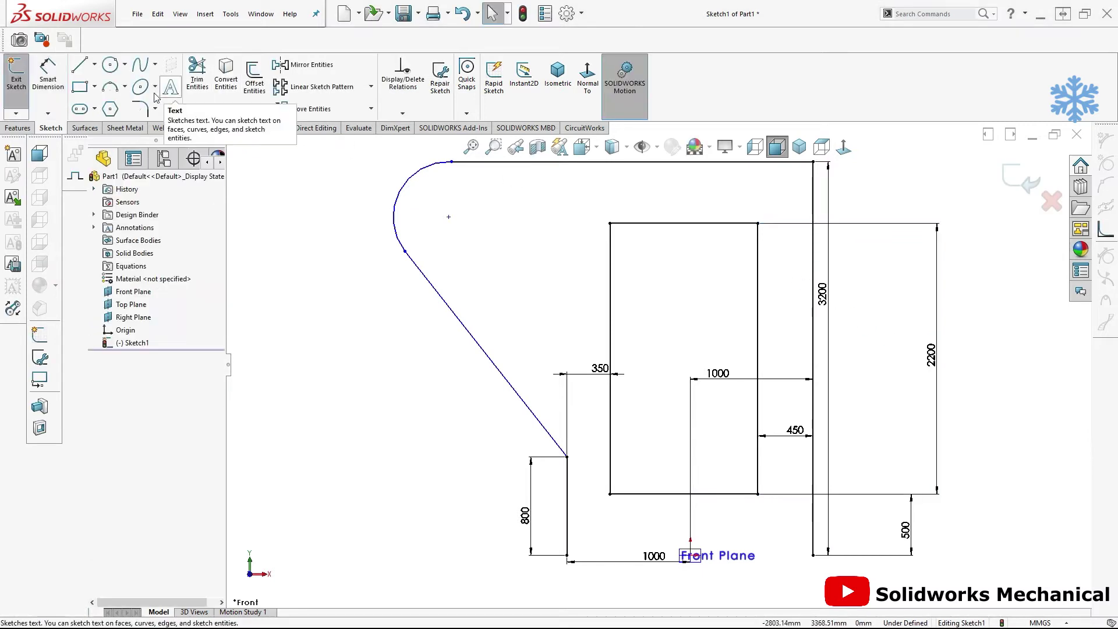
left_click(137, 110)
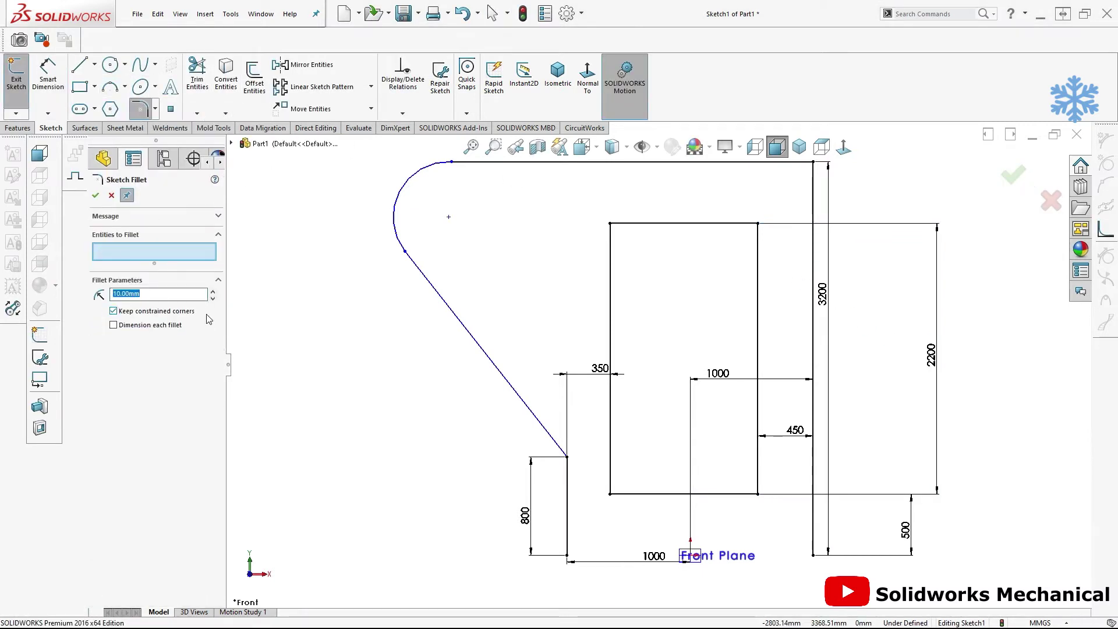
type("200")
Fillet the rectangle's four corners and the profile's top-right corner with 200 mm radius
left_click(695, 222)
left_click(610, 268)
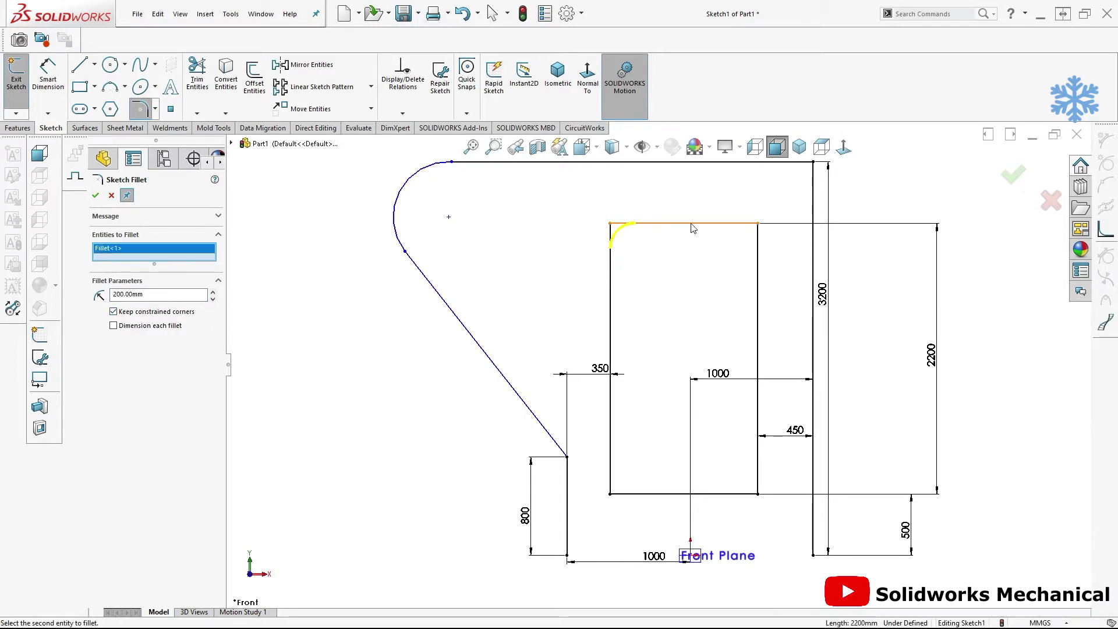
left_click(699, 223)
left_click(757, 280)
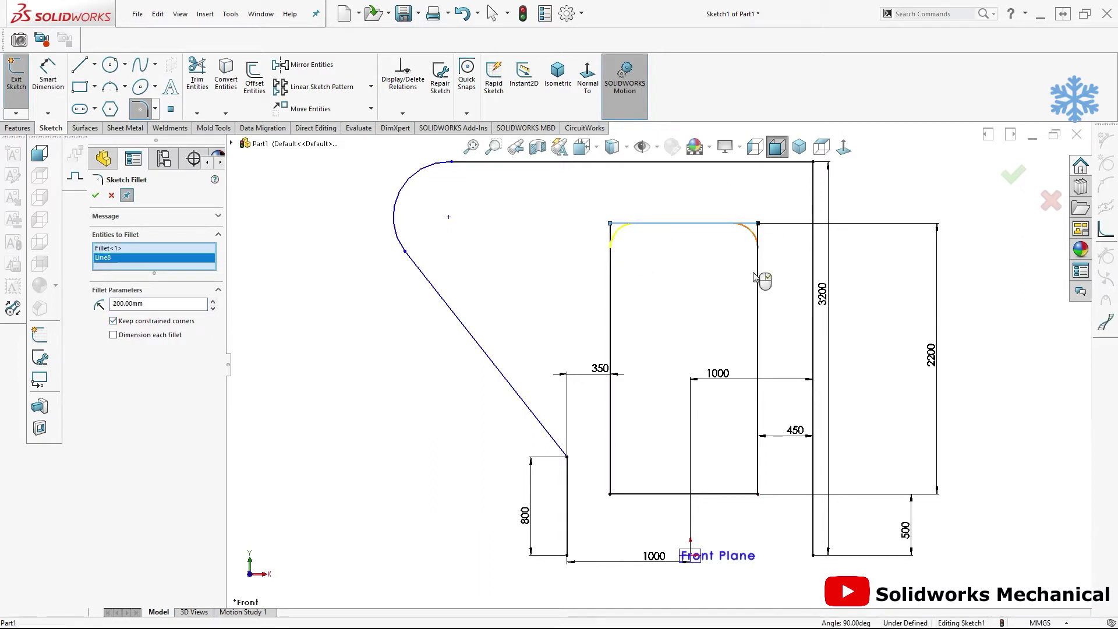
left_click(610, 475)
left_click(635, 494)
left_click(739, 494)
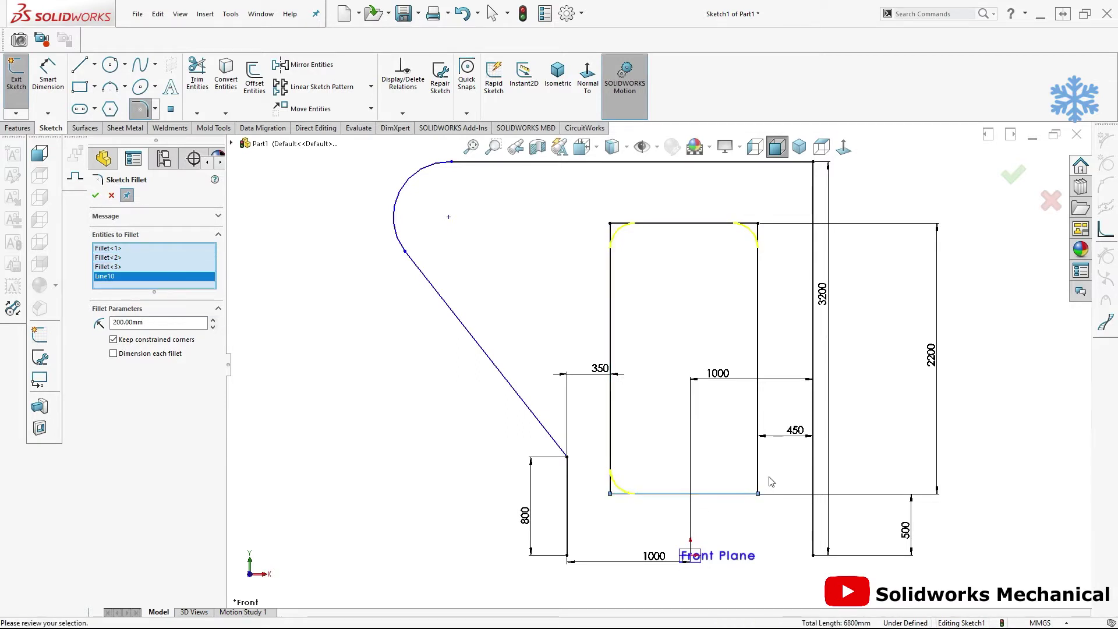
left_click(758, 479)
left_click(787, 164)
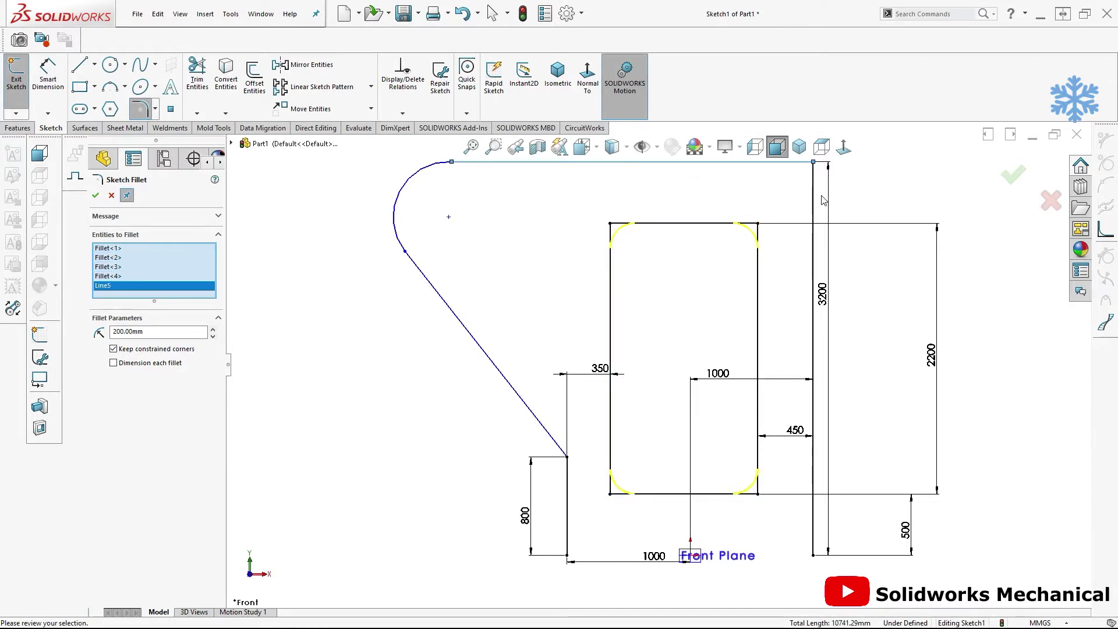
left_click(815, 205)
left_click(1013, 173)
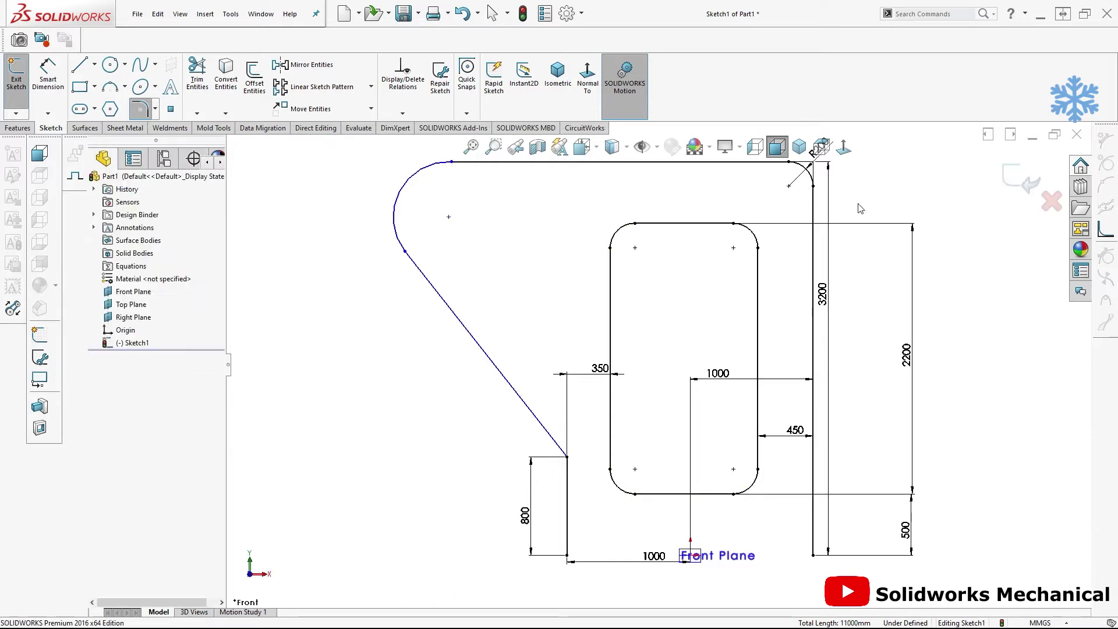
Drag the top-left arc's endpoints along the slanted side and top line
left_click_drag(406, 252, 447, 273)
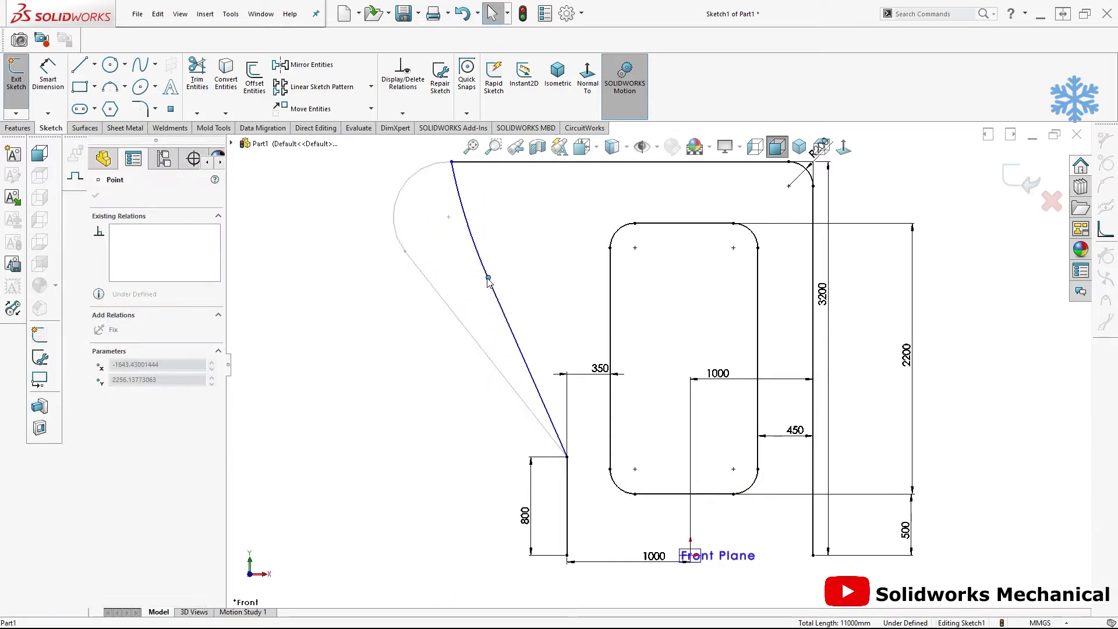
mouse_move(452, 166)
left_mouse_down()
mouse_move(552, 188)
mouse_move(512, 190)
left_mouse_up()
scroll(561, 243, "up", 1)
scroll(561, 242, "up", 1)
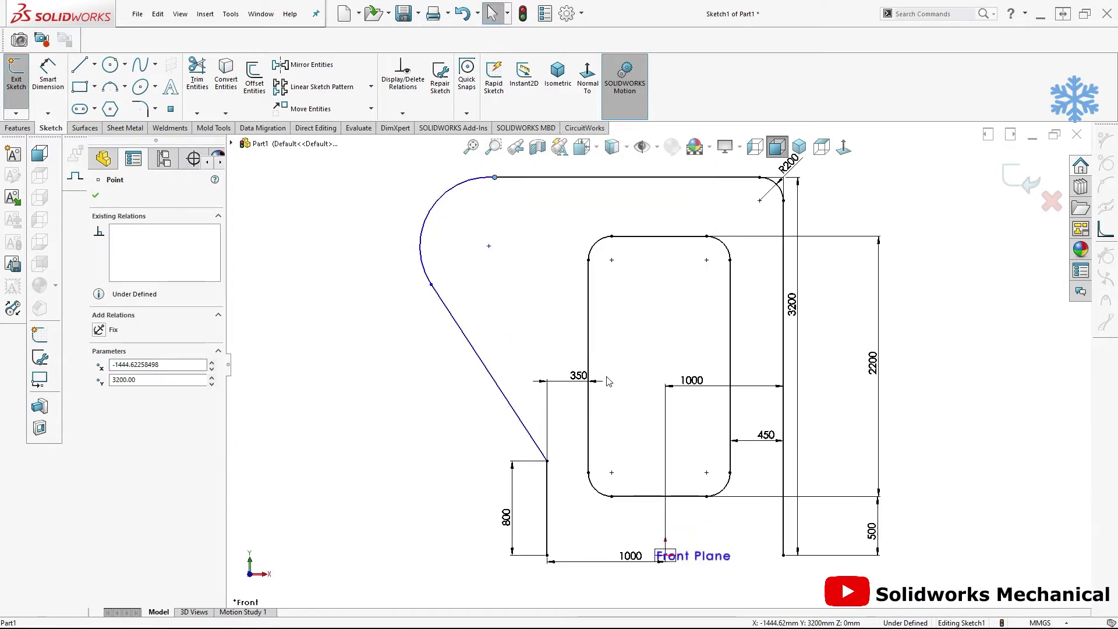
right_click_drag(607, 381, 605, 310)
left_click(590, 312)
left_click(494, 177)
left_click(471, 348)
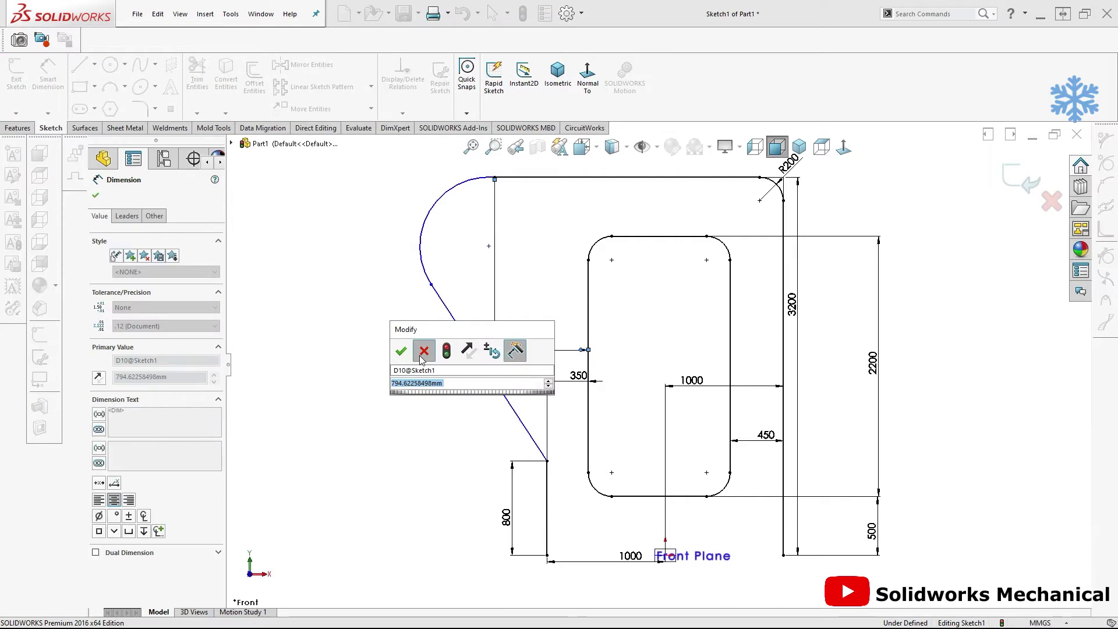
left_click(423, 350)
Angle the slanted side 7° from vertical and resize the top-left arc
left_click(589, 319)
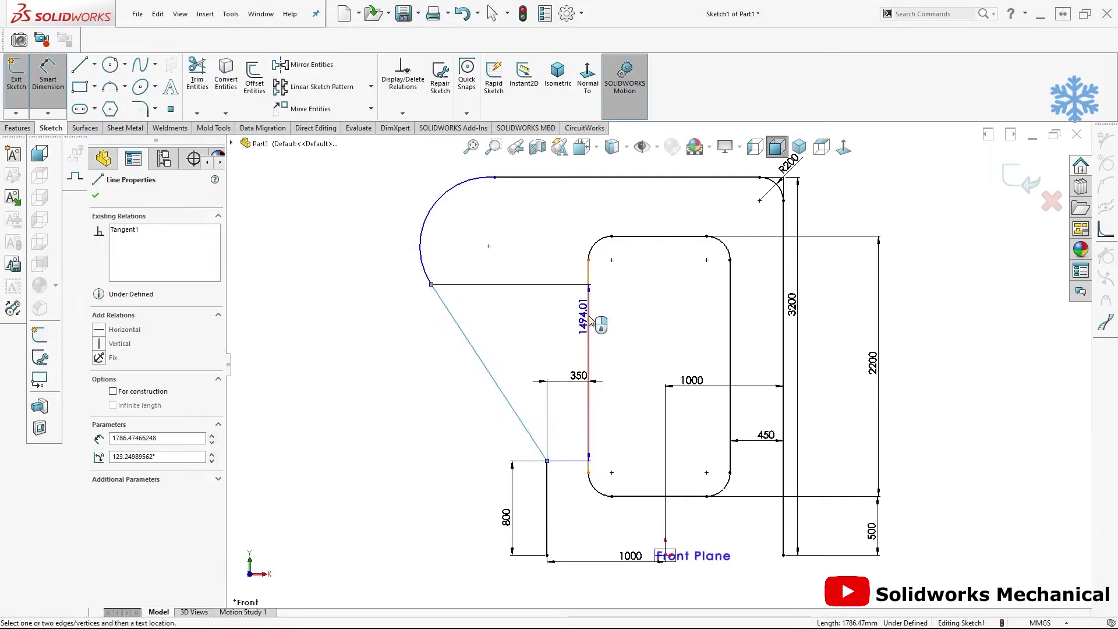
left_click(463, 330)
left_click(501, 309)
left_click_drag(501, 308, 559, 189)
key("Escape")
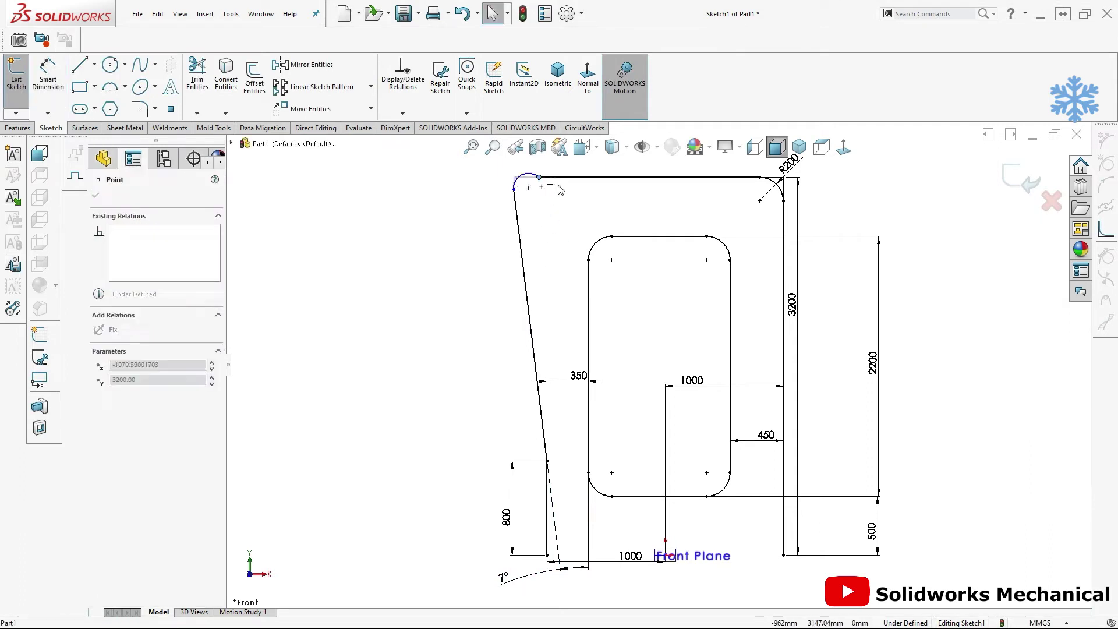
key("Escape")
mouse_move(514, 194)
left_mouse_down()
mouse_move(510, 237)
mouse_move(506, 224)
left_mouse_up()
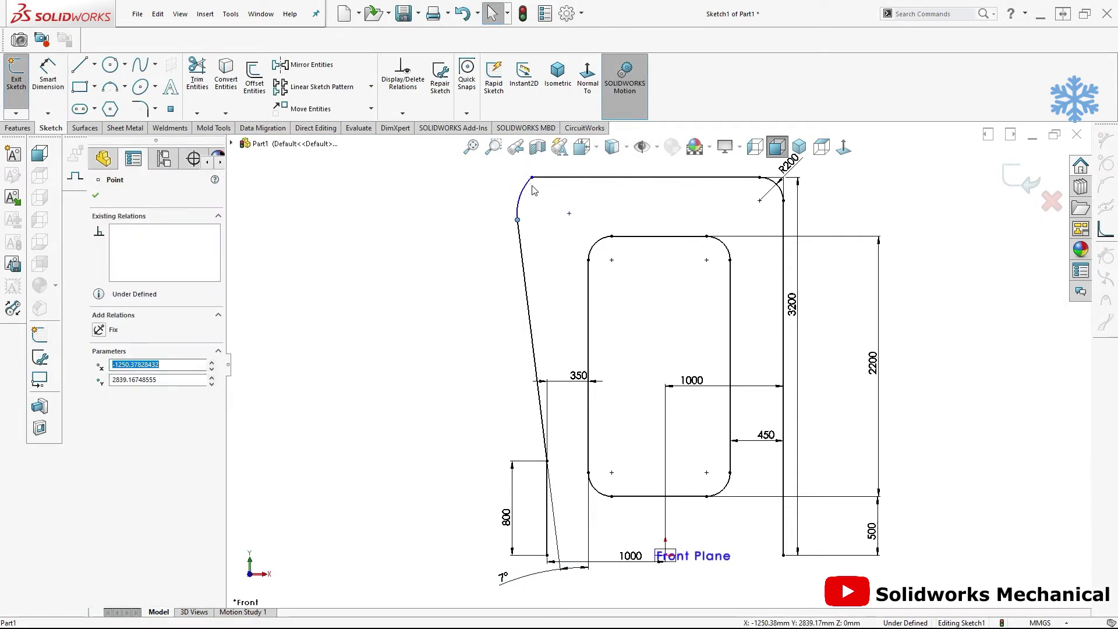
Dimension the top-left arc centre 1900 horizontally from the right upright
key("d")
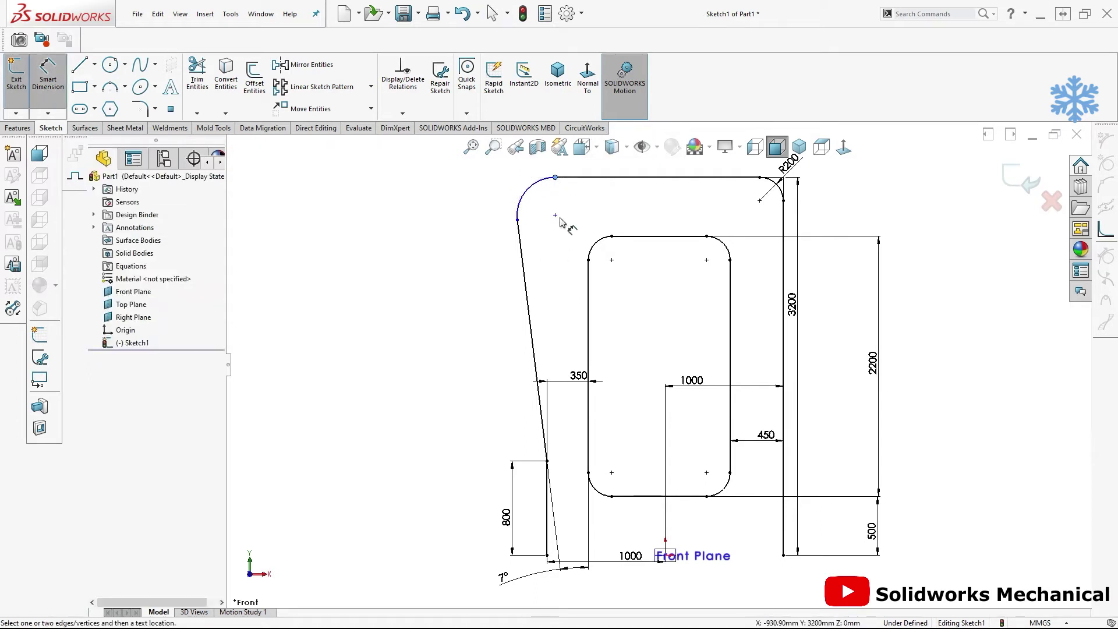
key("f")
left_click(648, 232)
key("Escape")
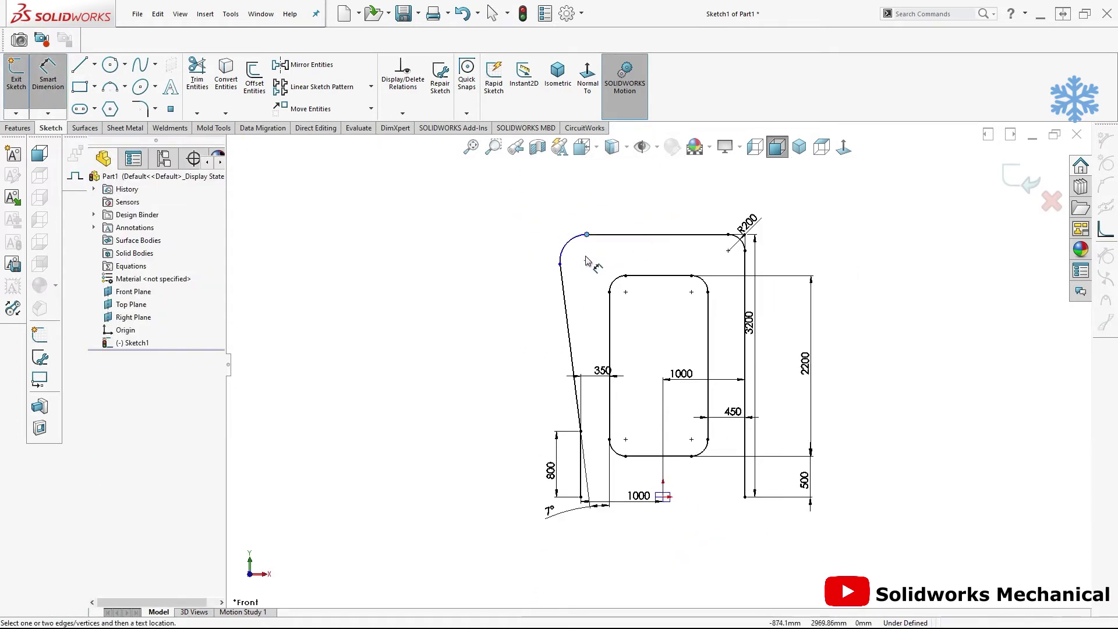
left_click(586, 262)
left_click(745, 269)
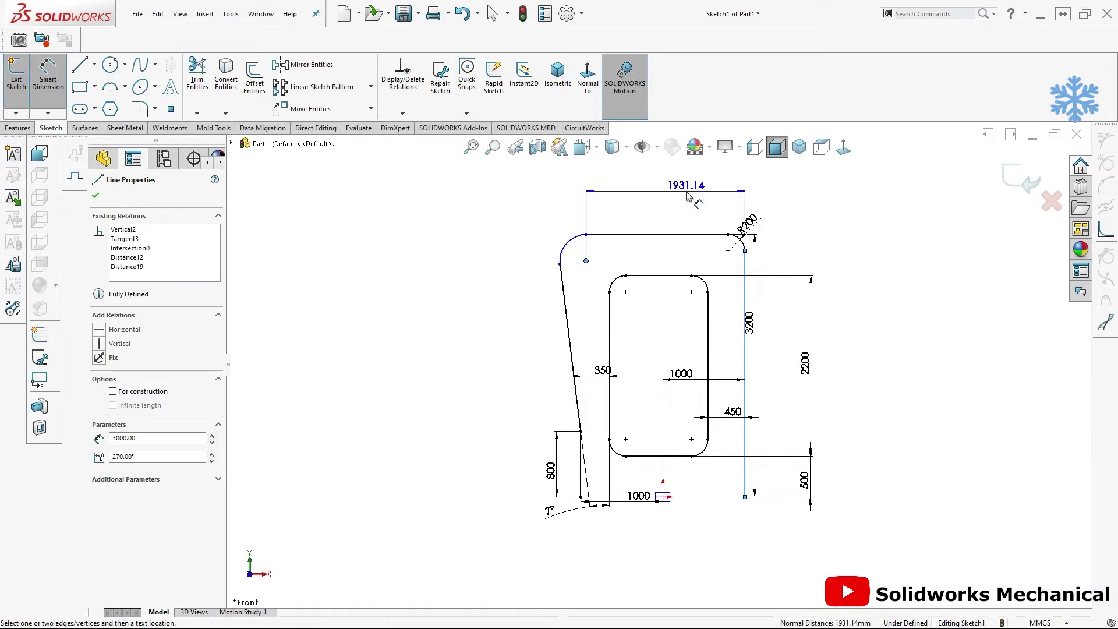
left_click(681, 189)
type("1")
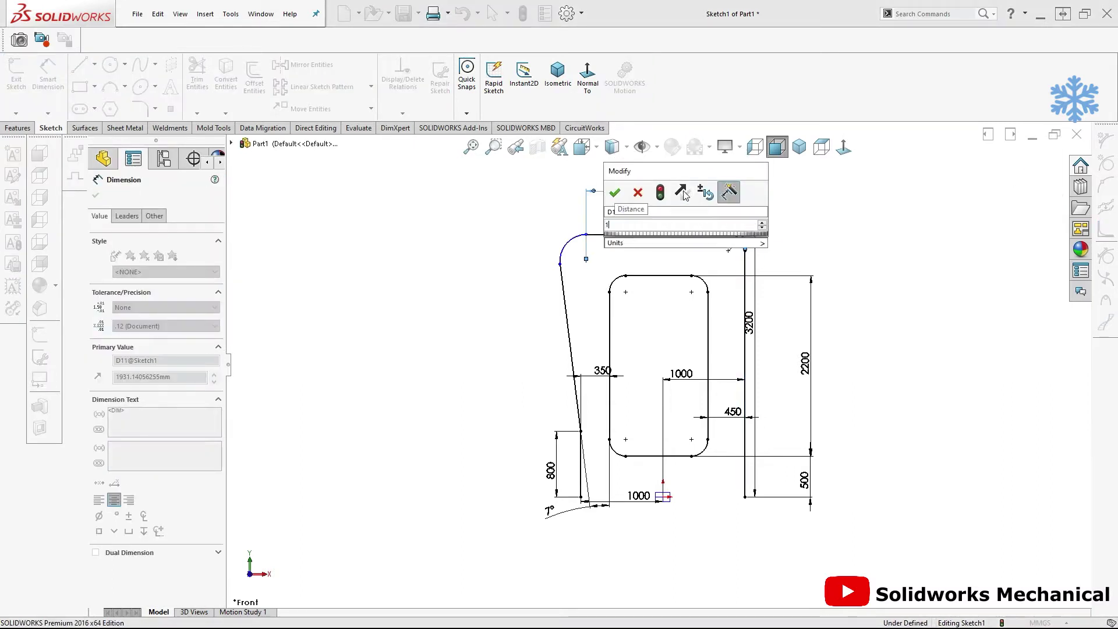
type("0")
key("Return")
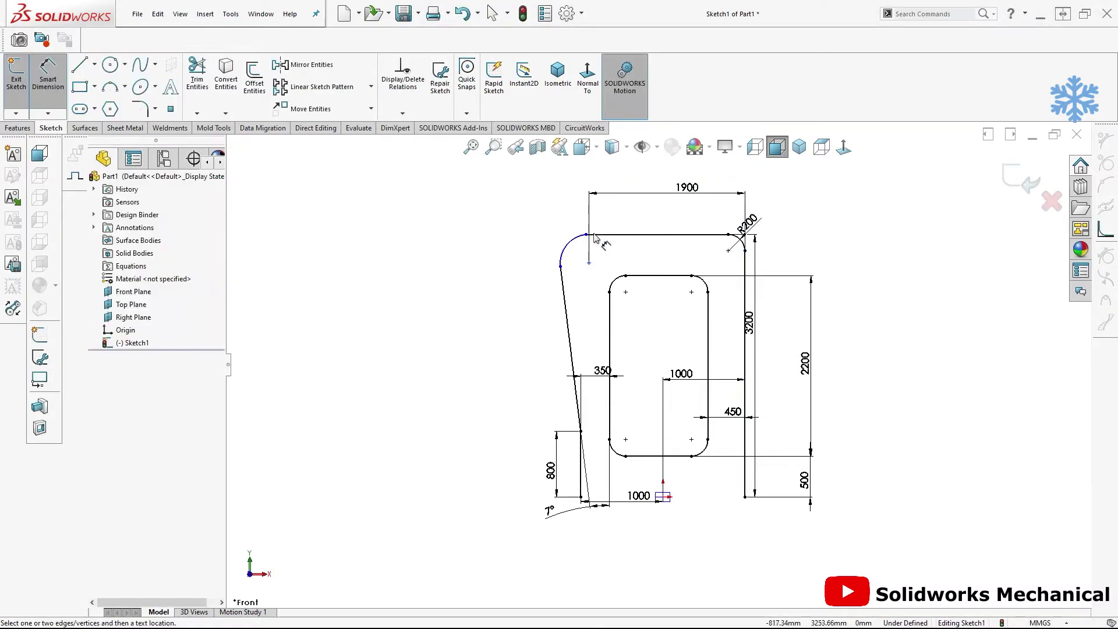
Dimension the arc's top endpoint 1900 from the right upright, then zoom to fit
left_click(586, 235)
left_click(744, 277)
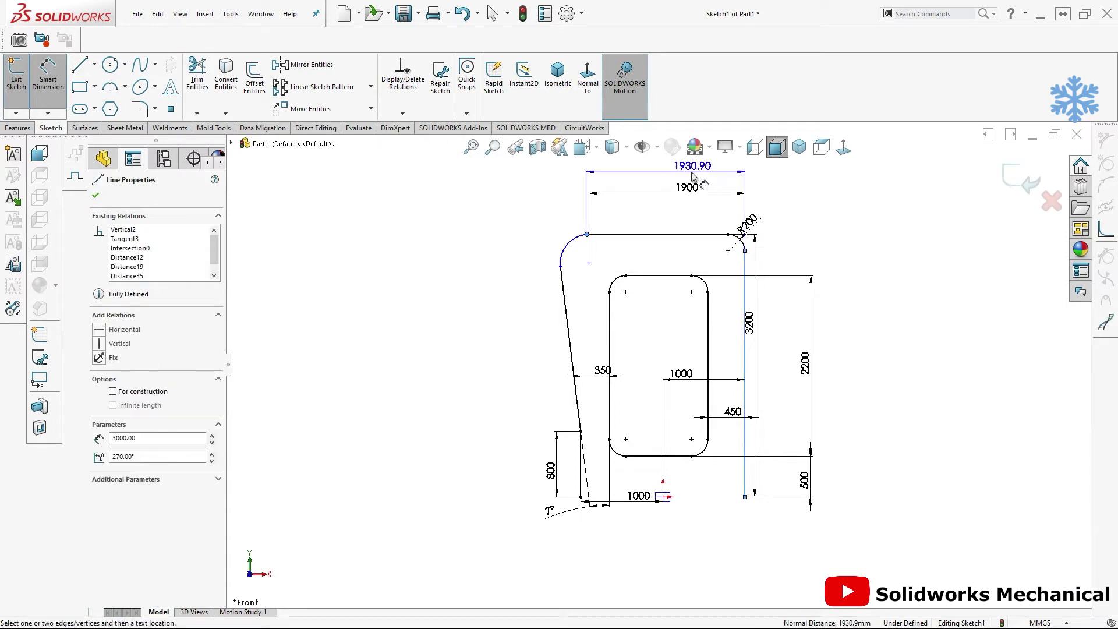
left_click(681, 203)
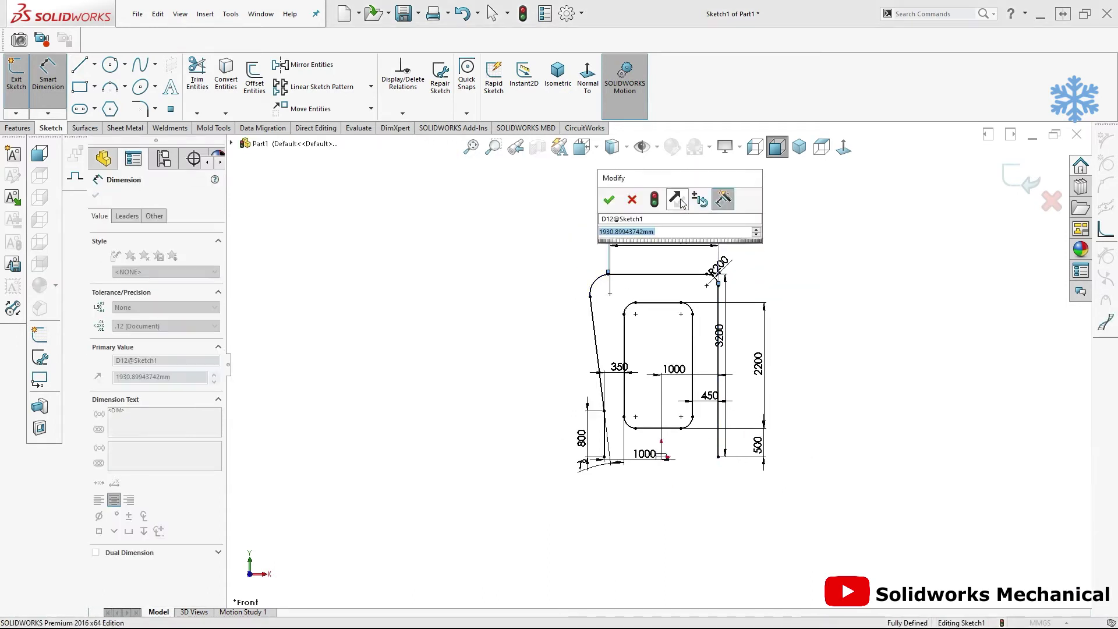
type("1900")
key("Return")
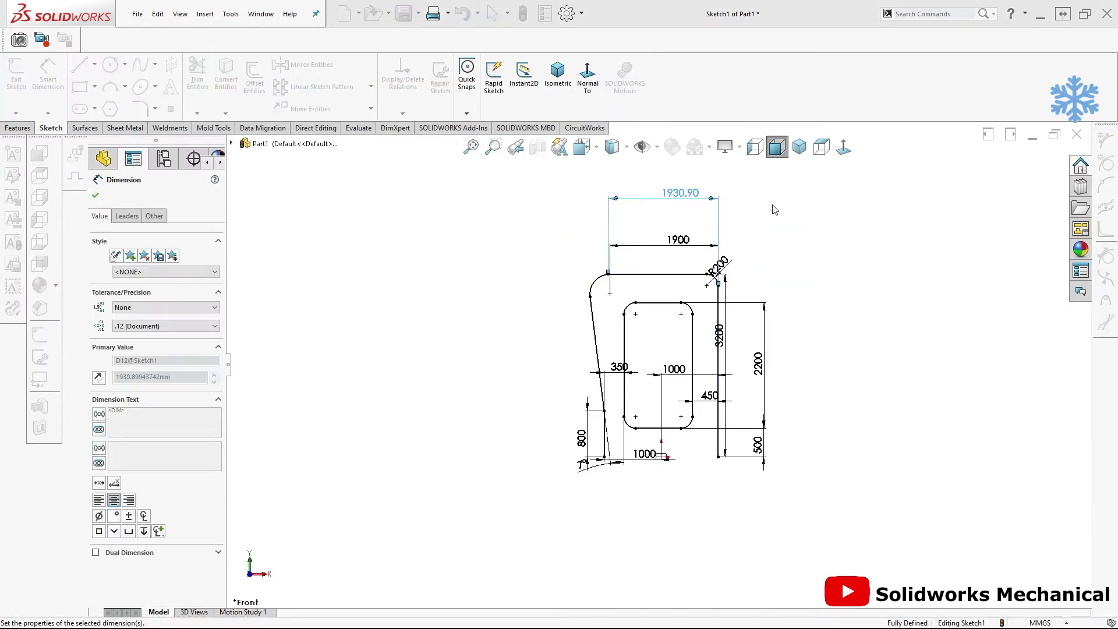
key("Escape")
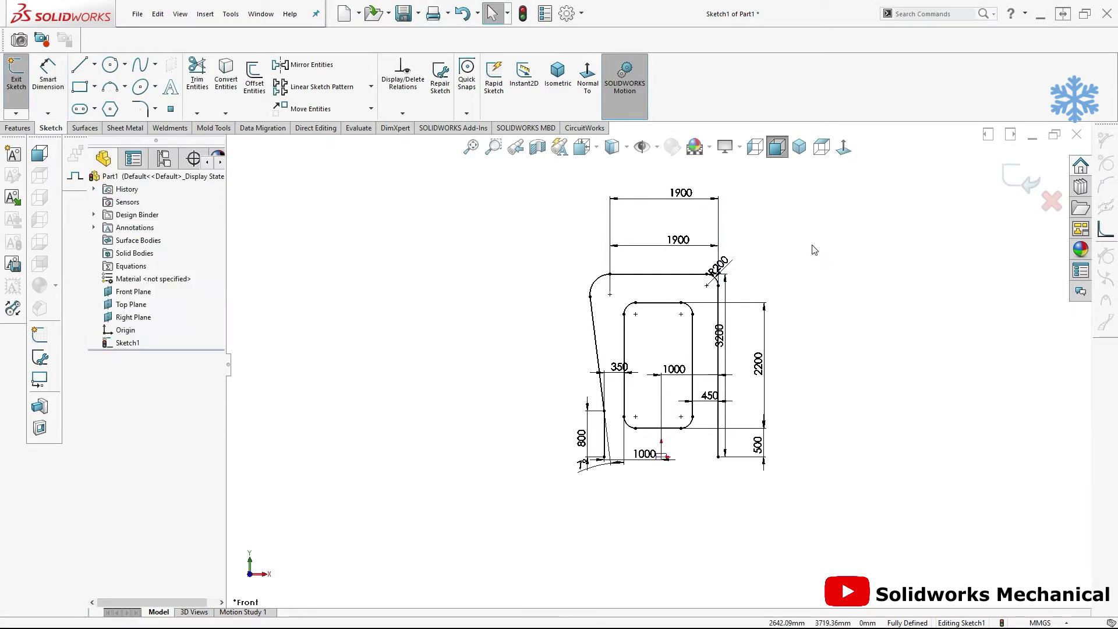
key("f")
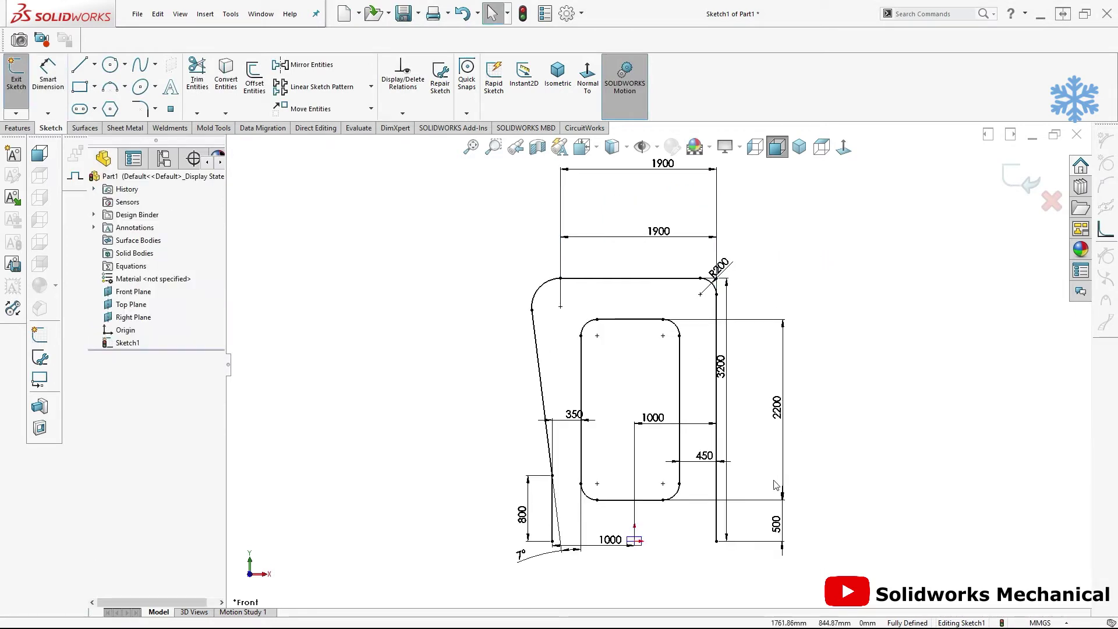
Exit Sketch1, orbit to view it in 3D with the planes, and select Right Plane
left_click(1014, 182)
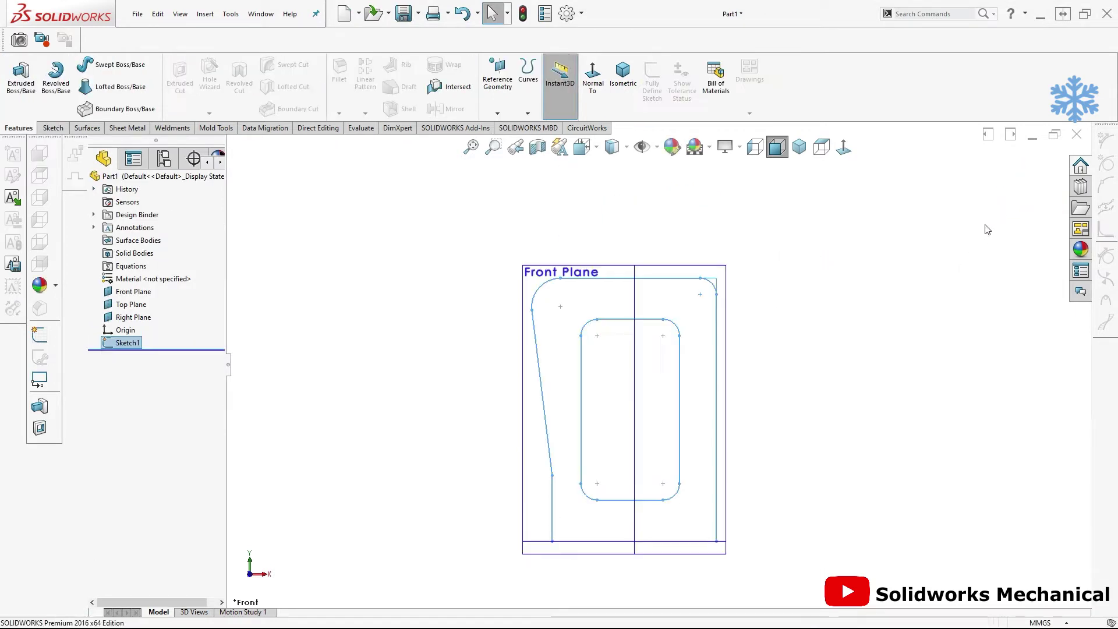
left_click(830, 363)
mouse_move(790, 284)
middle_mouse_down()
mouse_move(691, 323)
mouse_move(776, 342)
mouse_move(735, 318)
middle_mouse_up()
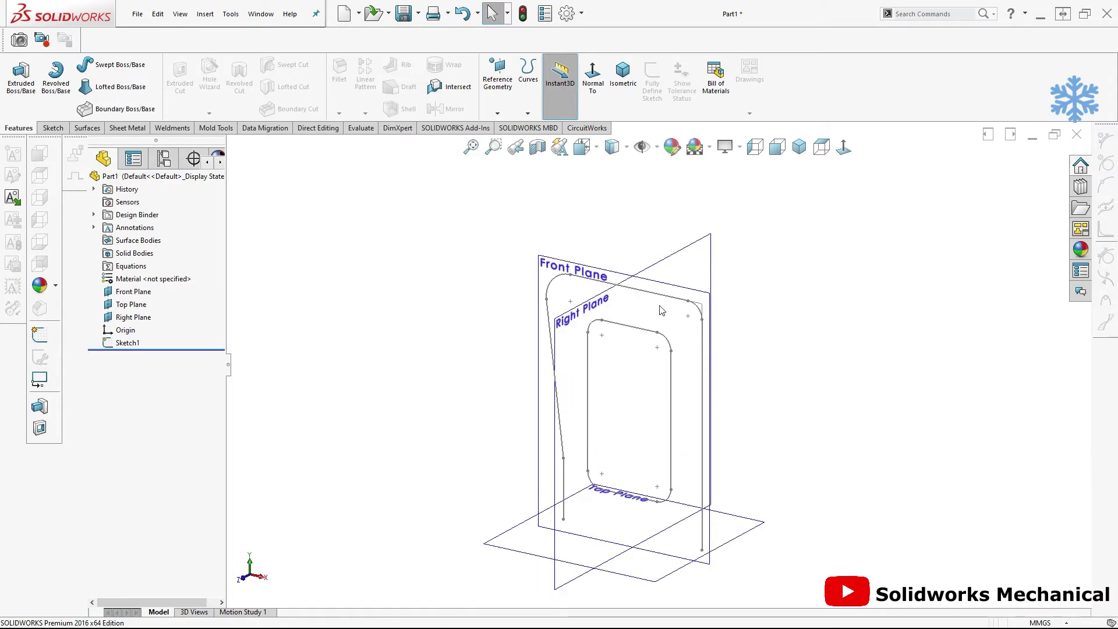
left_click(150, 343)
key("ctrl+1")
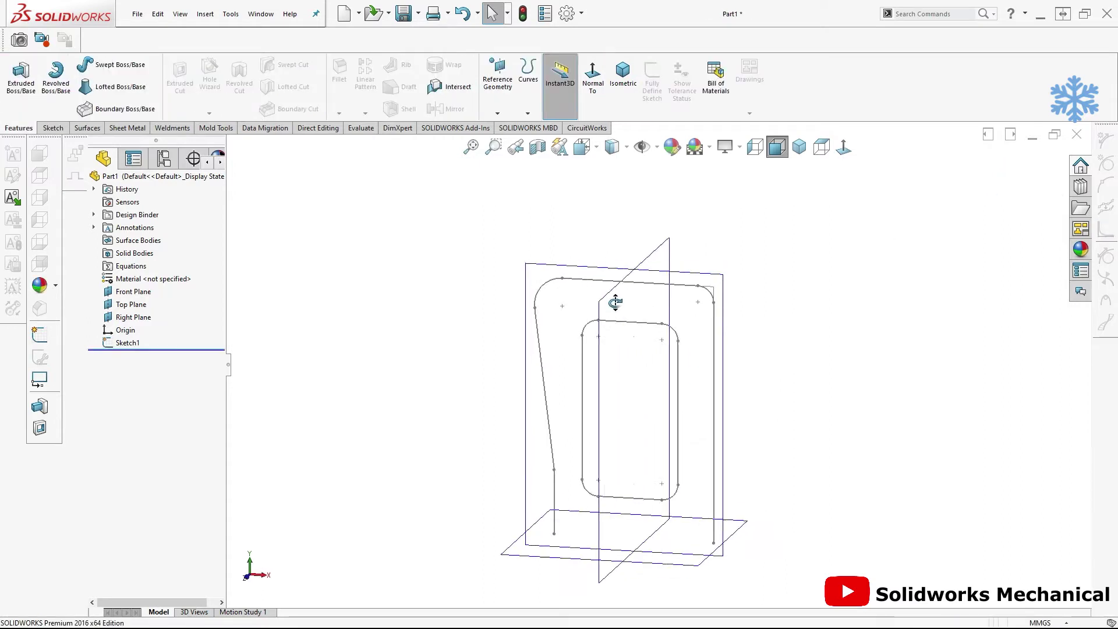
left_click(650, 266)
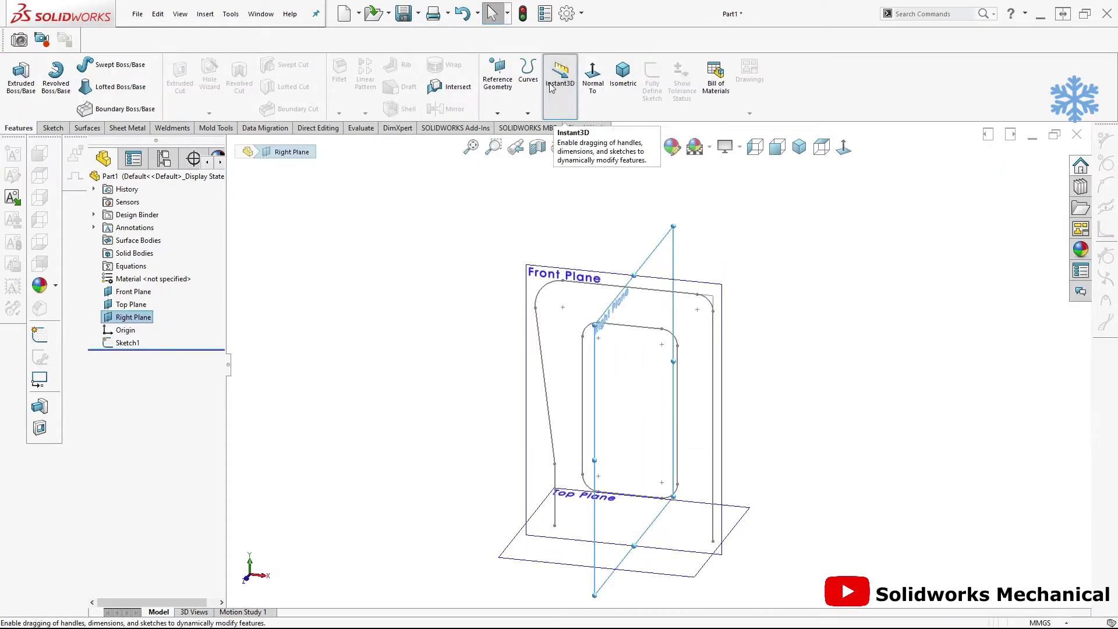
Create Plane1 offset 1000 mm from the Right Plane and orbit to view it
left_click(497, 113)
left_click(504, 129)
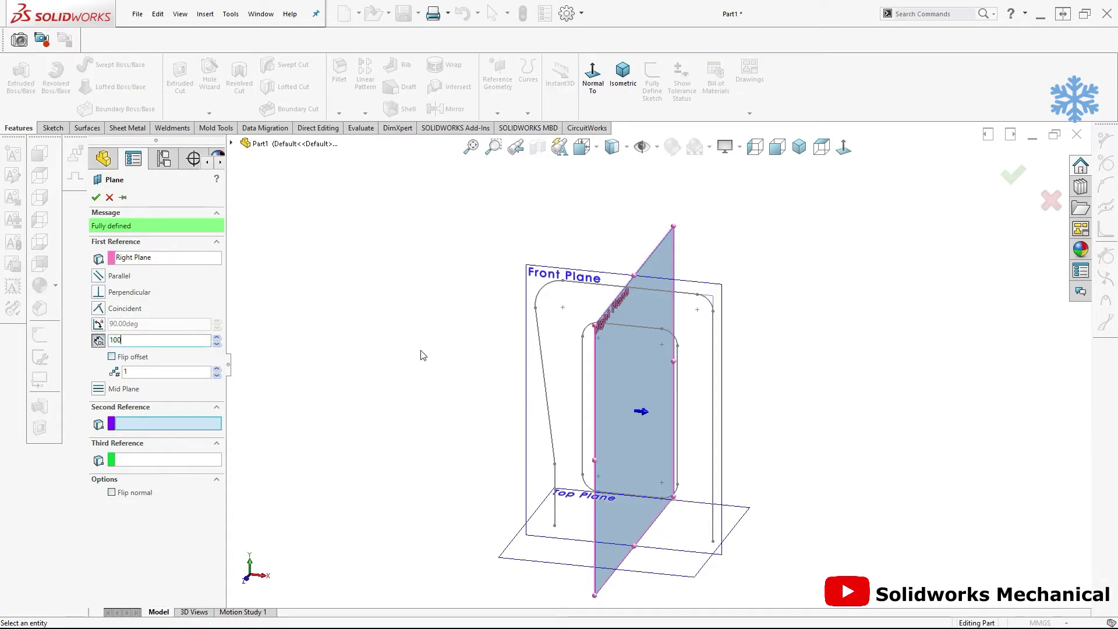
type("0")
key("Return")
left_click(1015, 175)
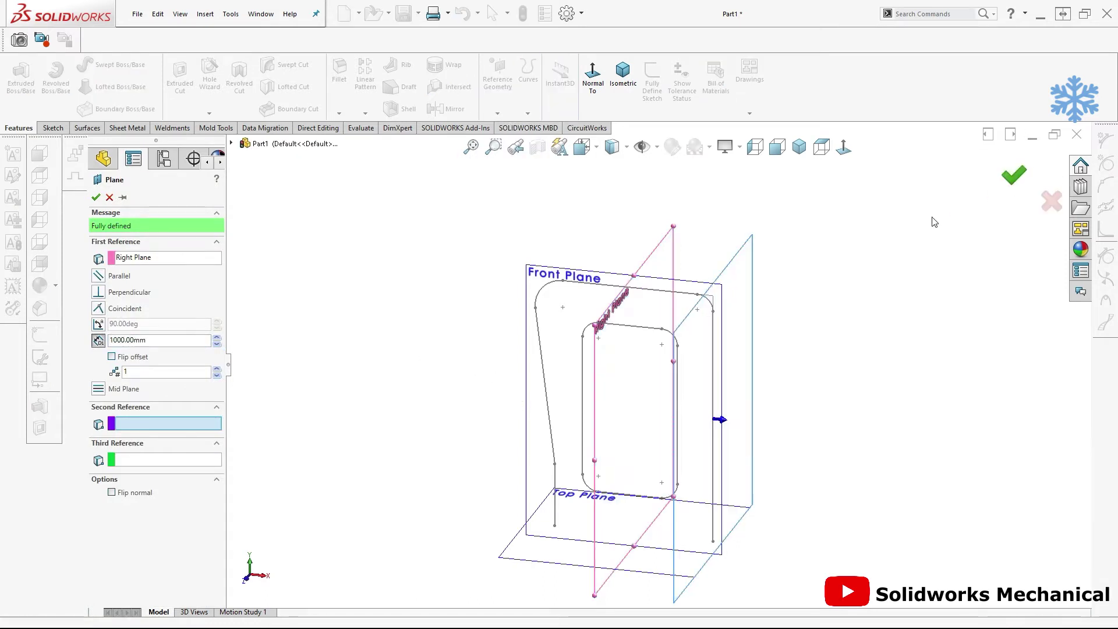
mouse_move(796, 237)
middle_mouse_down()
mouse_move(773, 255)
mouse_move(747, 253)
middle_mouse_up()
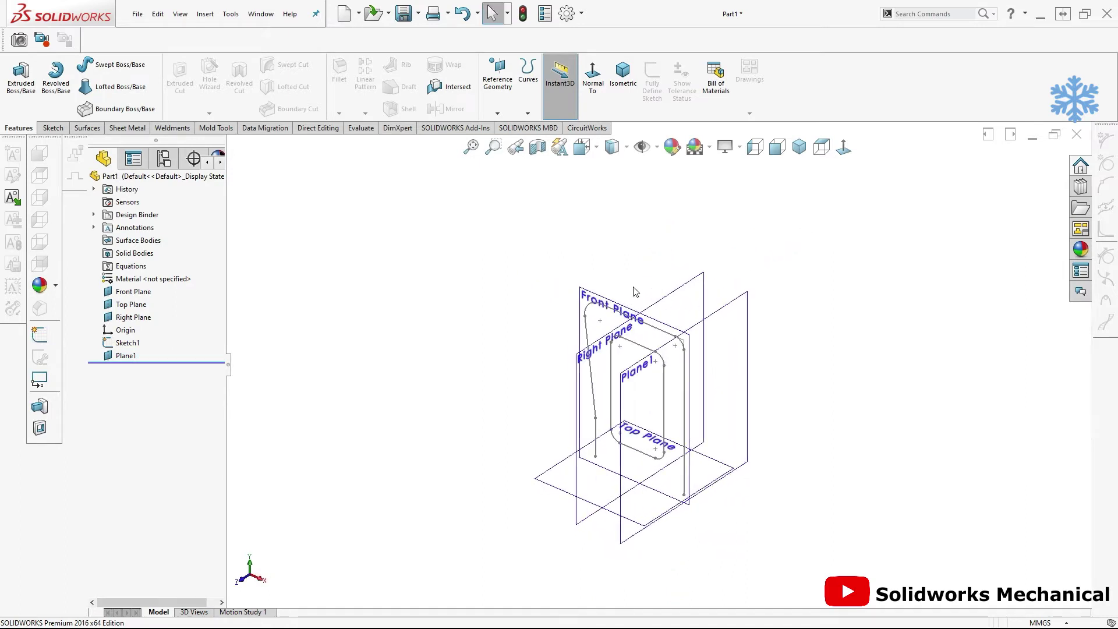
middle_click_drag(708, 331, 707, 318)
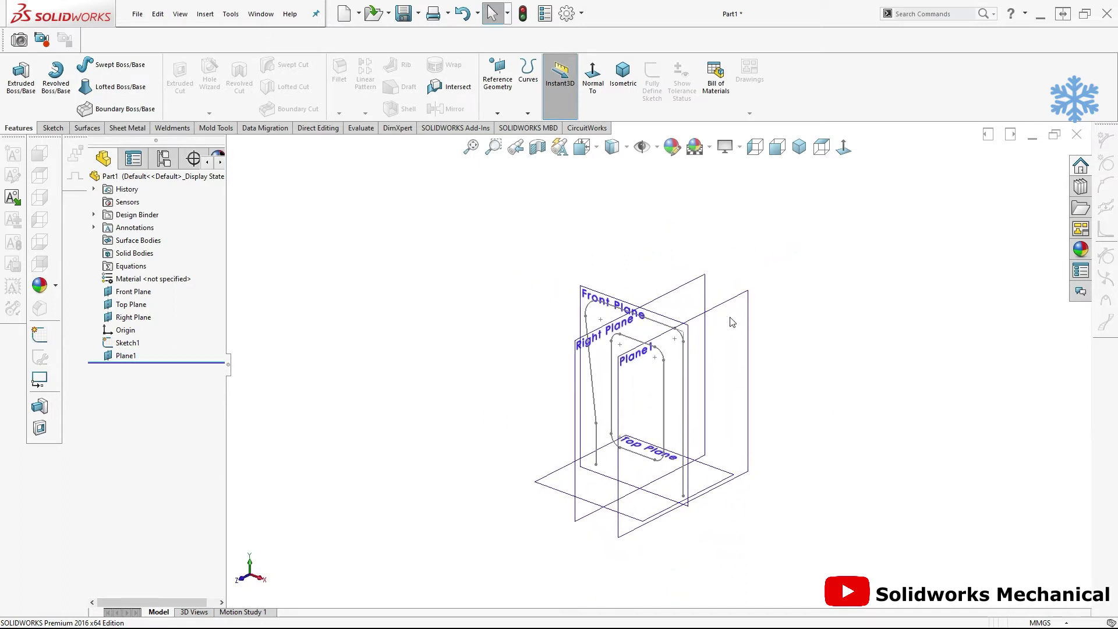
Start an ISO pipe 33.7 x 4.0 structural member along the six outer frame segments
left_click(212, 21)
mouse_move(229, 200)
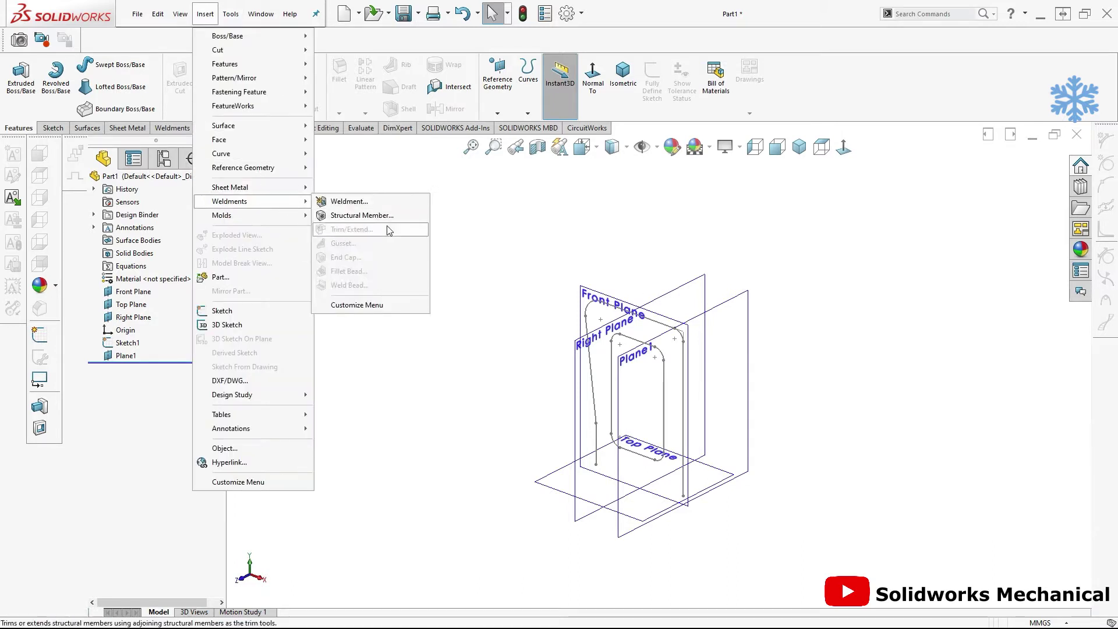
left_click(373, 242)
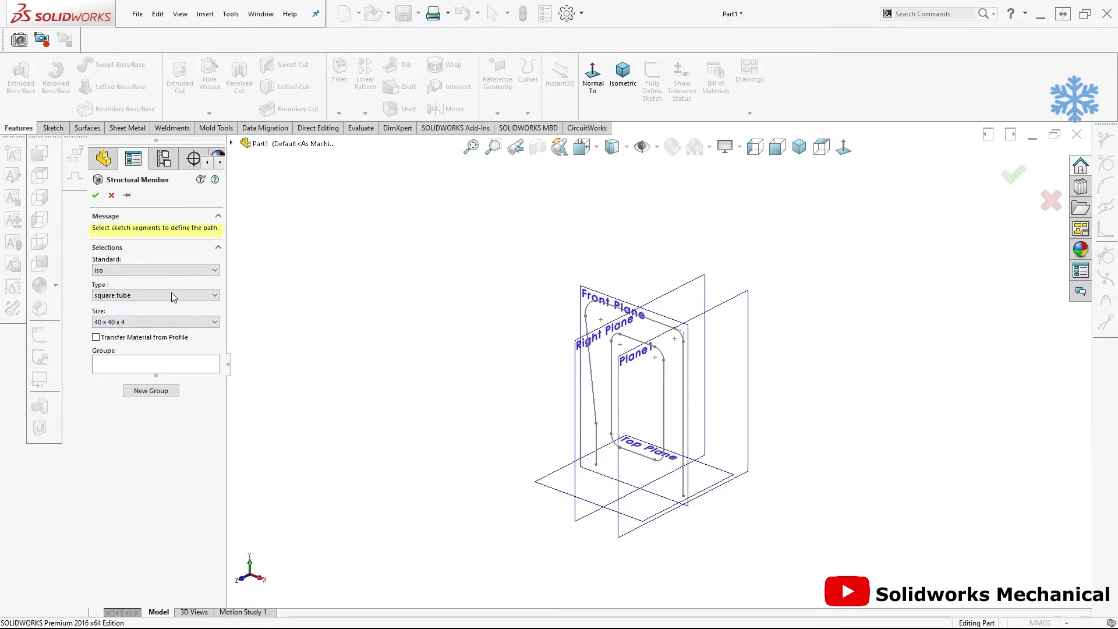
left_click(169, 295)
left_click(170, 322)
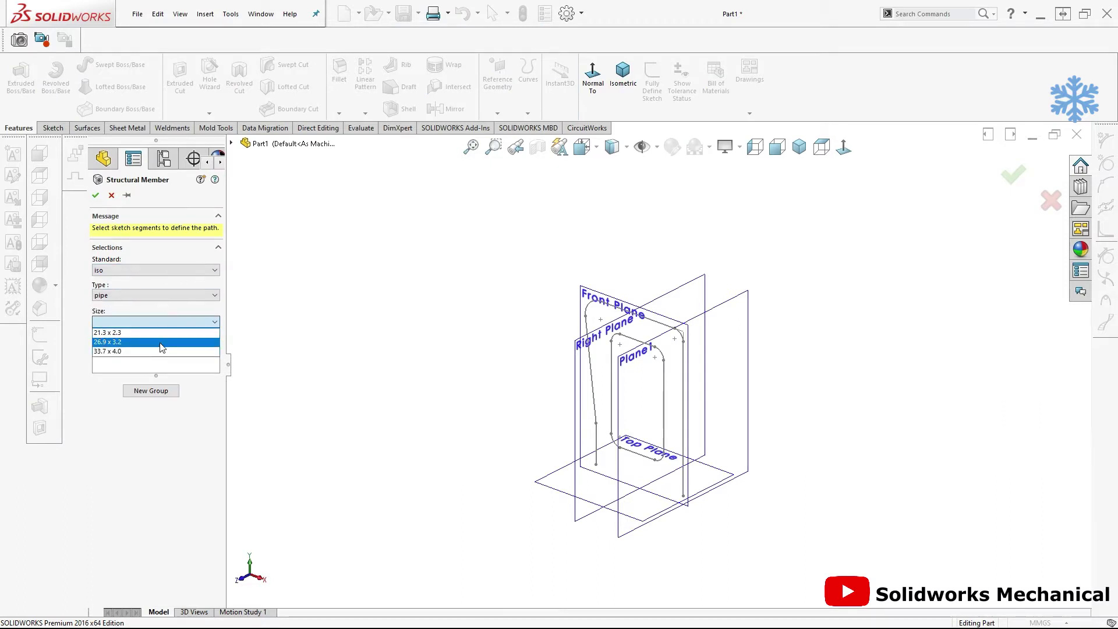
left_click(599, 436)
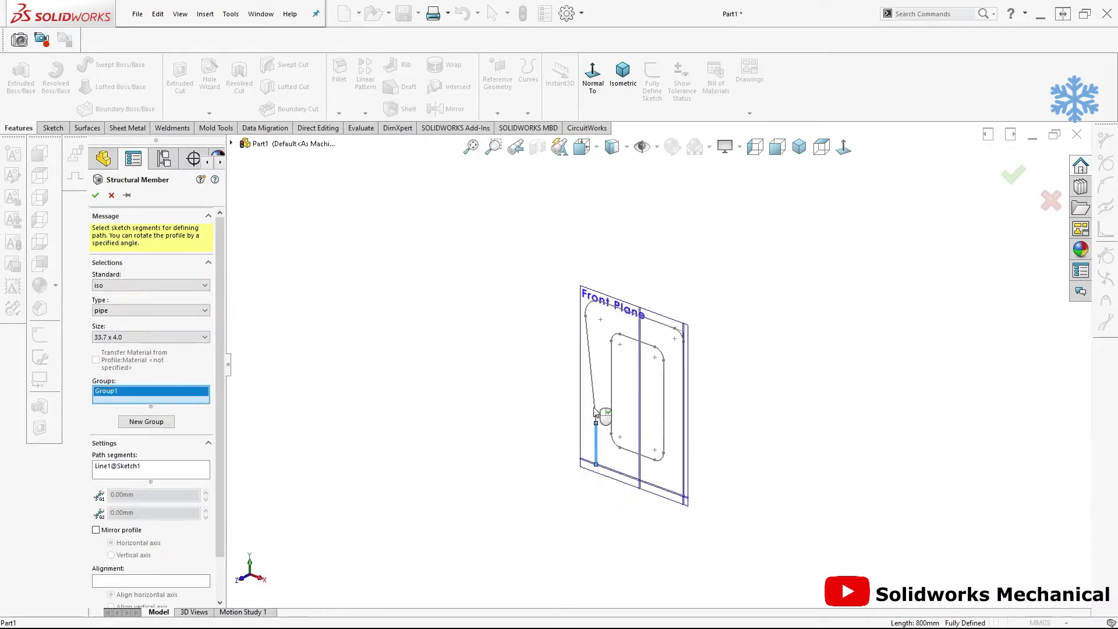
left_click(596, 376)
left_click(589, 311)
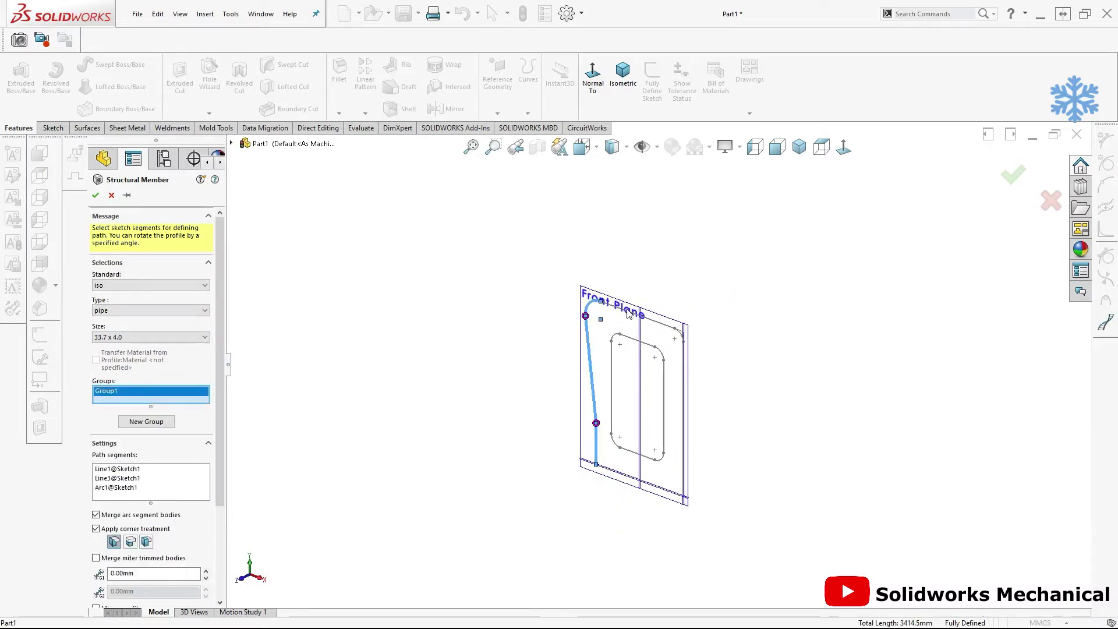
left_click(622, 312)
left_click(679, 336)
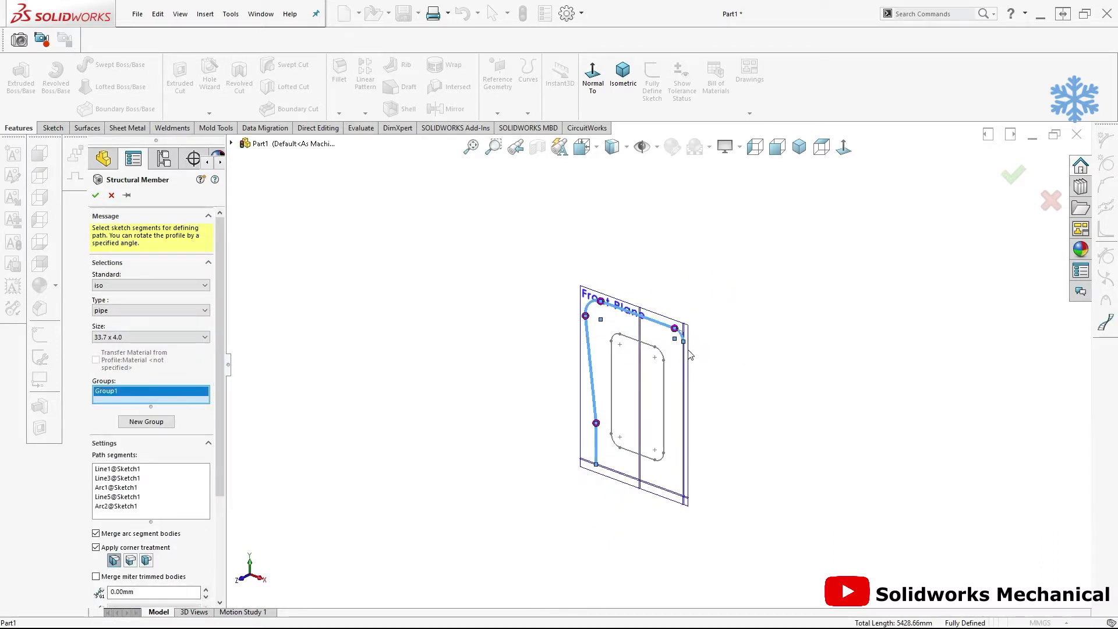
scroll(680, 363, "down", 3)
left_click(678, 361)
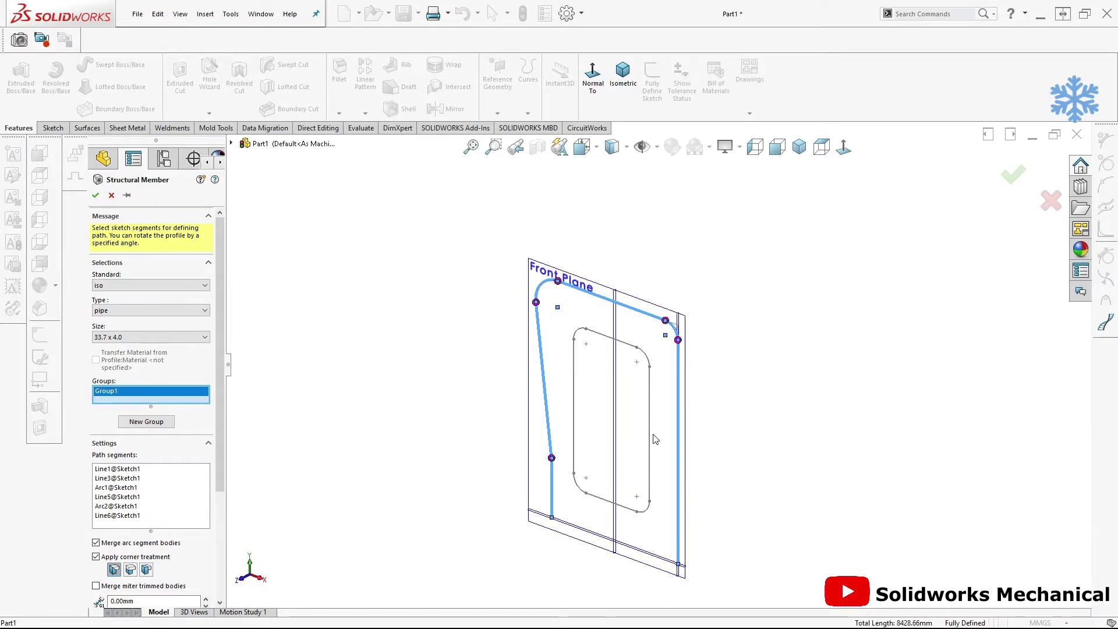
Add the inner rounded frame's eight segments as a second group and create the pipes
left_click(146, 421)
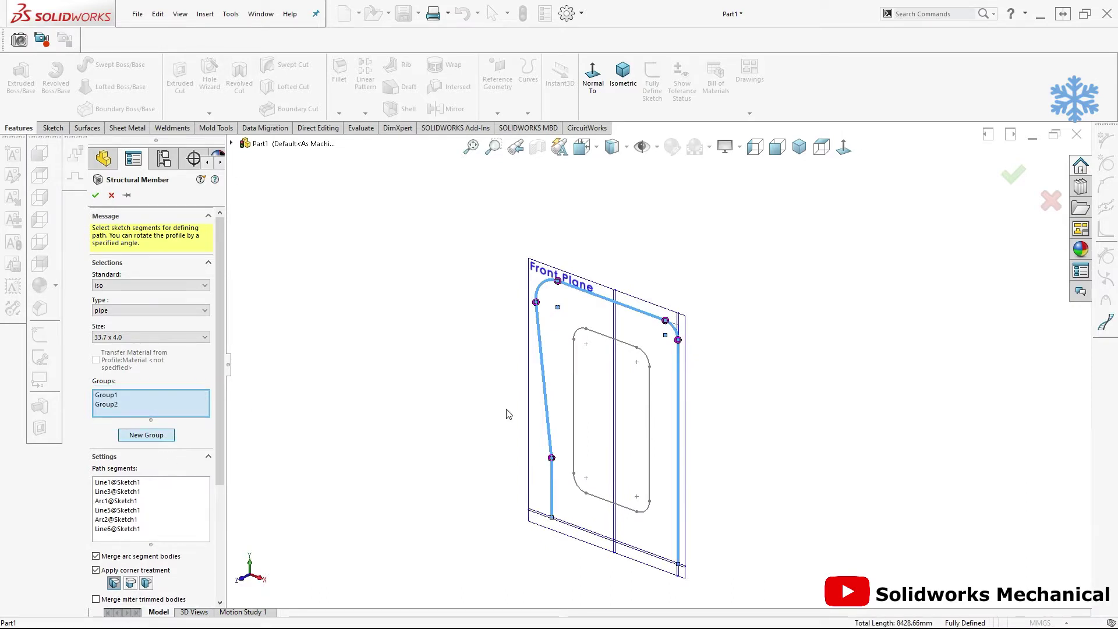
left_click(574, 419)
scroll(576, 337, "down", 3)
left_click(577, 321)
left_click(658, 334)
scroll(722, 393, "up", 2)
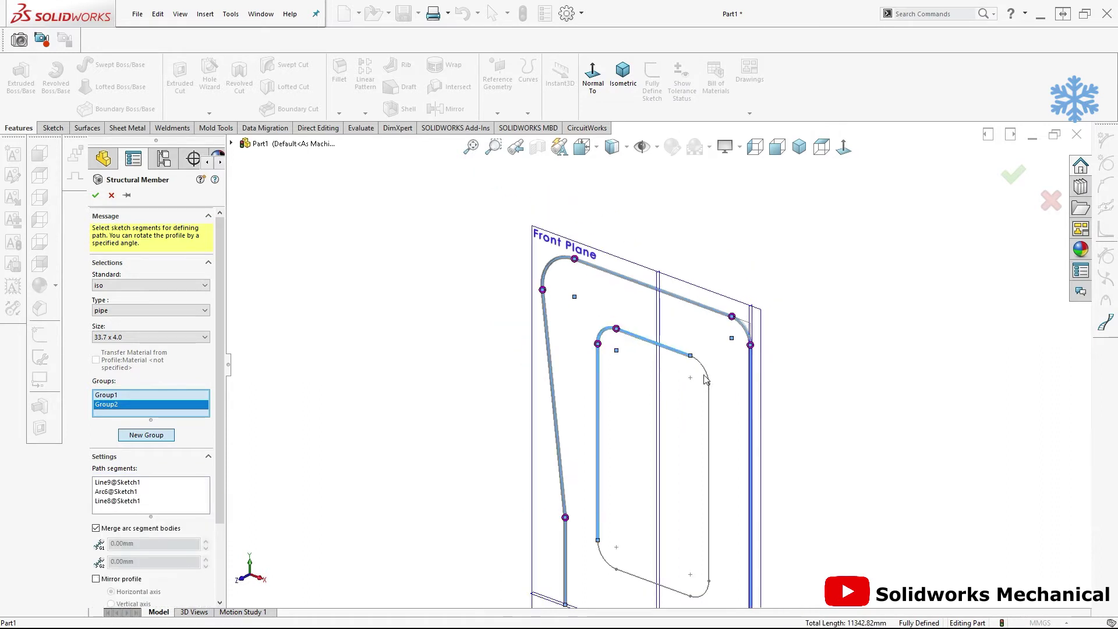
left_click(703, 368)
left_click(708, 442)
scroll(694, 585, "up", 1)
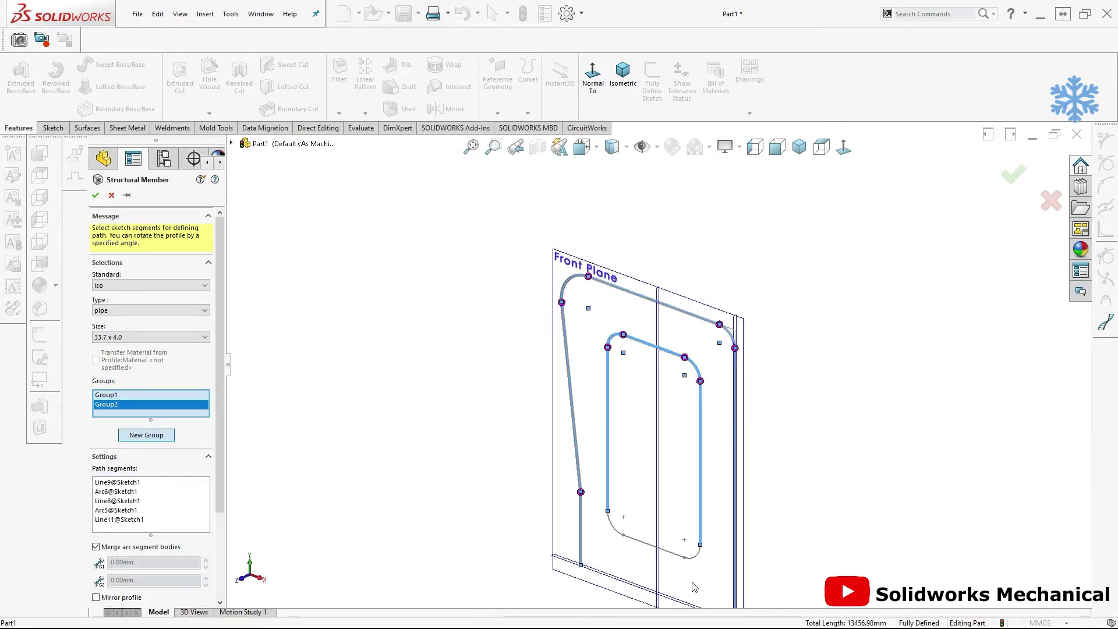
left_click(694, 560)
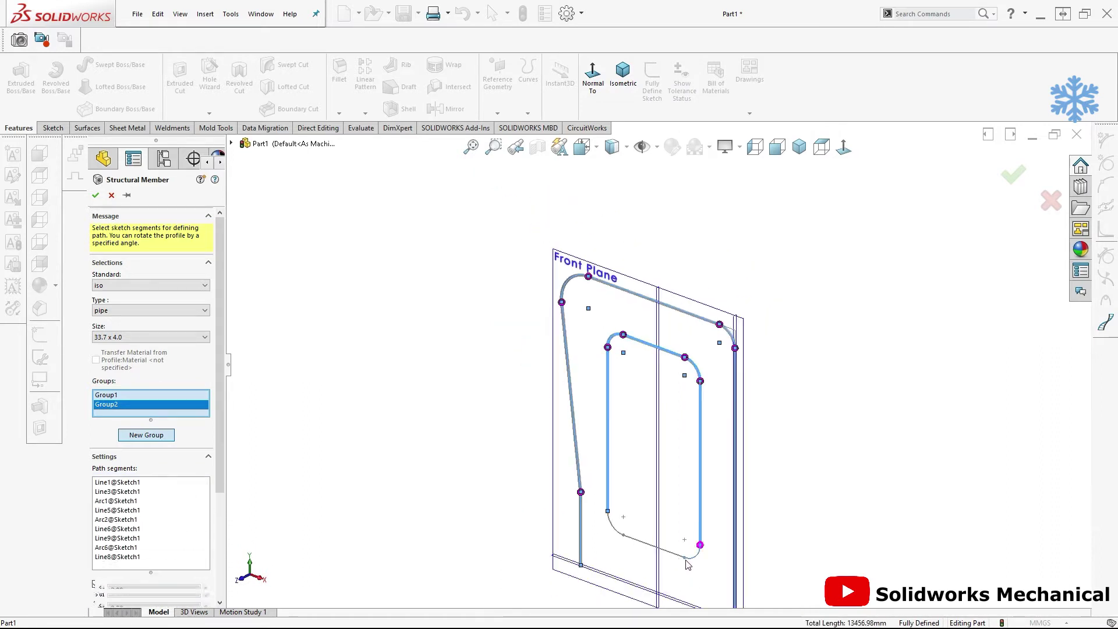
left_click(639, 546)
left_click(612, 527)
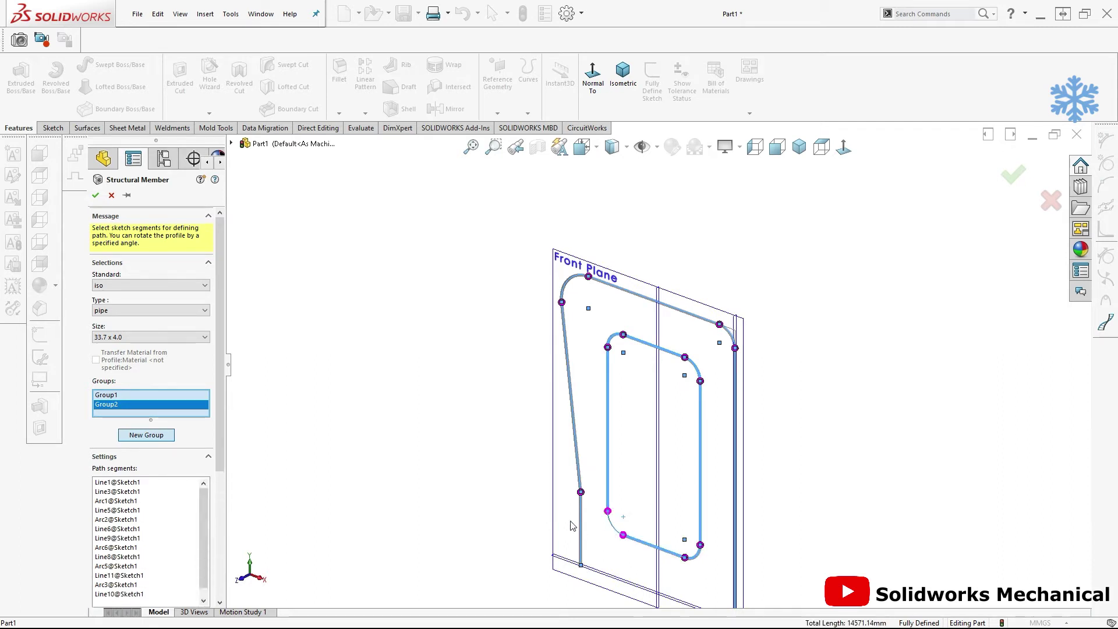
scroll(577, 520, "up", 2)
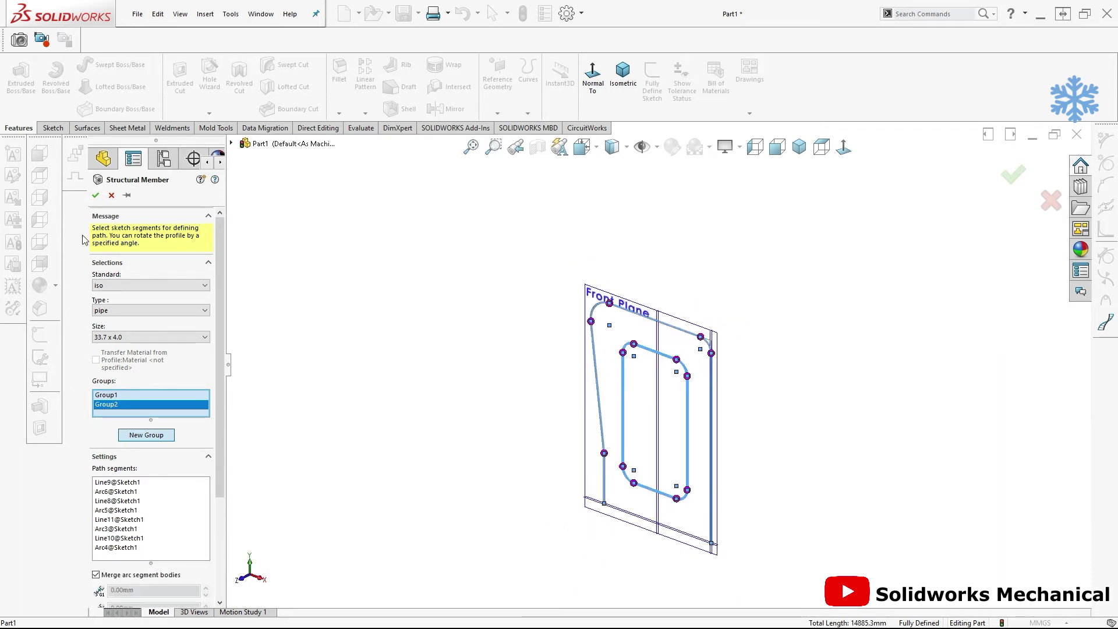
right_click(637, 399)
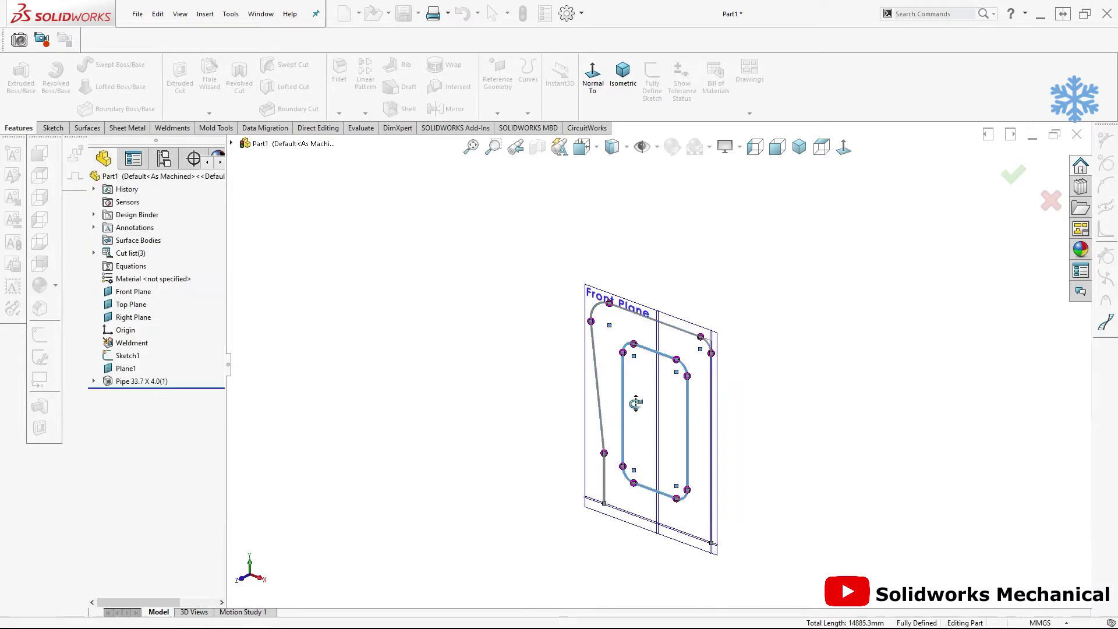
In Sketch1, draw two upper horizontal rungs between the inner frame and outer sides
left_click(127, 355)
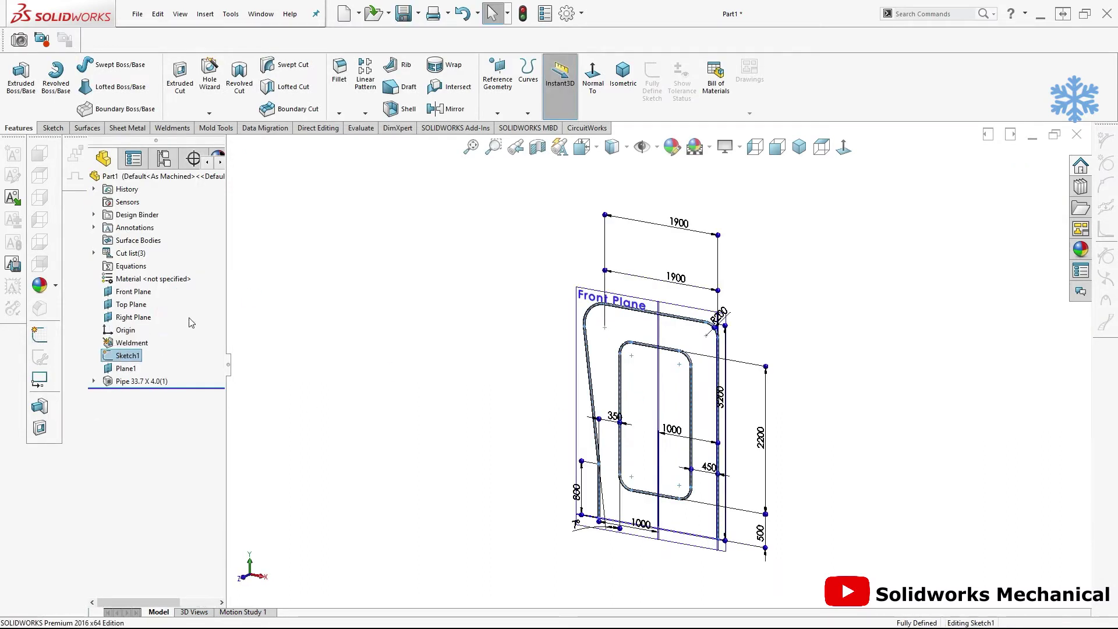
left_click(845, 148)
key("l")
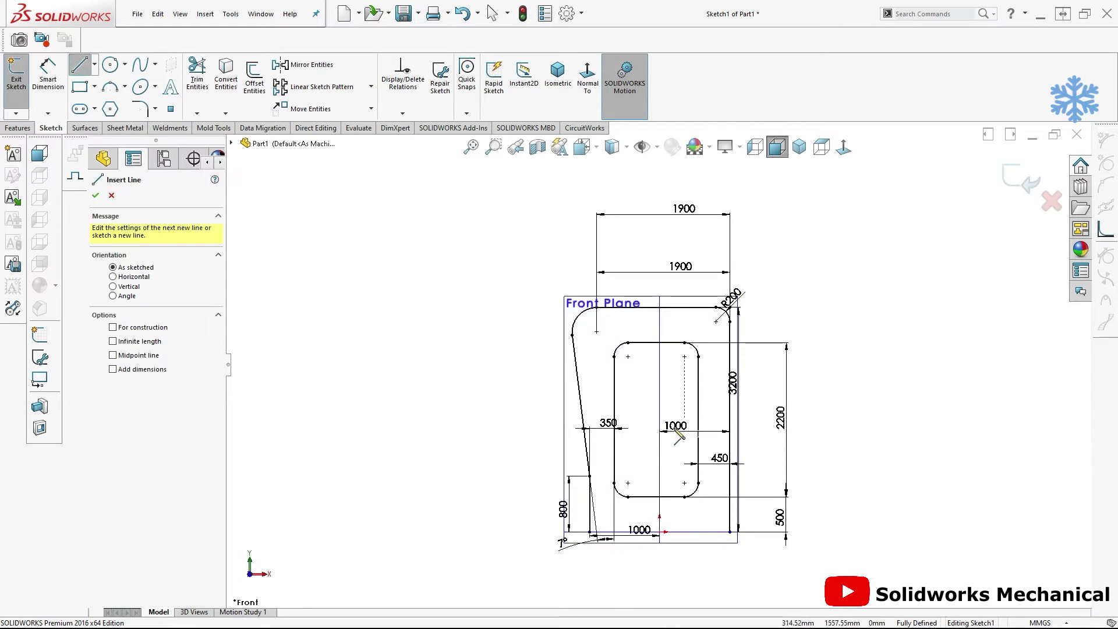
left_click(561, 312)
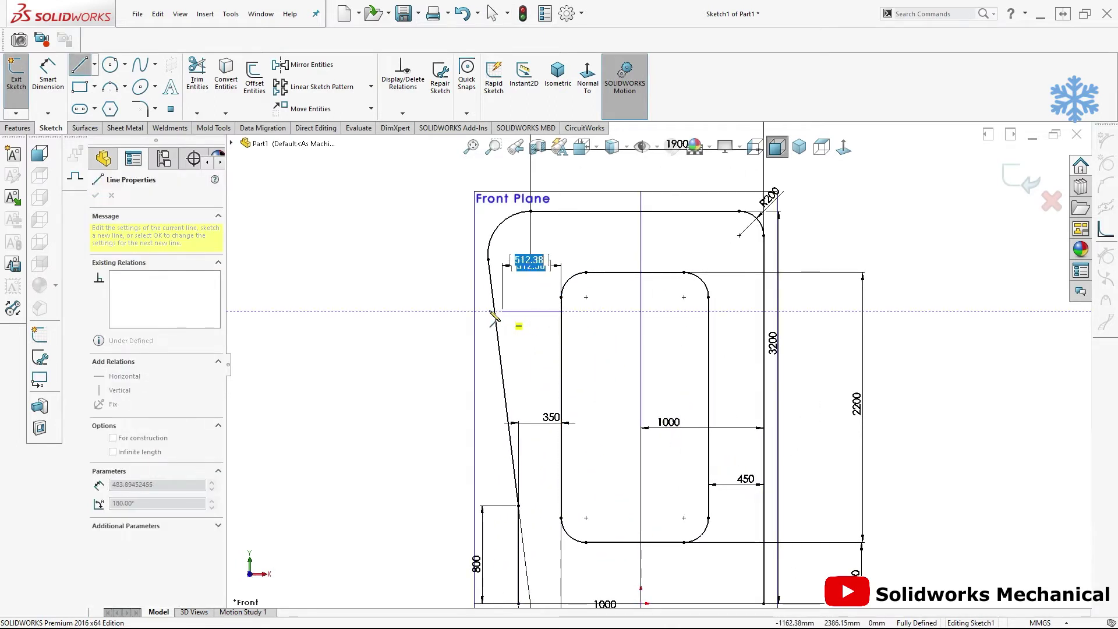
double_click(494, 313)
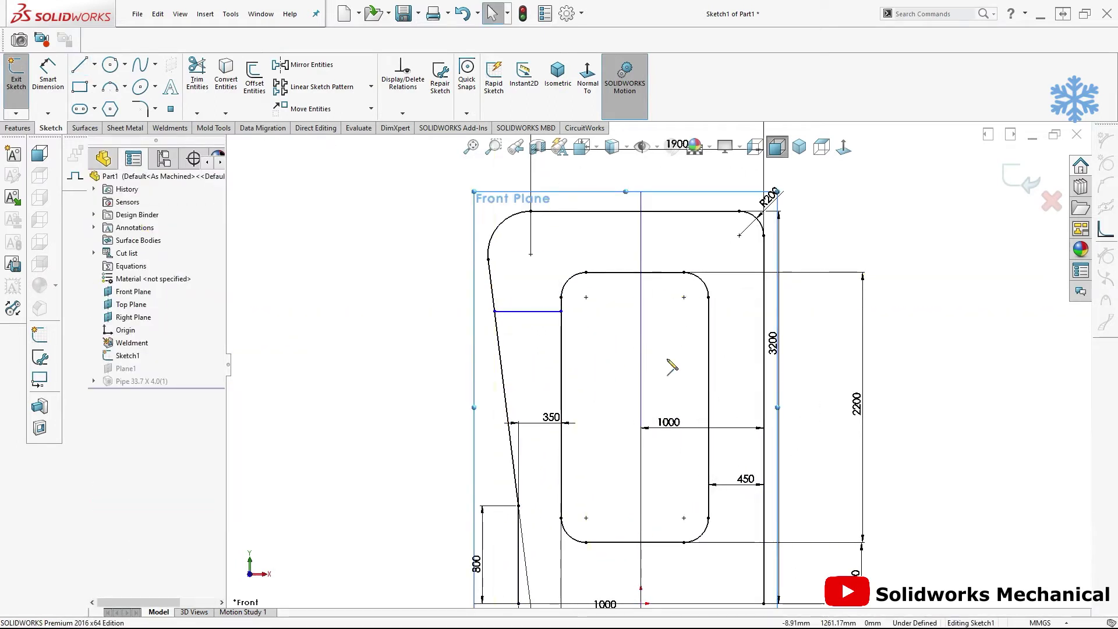
left_click(709, 312)
double_click(778, 312)
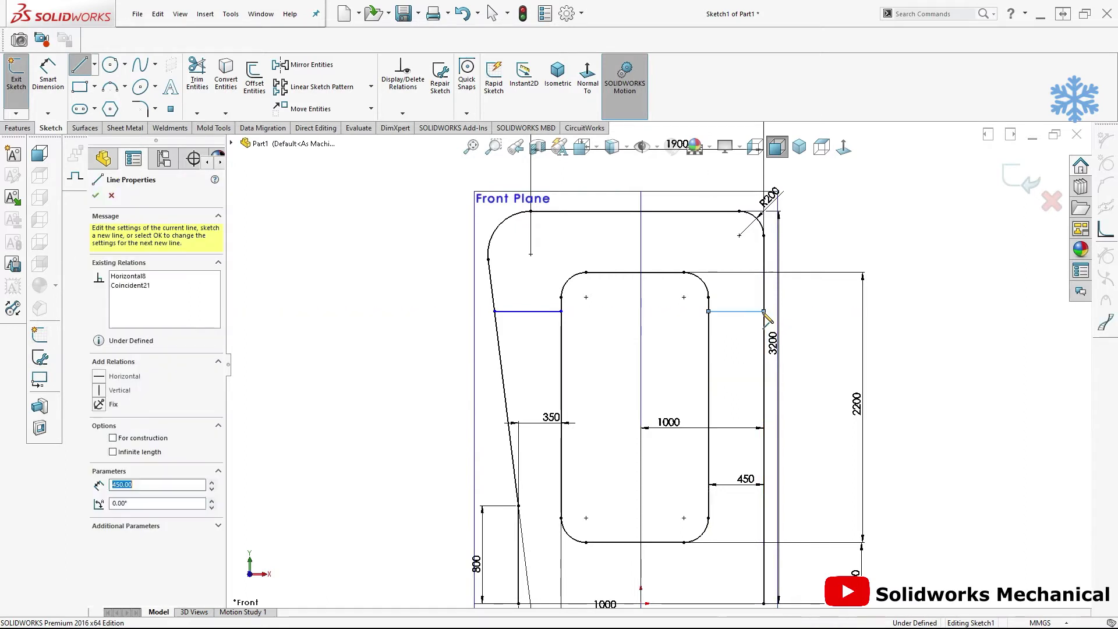
key("Escape")
key("f")
Draw two lower horizontal rungs from the inner frame to the right and slanted sides
key("l")
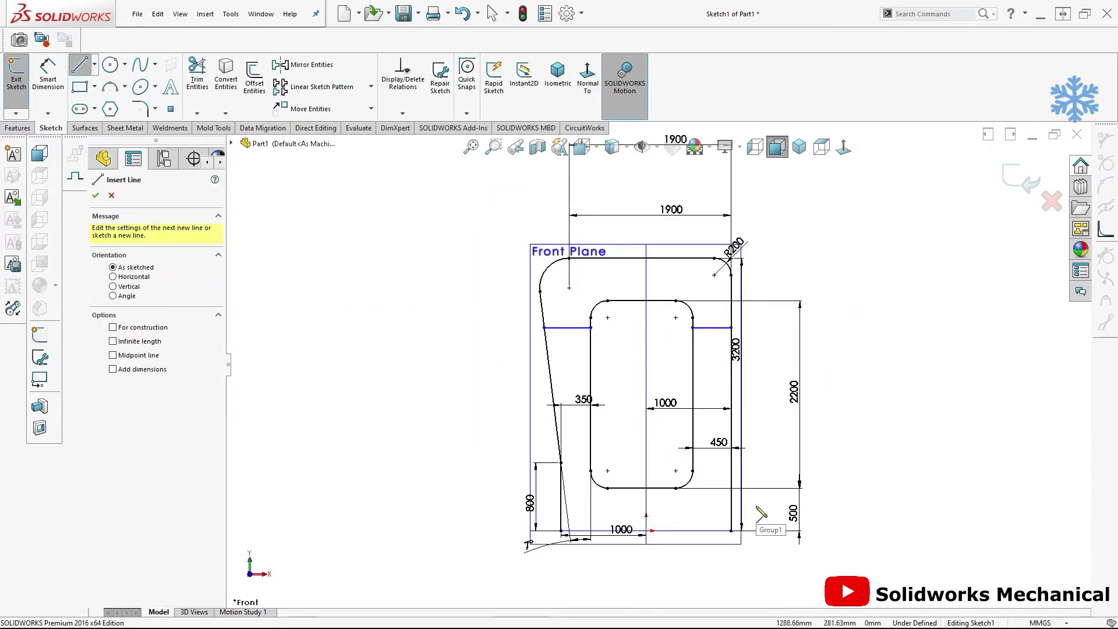
scroll(715, 509, "down", 2)
left_click(679, 431)
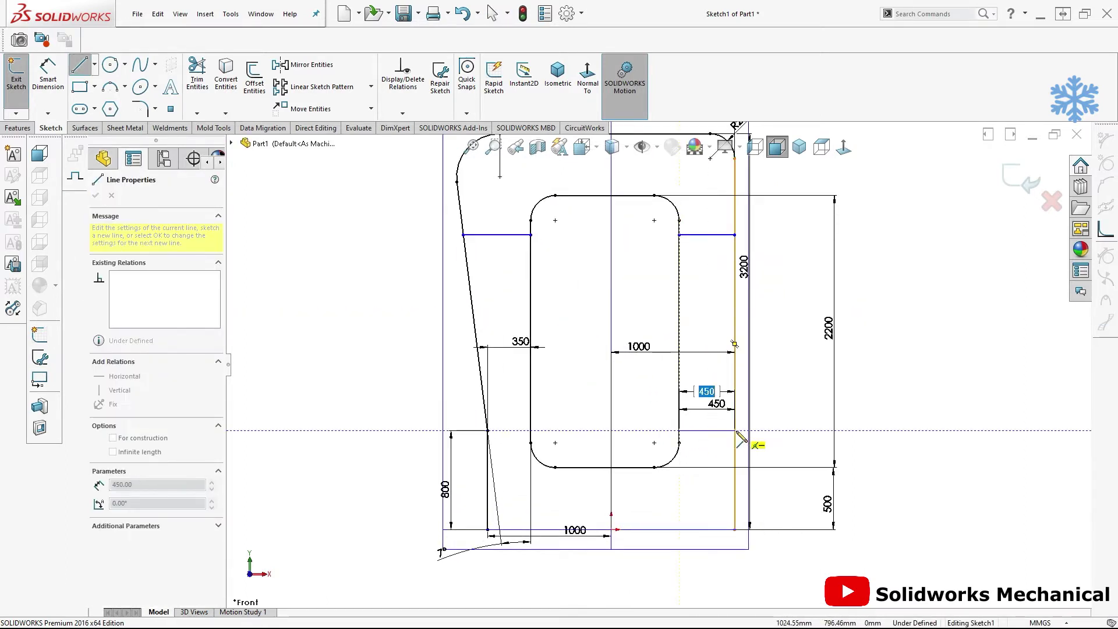
double_click(734, 432)
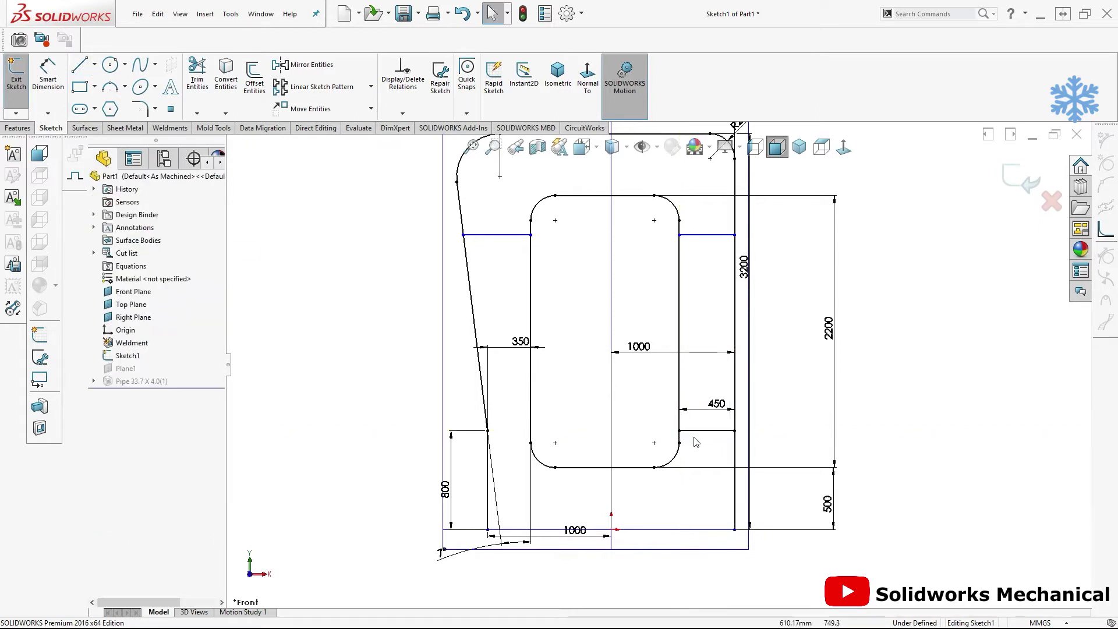
left_click(531, 431)
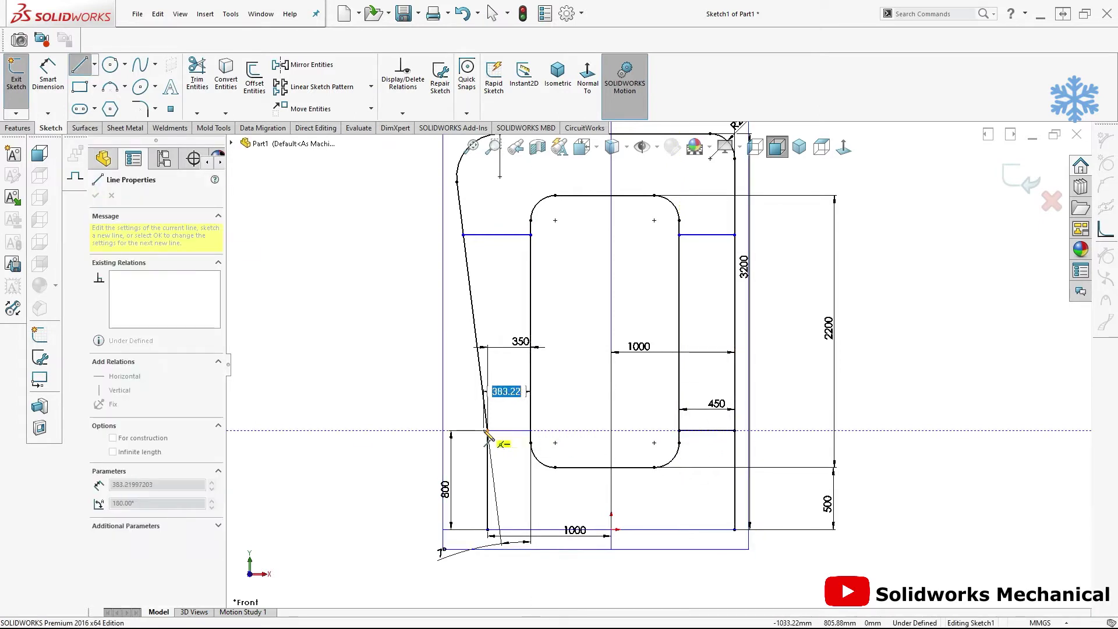
double_click(487, 432)
key("Escape")
Dimension the vertical rung spacing to 1600 and exit the sketch
key("t")
scroll(431, 333, "down", 4)
scroll(361, 390, "up", 5)
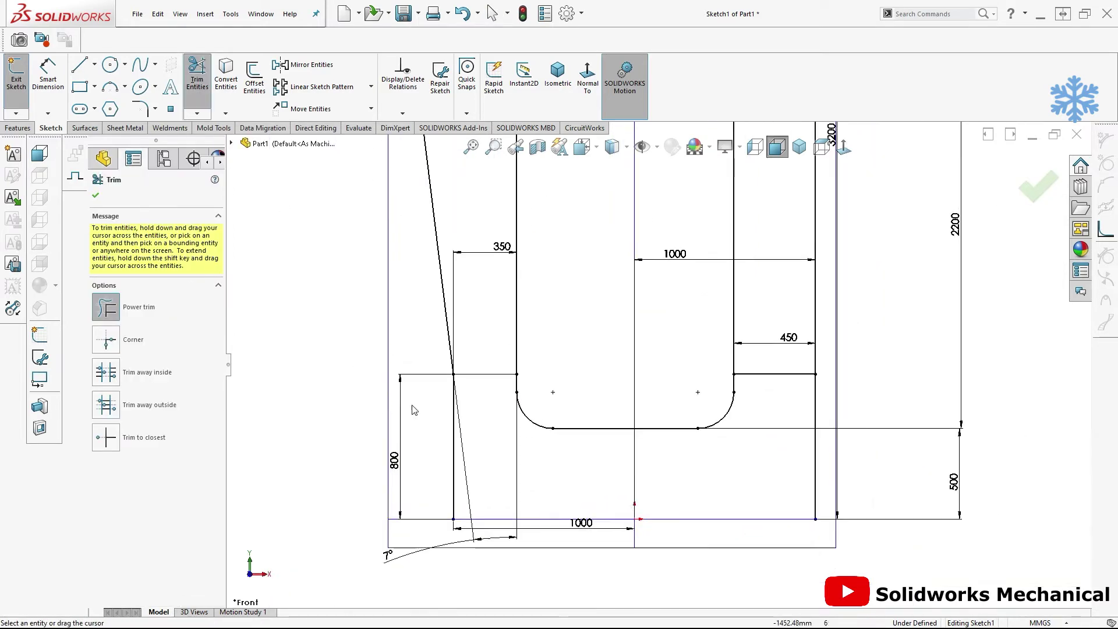
key("Escape")
key("d")
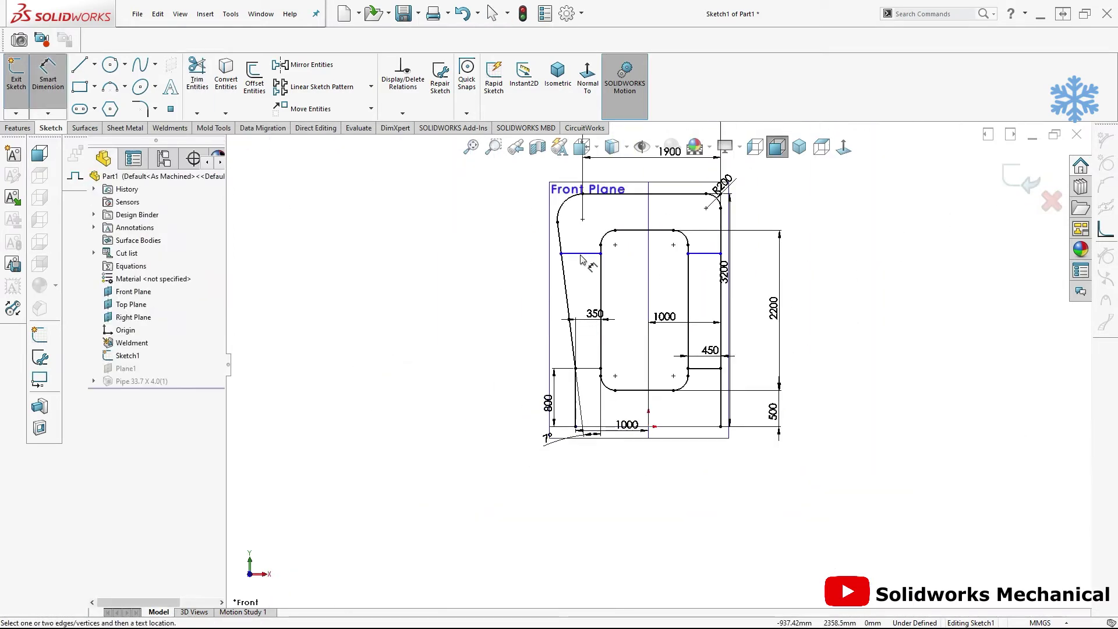
left_click(581, 257)
left_click(591, 368)
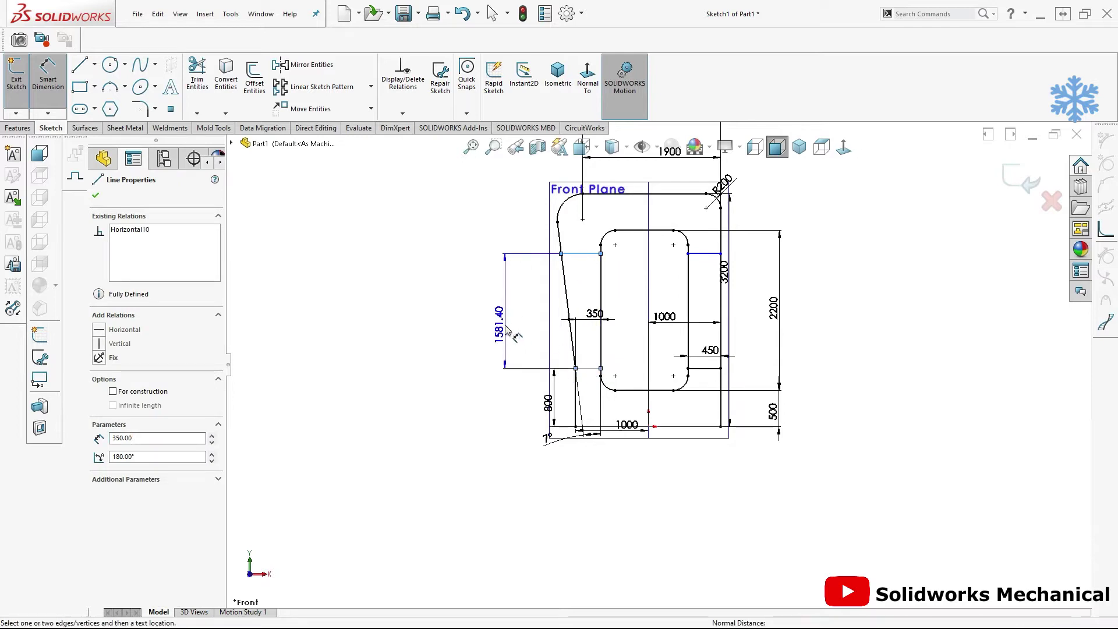
left_click(502, 325)
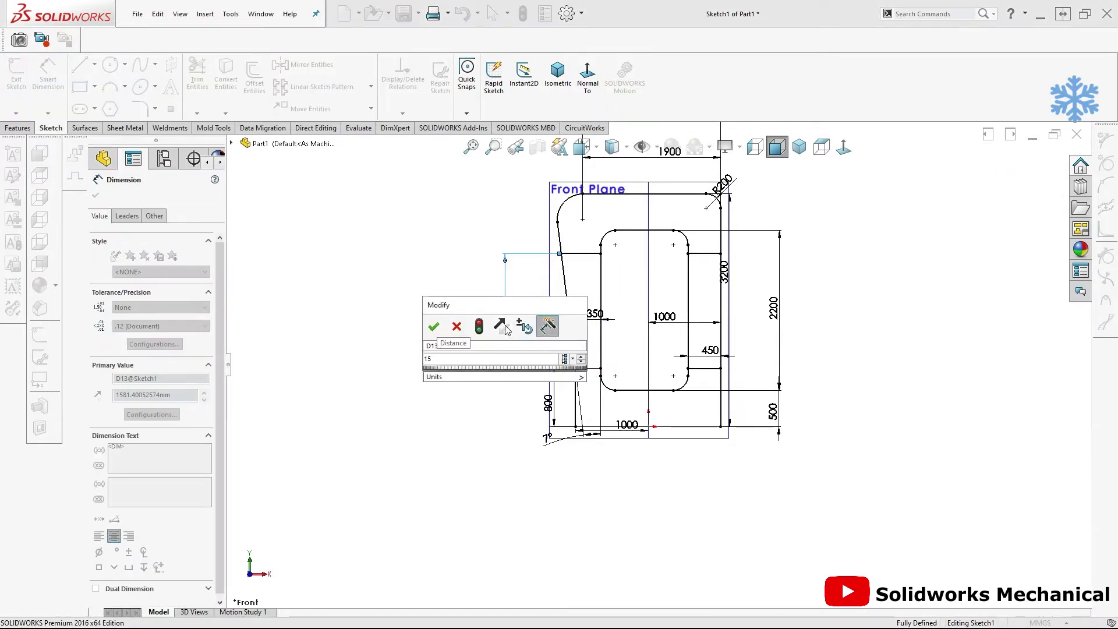
key("Return")
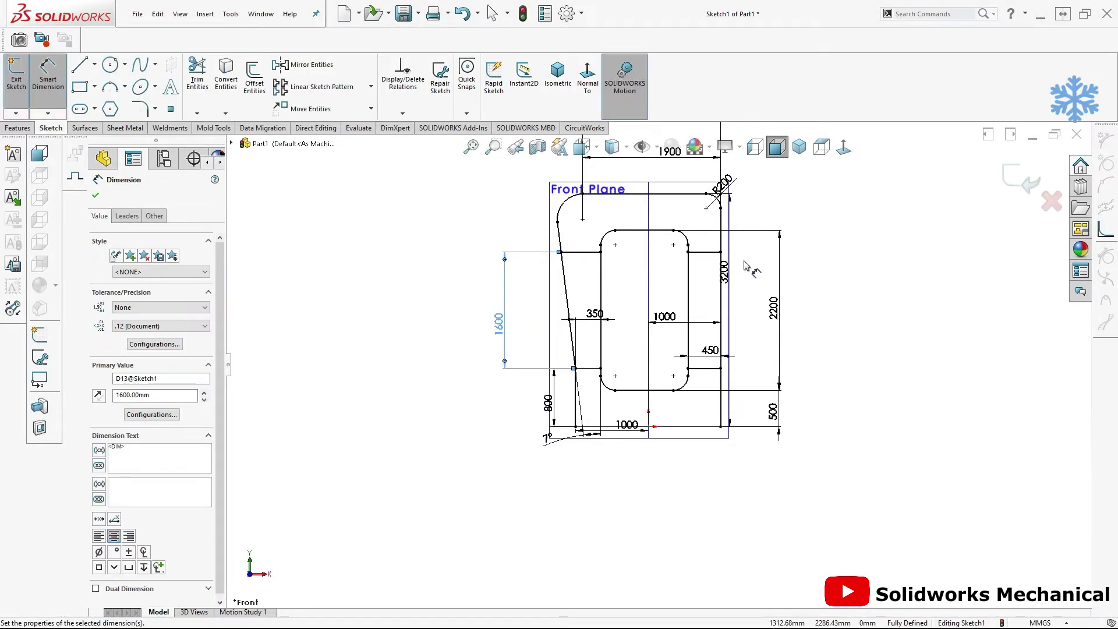
key("Escape")
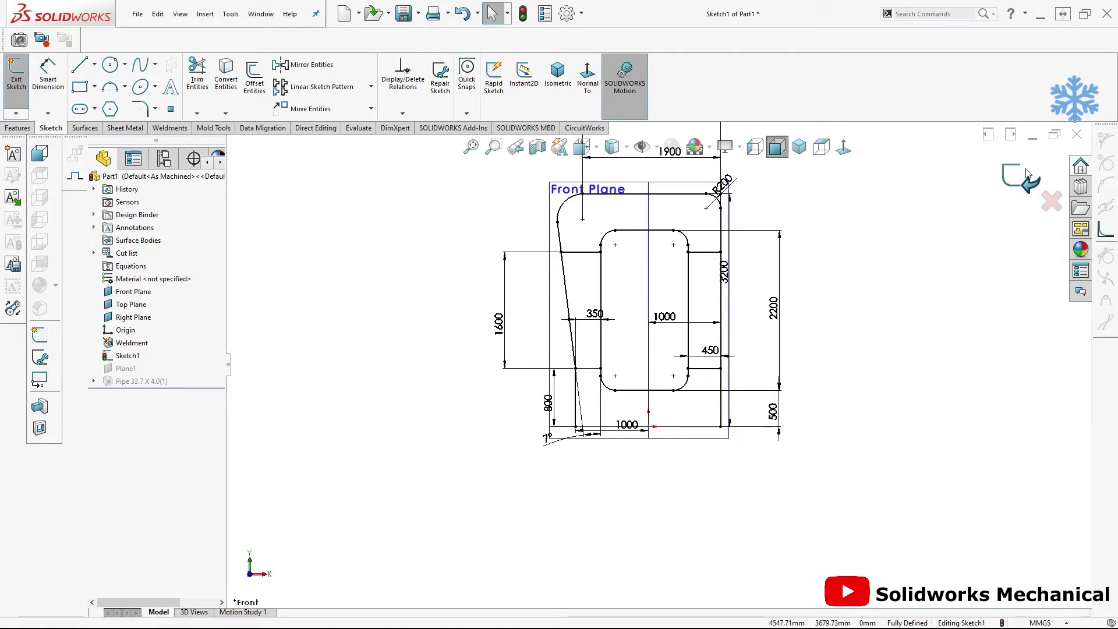
left_click(137, 380)
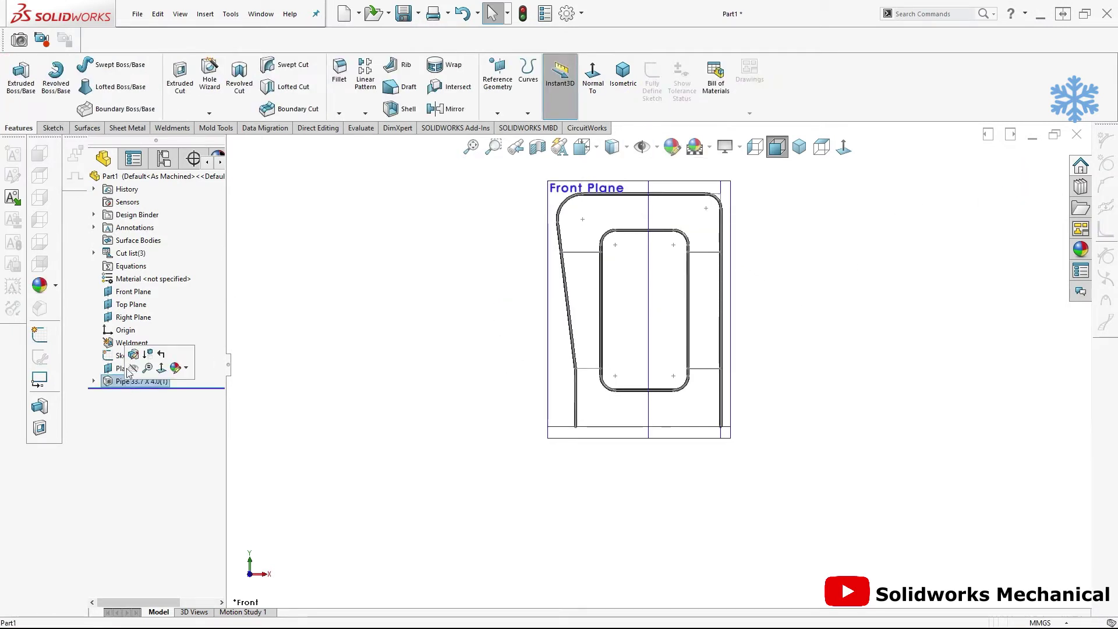
Add the four cross rungs as a new path group in the Pipe 33.7 X 4.0 feature
left_click(107, 361)
scroll(605, 341, "up", 3)
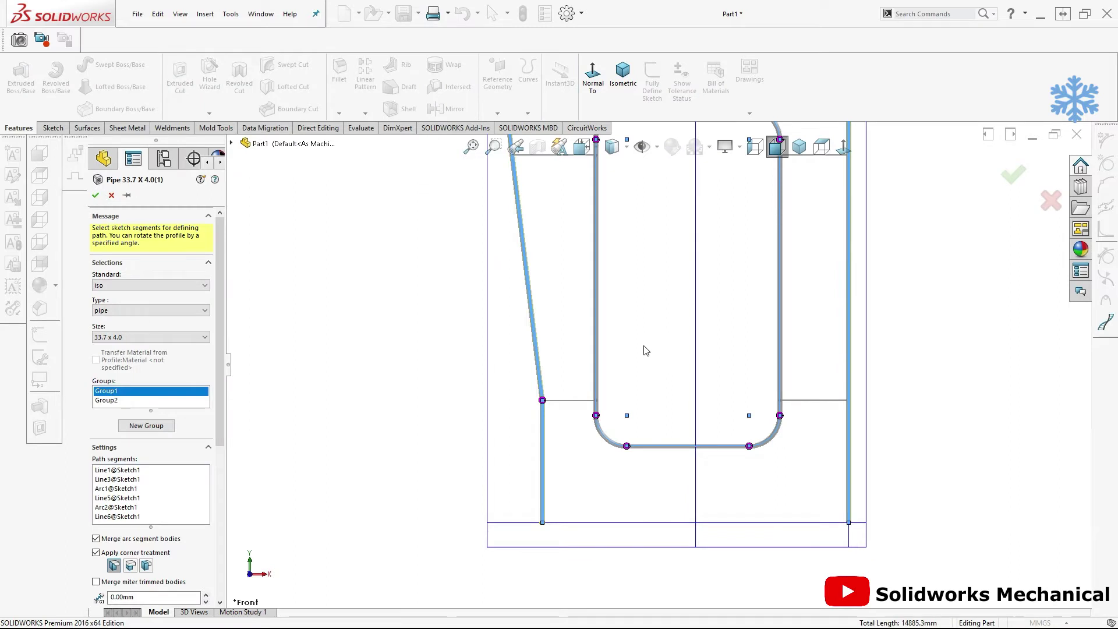
scroll(645, 350, "down", 3)
left_click(146, 426)
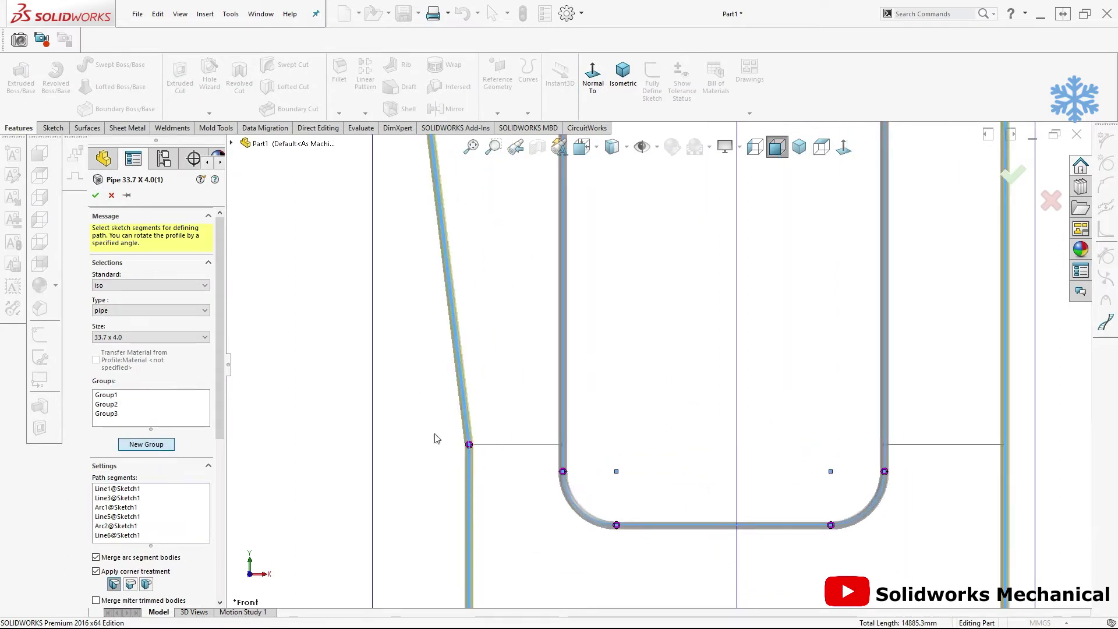
left_click(524, 445)
scroll(803, 442, "up", 2)
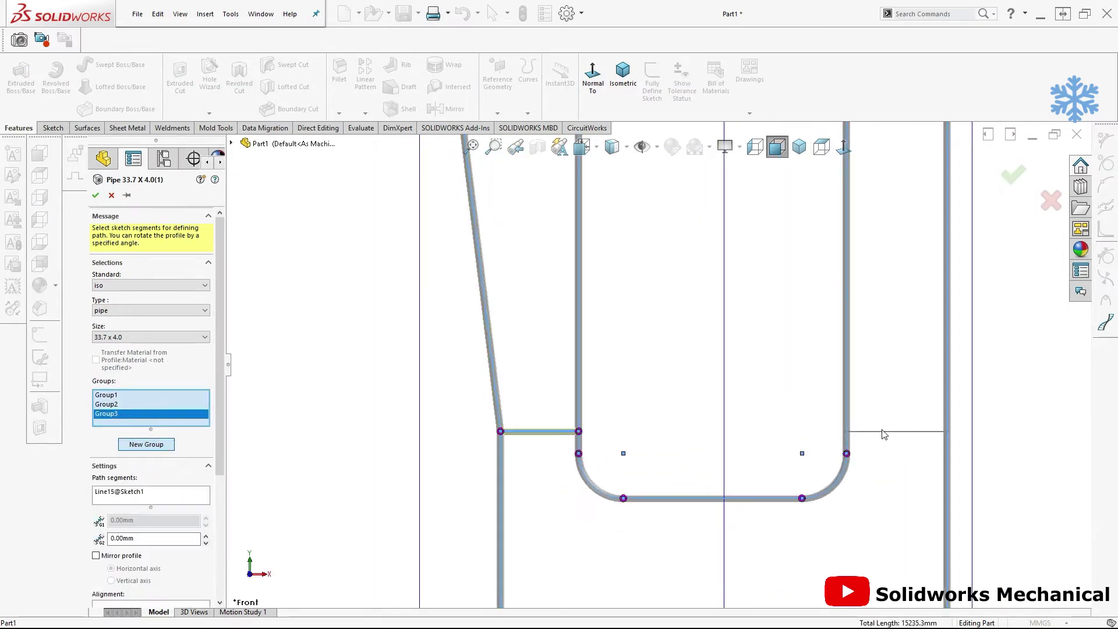
left_click(930, 432)
scroll(848, 239, "up", 3)
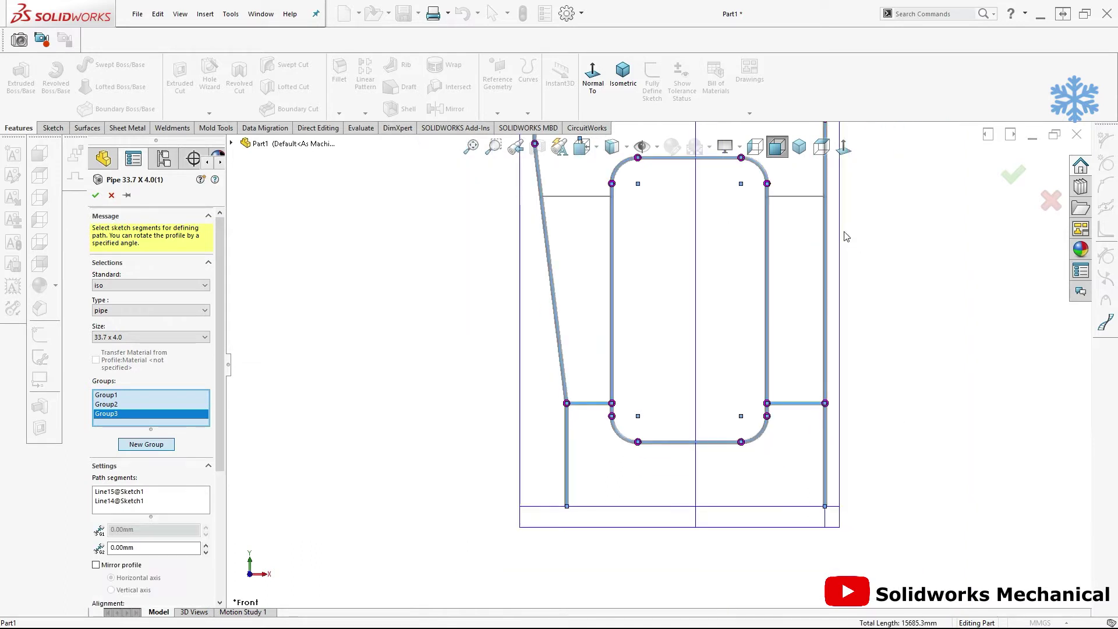
left_click(796, 196)
left_click(576, 197)
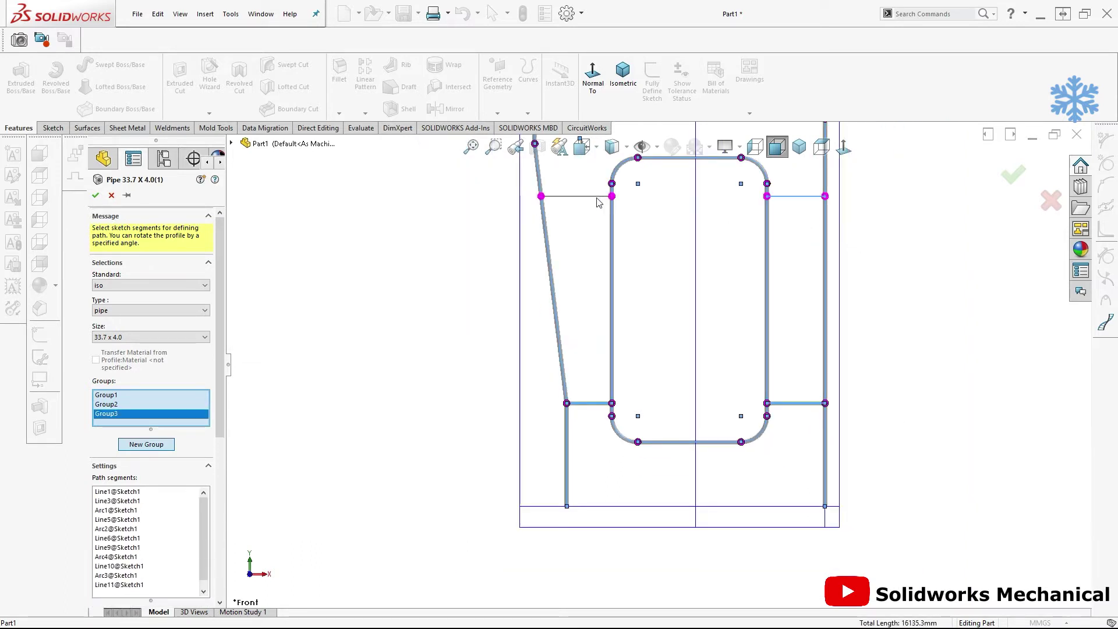
left_click(1013, 176)
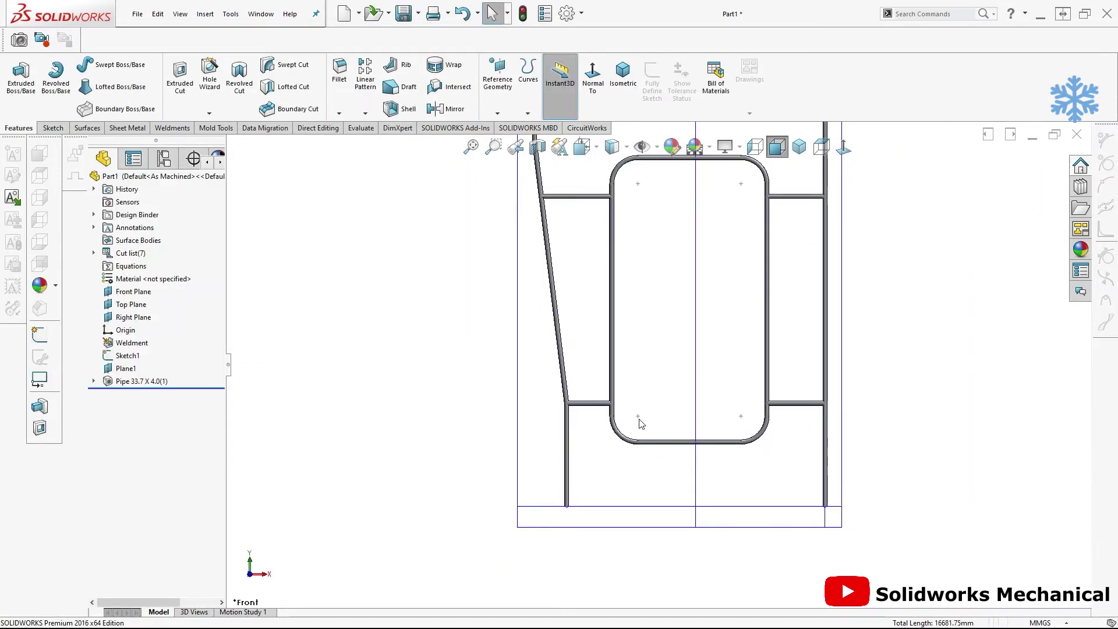
scroll(743, 312, "down", 2)
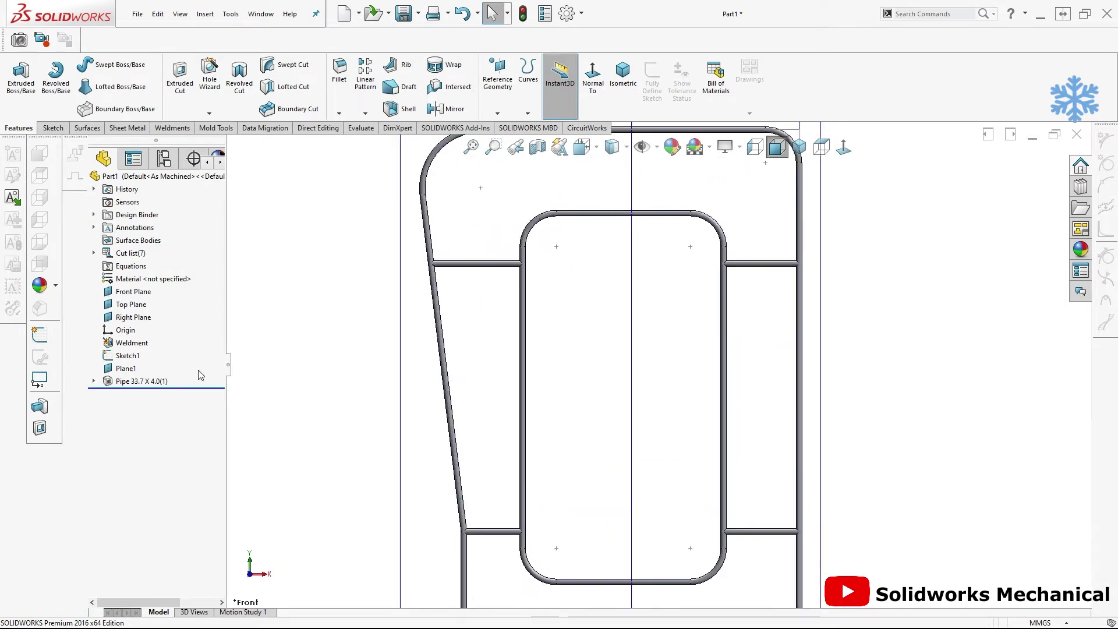
In profile Sketch11, change the outer diameter to 70 and inner diameter to 60
left_click(106, 381)
left_click(145, 407)
left_click(150, 376)
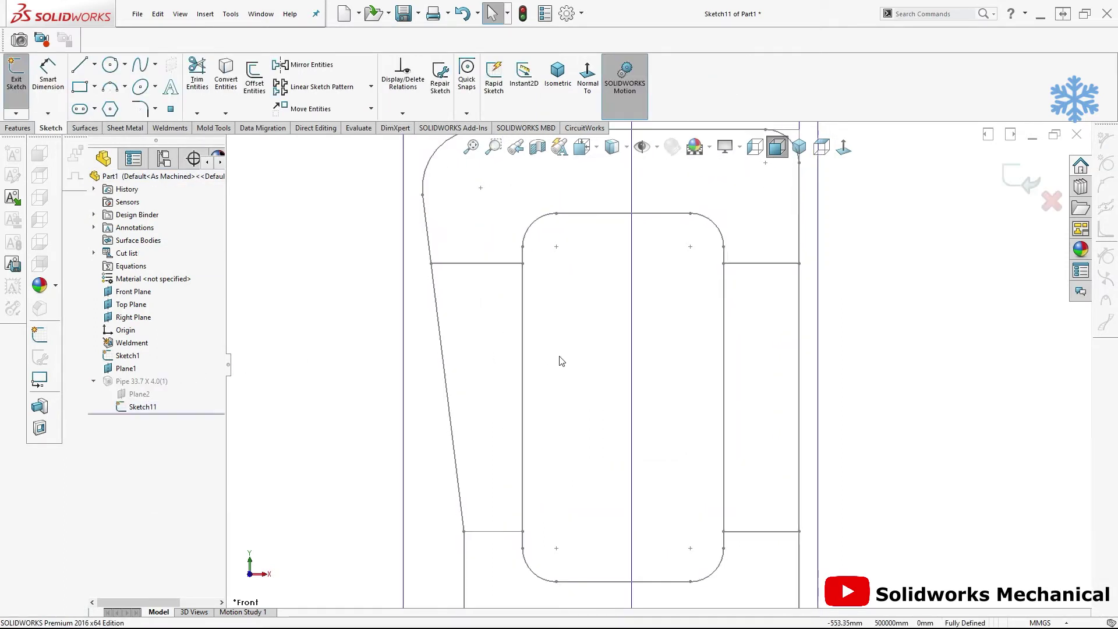
scroll(582, 514, "down", 3)
mouse_move(569, 469)
middle_mouse_down()
mouse_move(631, 466)
mouse_move(524, 504)
mouse_move(576, 365)
mouse_move(658, 324)
middle_mouse_up()
double_click(648, 311)
type("70")
key("Return")
double_click(606, 308)
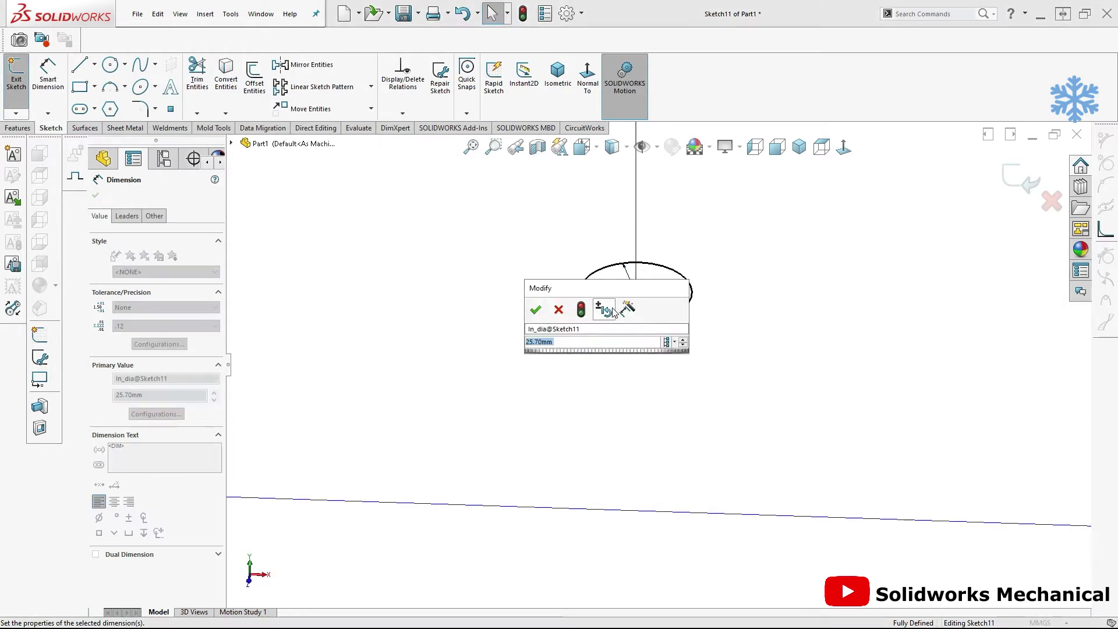
type("60")
key("Return")
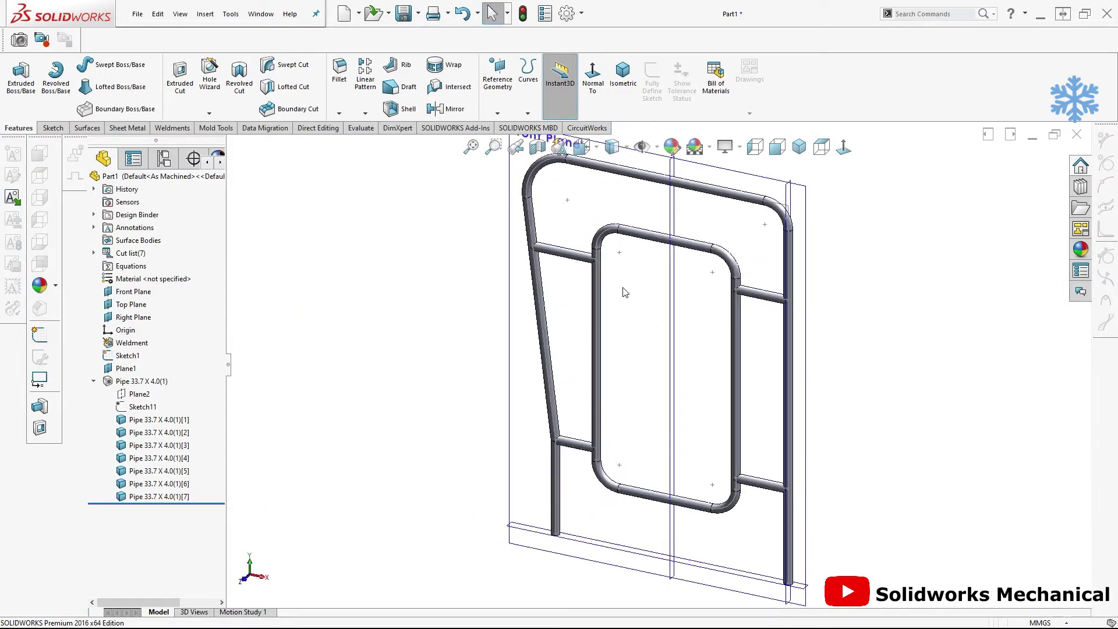
Hide Sketch1, start a new sketch on Plane1, and enlarge Plane1 to the right
left_click(596, 278)
left_click(639, 247)
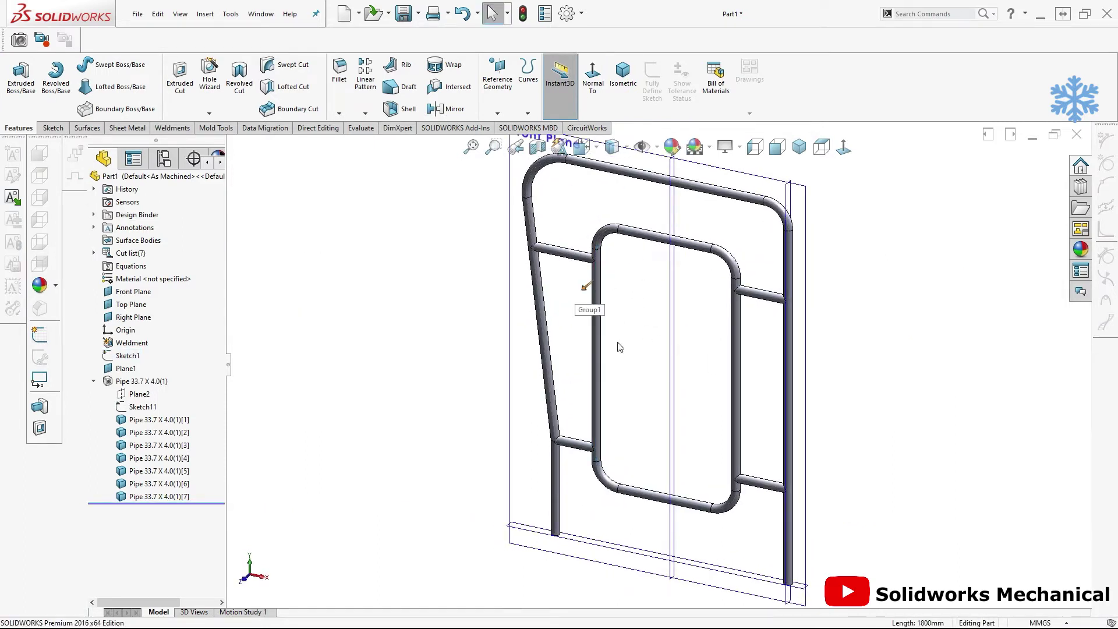
scroll(688, 402, "up", 1)
mouse_move(774, 230)
middle_mouse_down()
mouse_move(743, 204)
mouse_move(769, 225)
middle_mouse_up()
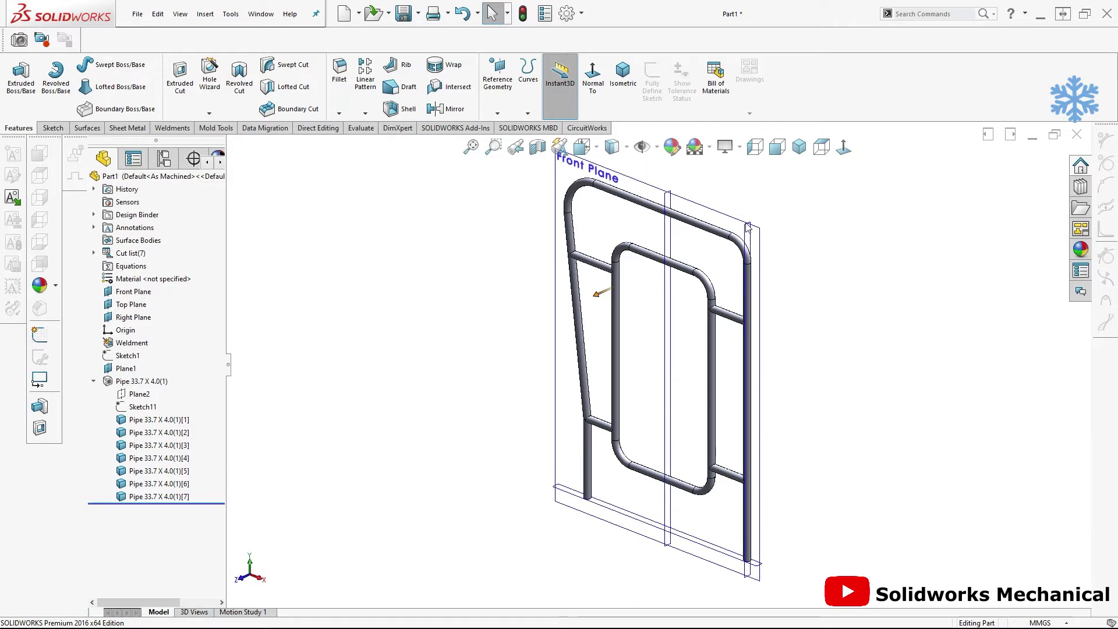
left_click(751, 228)
left_click(792, 187)
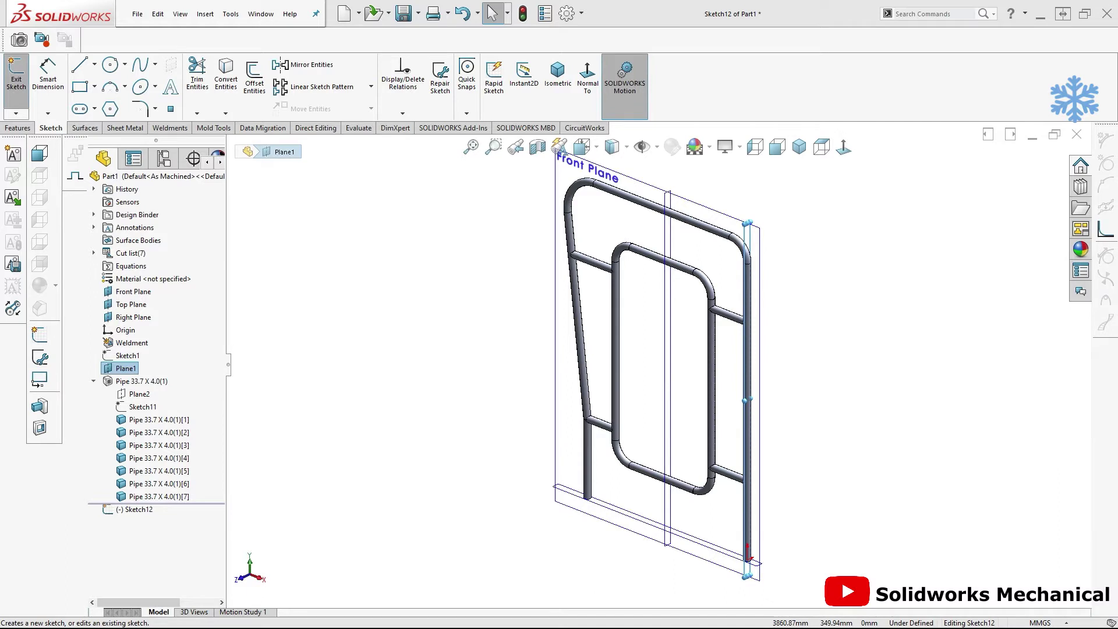
middle_click_drag(832, 274, 711, 291)
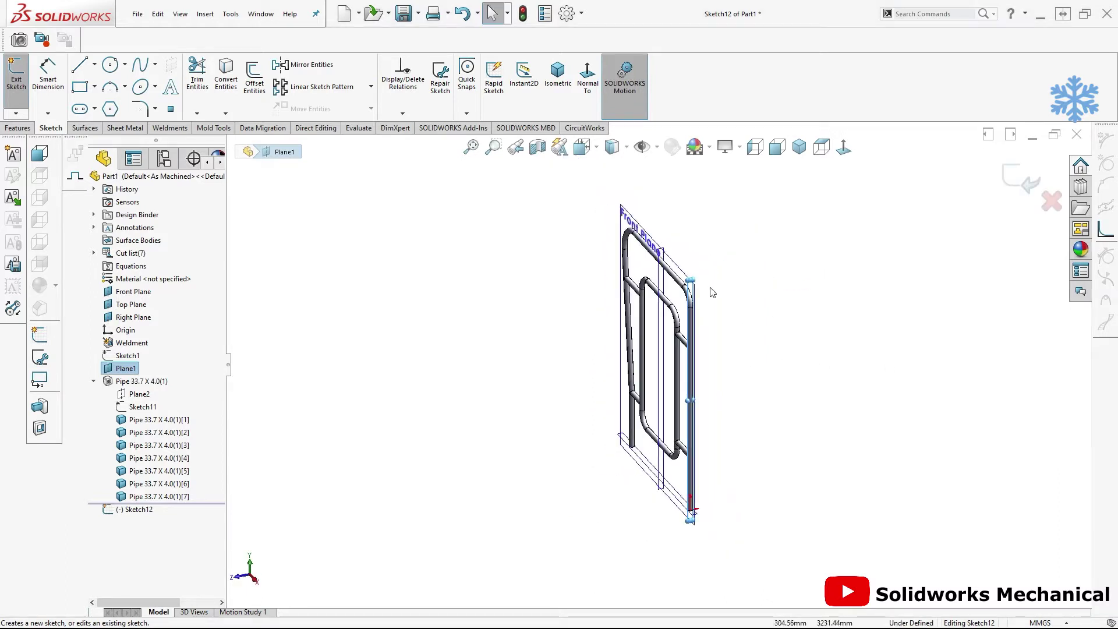
left_click_drag(697, 283, 877, 272)
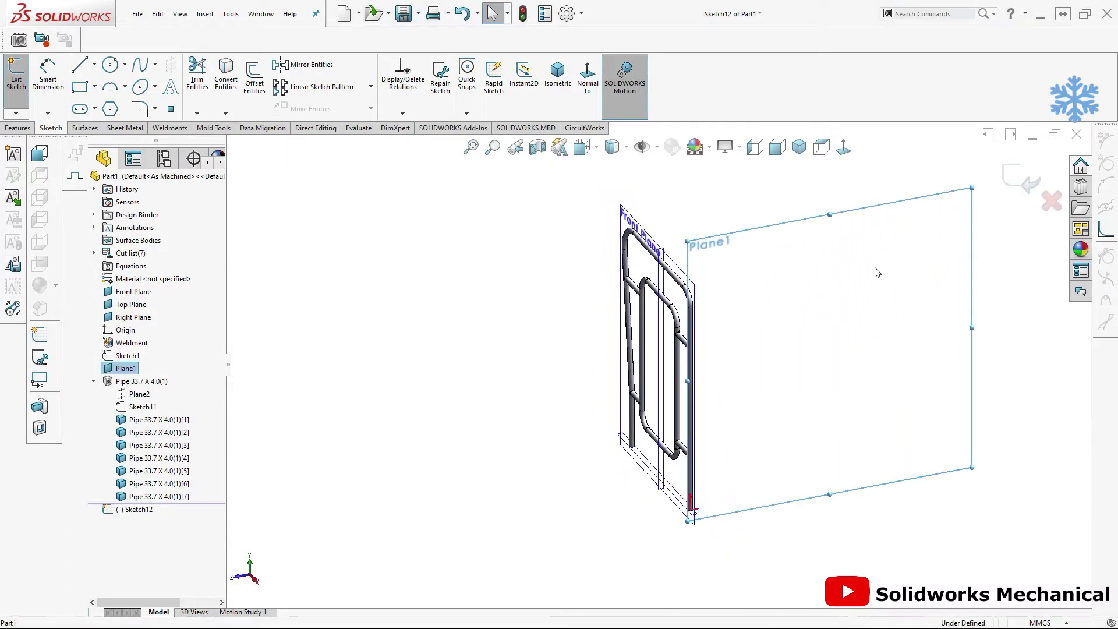
left_click(843, 147)
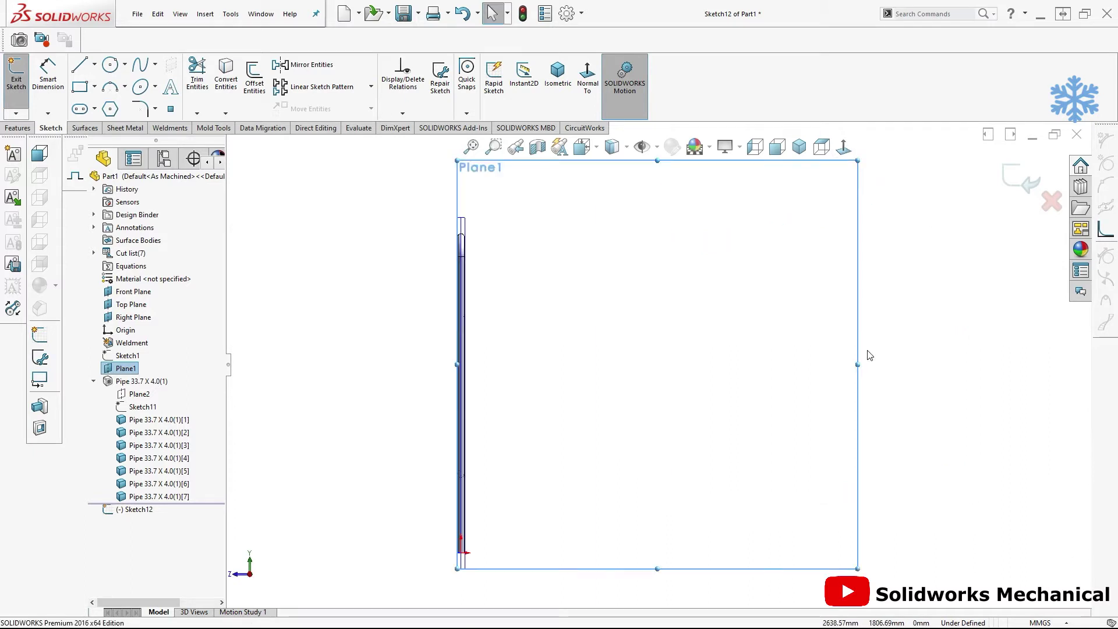
left_click_drag(754, 366, 932, 372)
scroll(693, 333, "up", 1)
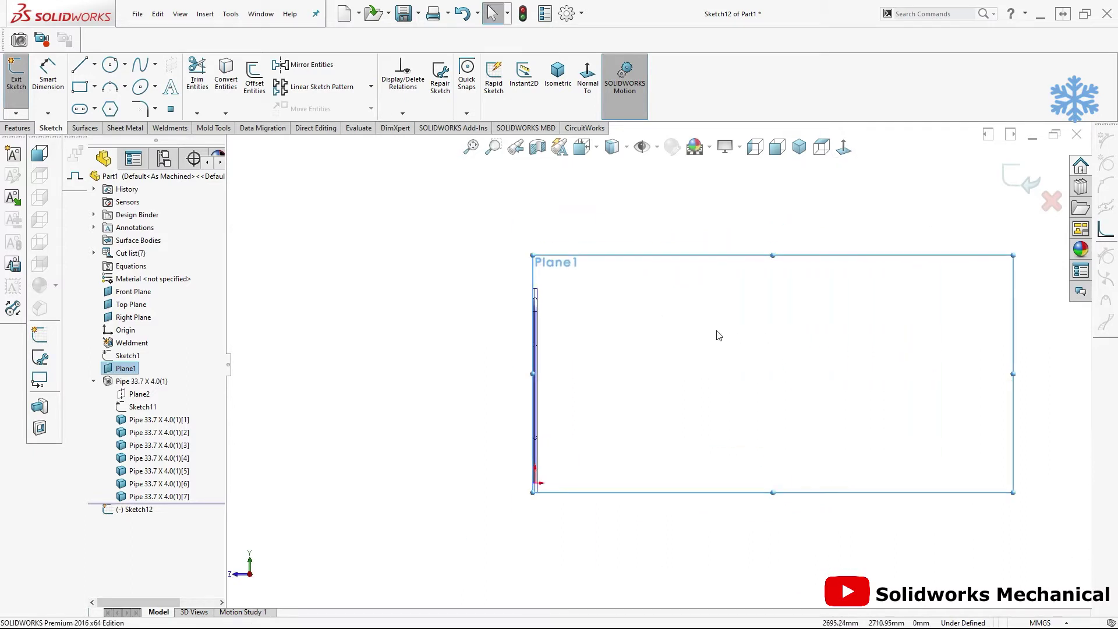
Draw a horizontal line from the upright pipe's edge near its top
key("l")
scroll(563, 319, "up", 2)
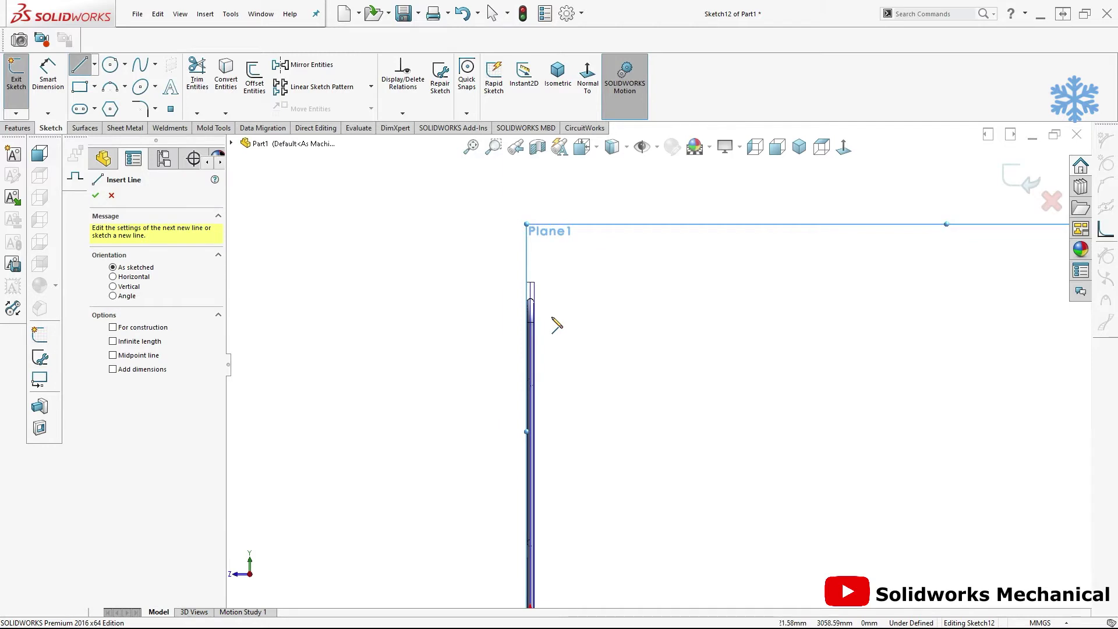
scroll(589, 338, "up", 2)
scroll(618, 353, "up", 2)
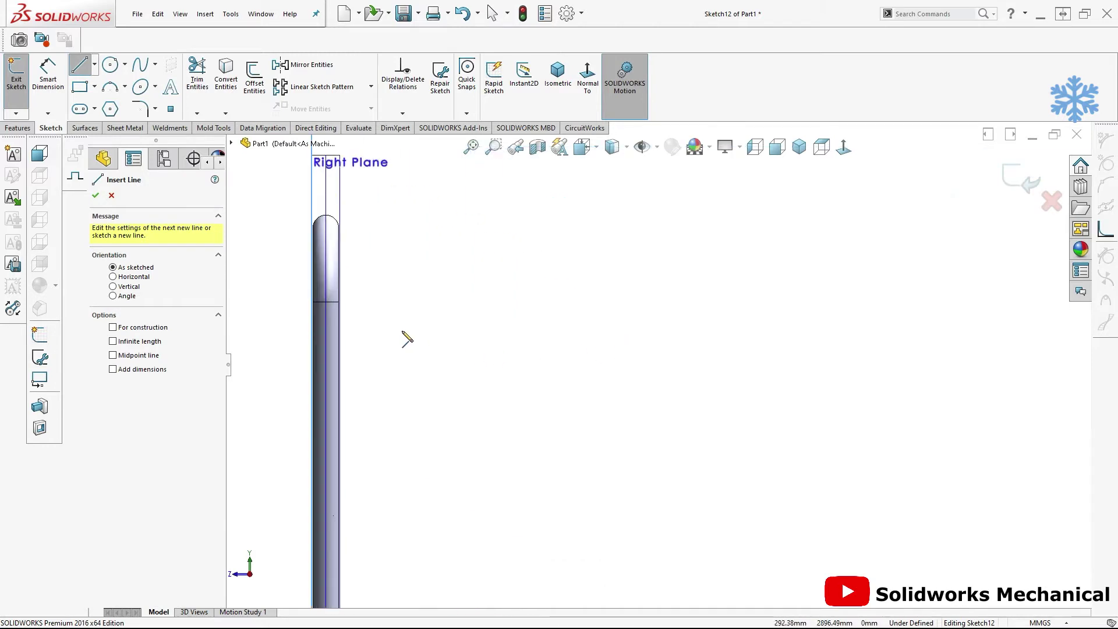
left_click(340, 302)
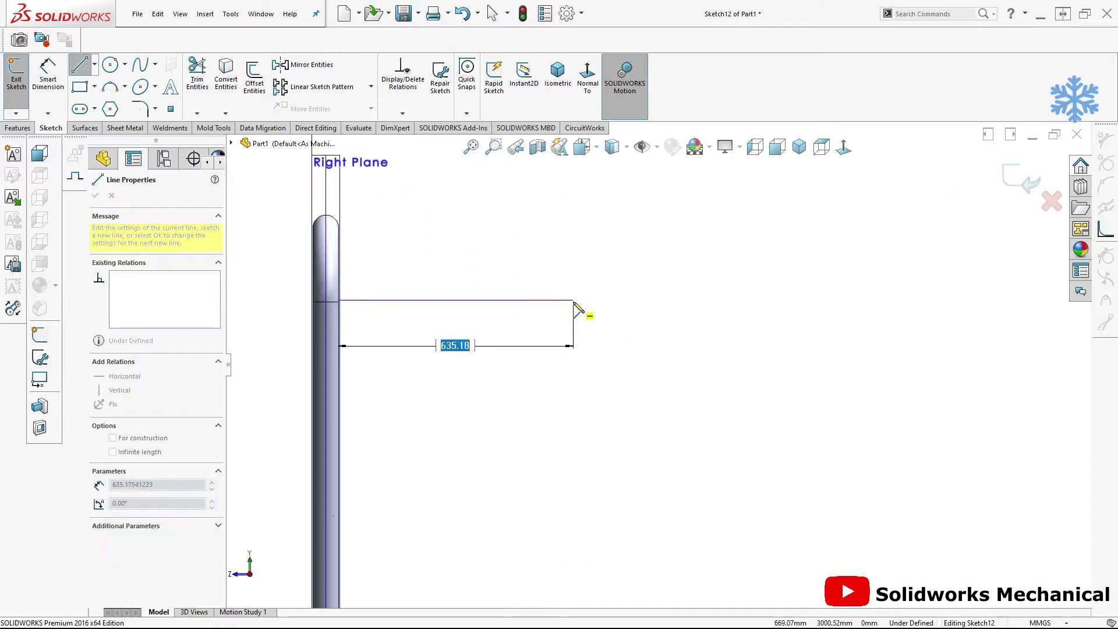
scroll(578, 314, "down", 2)
left_click(576, 320)
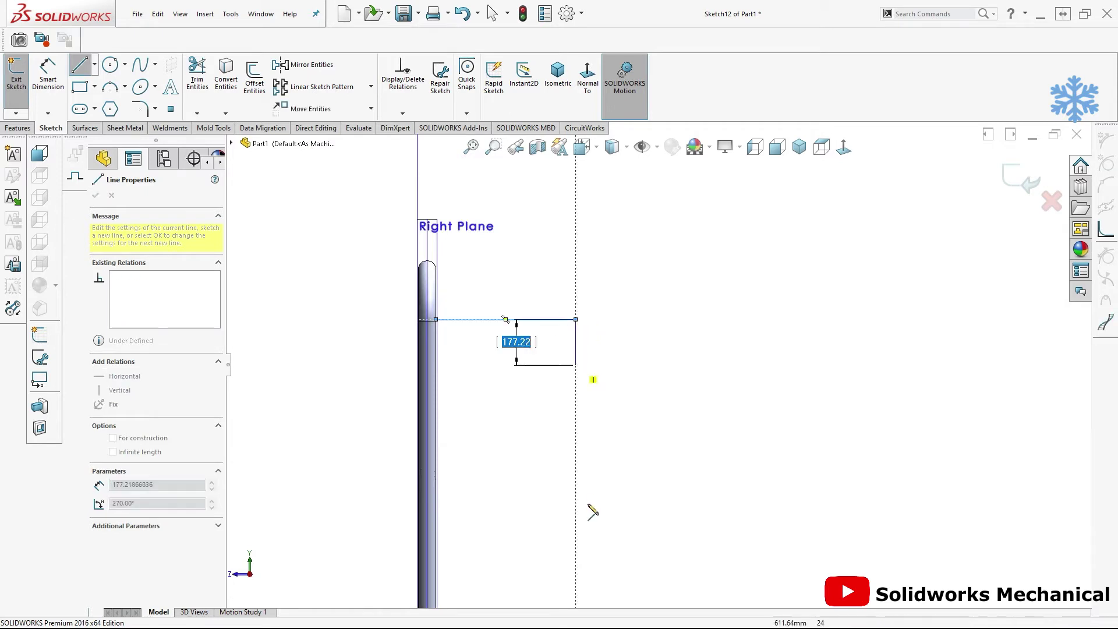
scroll(589, 501, "down", 1)
scroll(590, 489, "down", 1)
key("Escape")
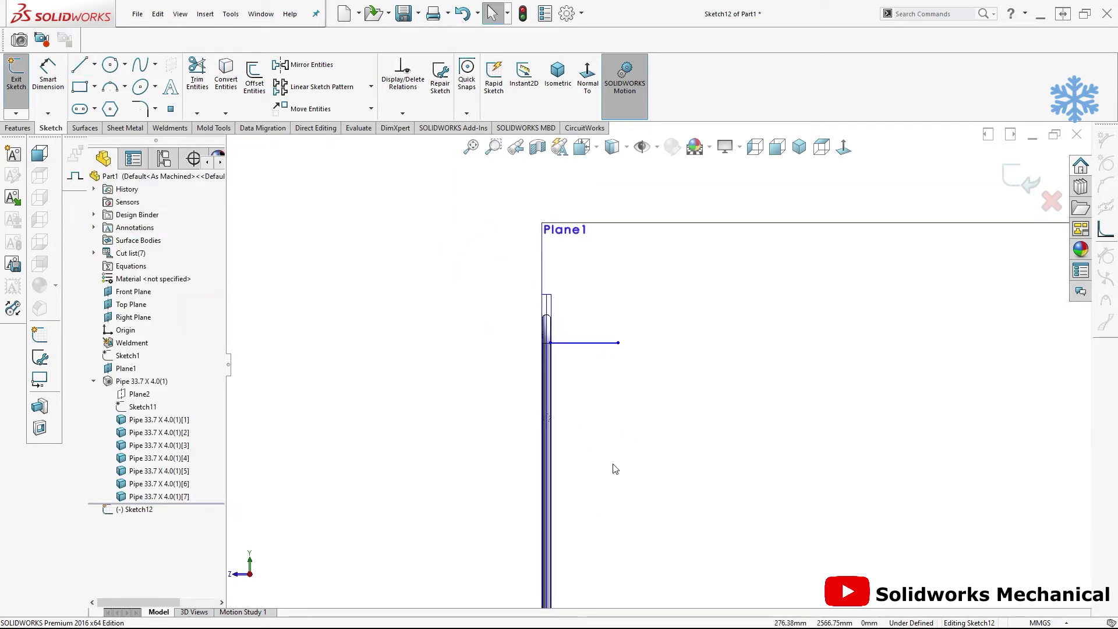
Draw a second horizontal line from the pipe's lower edge, then box-select both lines
right_click_drag(615, 535, 646, 524)
scroll(622, 509, "up", 2)
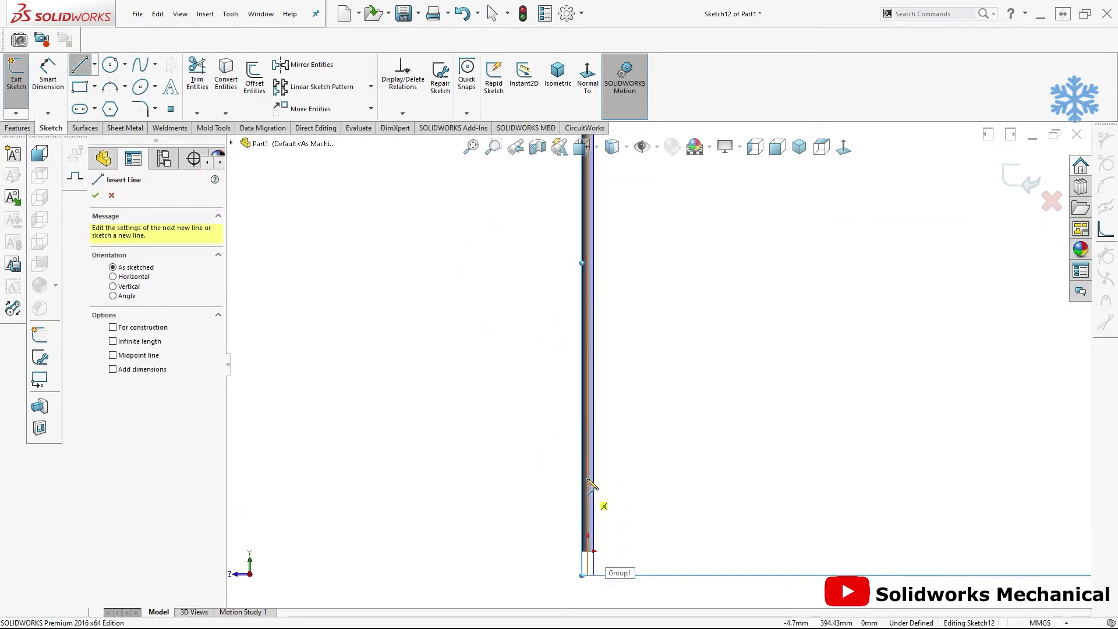
left_click(642, 453)
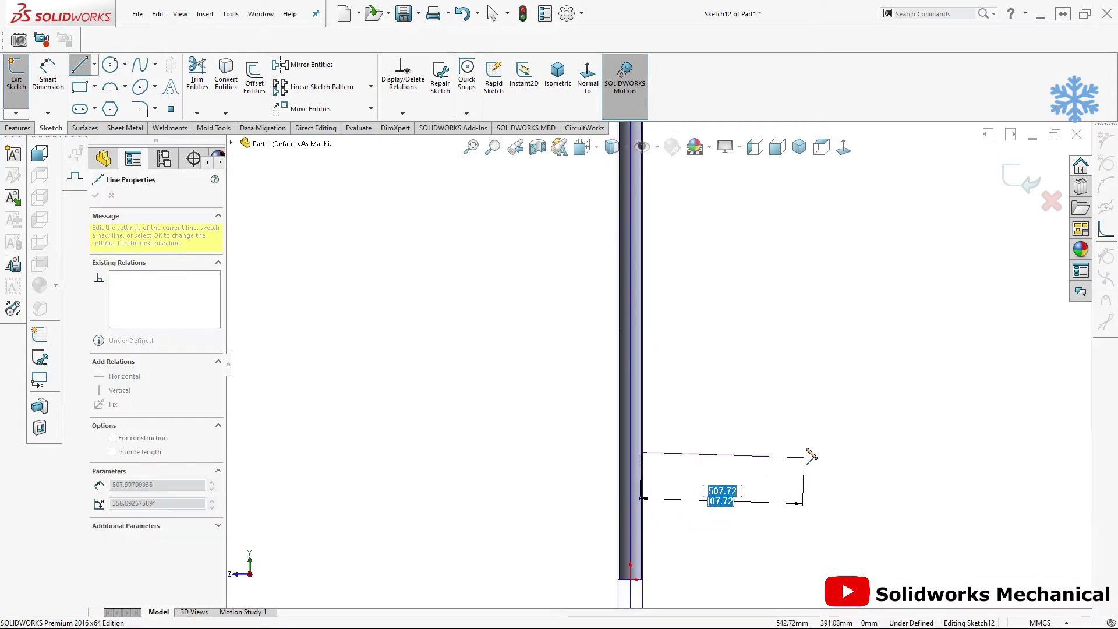
left_click(830, 453)
key("Escape")
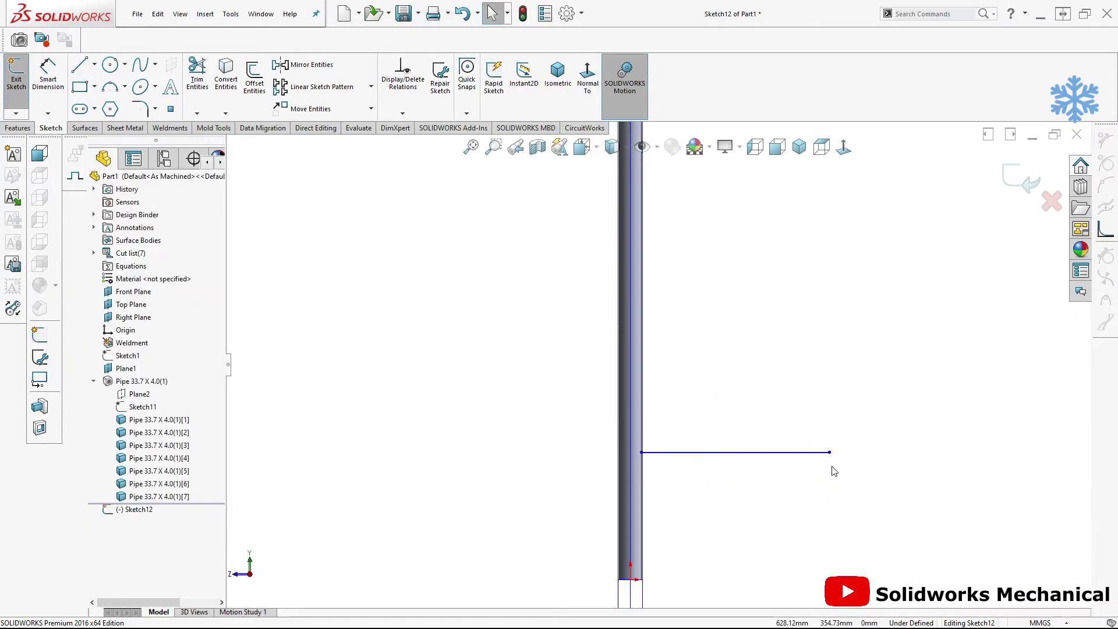
scroll(640, 466, "down", 3)
scroll(444, 475, "down", 3)
left_click_drag(459, 479, 417, 263)
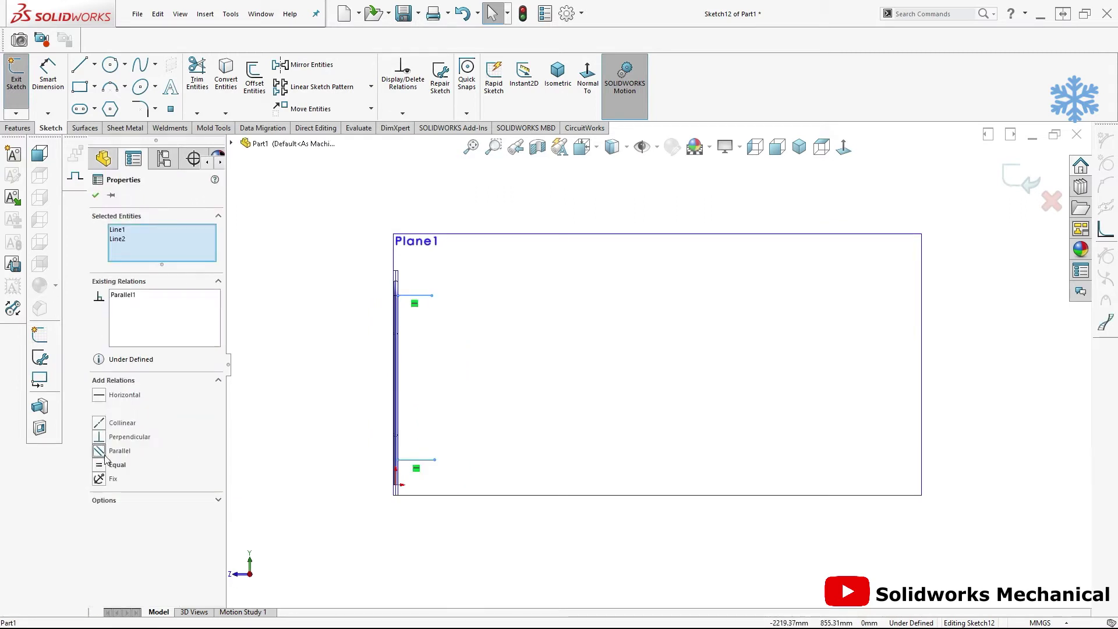
key("Escape")
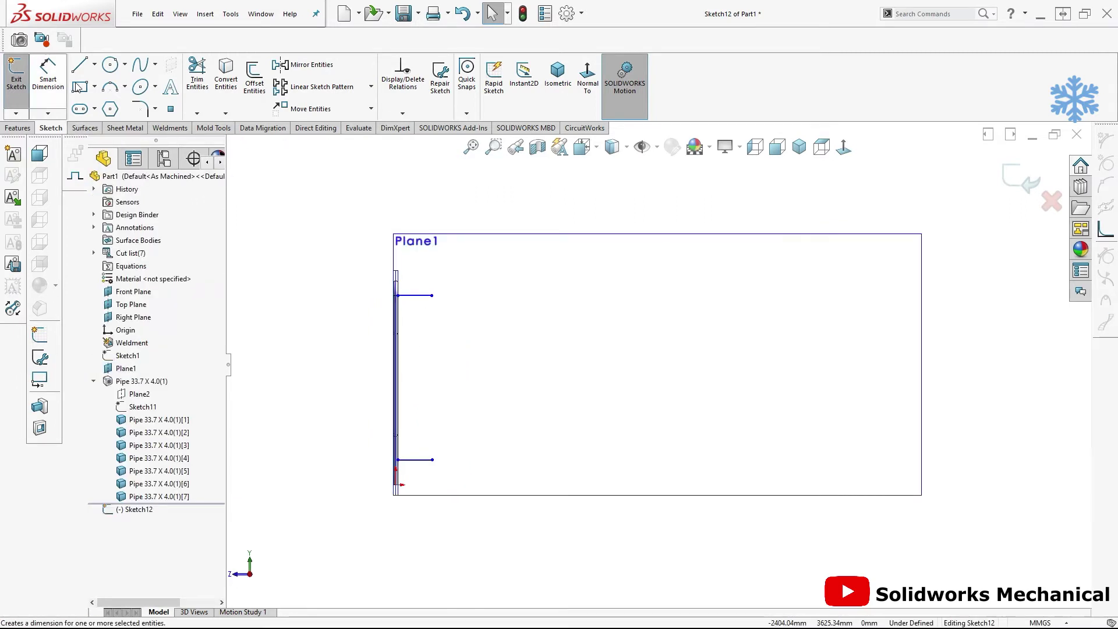
Draw a corner rectangle beside the two short lines
left_click(80, 87)
left_click(432, 275)
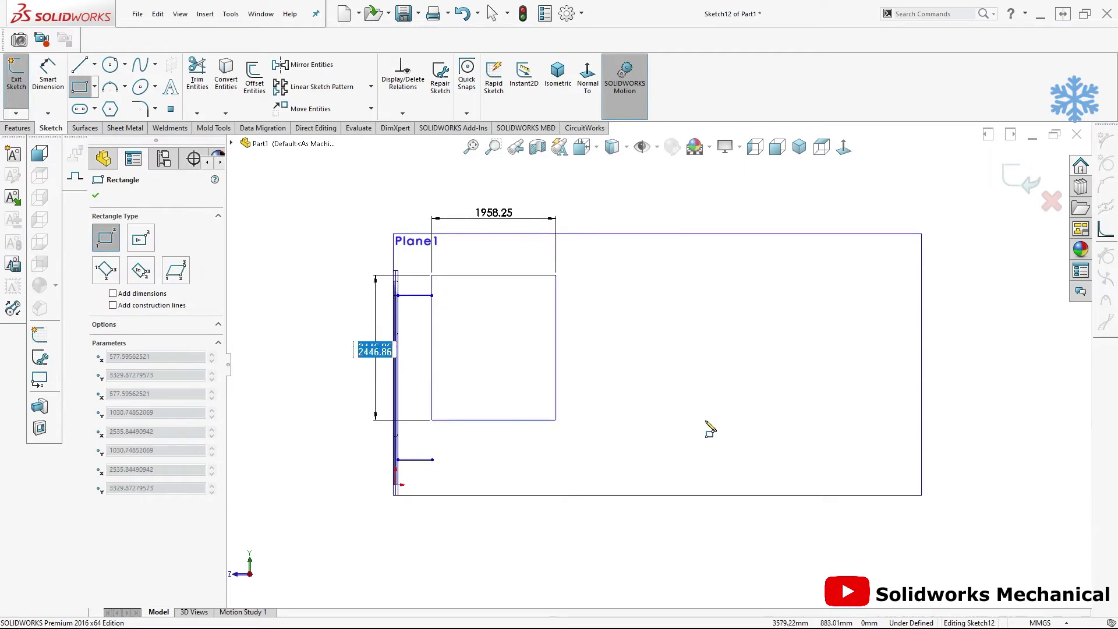
left_click(885, 478)
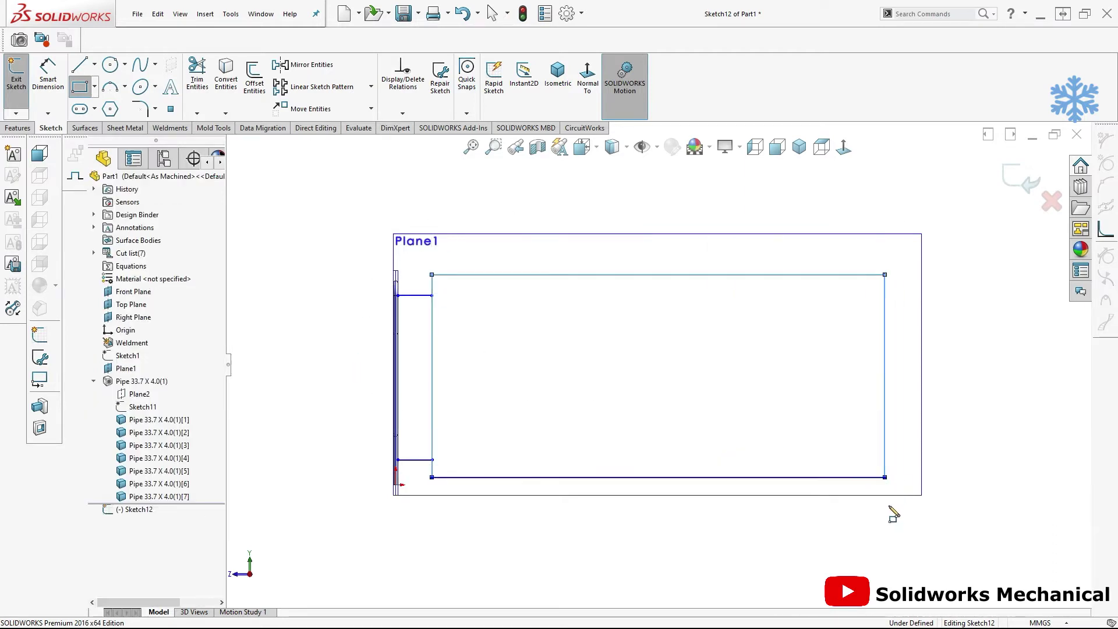
key("Escape")
Dimension the rectangle's width to 6000
key("d")
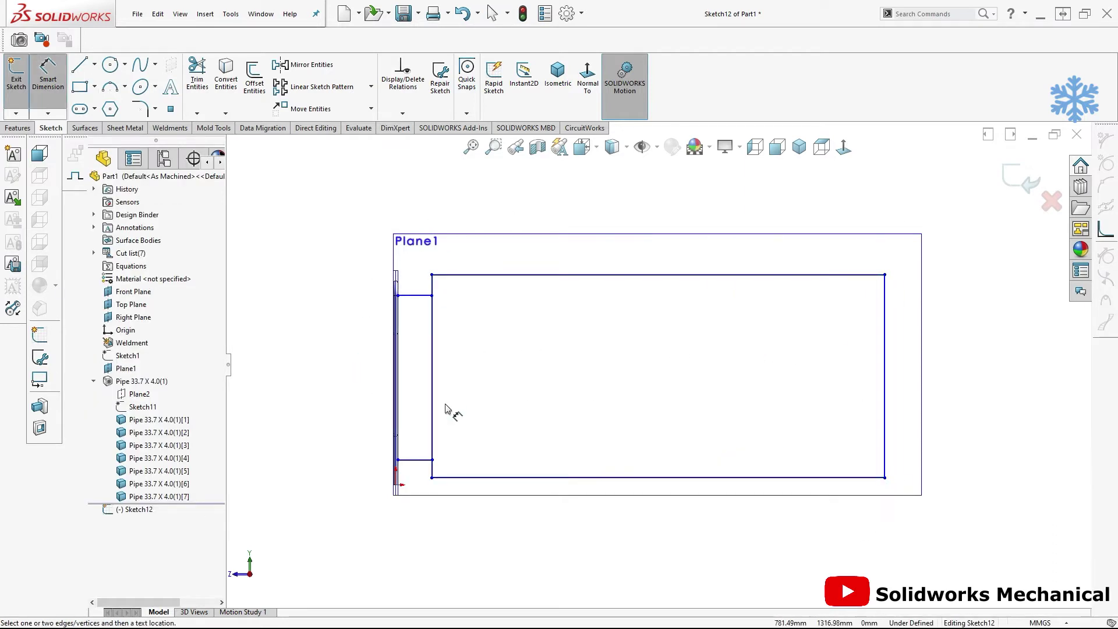
left_click(432, 338)
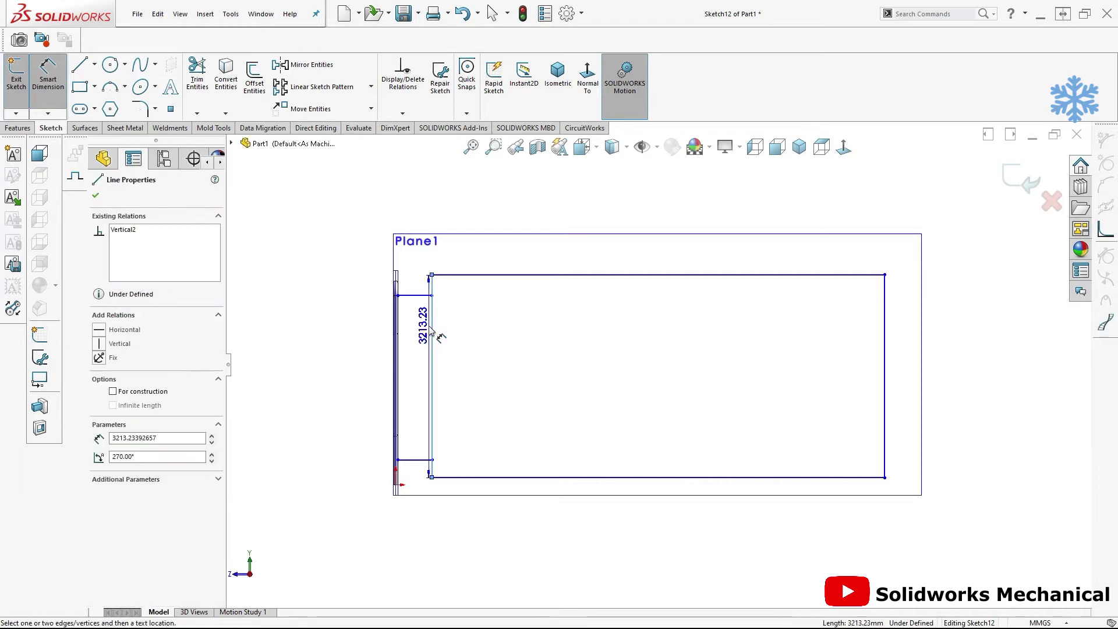
left_click(885, 329)
left_click(691, 209)
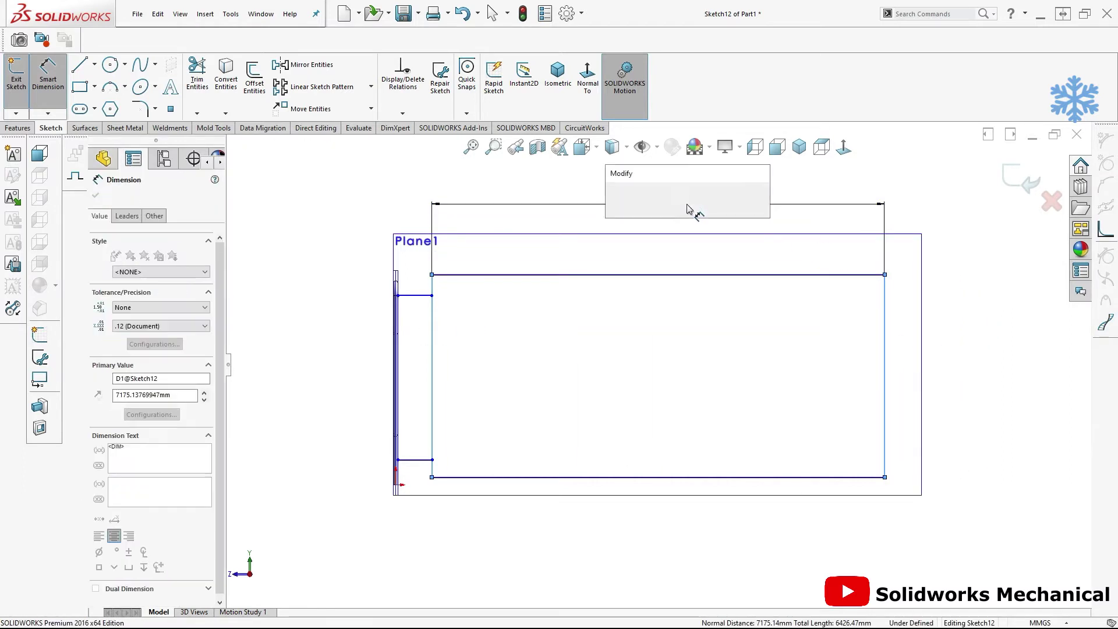
type("600")
key("Return")
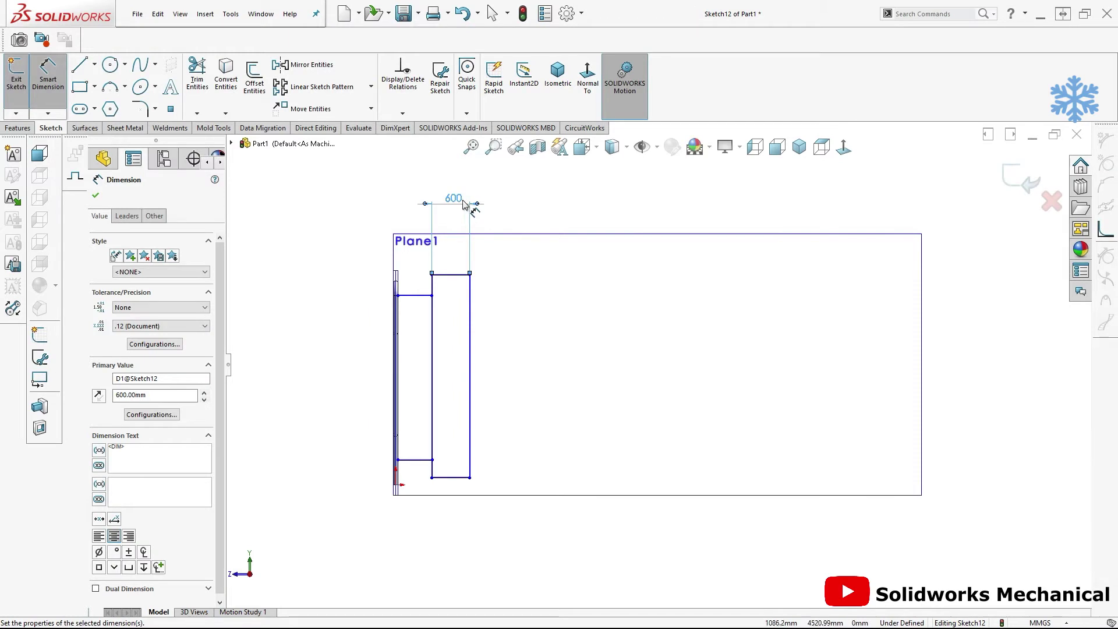
double_click(464, 204)
left_click(389, 234)
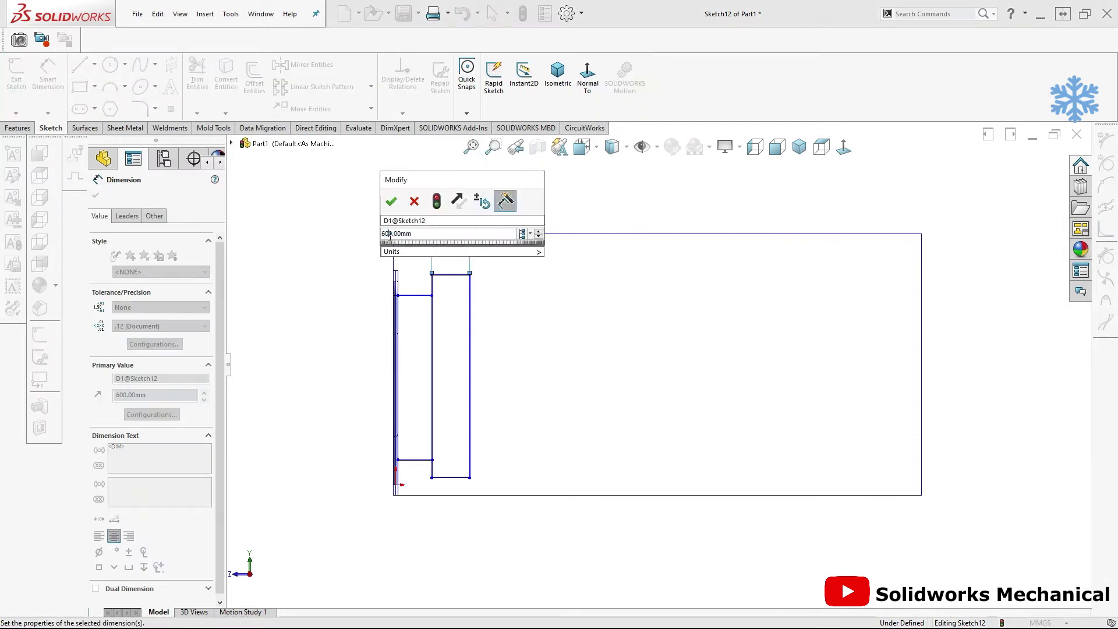
left_click(390, 201)
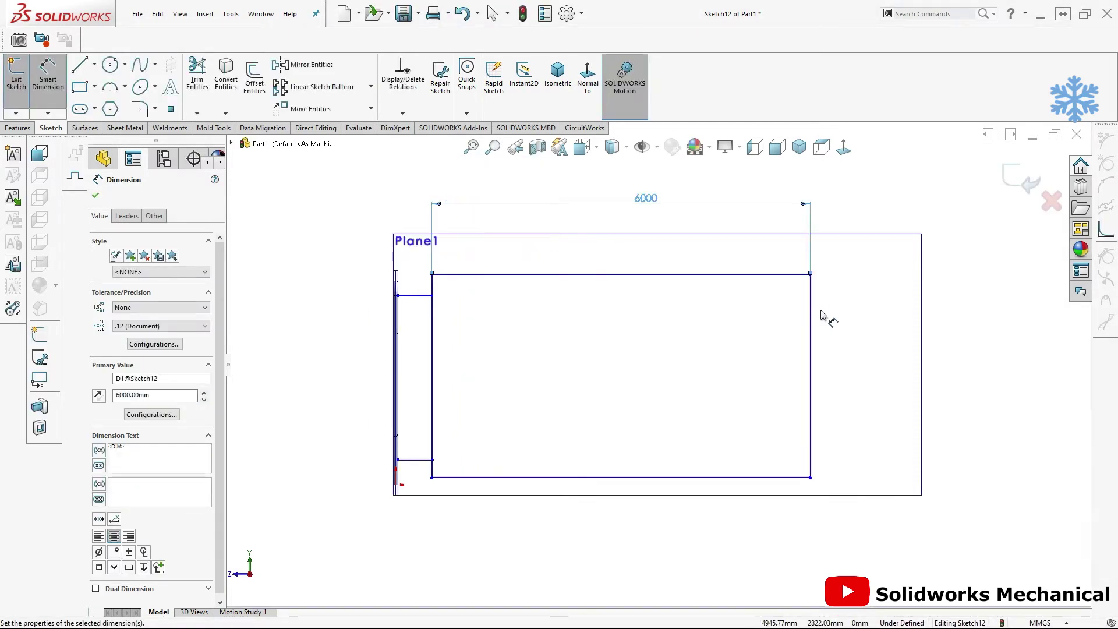
Dimension the upper and lower short lines 250 from the rectangle's top and bottom edges
left_click(422, 297)
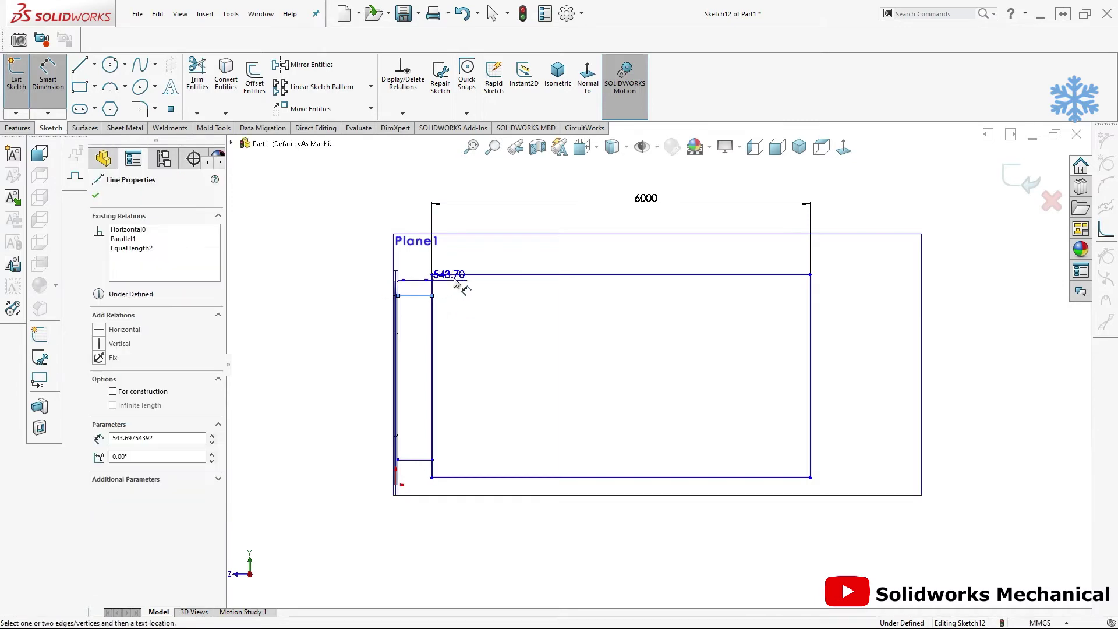
left_click(500, 274)
left_click(522, 292)
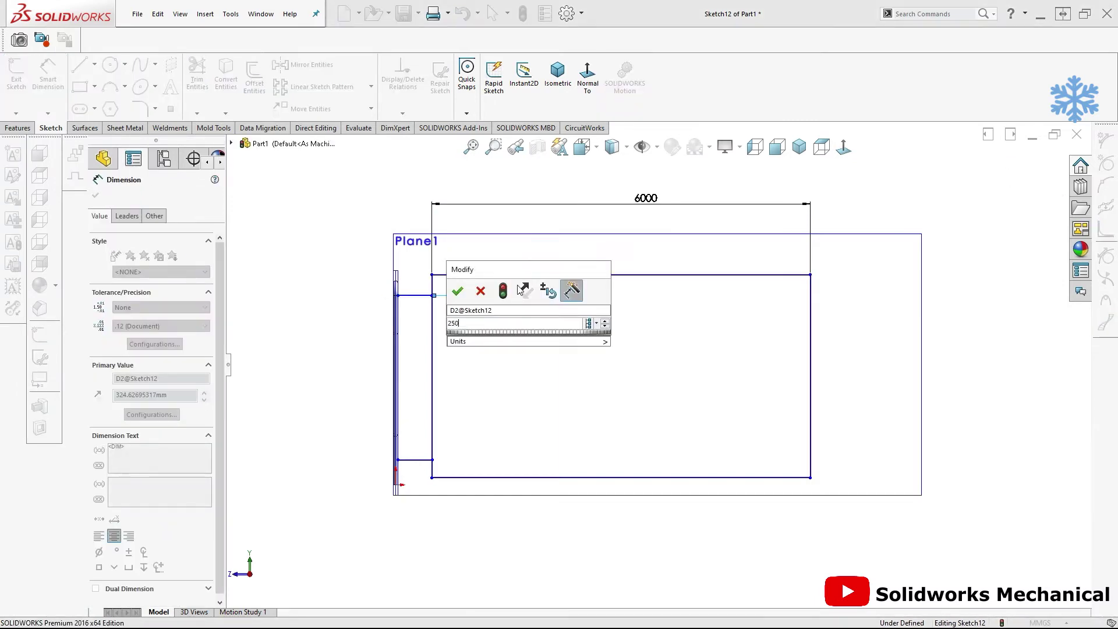
type("250")
key("Return")
left_click(419, 460)
left_click(466, 482)
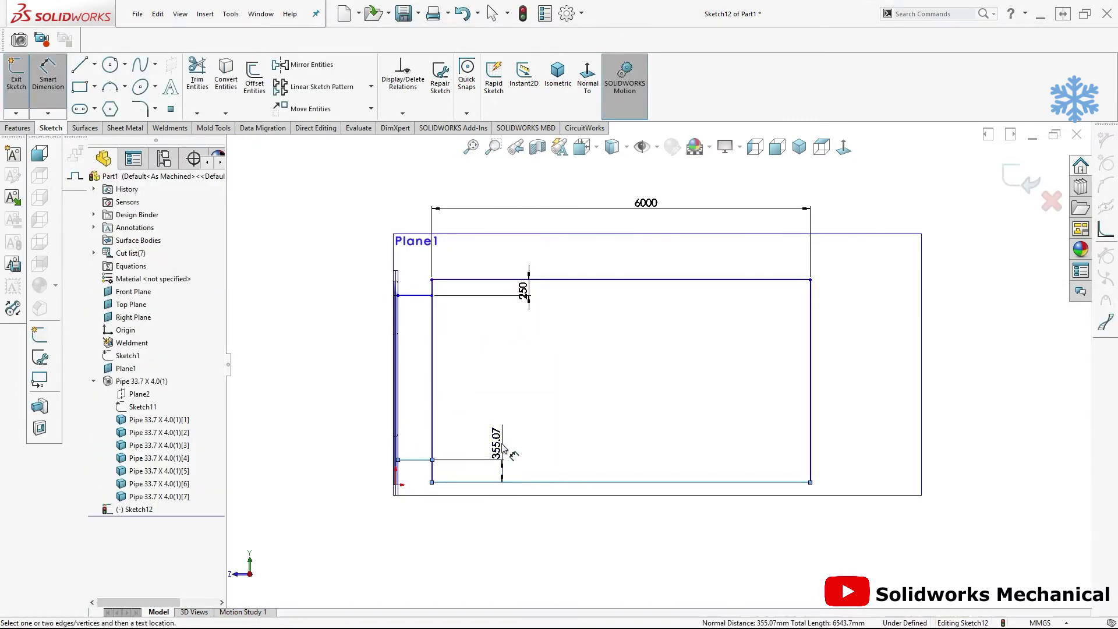
left_click(497, 442)
type("250")
key("Return")
Select the rectangle's bottom edge together with the origin
left_click(461, 482)
scroll(555, 457, "down", 5)
left_click(558, 426, "ctrl")
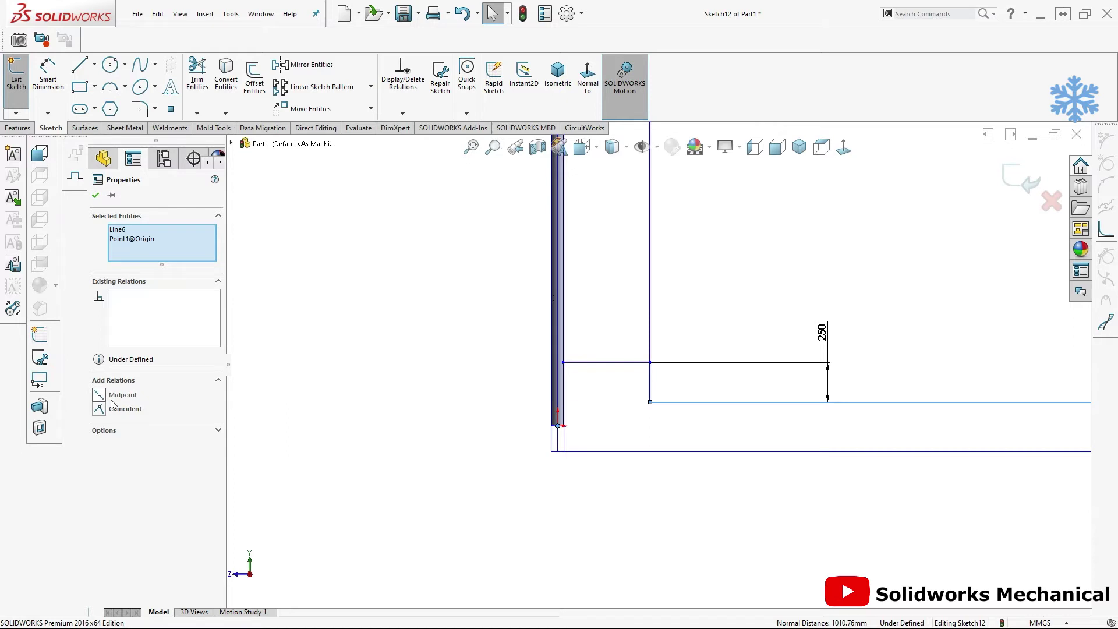
Undo the lower 250 gap dimension and fit the sketch in view
key("ctrl+z")
left_click(557, 426)
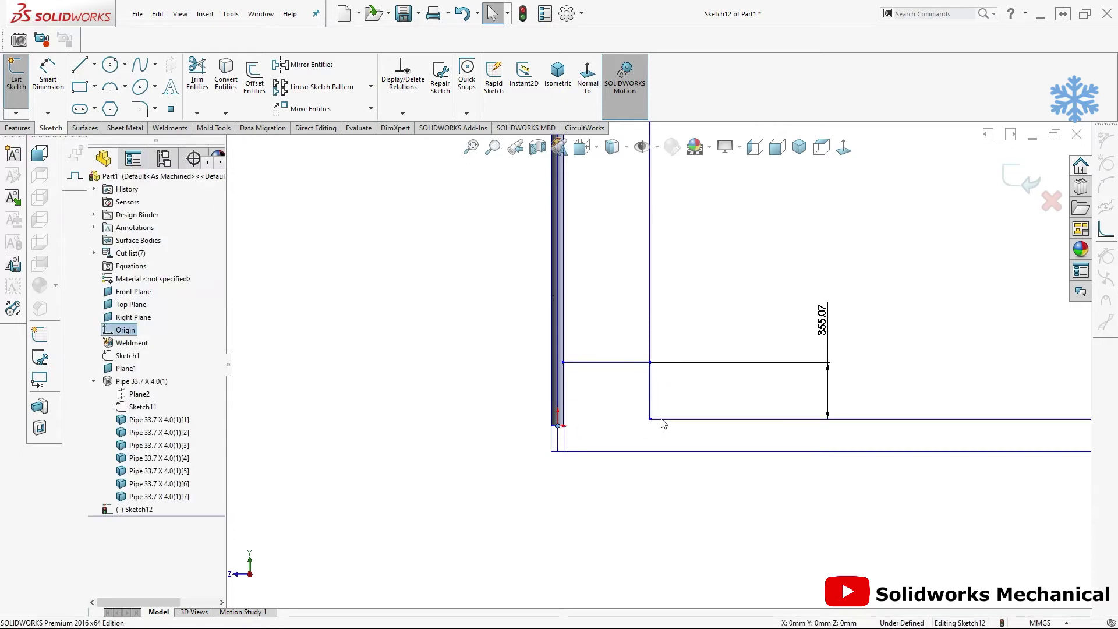
left_click(661, 419, "ctrl")
left_click(681, 439)
key("f")
left_click(626, 350)
key("d")
key("Escape")
Set the upper short line length to 350 and join the rectangle's left edge to its endpoint
left_click(415, 311)
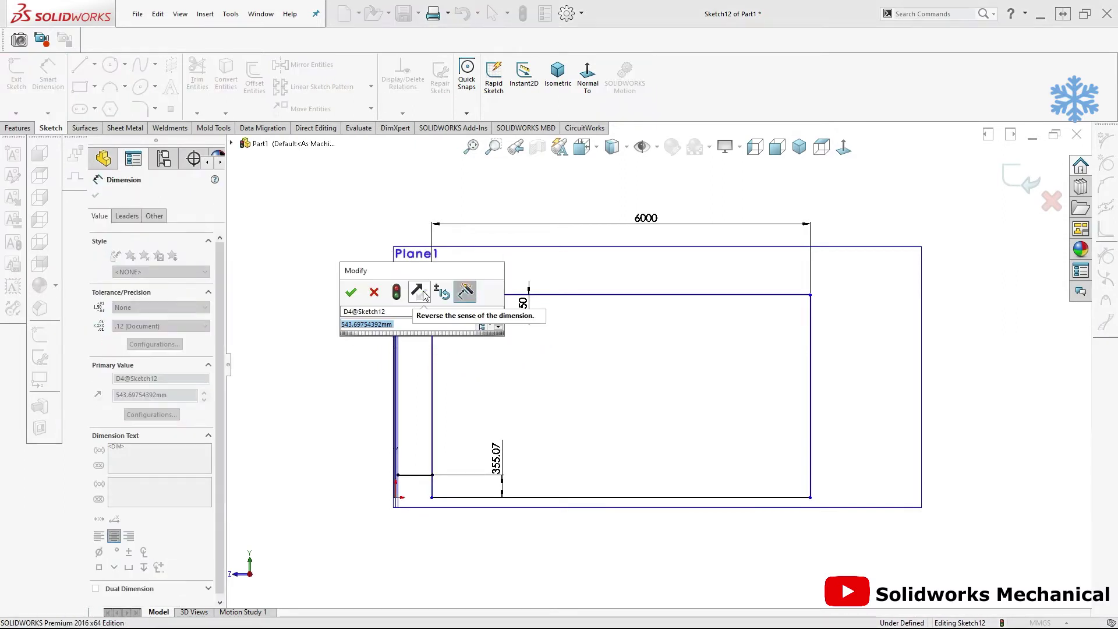
type("300")
key("Return")
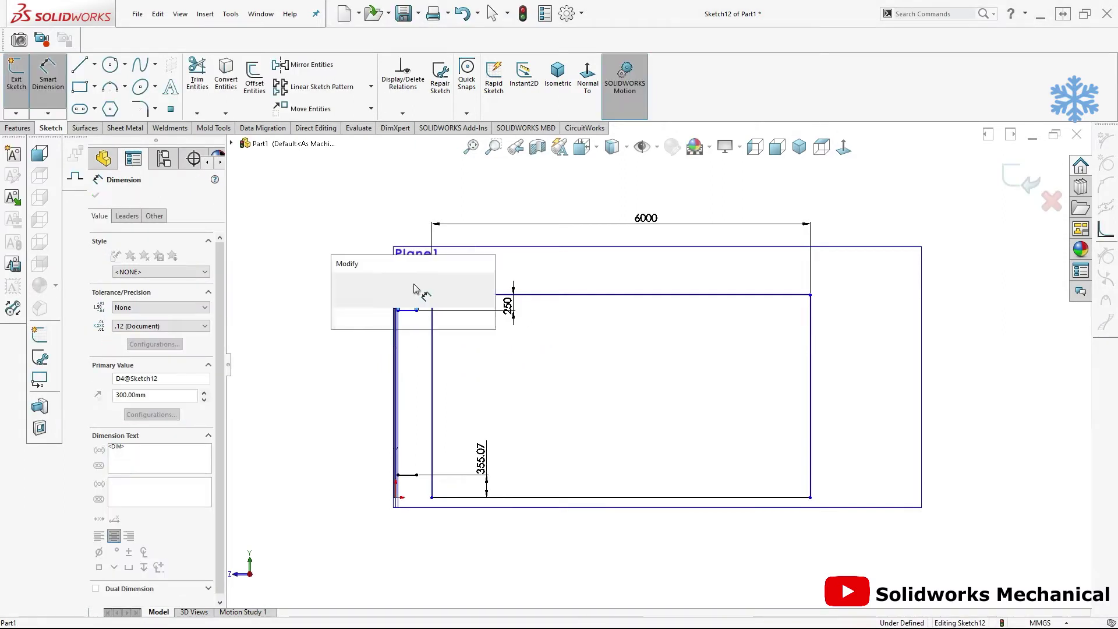
type("350")
key("Return")
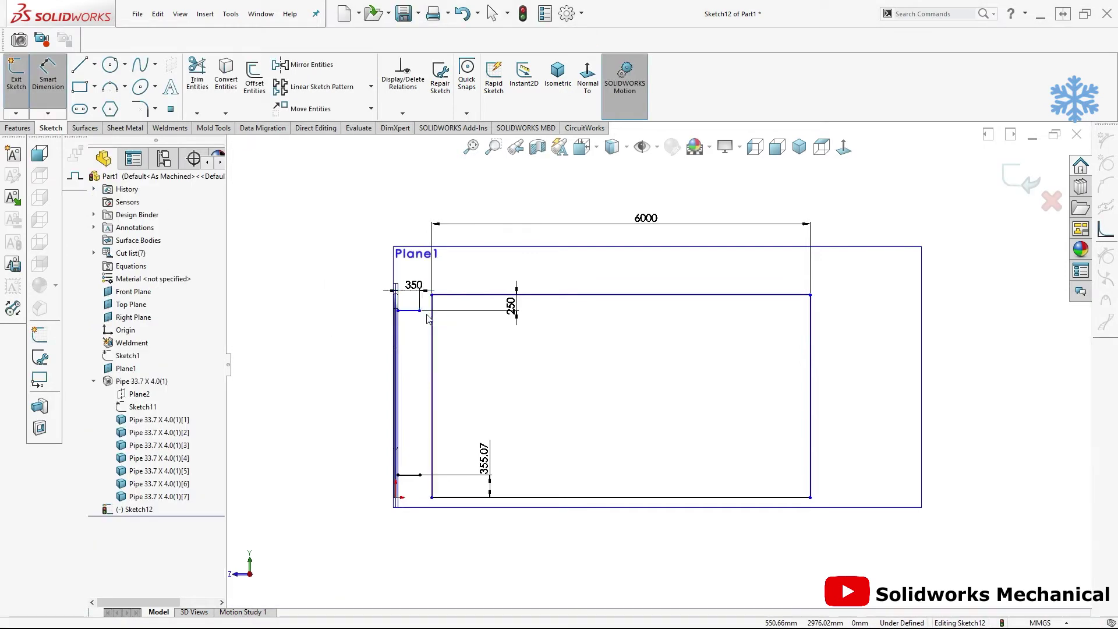
left_click(397, 355)
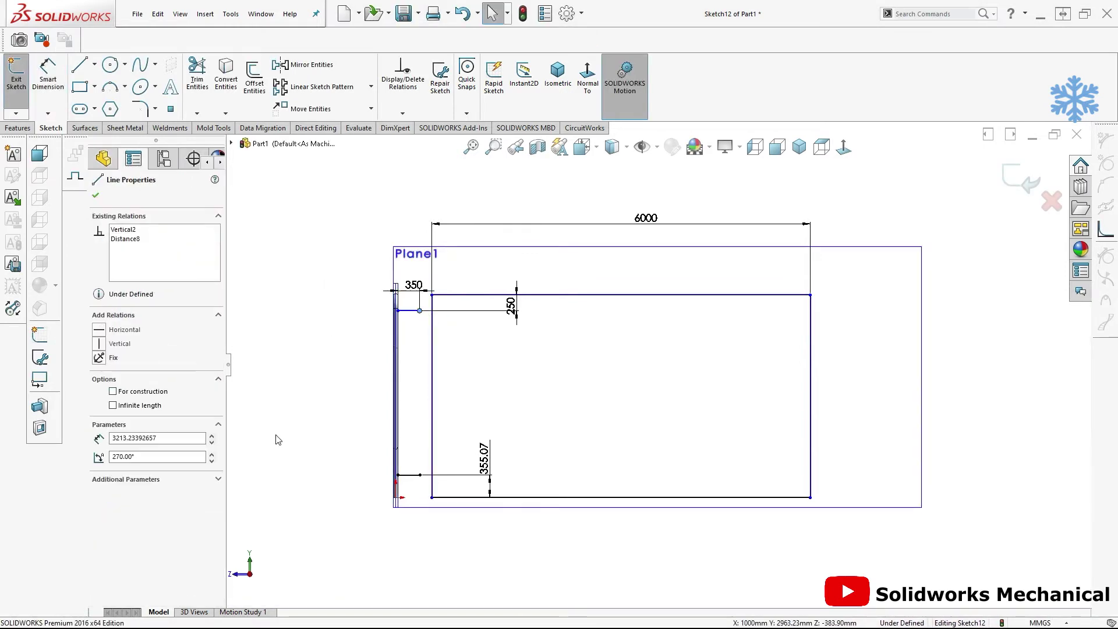
left_click(420, 310, "ctrl")
left_click(412, 388)
Dimension the two short lines 2600 apart
key("d")
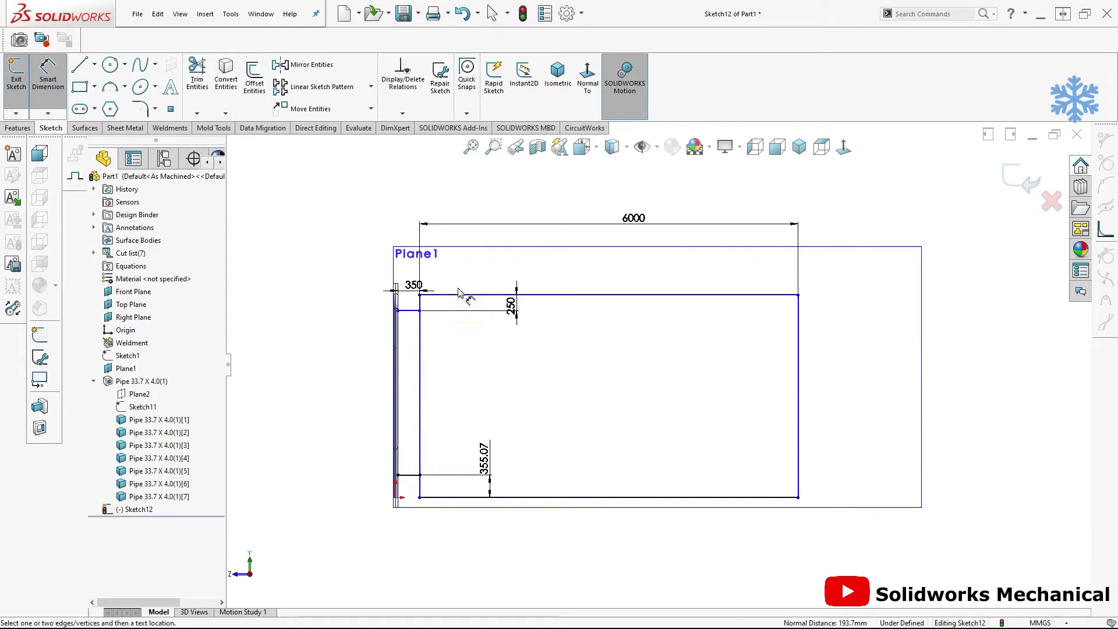
left_click(408, 475)
left_click(408, 311)
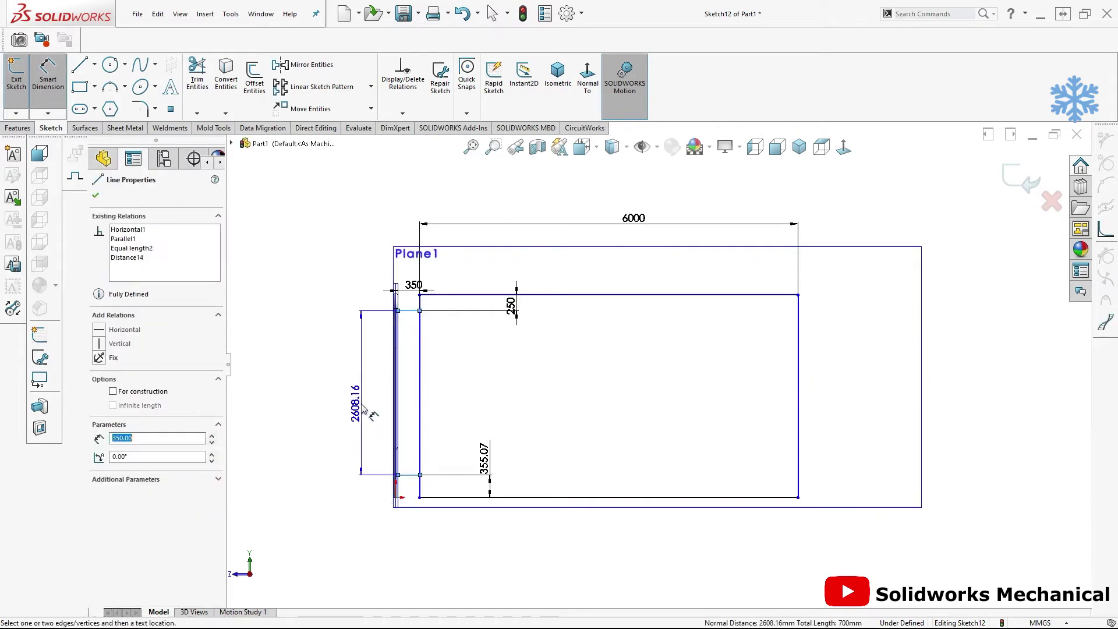
left_click(359, 402)
type("15")
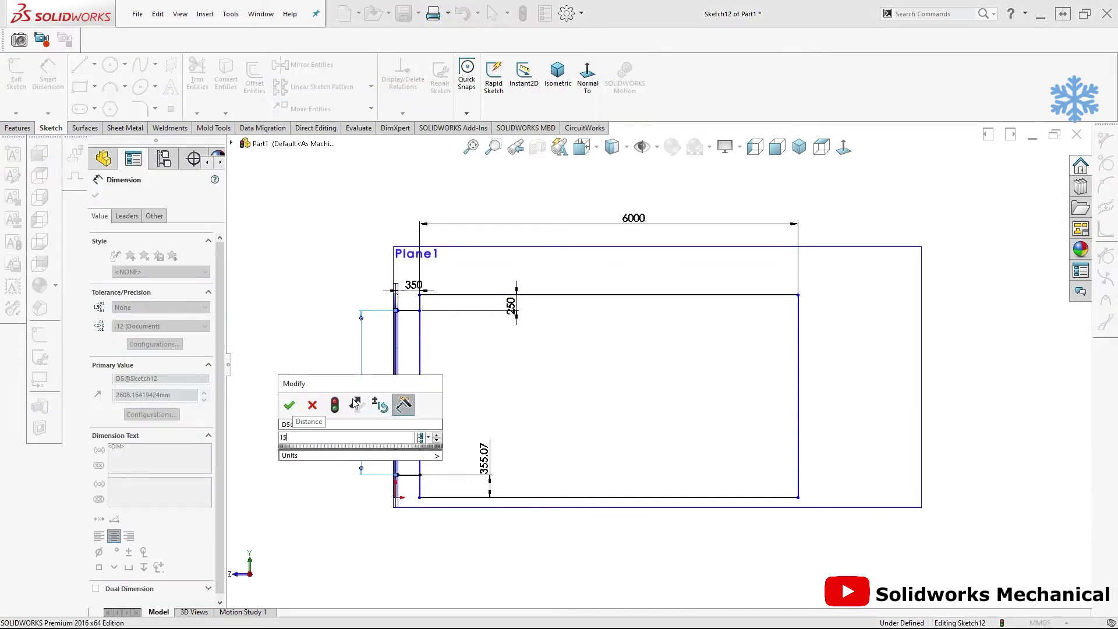
key("BackSpace")
key("BackSpace")
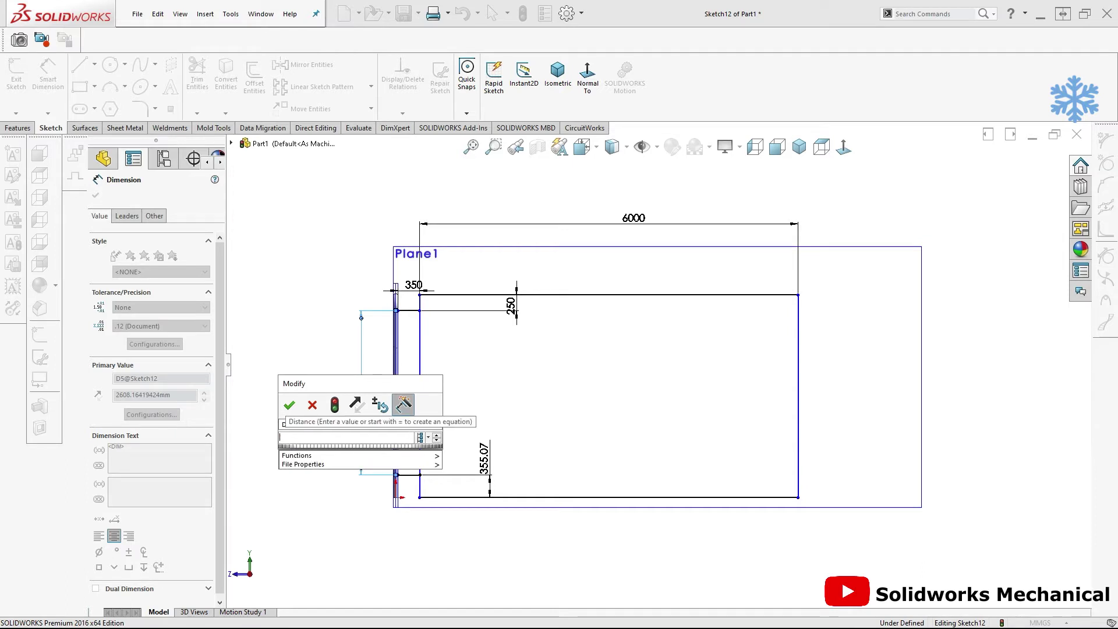
type("260")
key("Return")
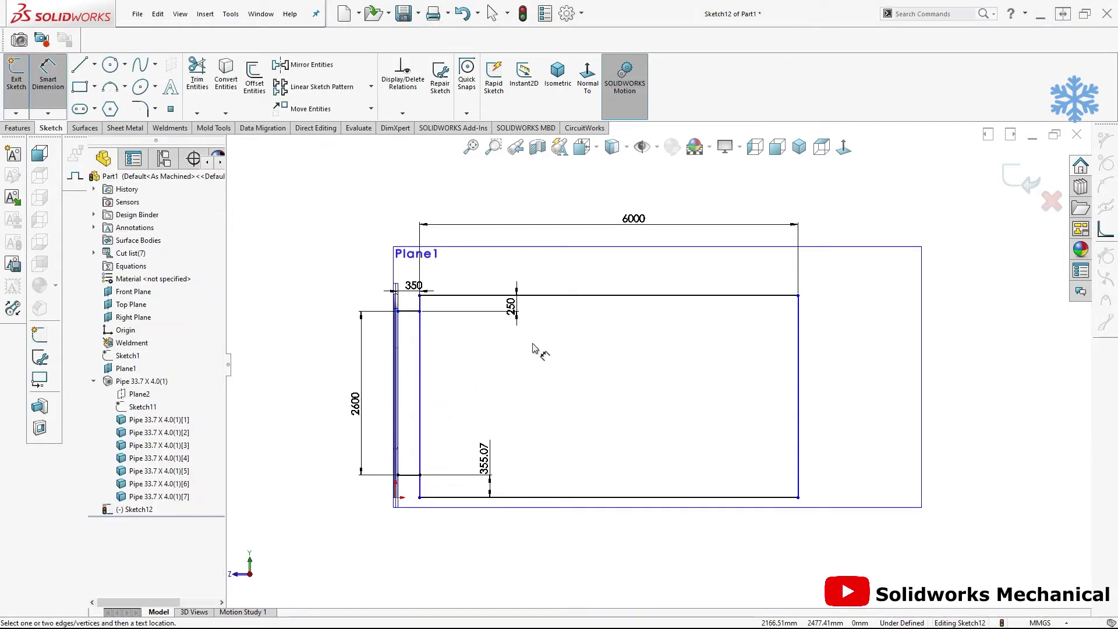
Dimension the rectangle side 350 from the pipe frame, fully defining the sketch
left_click(421, 460)
scroll(428, 466, "down", 3)
scroll(505, 596, "down", 2)
left_click(571, 590)
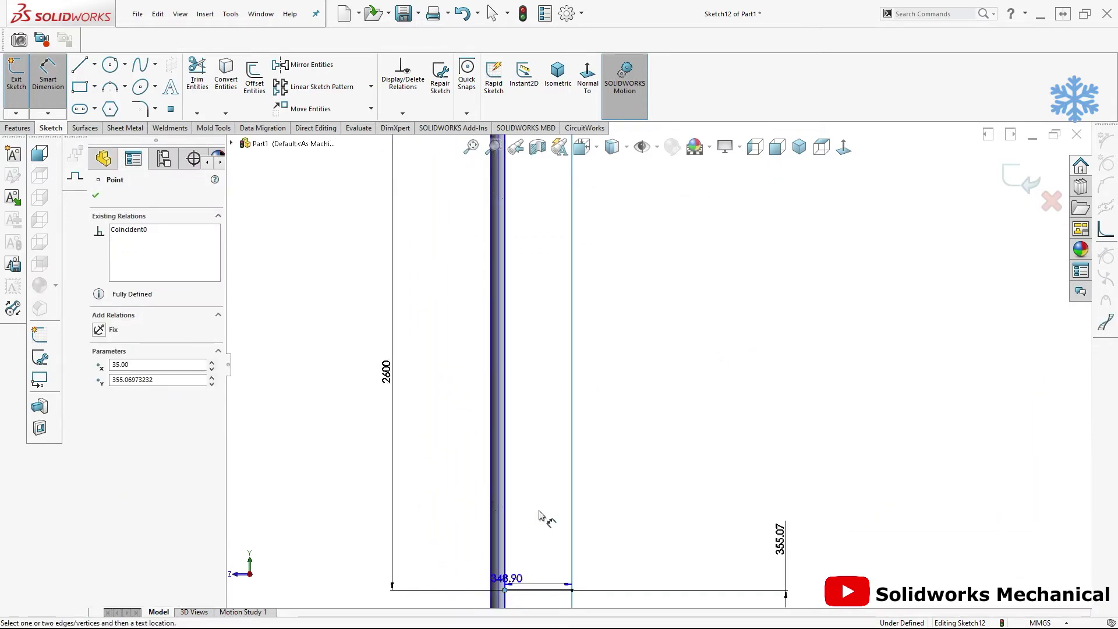
left_click(544, 517)
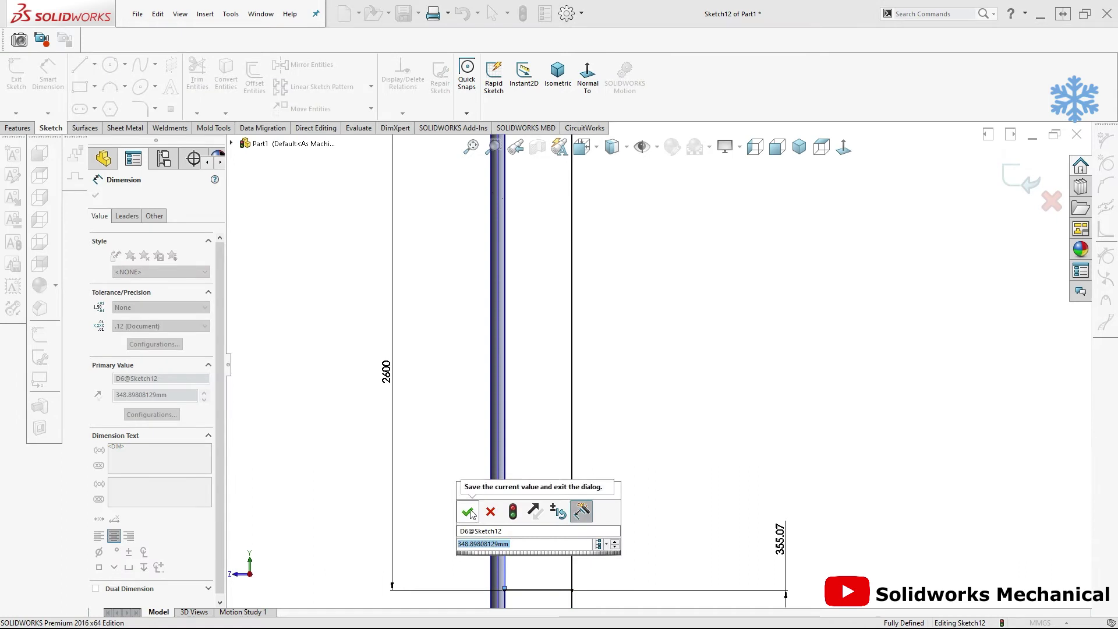
type("350")
key("Return")
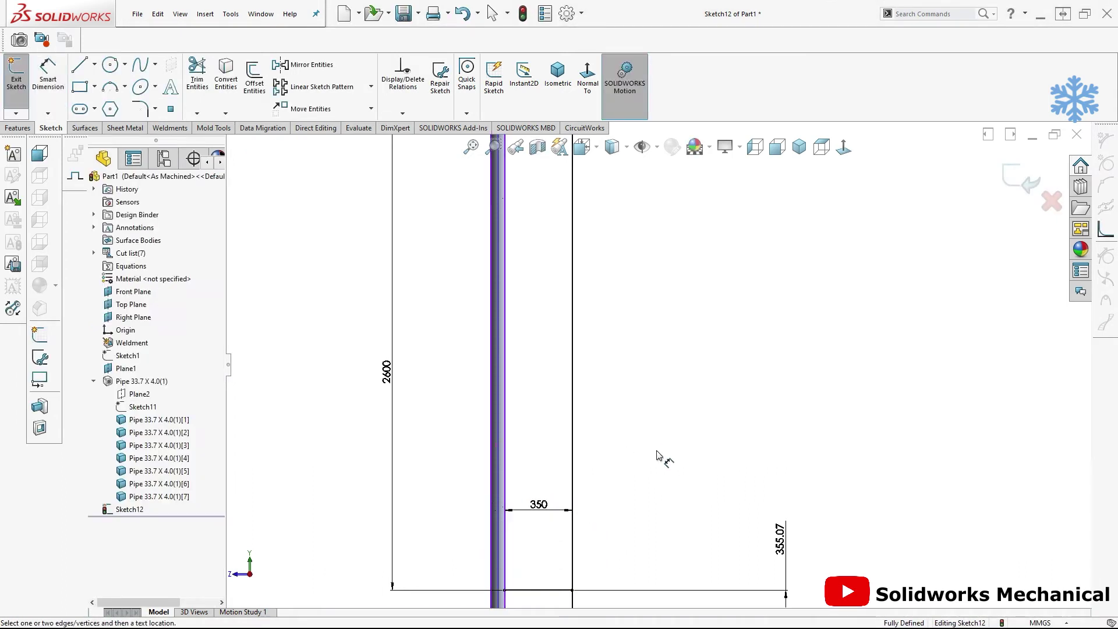
key("f")
key("Escape")
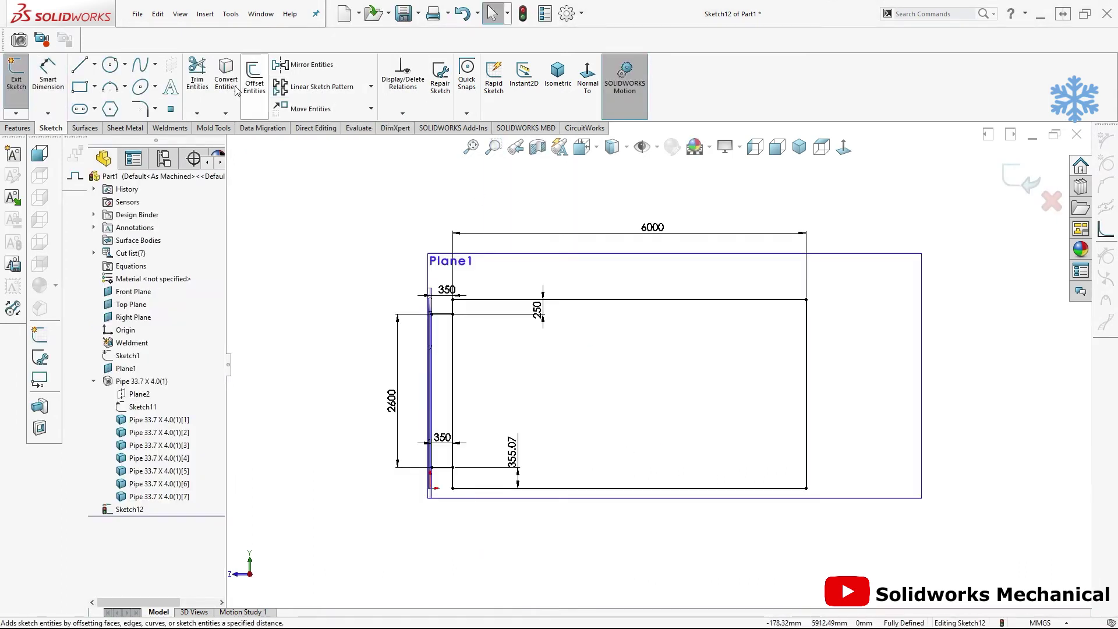
left_click(140, 109)
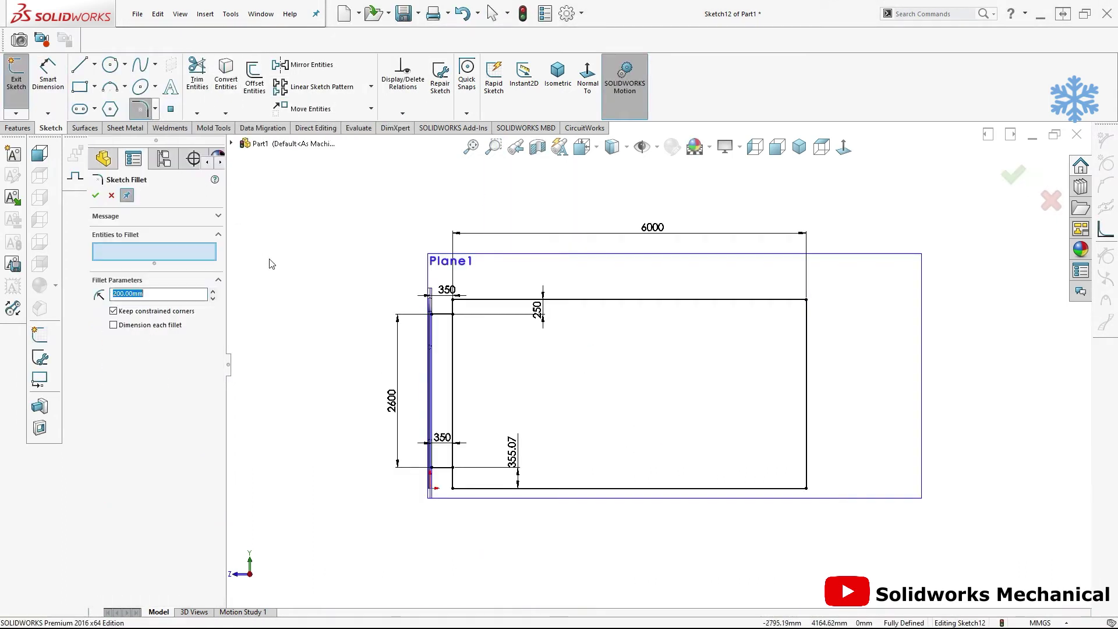
Fillet the top-left, top-right, bottom-right and bottom-left rectangle corners at 200 mm radius
left_click(452, 312)
left_click(479, 306)
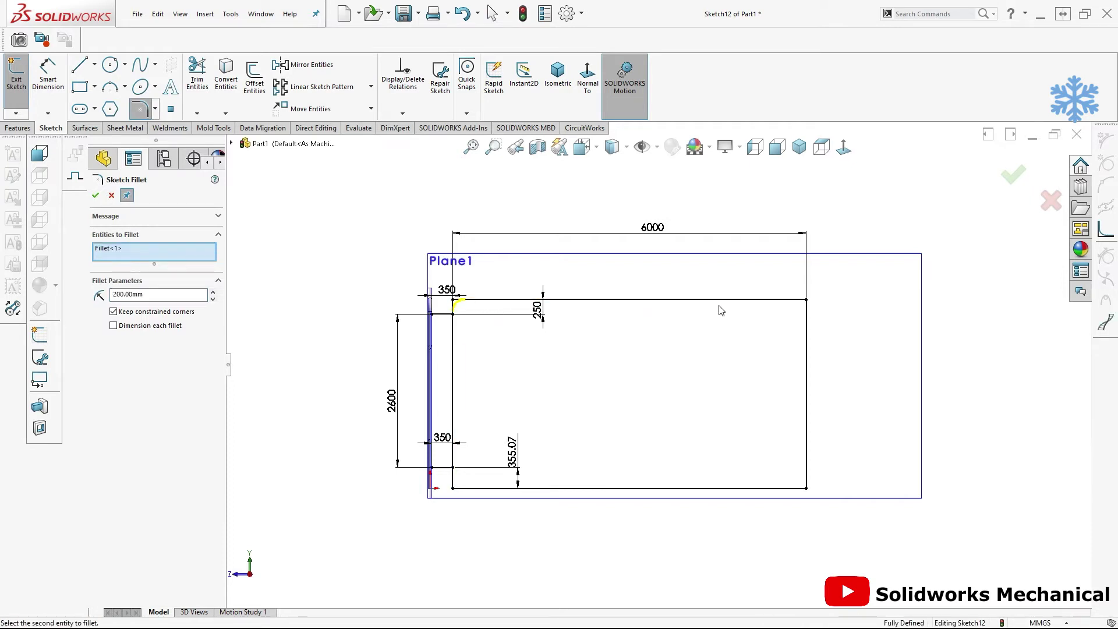
left_click(757, 304)
left_click(809, 373)
left_click(793, 488)
left_click(478, 489)
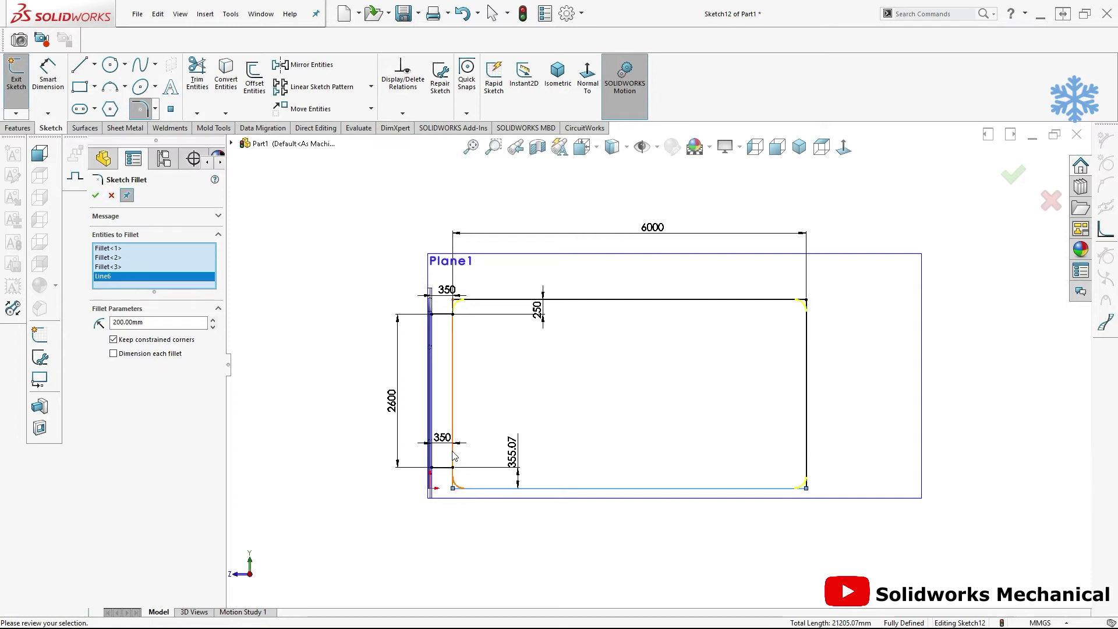
left_click(1016, 176)
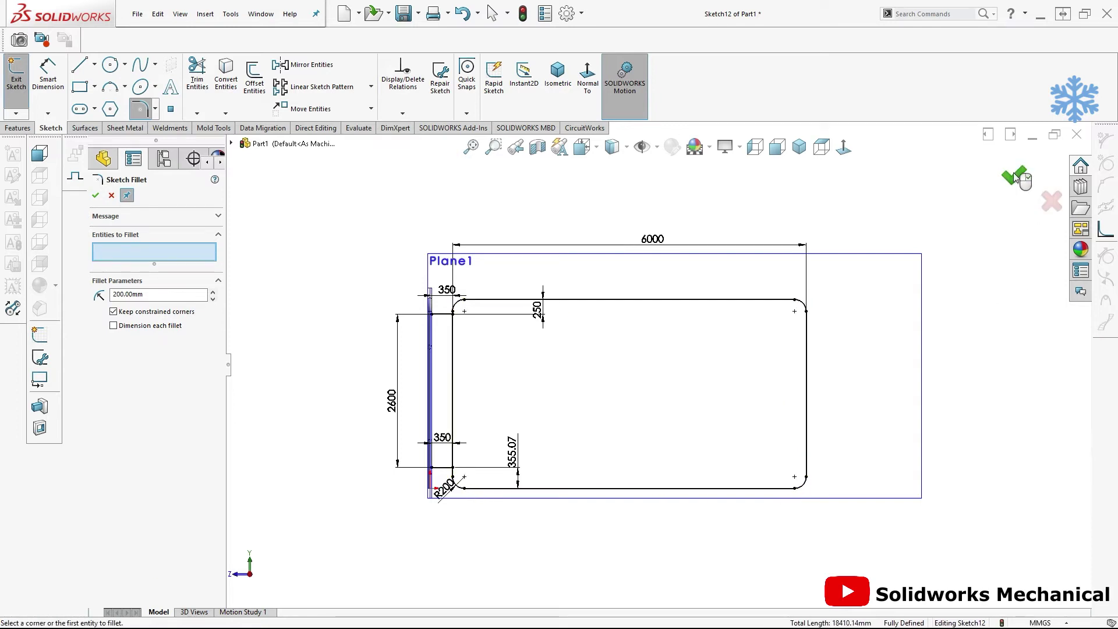
Dimension the rectangle's right side 6350 from the side frame point and exit the sketch
key("d")
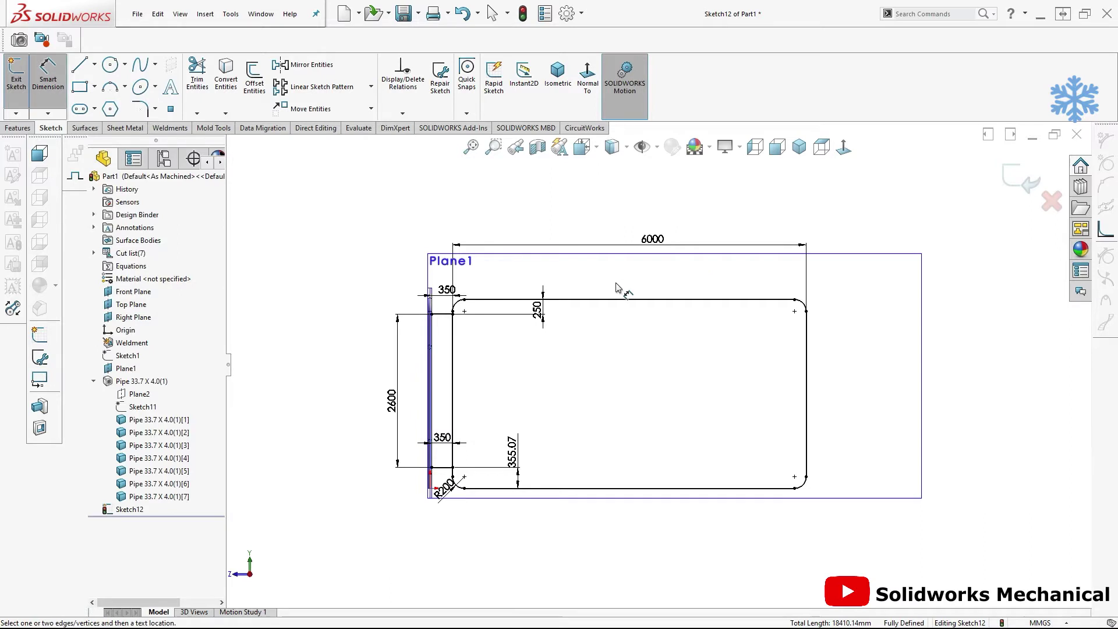
left_click(431, 315)
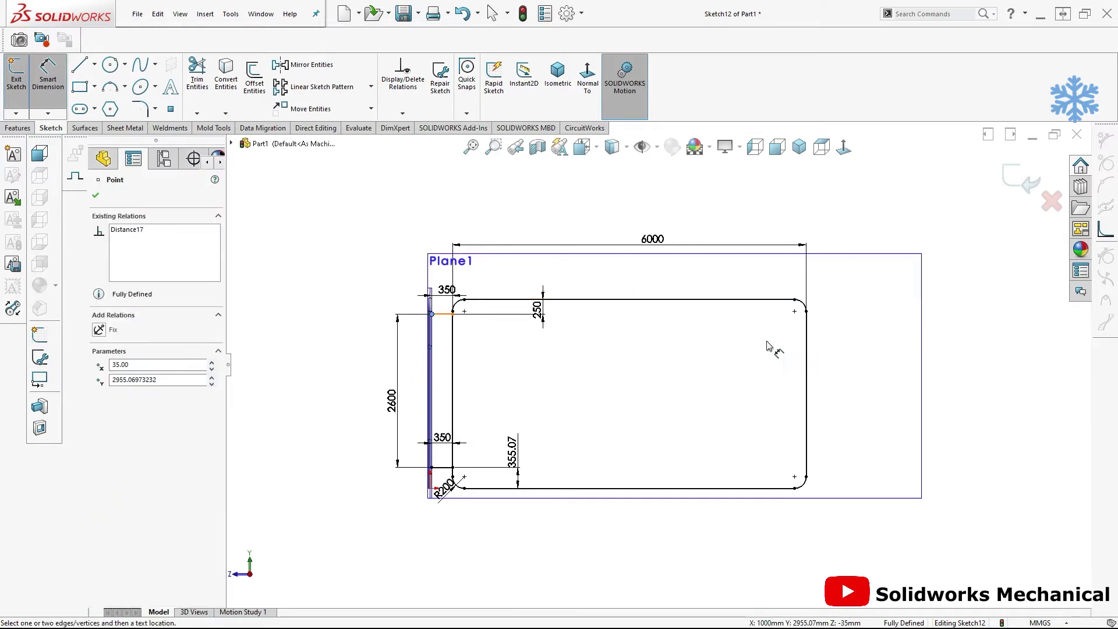
left_click(806, 345)
left_click(757, 207)
left_click(846, 195)
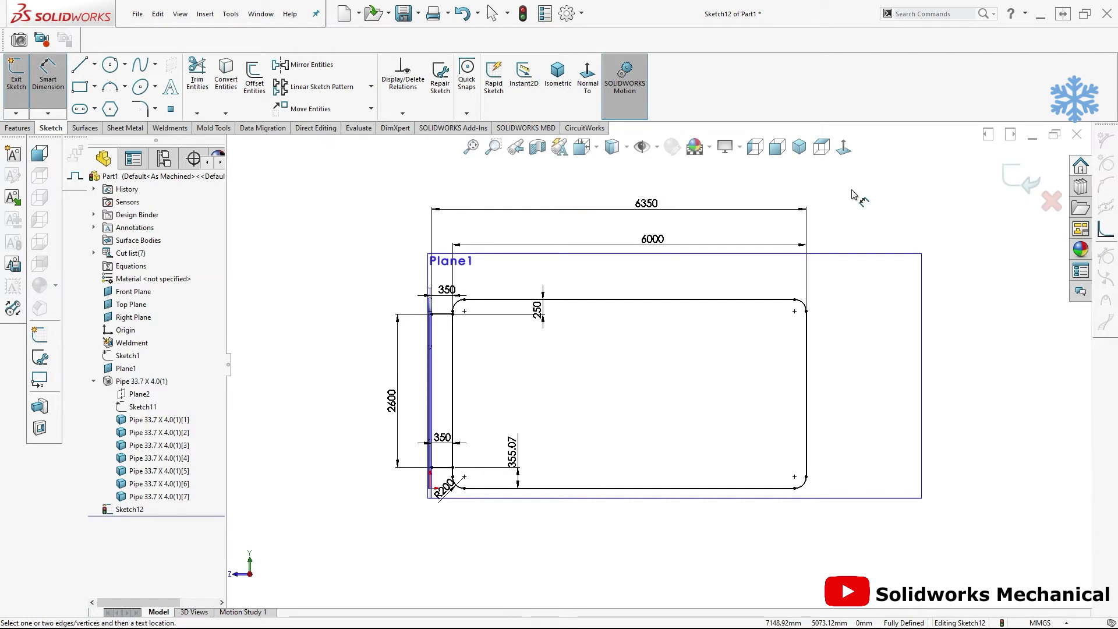
left_click(1038, 179)
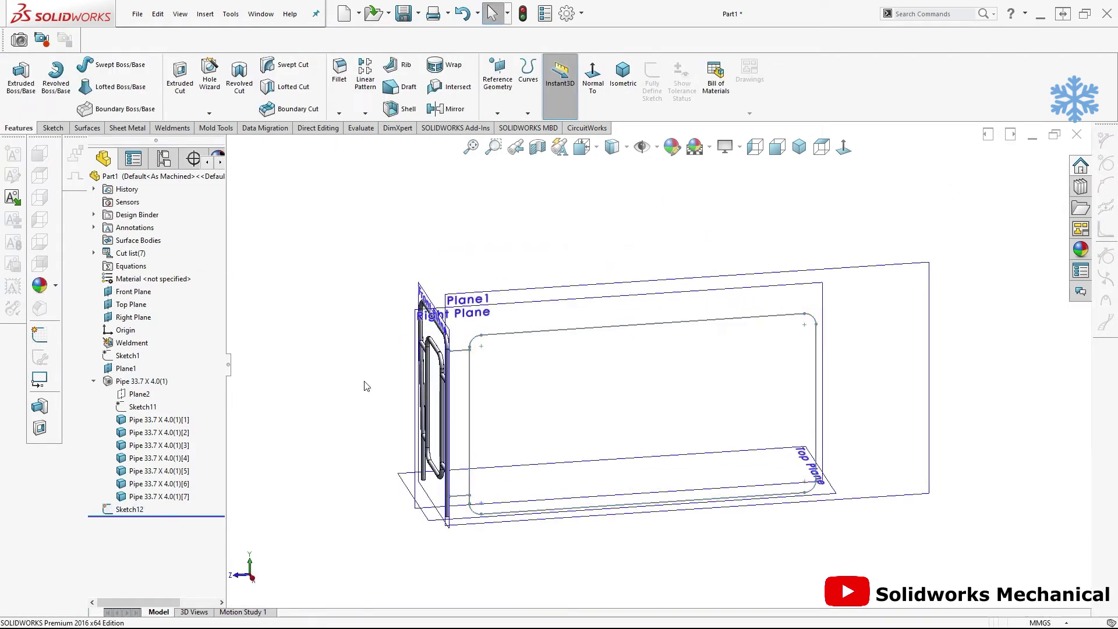
Select the Pipe 33.7 X 4.0(1) feature in the tree
left_click(93, 382)
left_click(126, 368)
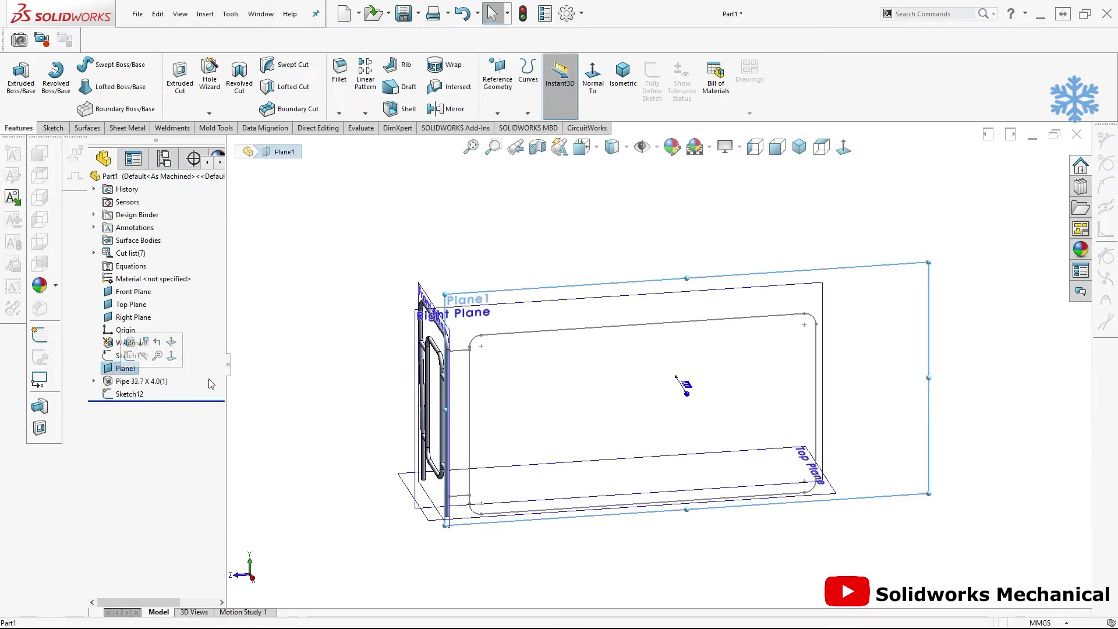
left_click(143, 380)
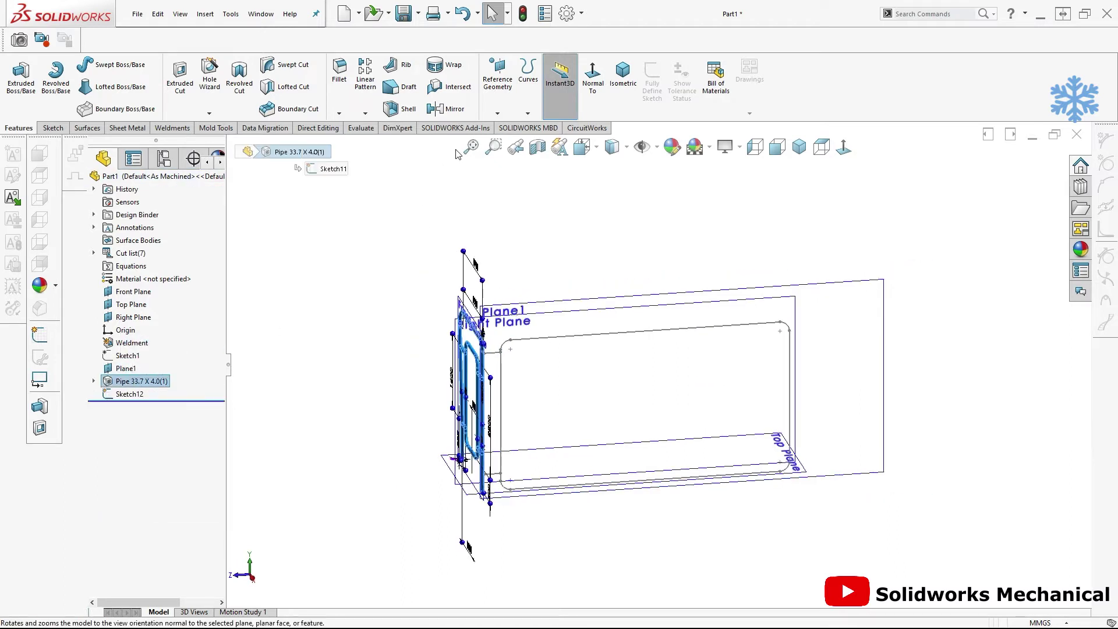
left_click(365, 74)
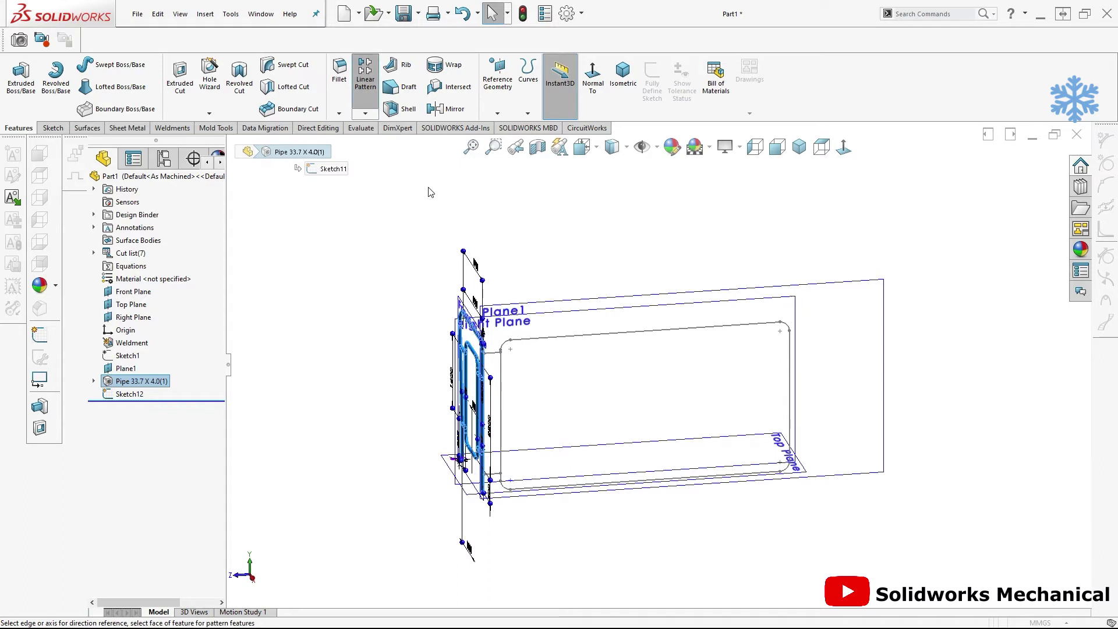
Set the linear pattern to Front Plane direction, 6350 mm spacing, 2 instances, patterning bodies
left_click(464, 304)
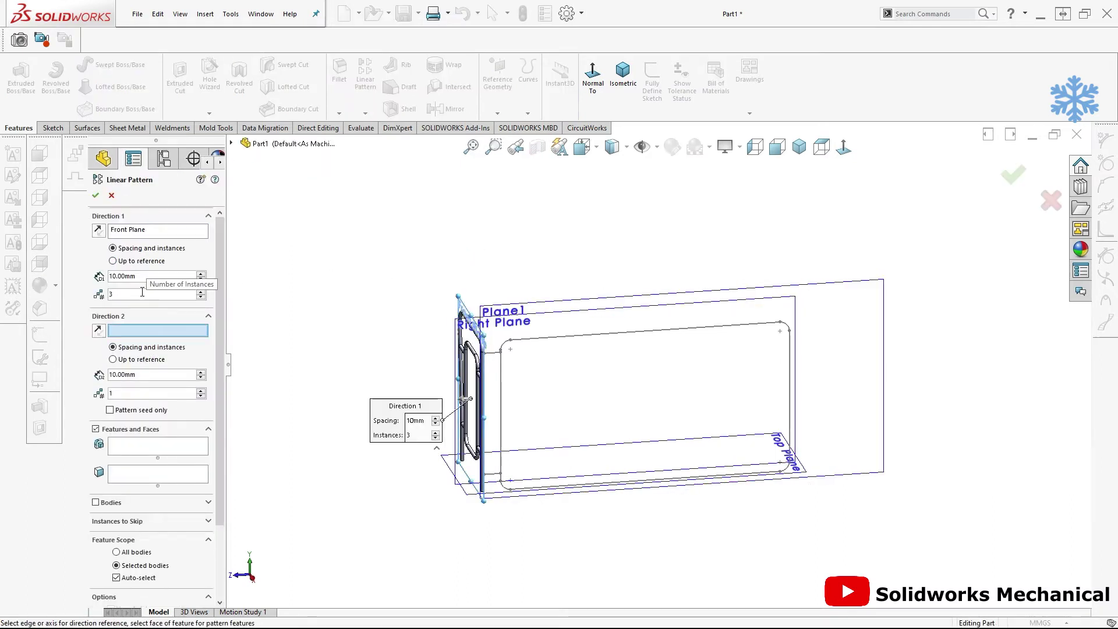
type("6350")
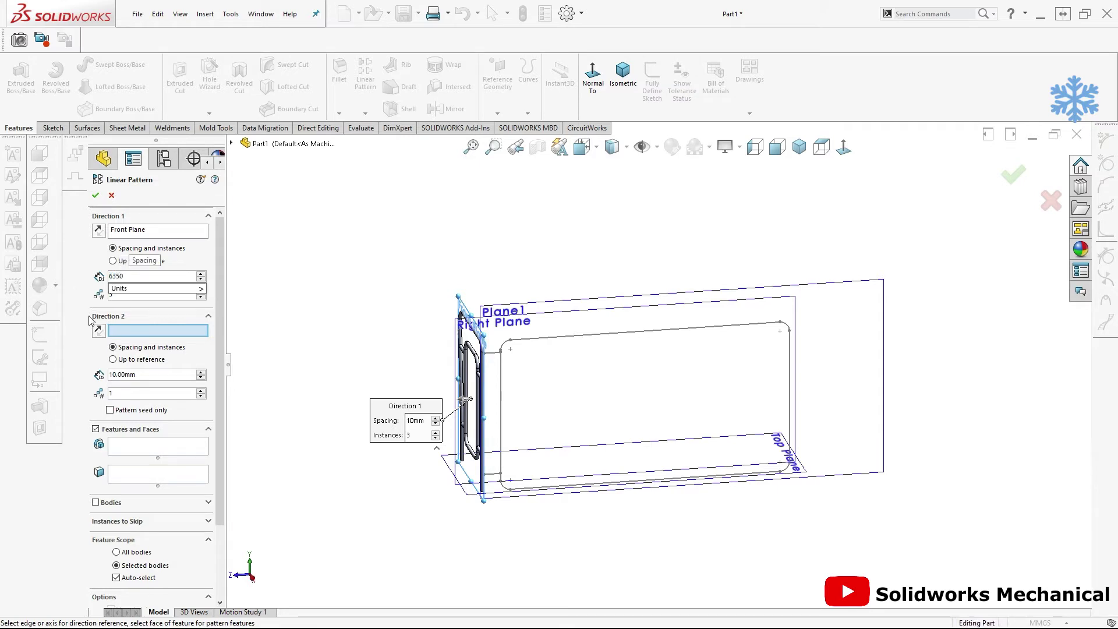
key("Return")
key("Tab")
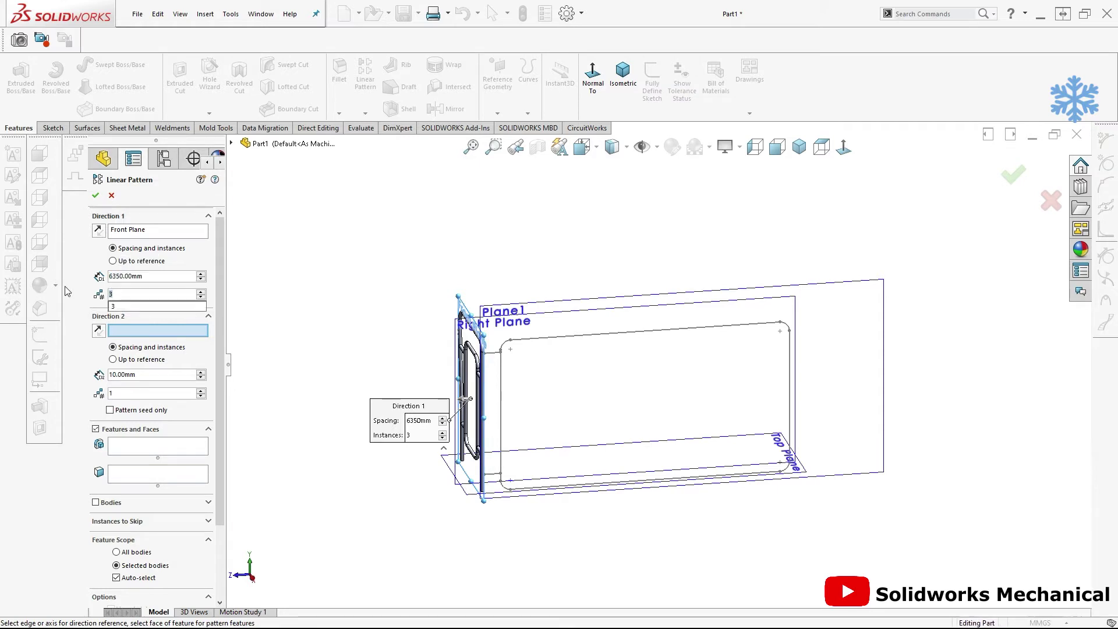
type("2")
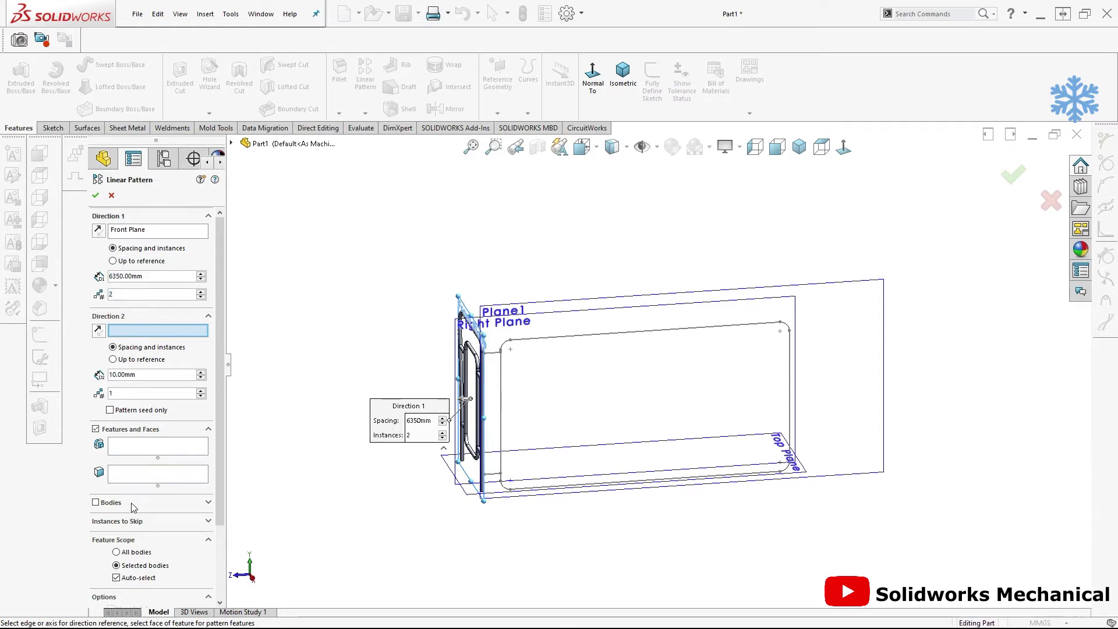
left_click(97, 502)
Pick all seven pipe bodies of the side frame and accept the pattern
scroll(439, 366, "down", 3)
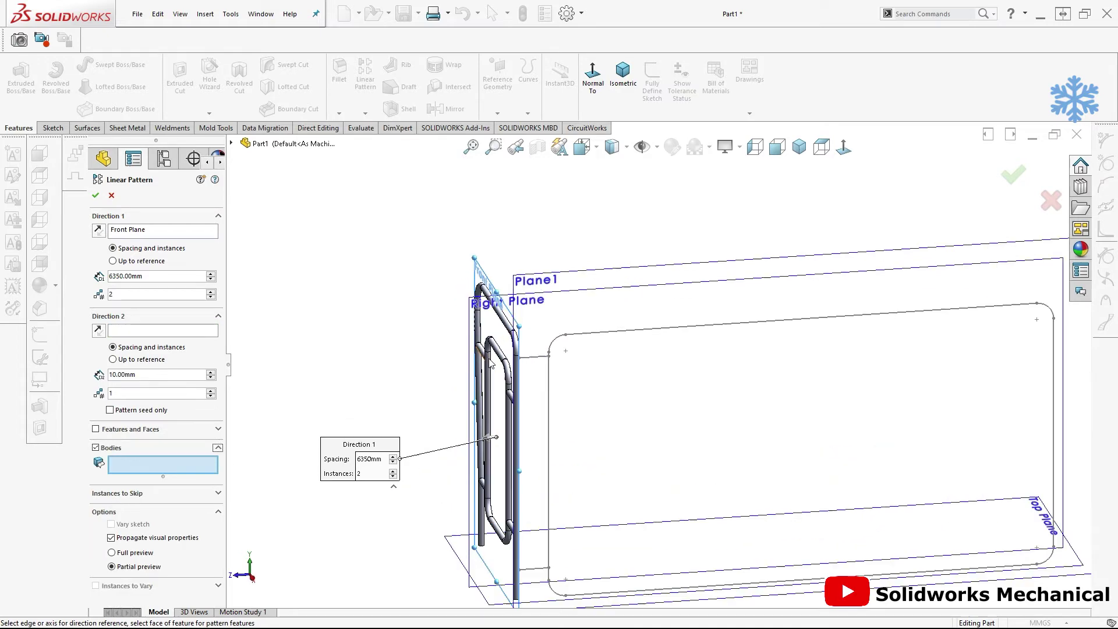
scroll(443, 368, "down", 3)
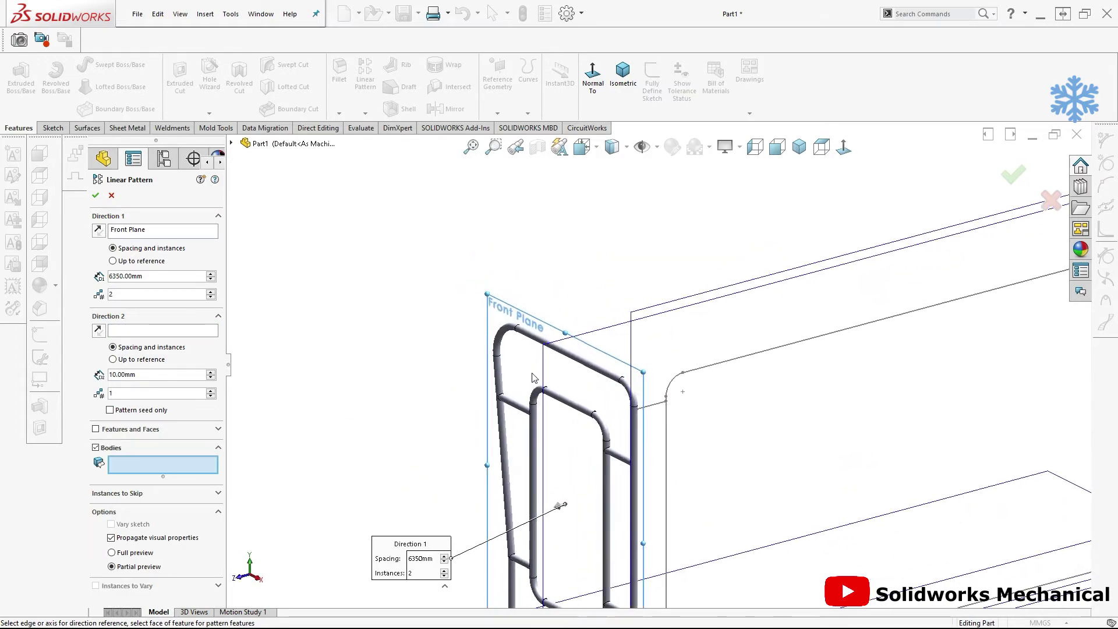
left_click(523, 335)
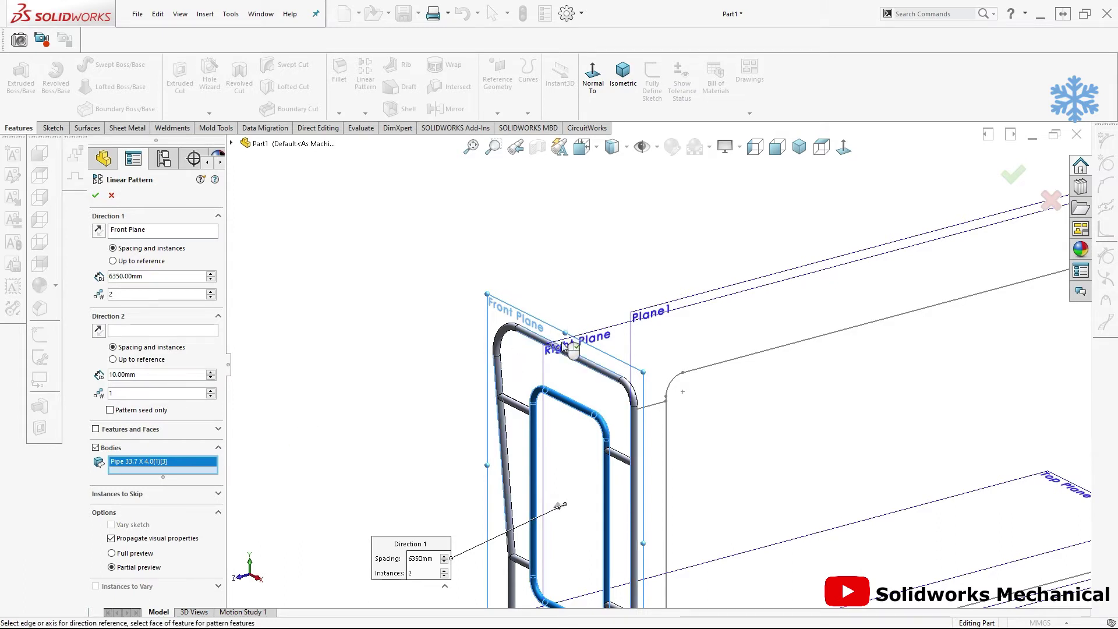
left_click(524, 395)
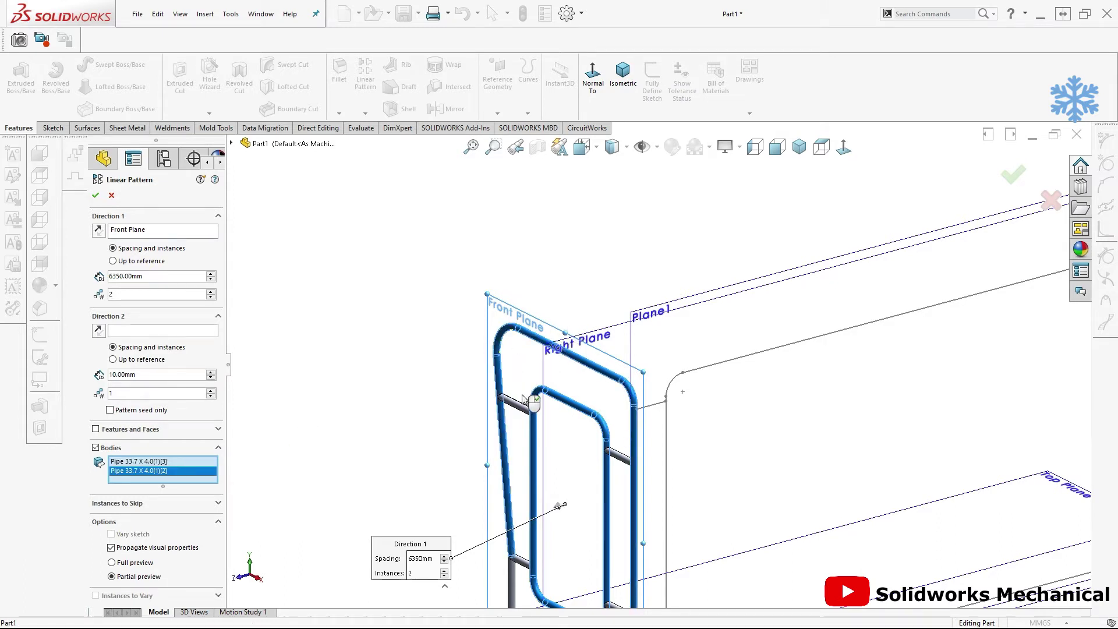
left_click(523, 408)
scroll(522, 402, "down", 1)
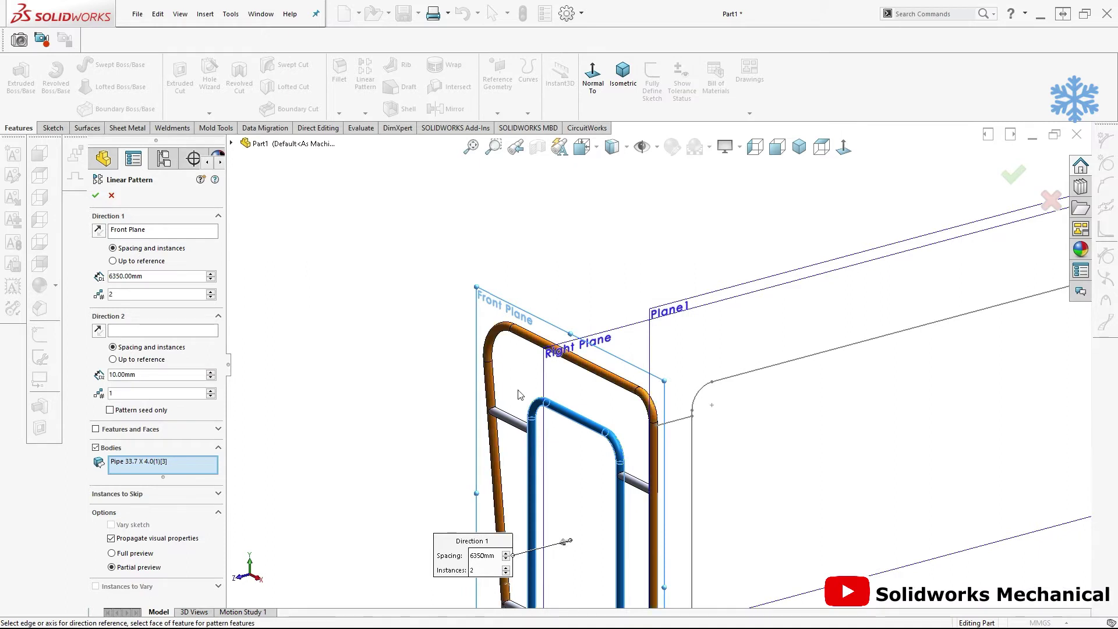
left_click(514, 434)
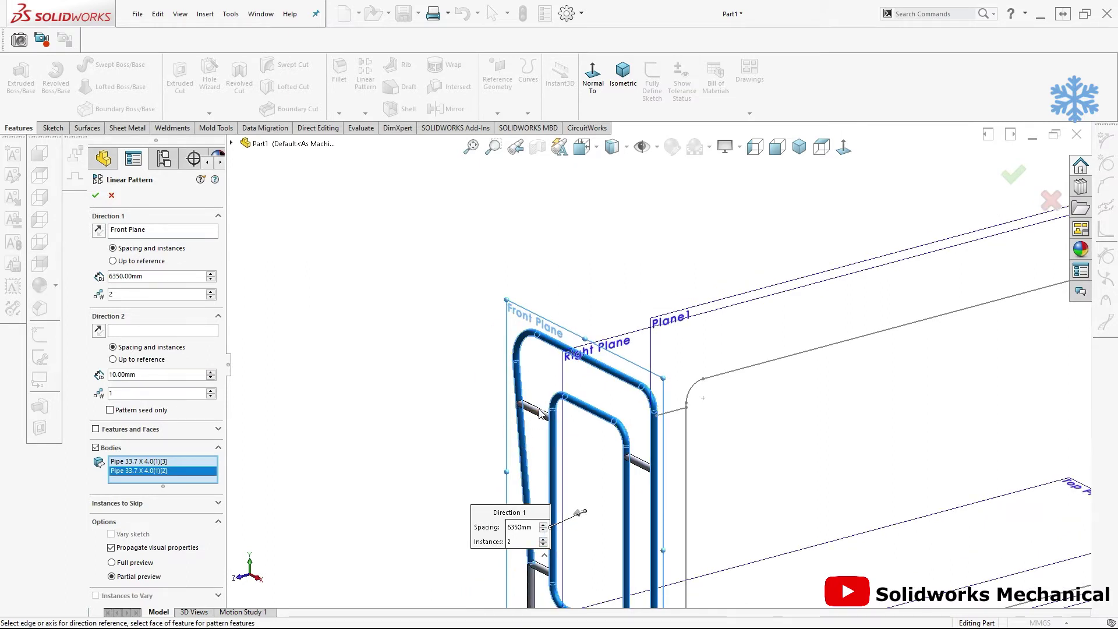
left_click(654, 470)
scroll(647, 478, "up", 3)
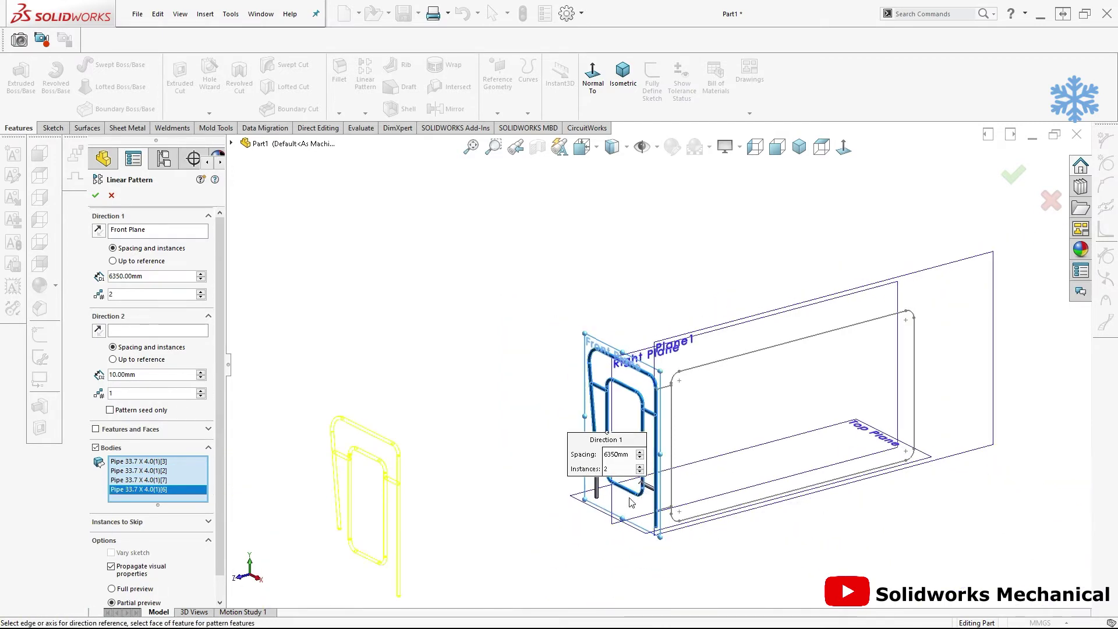
scroll(645, 486, "down", 3)
left_click(669, 450)
left_click(572, 400)
left_click(561, 434)
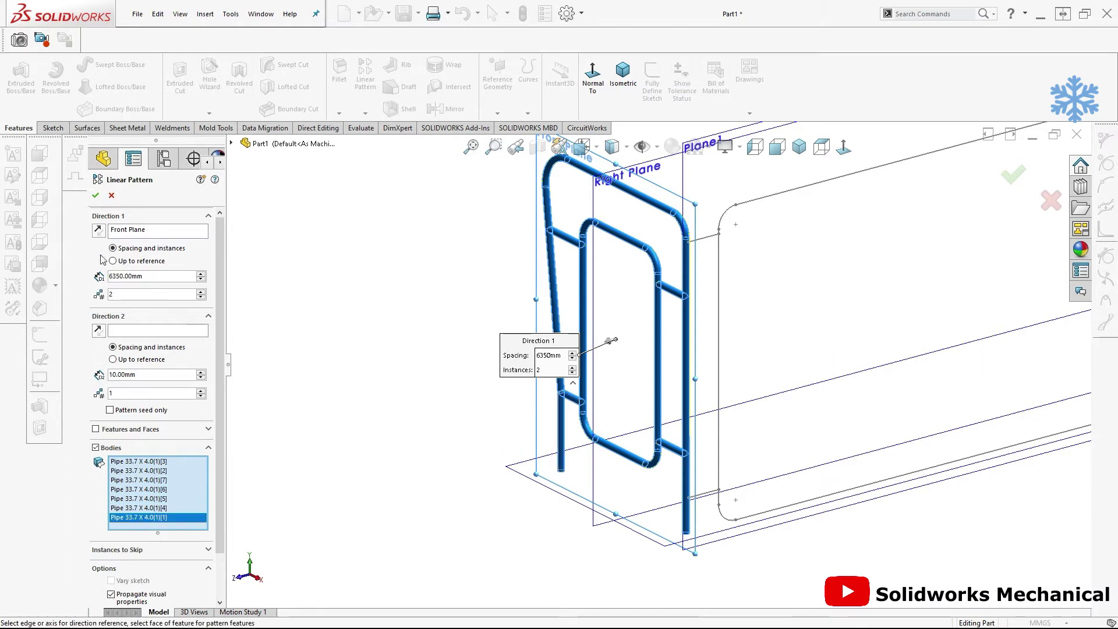
scroll(448, 455, "up", 3)
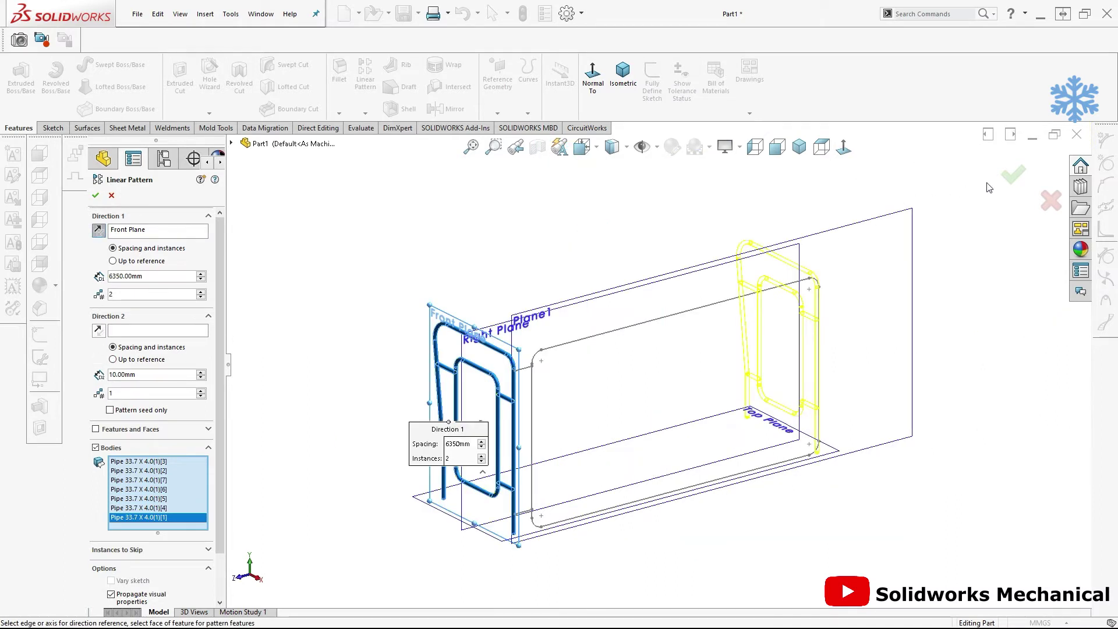
left_click(1012, 175)
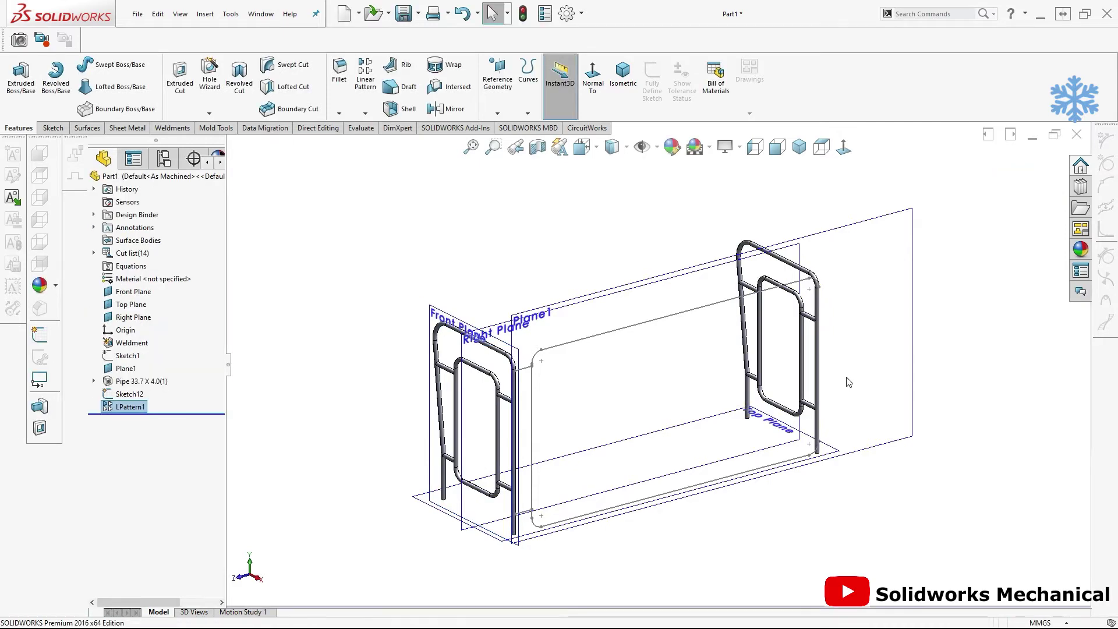
Edit LPattern1 and change its Direction 1 spacing to 6350+350 = 6700 mm
key("Left")
key("Left")
key("Left")
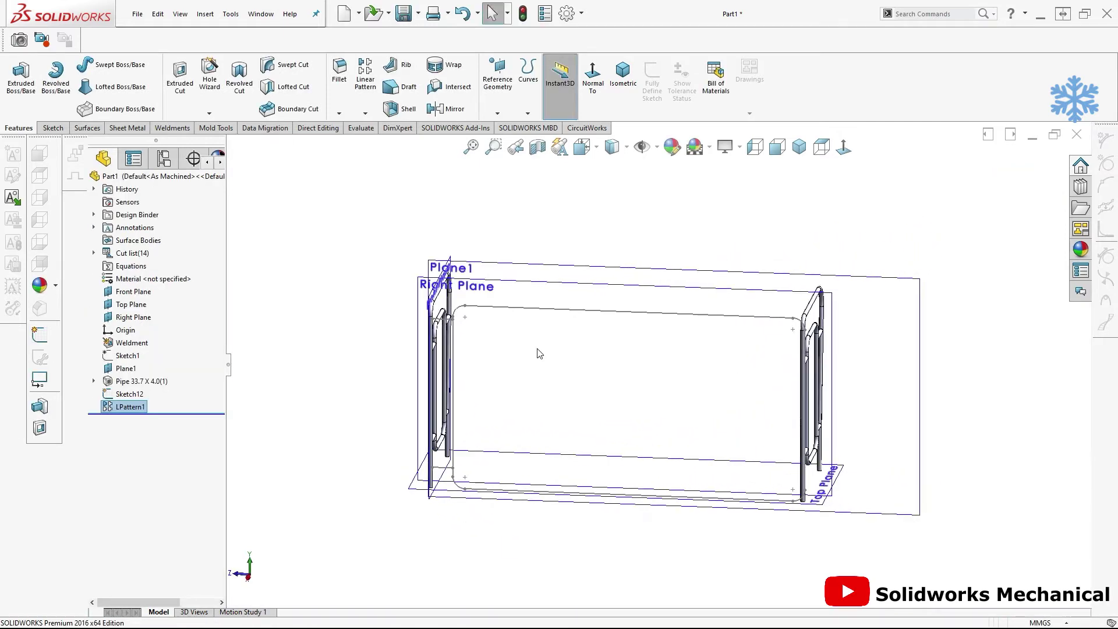
left_click(126, 383)
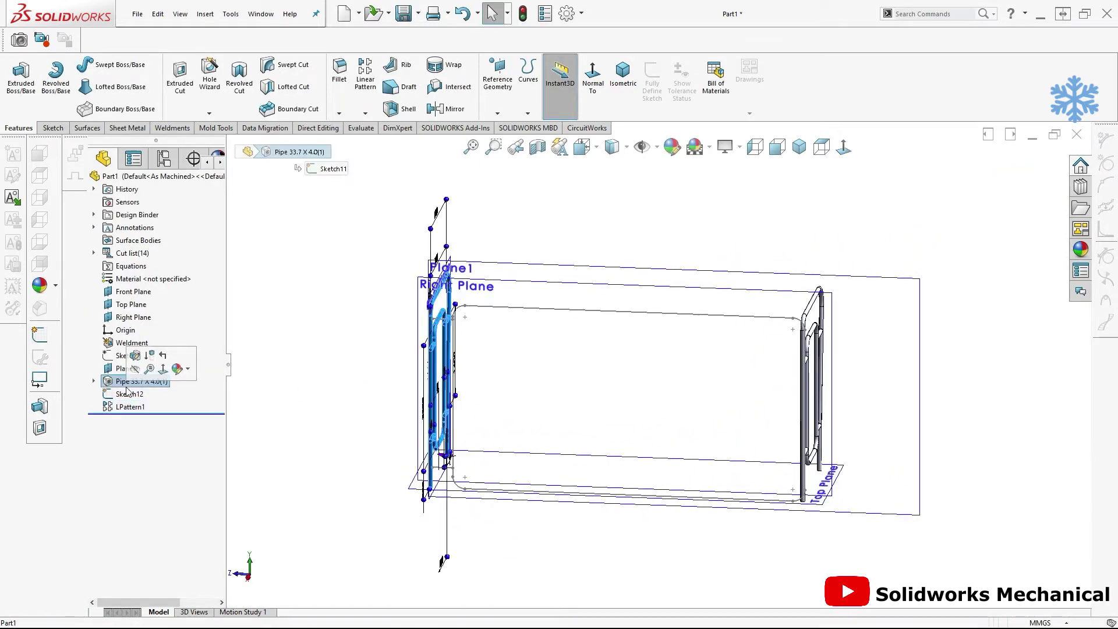
left_click(130, 407)
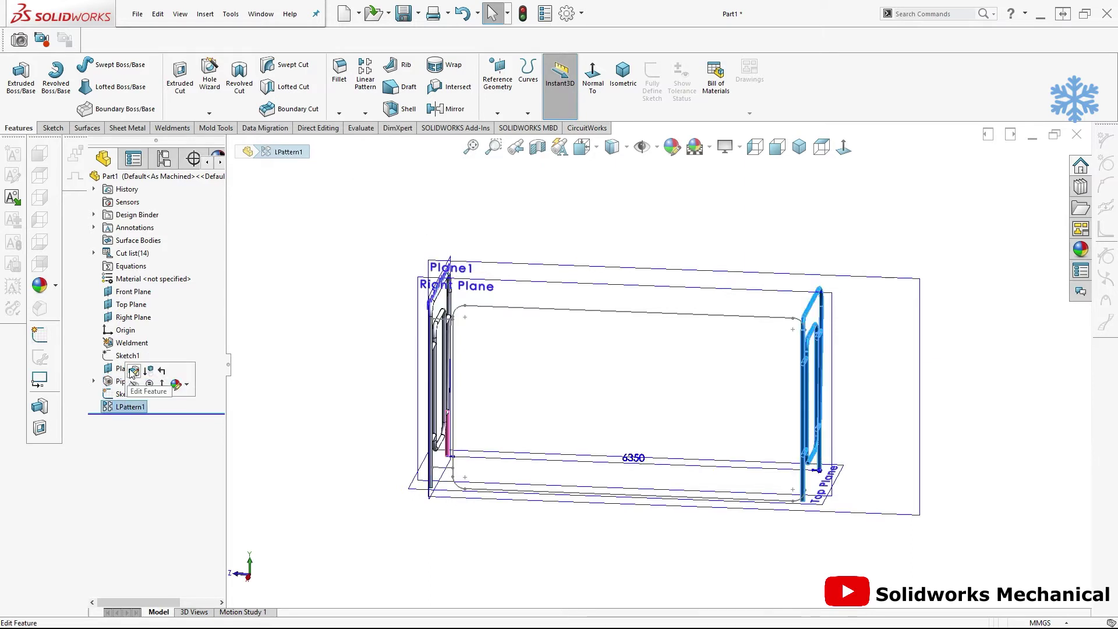
left_click(134, 371)
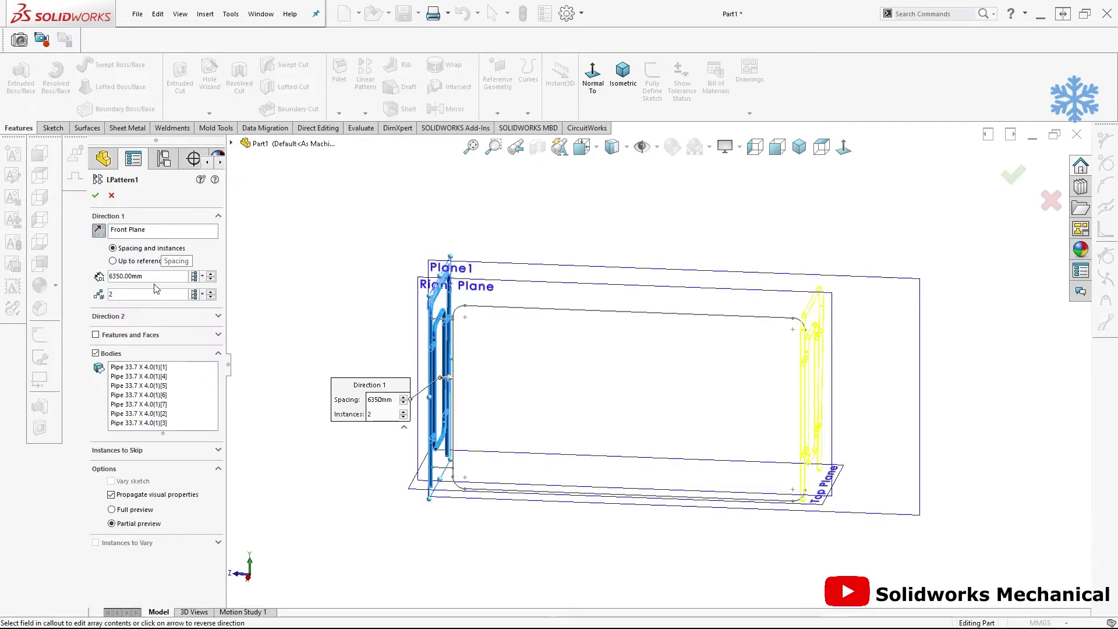
type("6.")
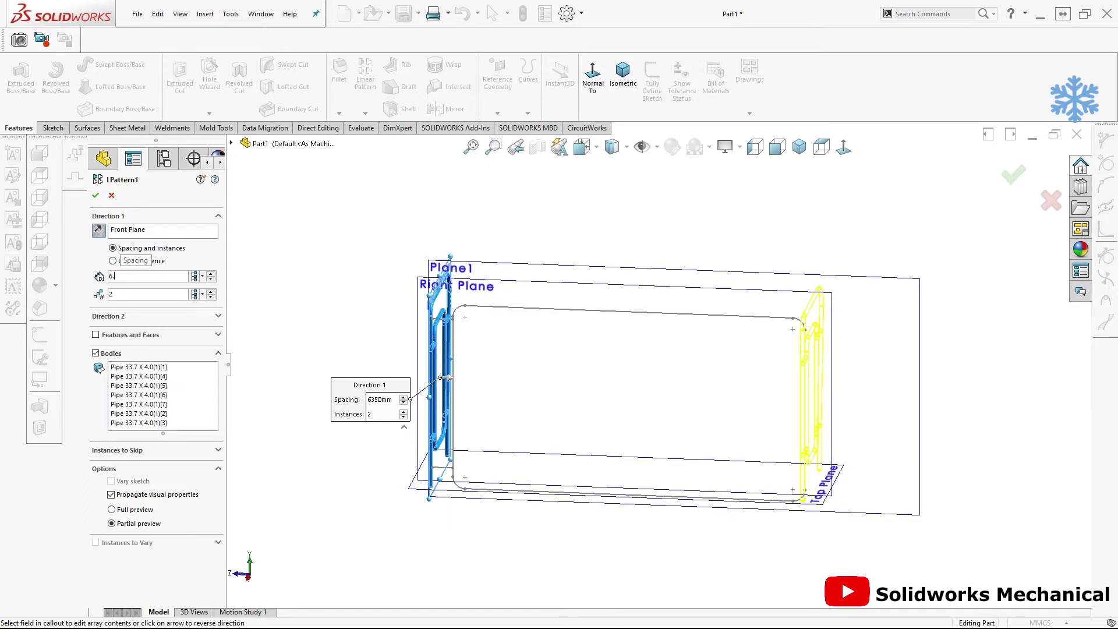
type("3+")
type("350")
key("Return")
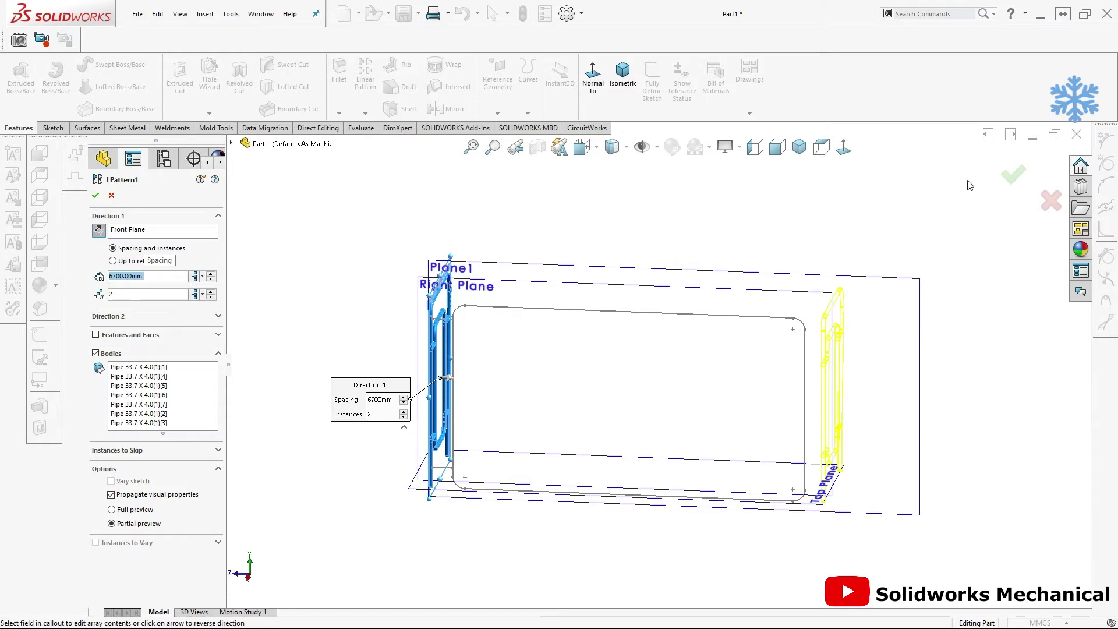
left_click(1001, 172)
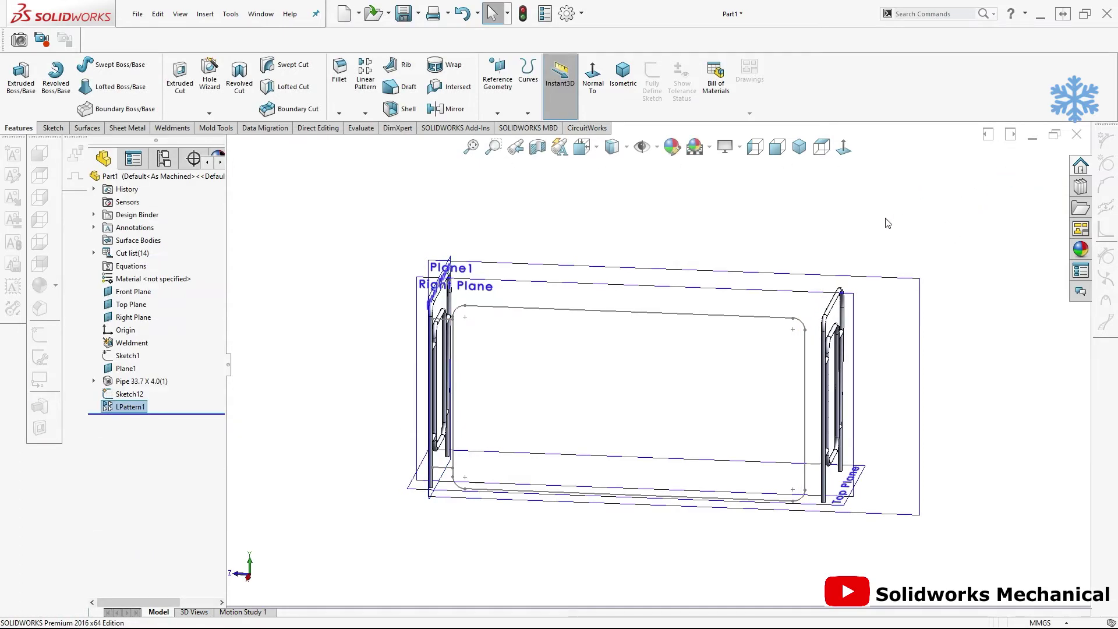
scroll(704, 324, "down", 1)
scroll(748, 336, "down", 4)
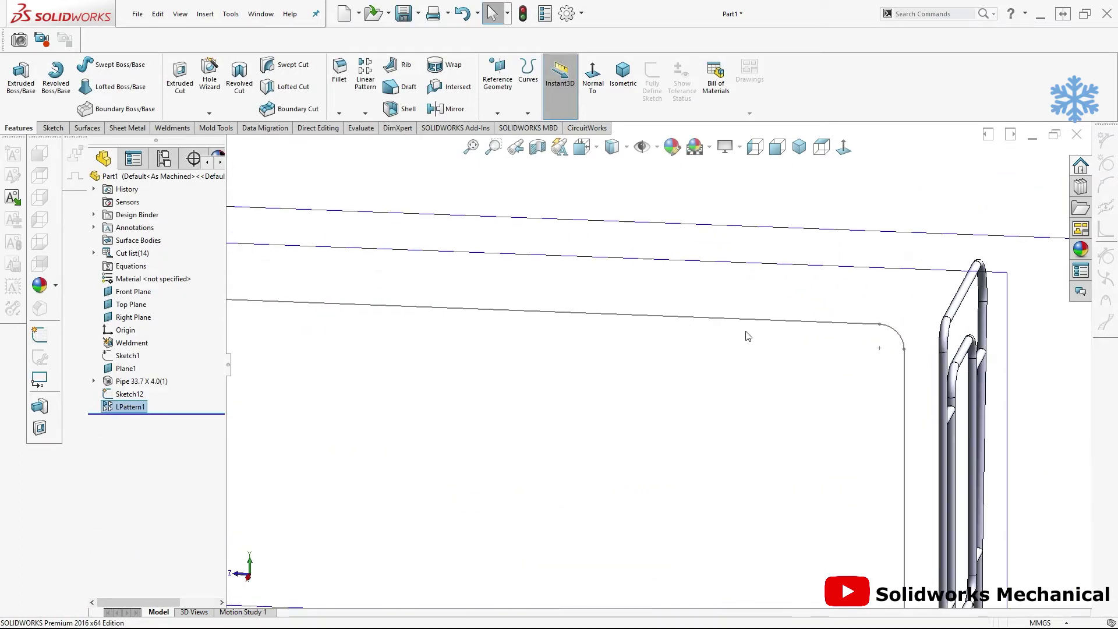
Reopen Sketch12 for editing, viewed normal to its plane
left_click(115, 397)
right_click(117, 396)
left_click(123, 356)
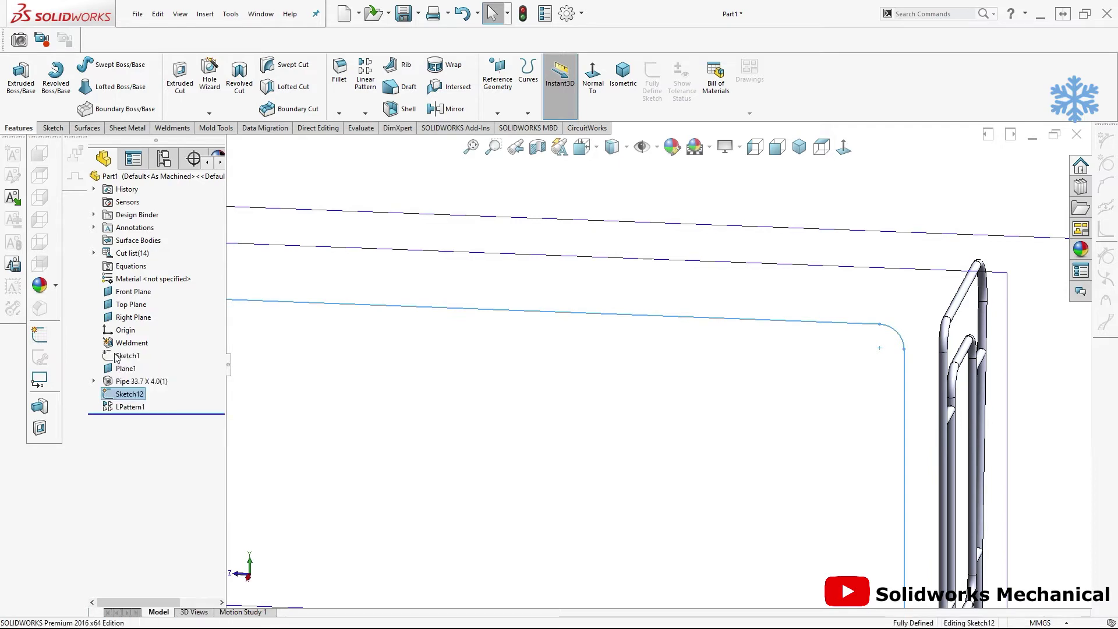
left_click(843, 150)
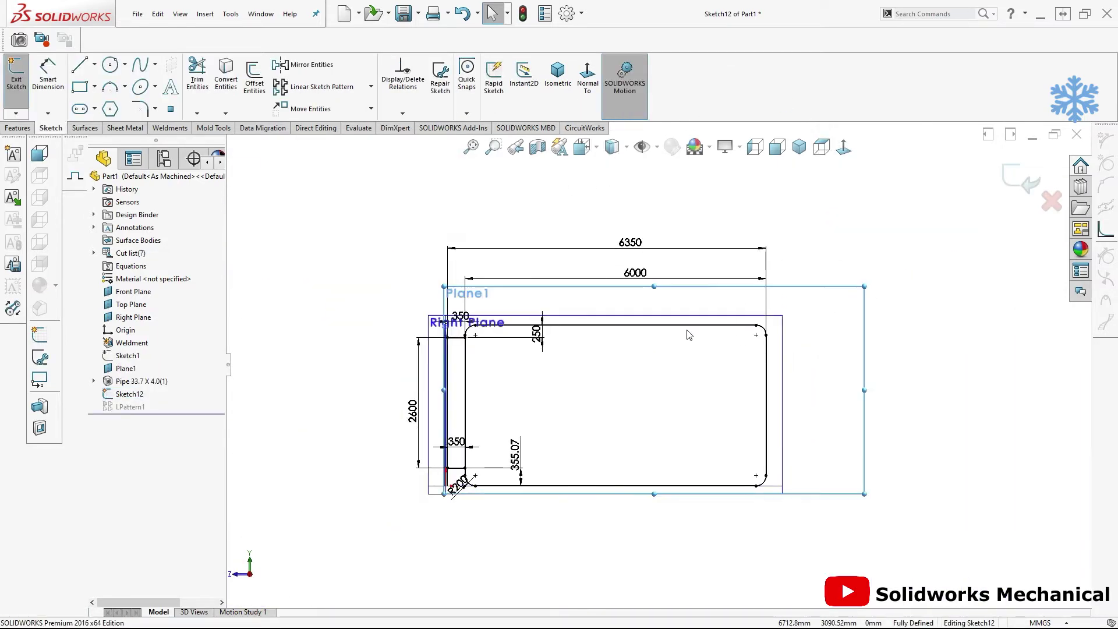
Draw two short horizontal lines off the rectangle's right edge
key("l")
scroll(747, 347, "down", 2)
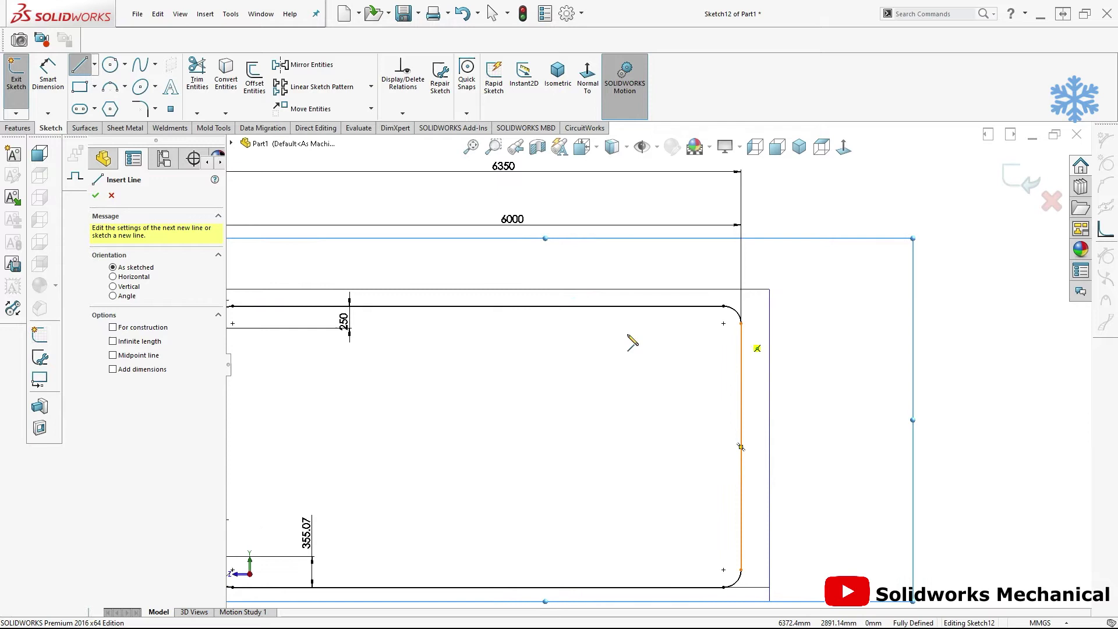
scroll(738, 343, "up", 2)
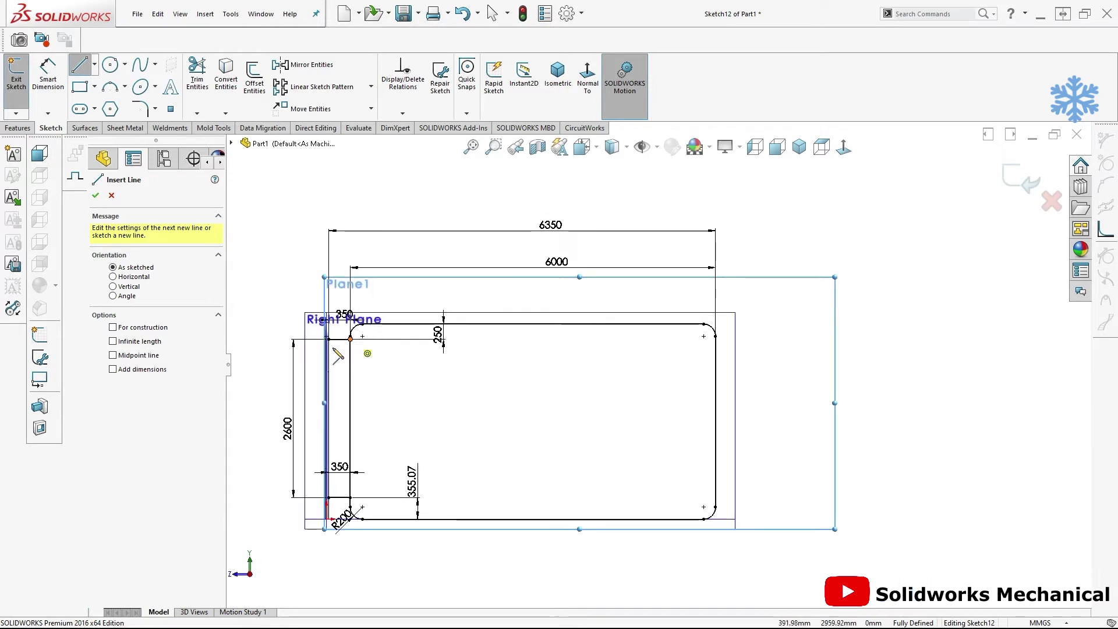
left_click(714, 344)
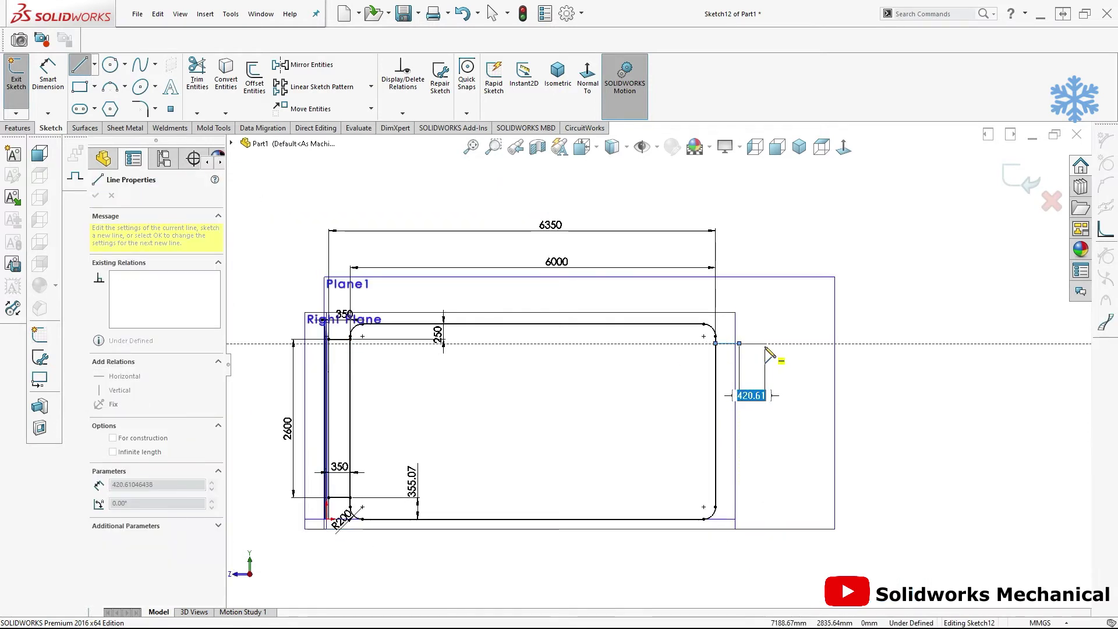
key("Escape")
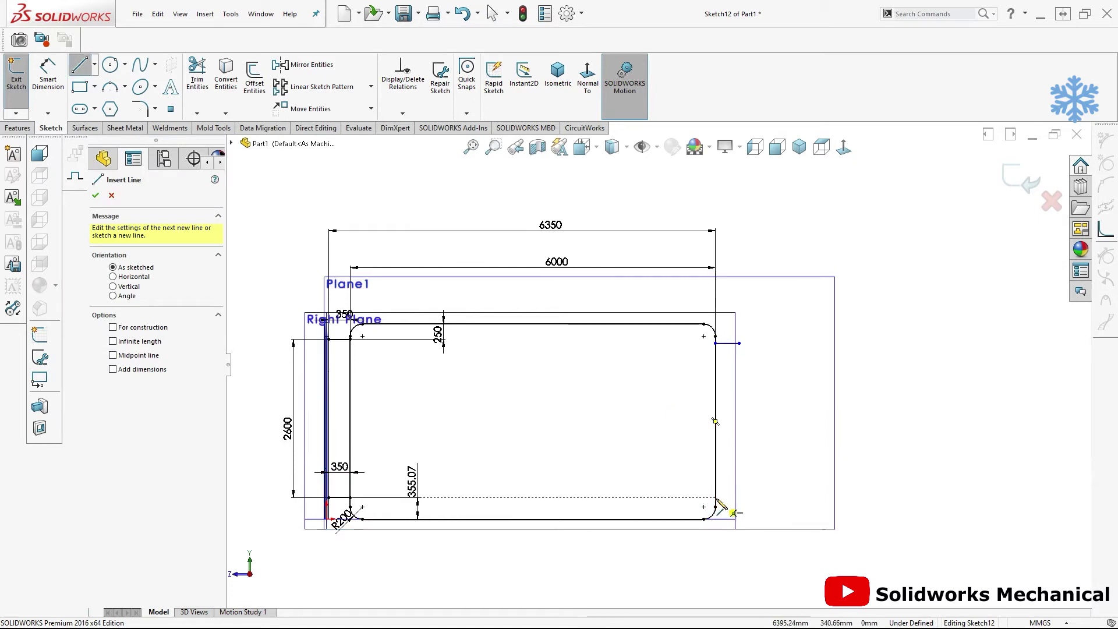
left_click(715, 497)
left_click(739, 498)
key("Escape")
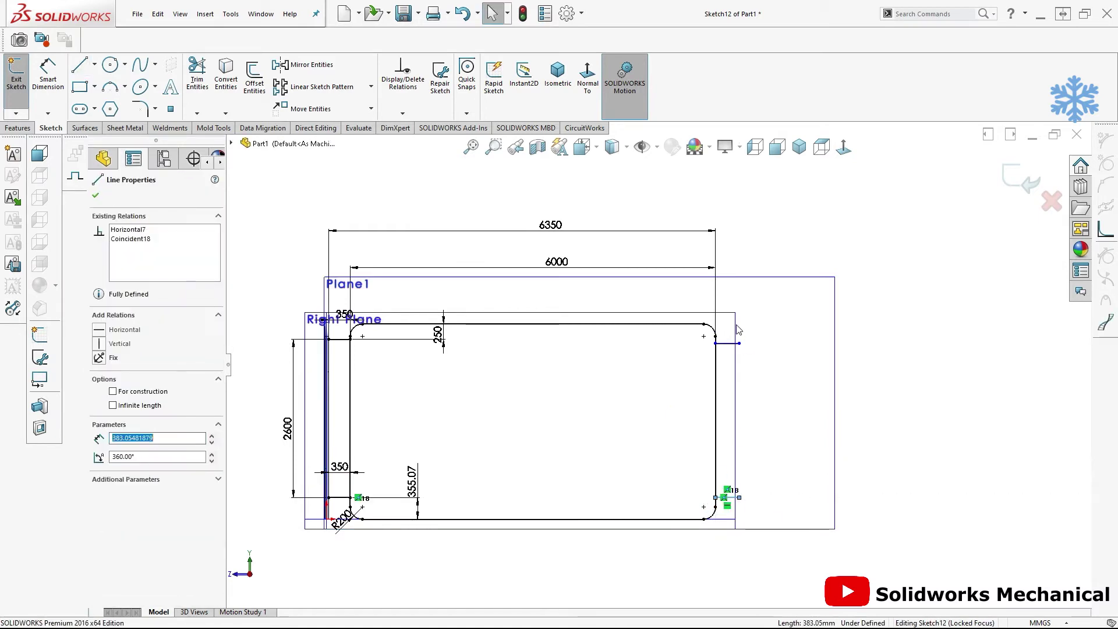
Make the two short lines parallel
left_click(729, 344, "ctrl")
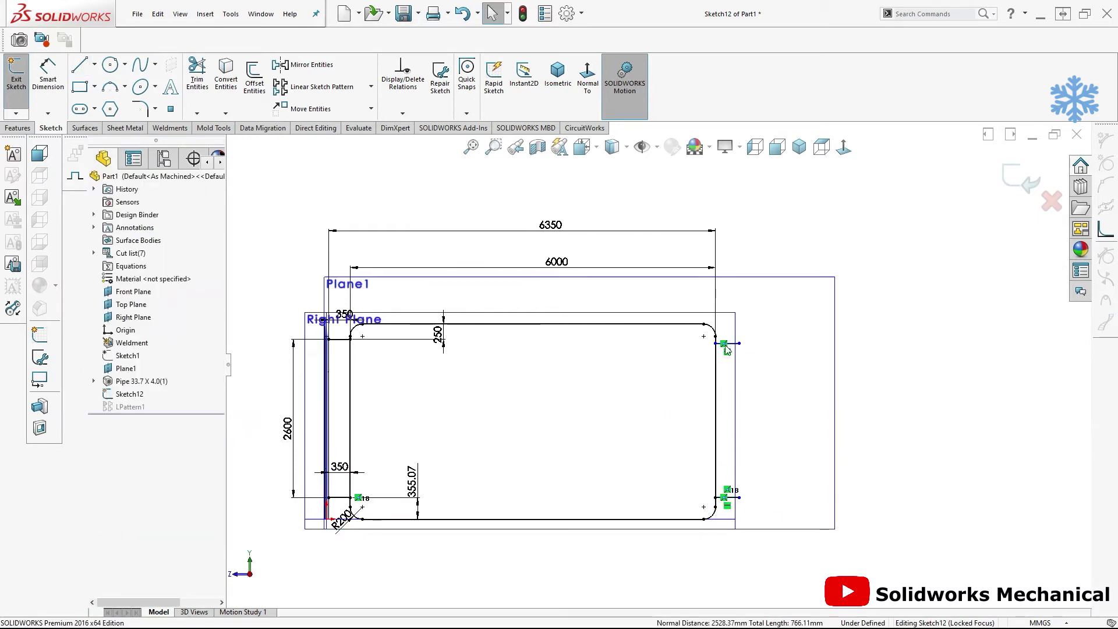
left_click(718, 499)
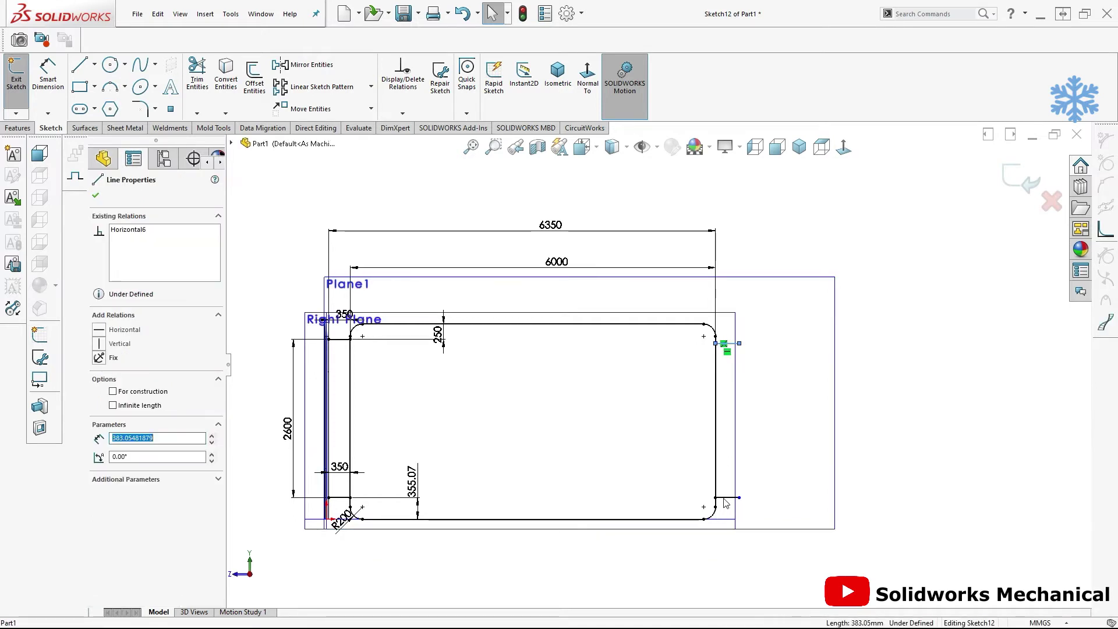
left_click(339, 498, "ctrl")
left_click(119, 453)
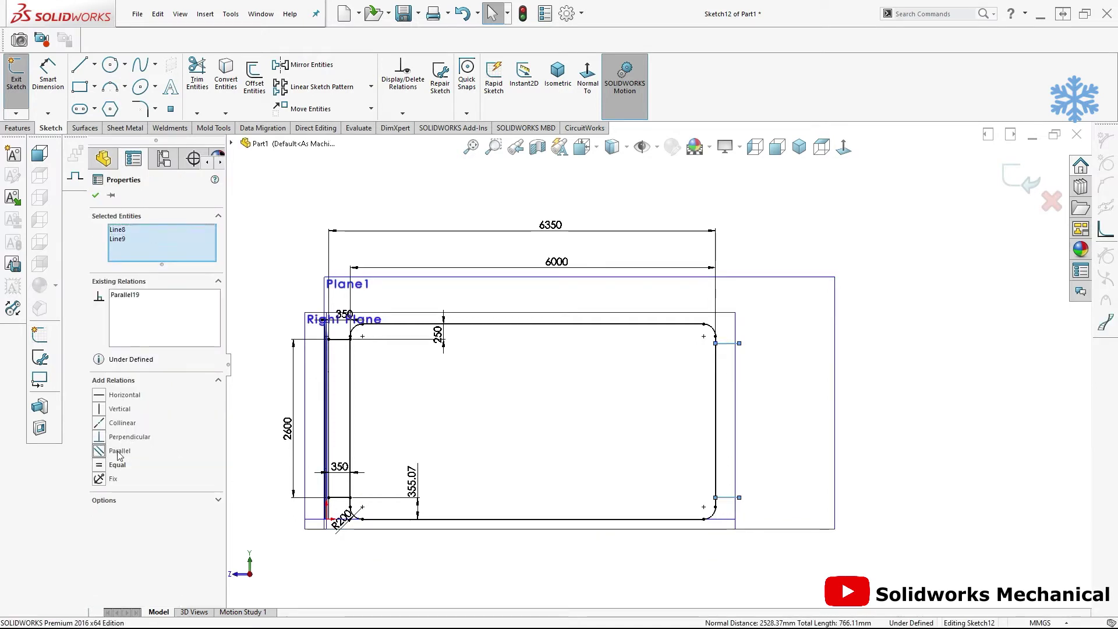
left_click(793, 461)
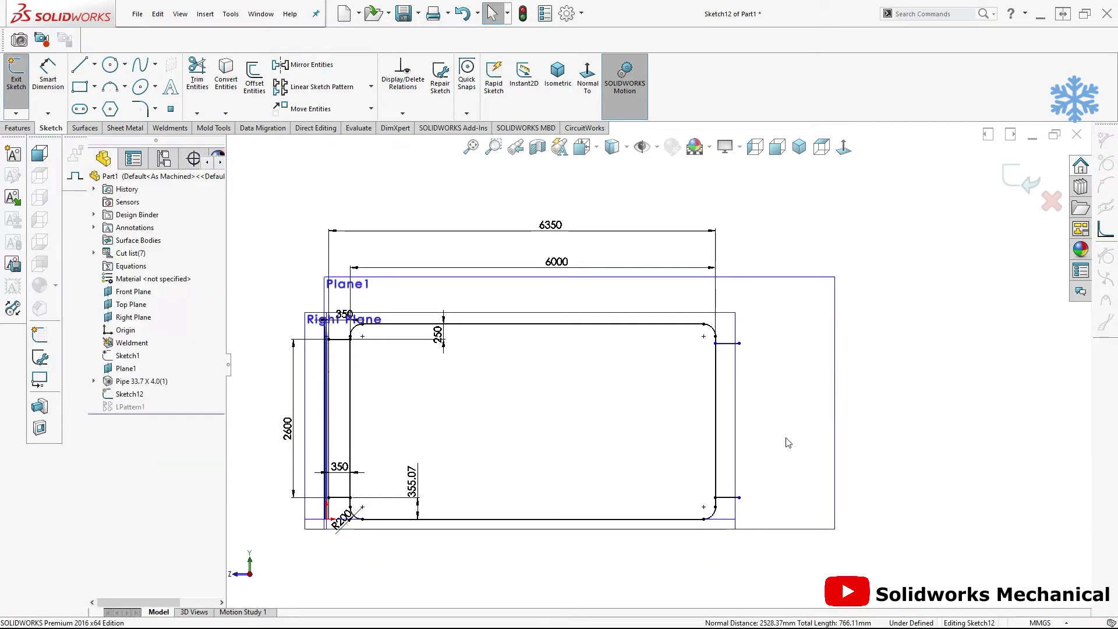
Dimension the two short lines 2600 apart
key("d")
left_click(728, 498)
left_click(728, 343)
left_click(794, 419)
type("2600")
key("Return")
Set the upper short line length to 350 and exit the sketch
left_click(732, 345)
left_click(766, 256)
type("350")
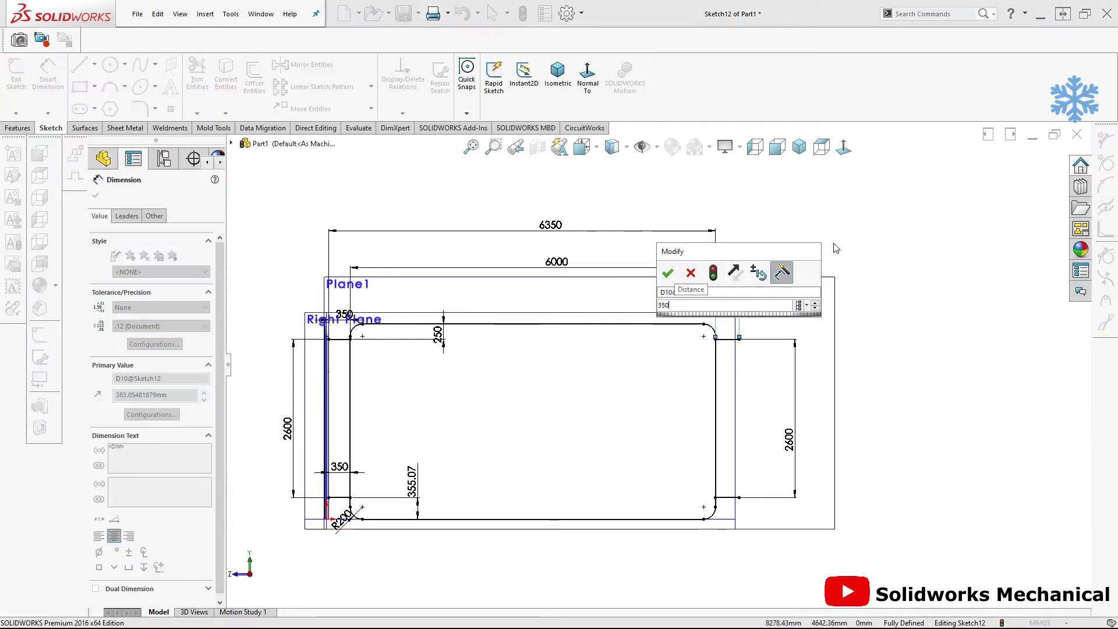
key("Return")
left_click(1025, 178)
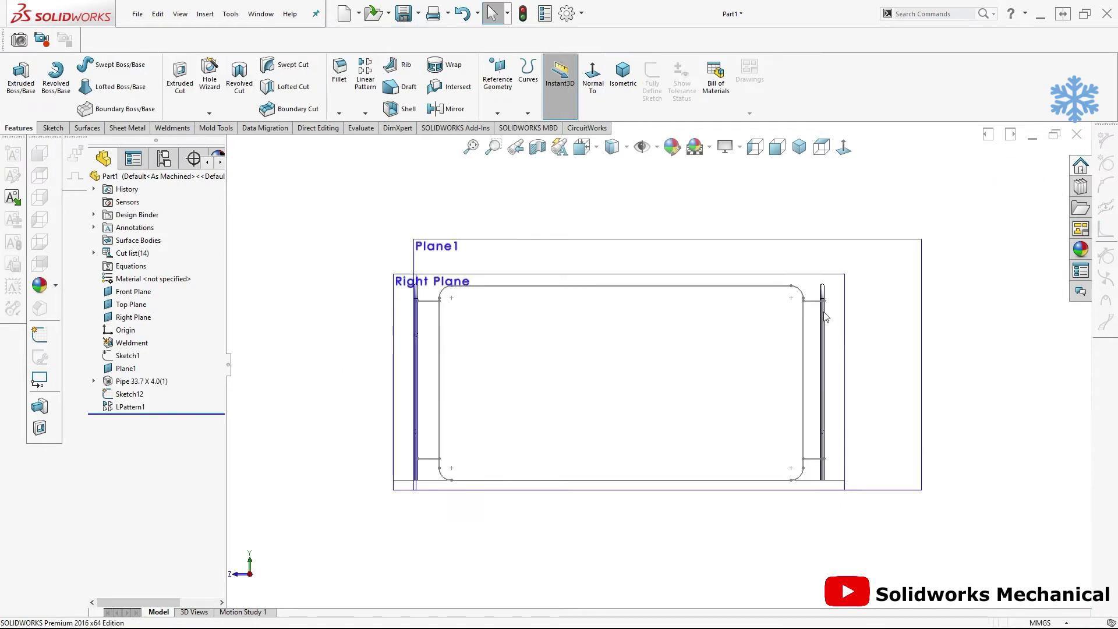
scroll(757, 305, "down", 2)
scroll(777, 312, "down", 3)
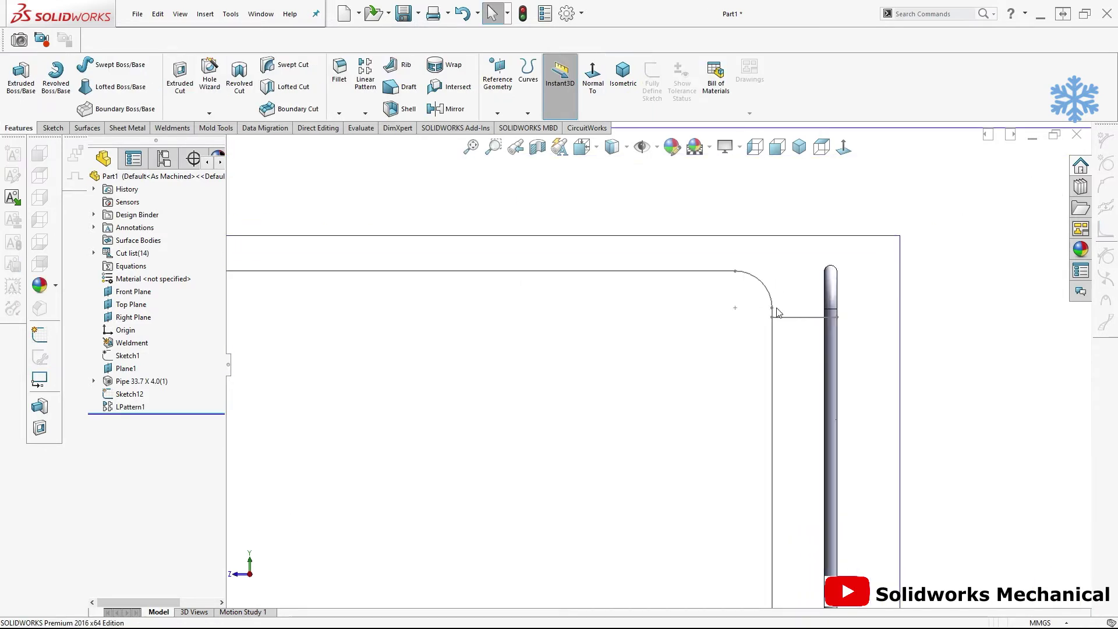
left_click(829, 301)
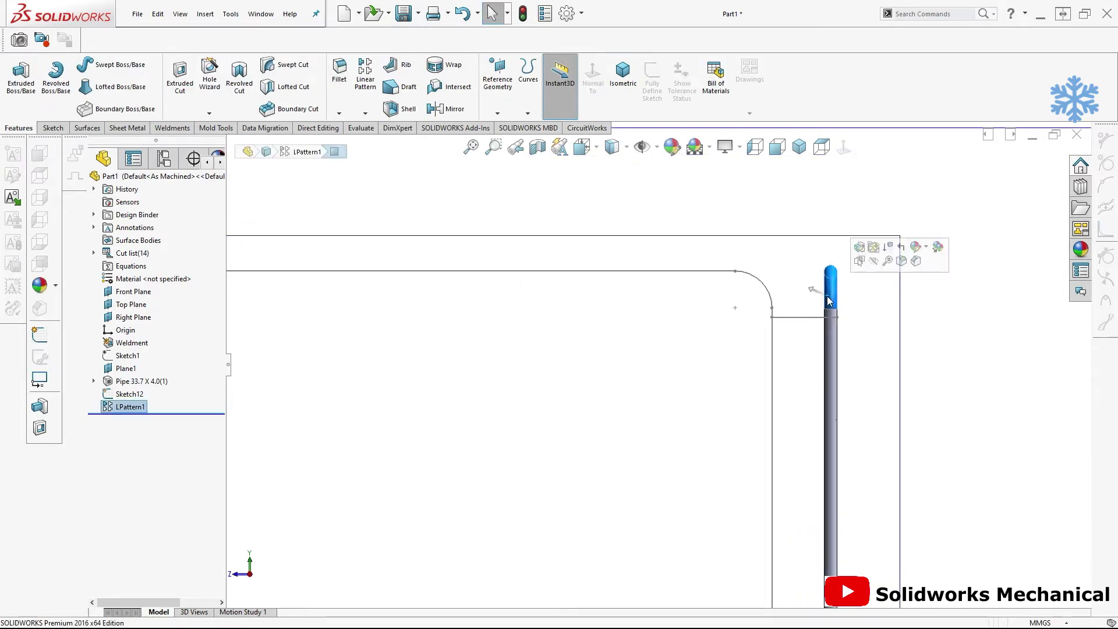
left_click(829, 326)
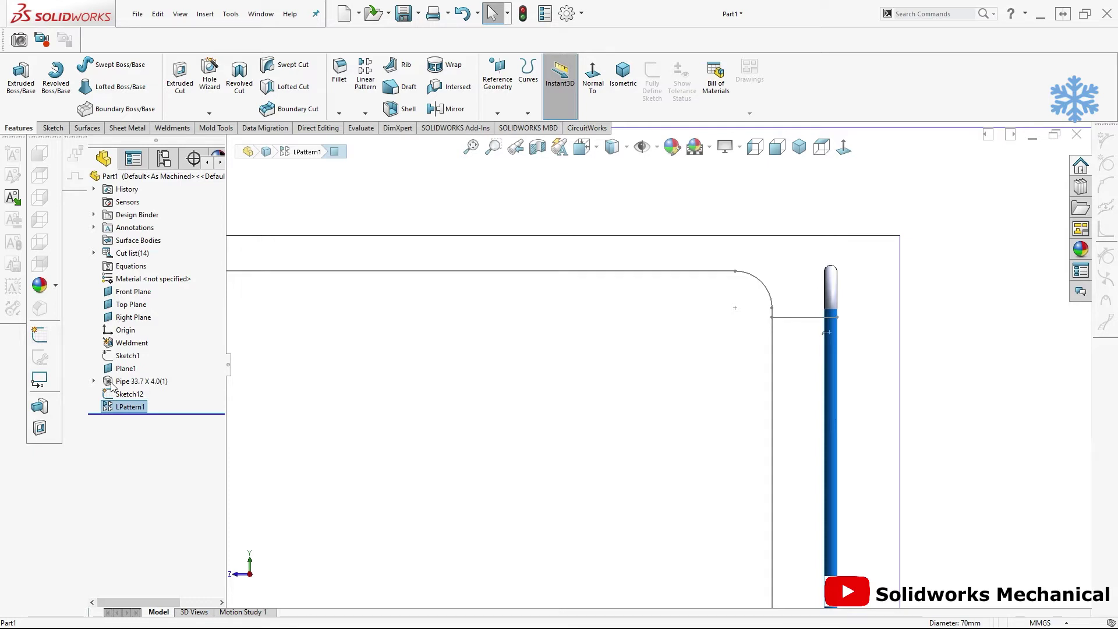
scroll(840, 319, "up", 3)
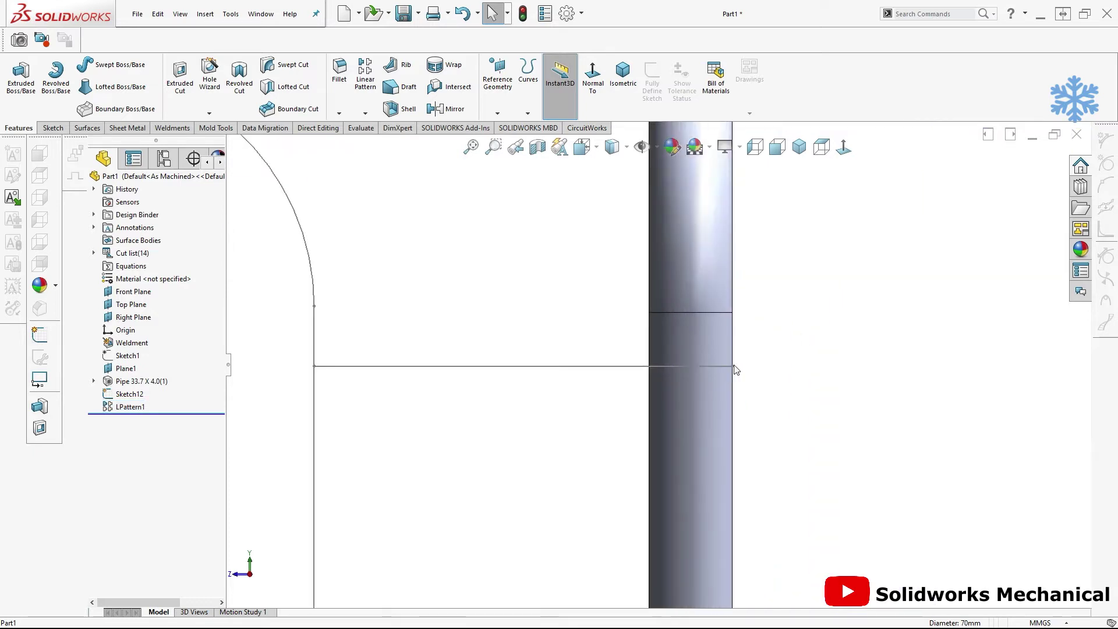
scroll(734, 366, "up", 3)
key("ctrl+b")
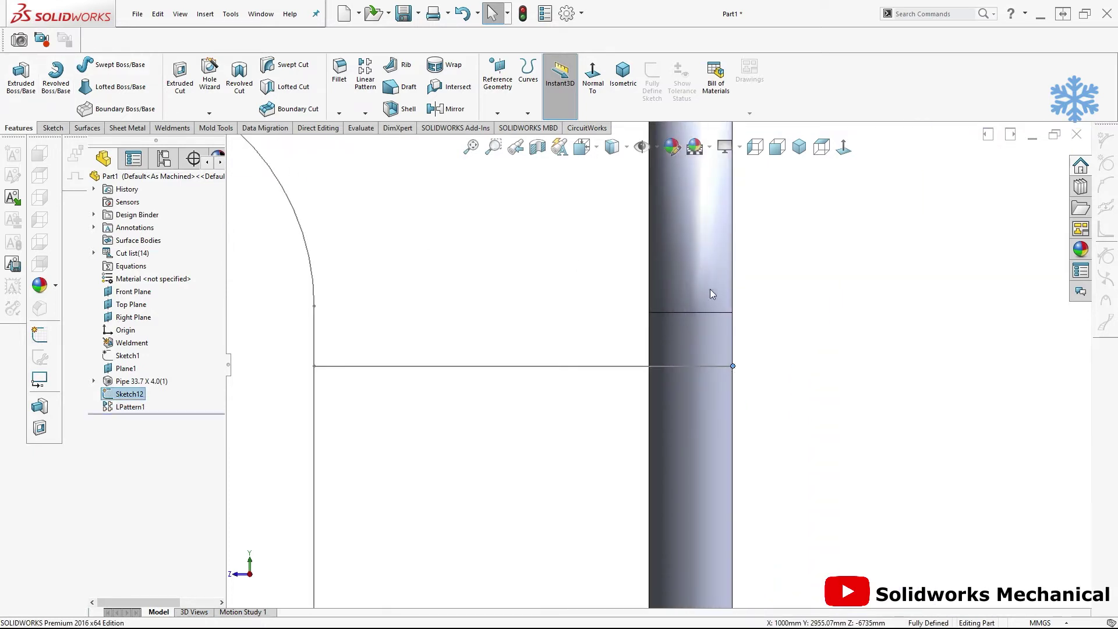
left_click(143, 391)
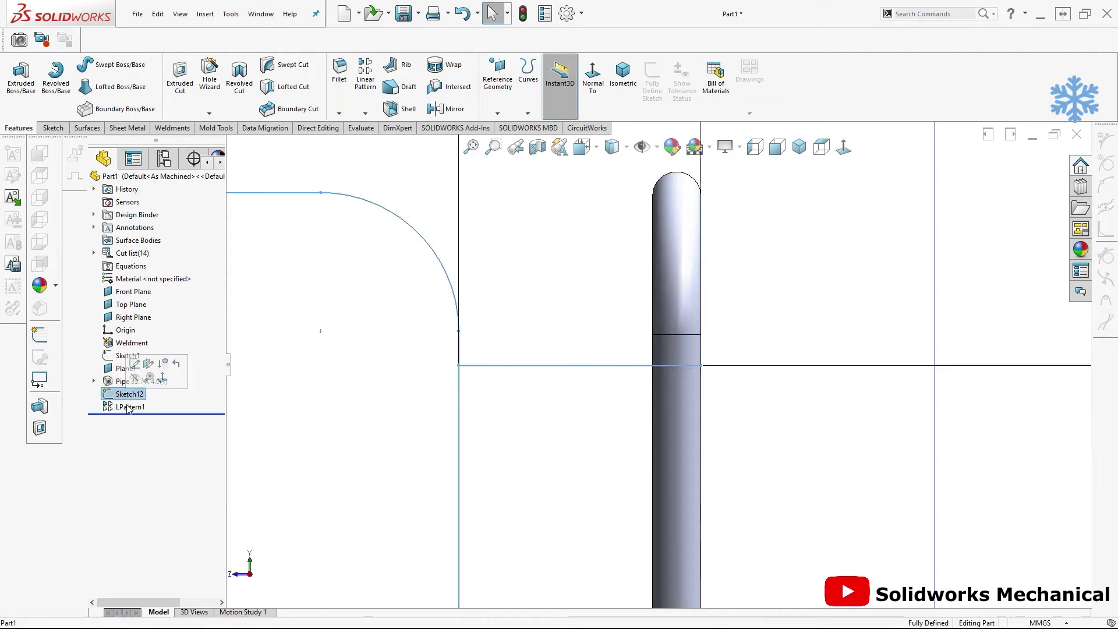
left_click(128, 381)
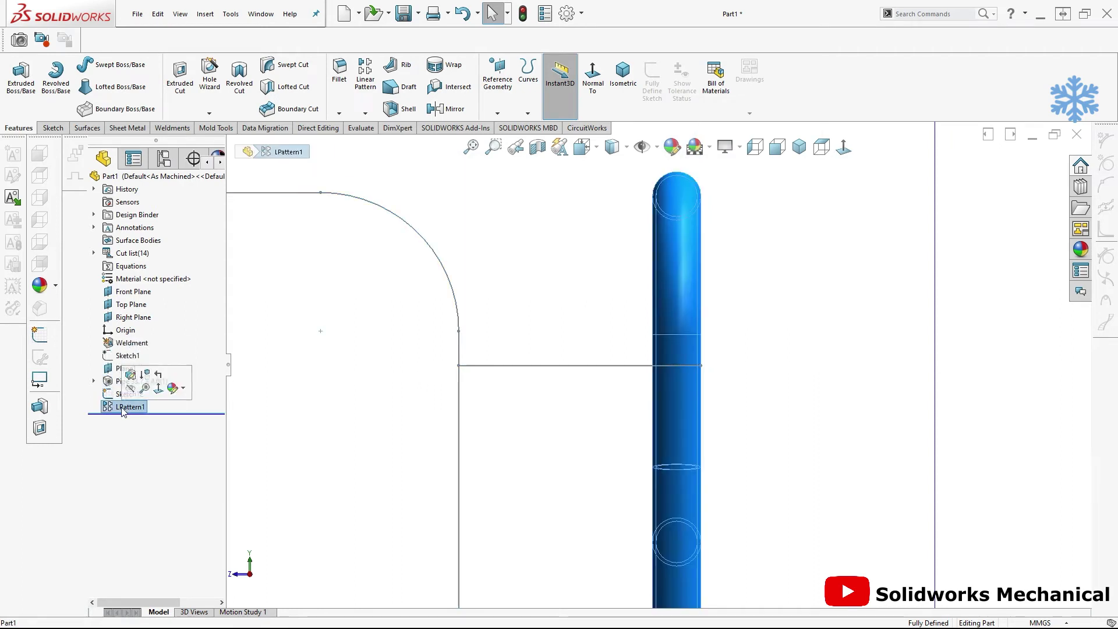
left_click(133, 371)
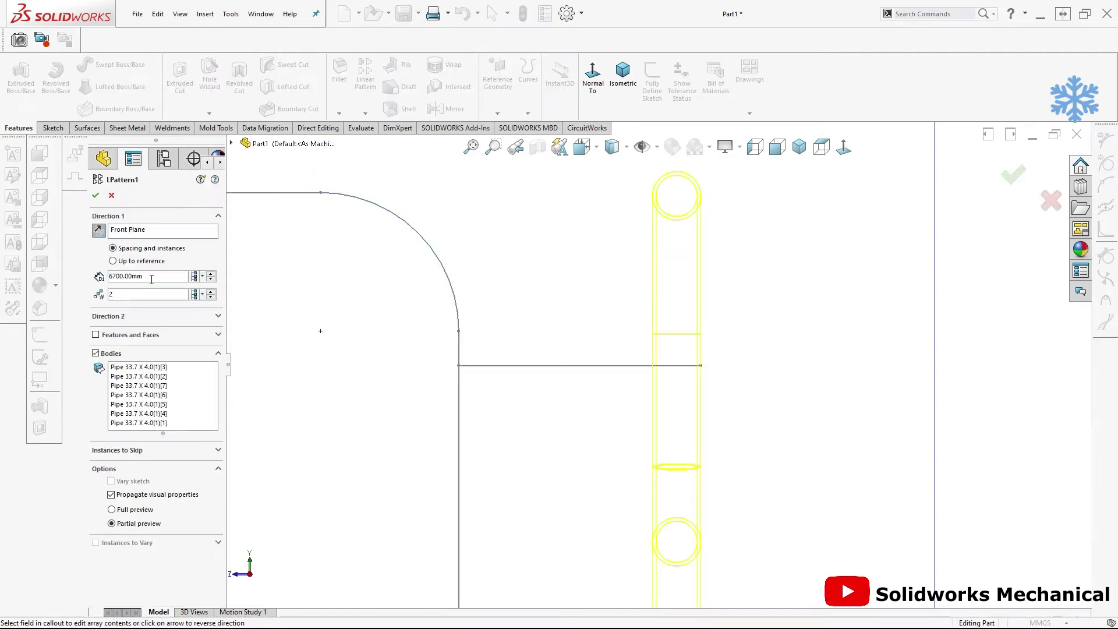
type("6700")
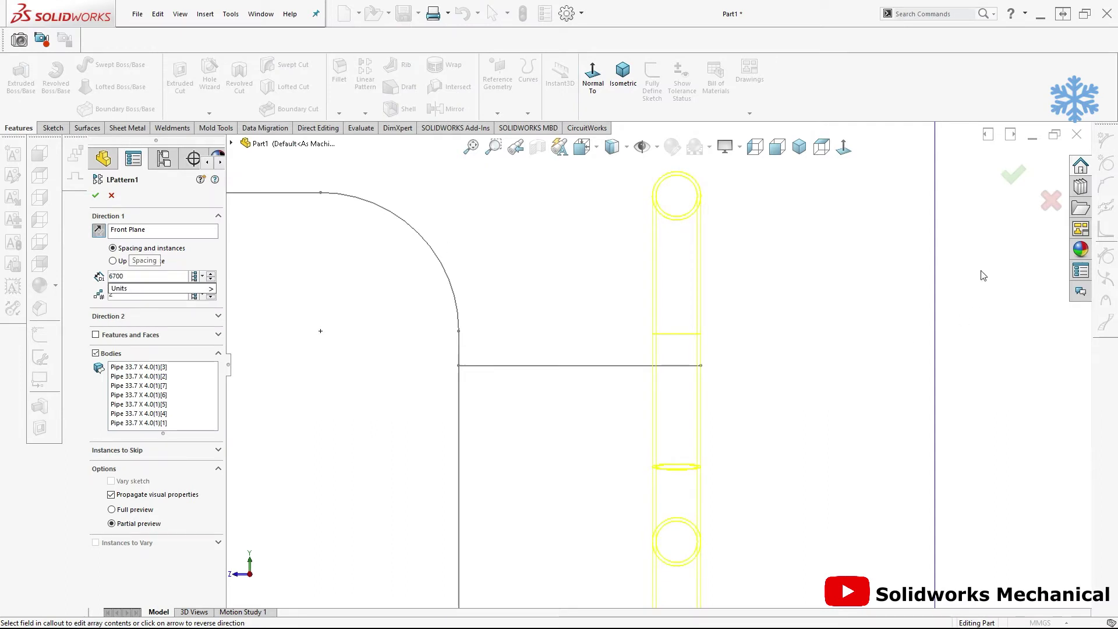
key("Return")
key("Return")
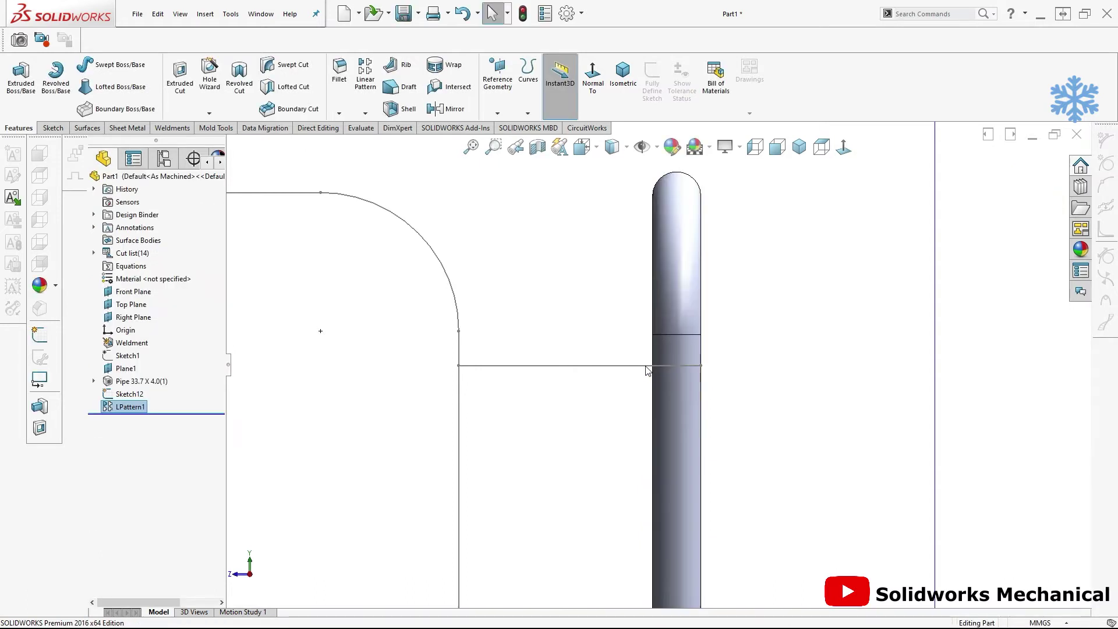
left_click(646, 366)
Edit Sketch12, re-enter its 350 dimension, and rebuild the model
left_click(136, 395)
left_click(146, 358)
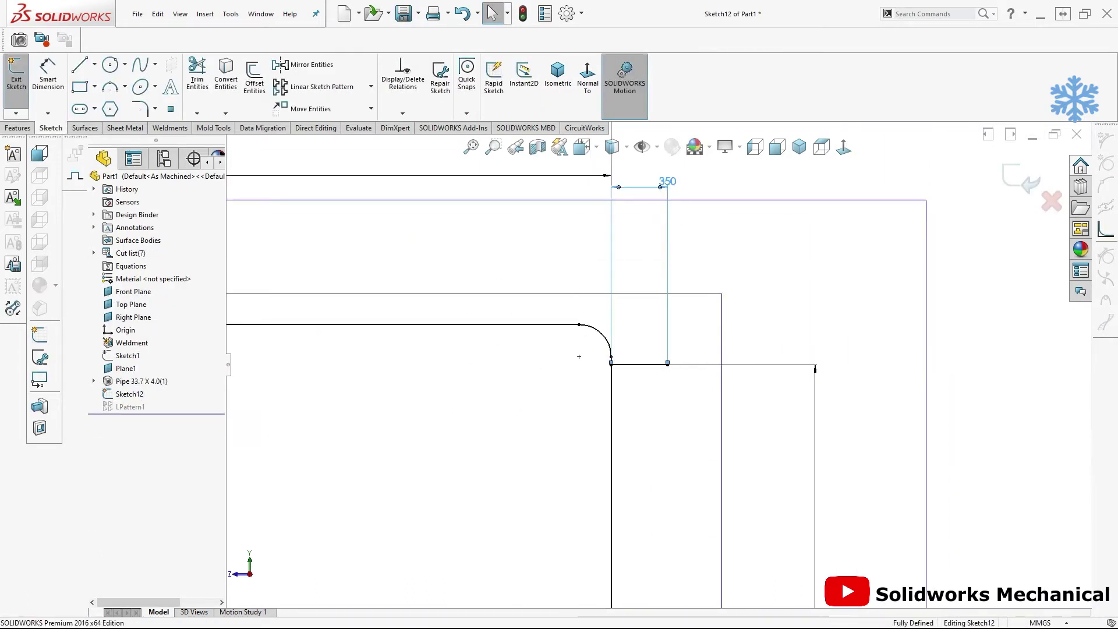
double_click(666, 180)
type("350")
key("Return")
scroll(923, 312, "up", 3)
scroll(822, 408, "up", 3)
scroll(748, 413, "up", 3)
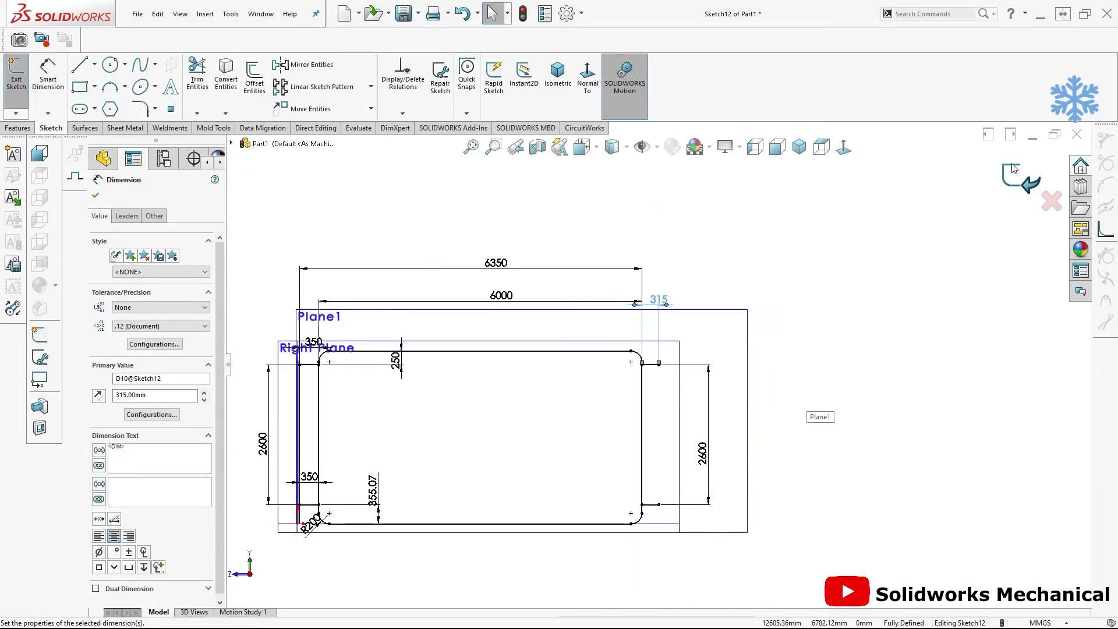
left_click(1019, 180)
Inspect the sketch line beside the pipe, the pipe feature and Sketch12
scroll(653, 375, "down", 3)
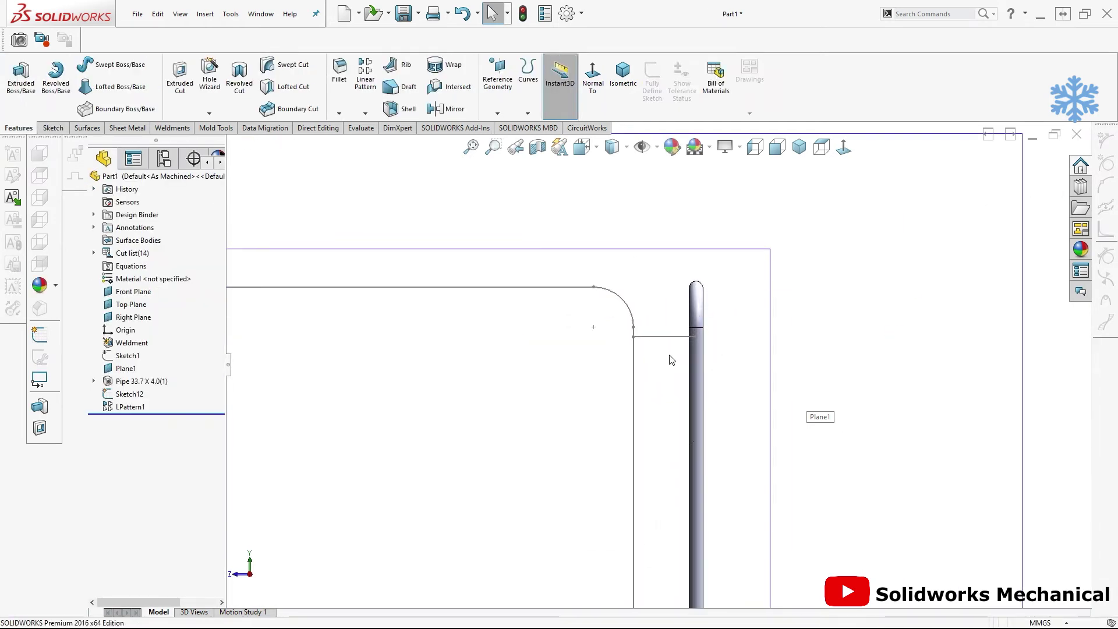
scroll(664, 364, "down", 3)
scroll(690, 350, "down", 2)
left_click(694, 365)
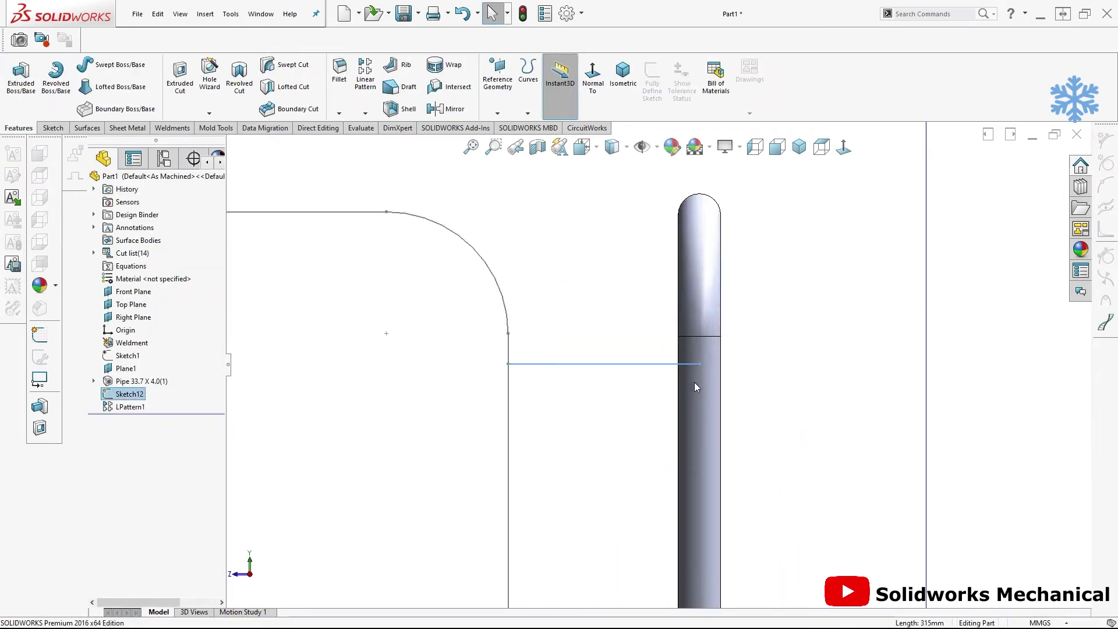
scroll(696, 379, "up", 4)
scroll(765, 381, "up", 6)
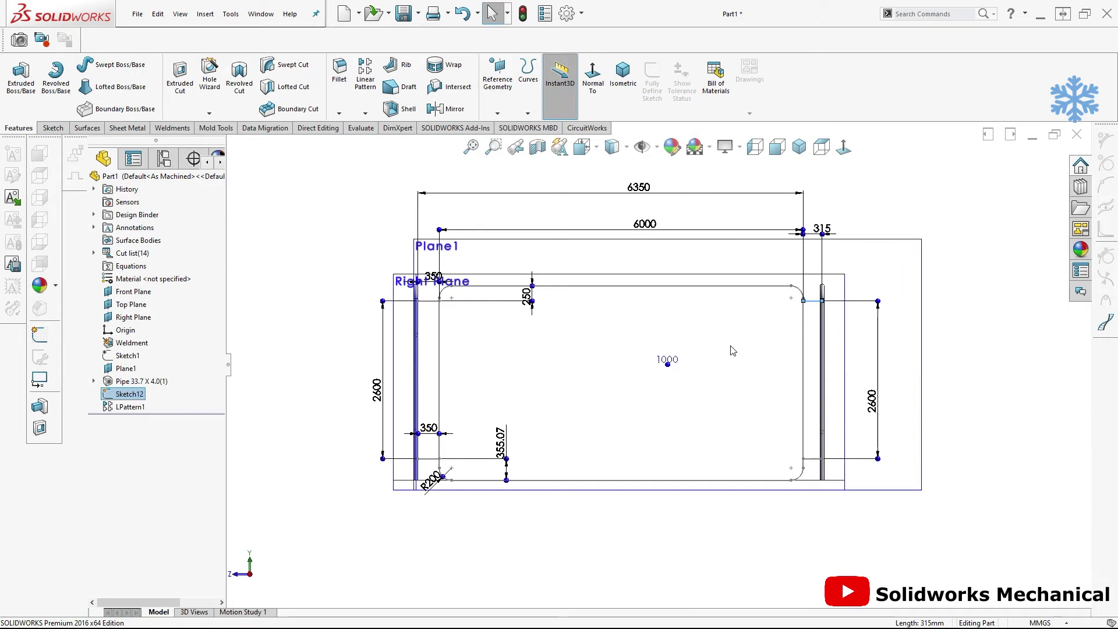
left_click(141, 381)
left_click(133, 395)
left_click(143, 363)
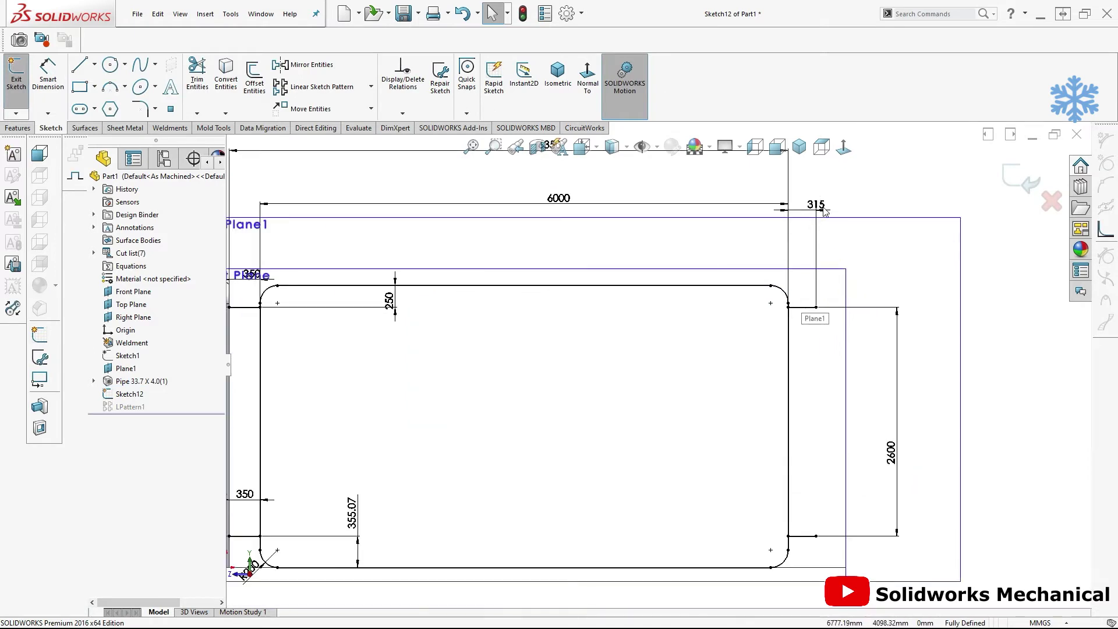
left_click(1011, 183)
Move Sketch12 below LPattern1 and make its corner endpoint coincident with the pipe edge
left_click_drag(129, 394, 152, 412)
right_click(132, 412)
left_click(142, 362)
scroll(764, 312, "down", 5)
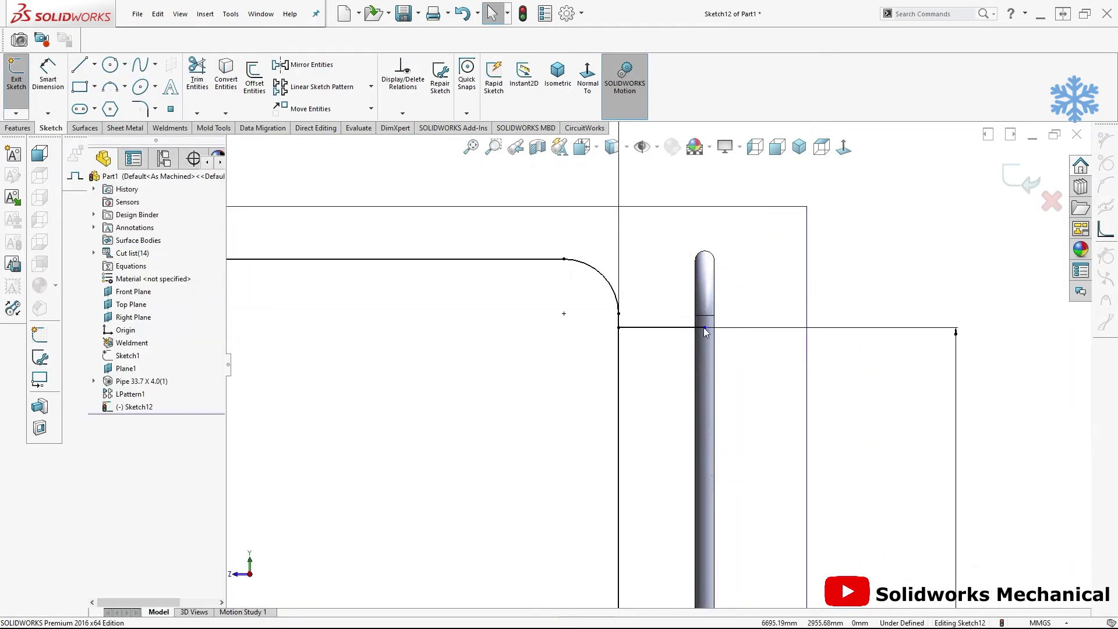
left_click(704, 328)
left_click(695, 319, "ctrl")
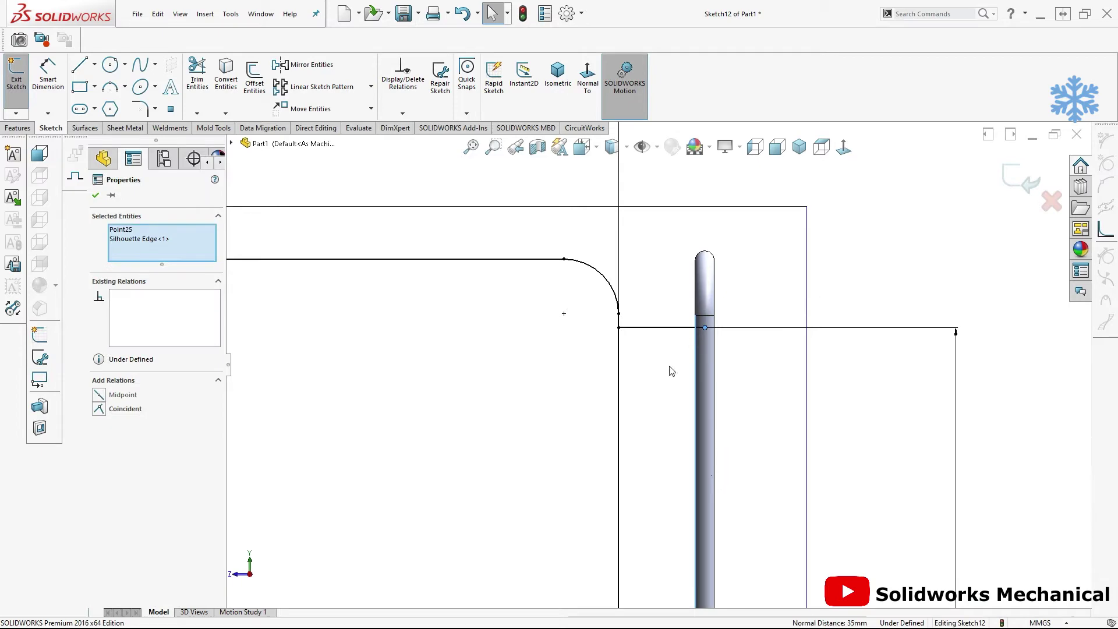
left_click(140, 410)
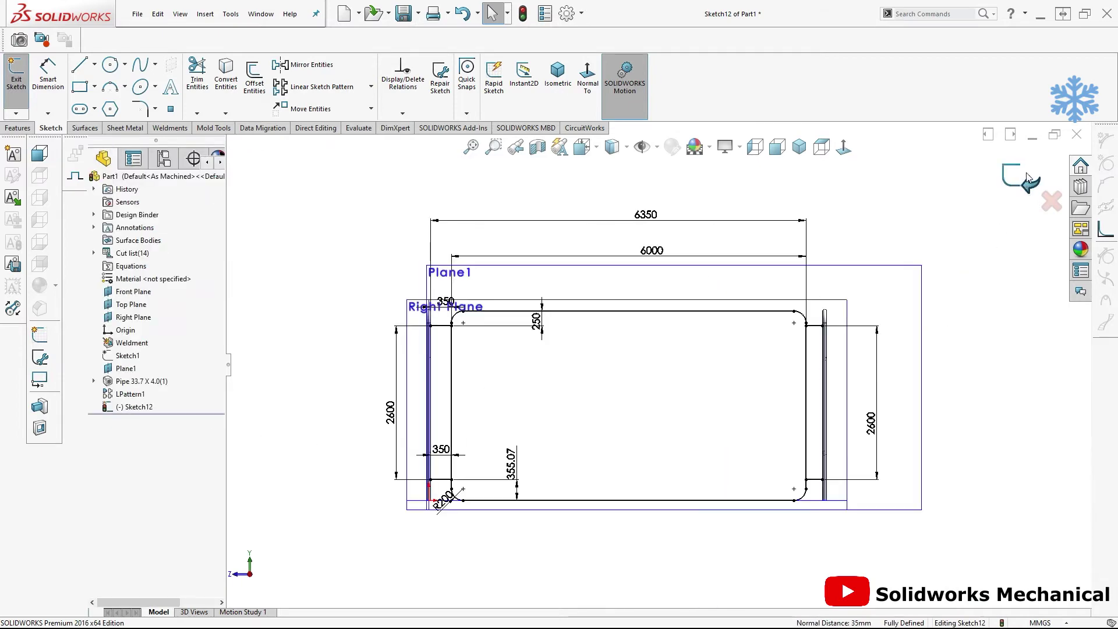
left_click(1028, 179)
mouse_move(571, 357)
middle_mouse_down()
mouse_move(675, 428)
mouse_move(724, 436)
mouse_move(644, 387)
mouse_move(600, 387)
middle_mouse_up()
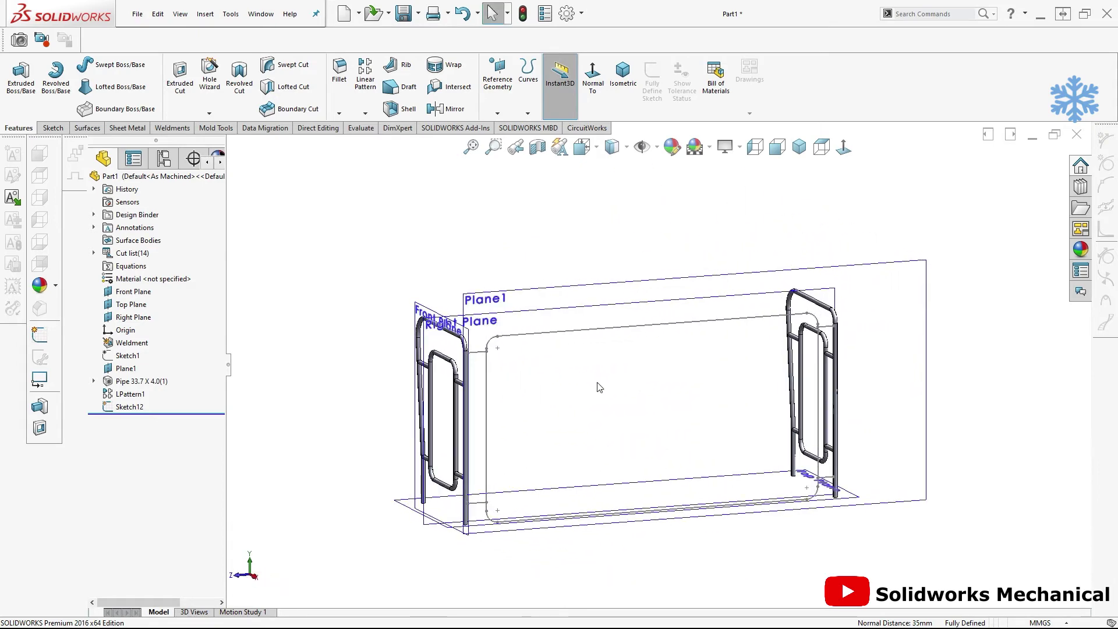
left_click(844, 146)
Start a weldment structural member using the ISO square tube profile
left_click(131, 407)
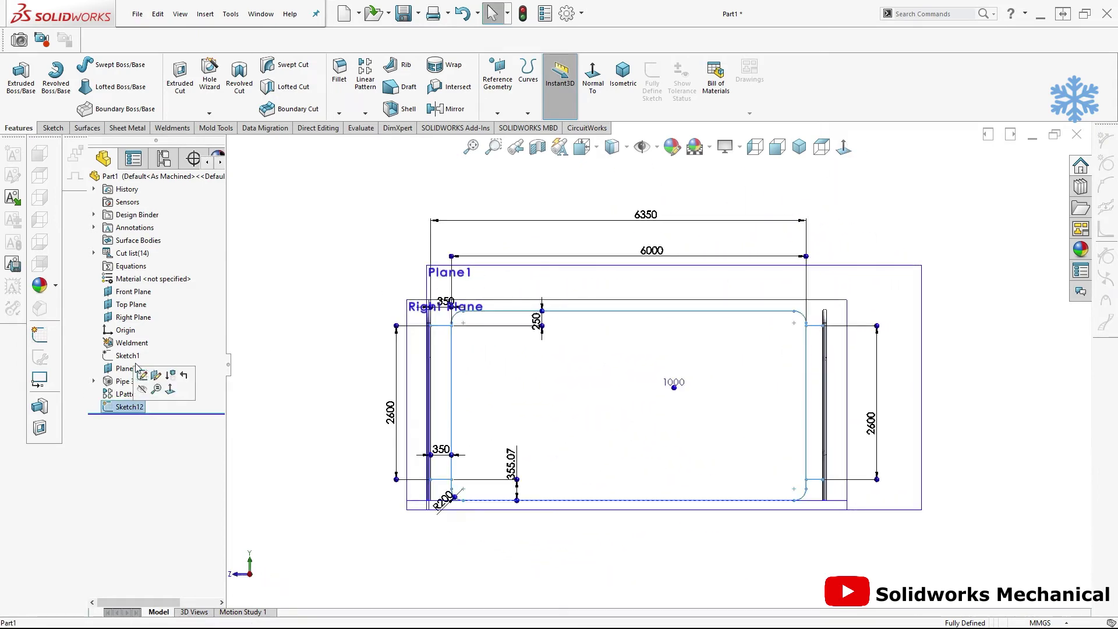
left_click(358, 341)
middle_click_drag(358, 340, 407, 326)
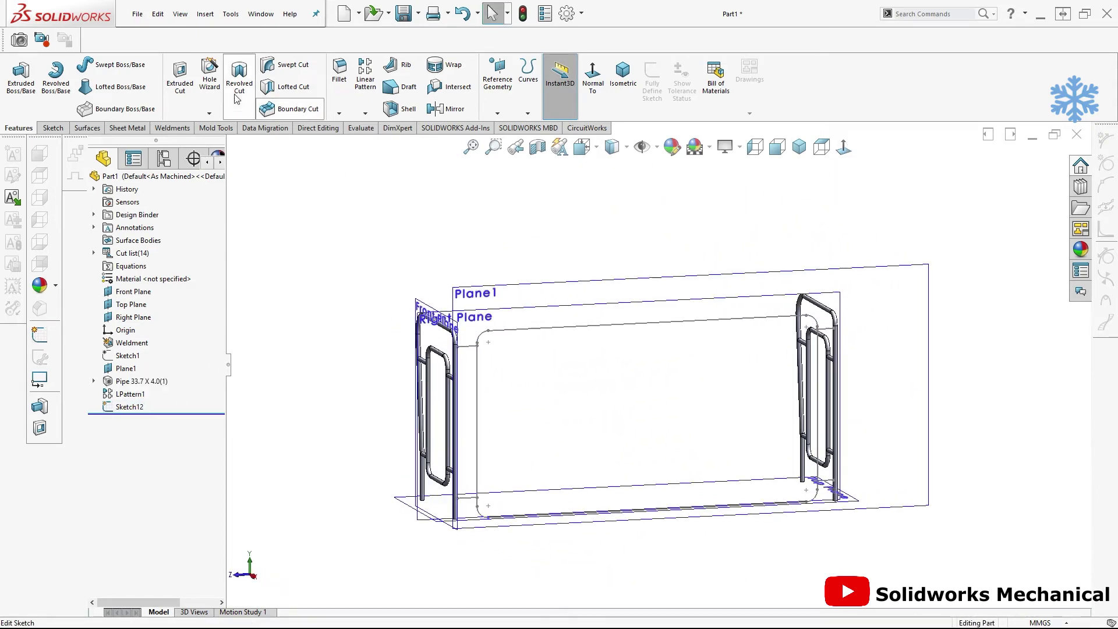
left_click(205, 14)
left_click(344, 215)
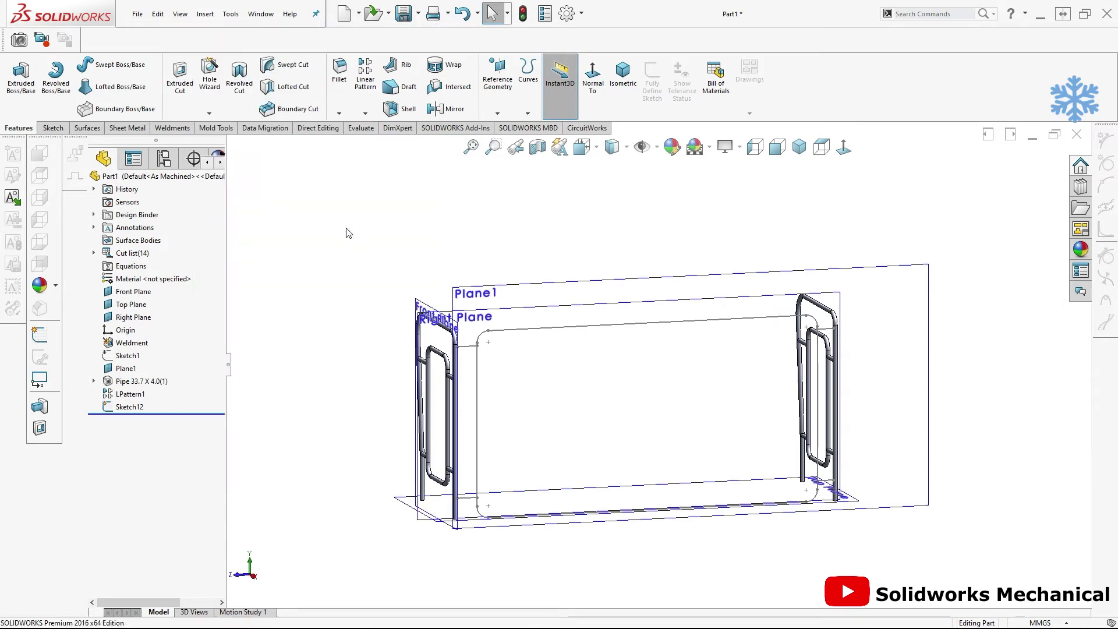
left_click(147, 322)
left_click(143, 295)
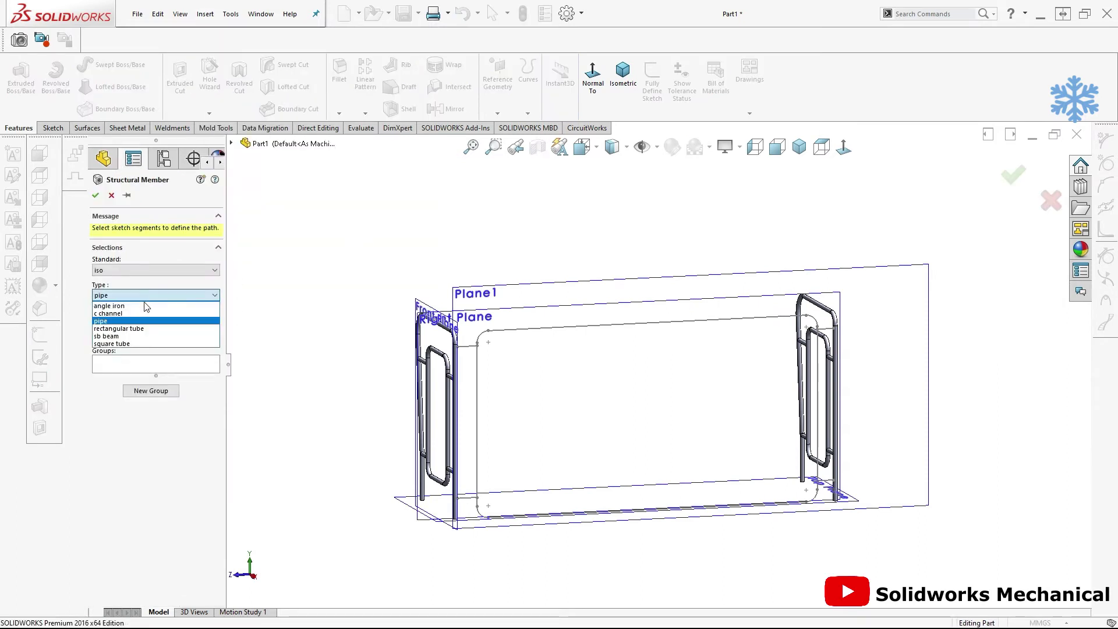
left_click(154, 338)
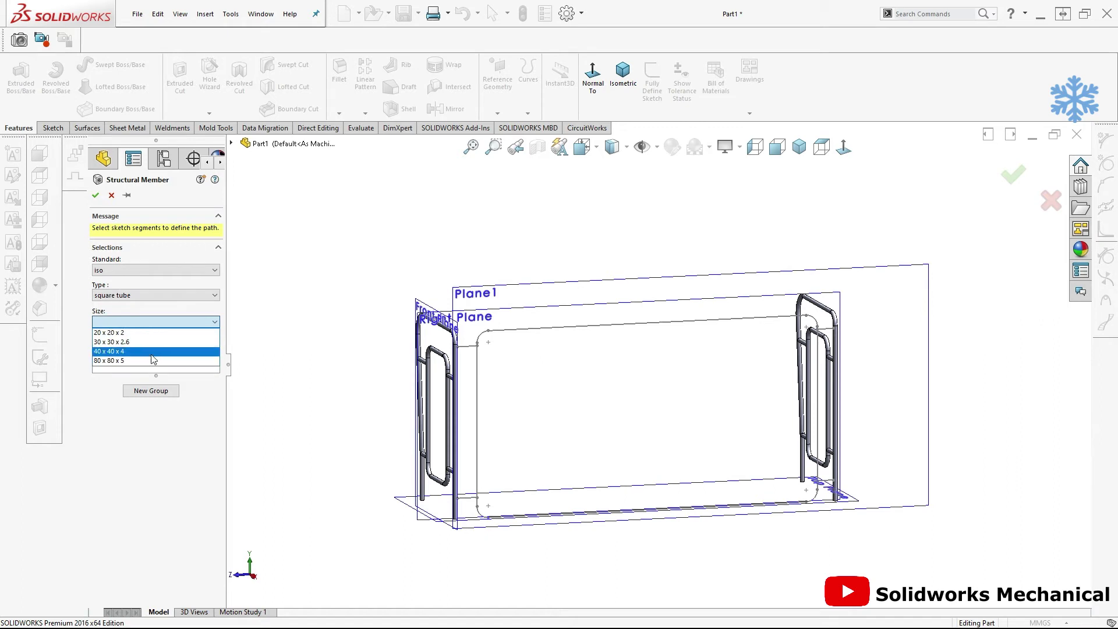
left_click(192, 366)
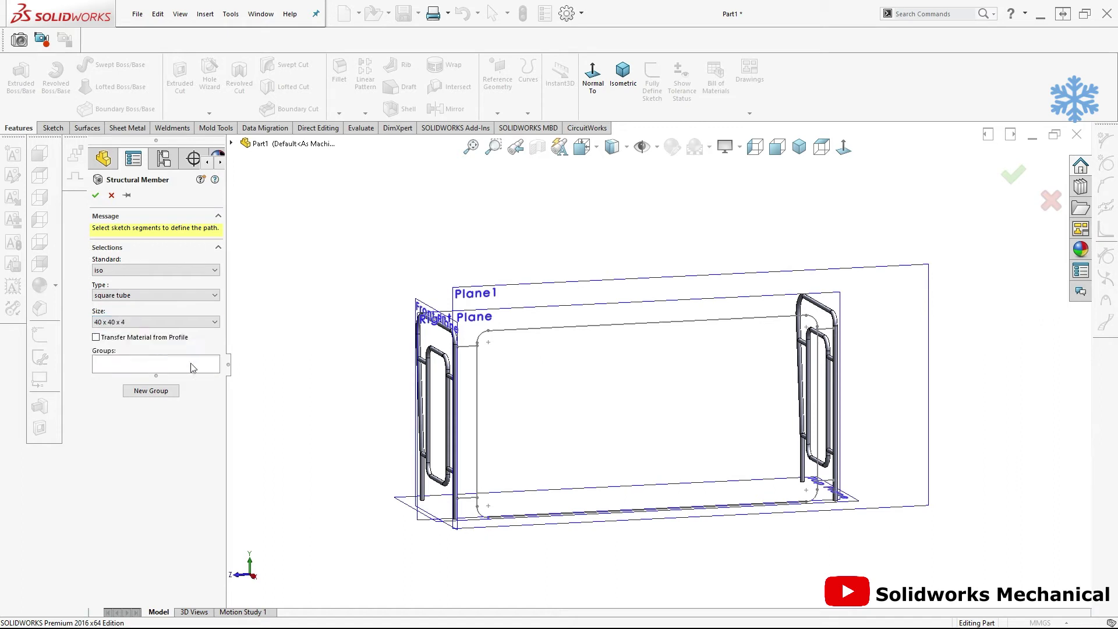
Select the top back-frame line and set the tube size to 80 x 80 x 5
left_click(570, 328)
left_click(163, 337)
left_click(161, 374)
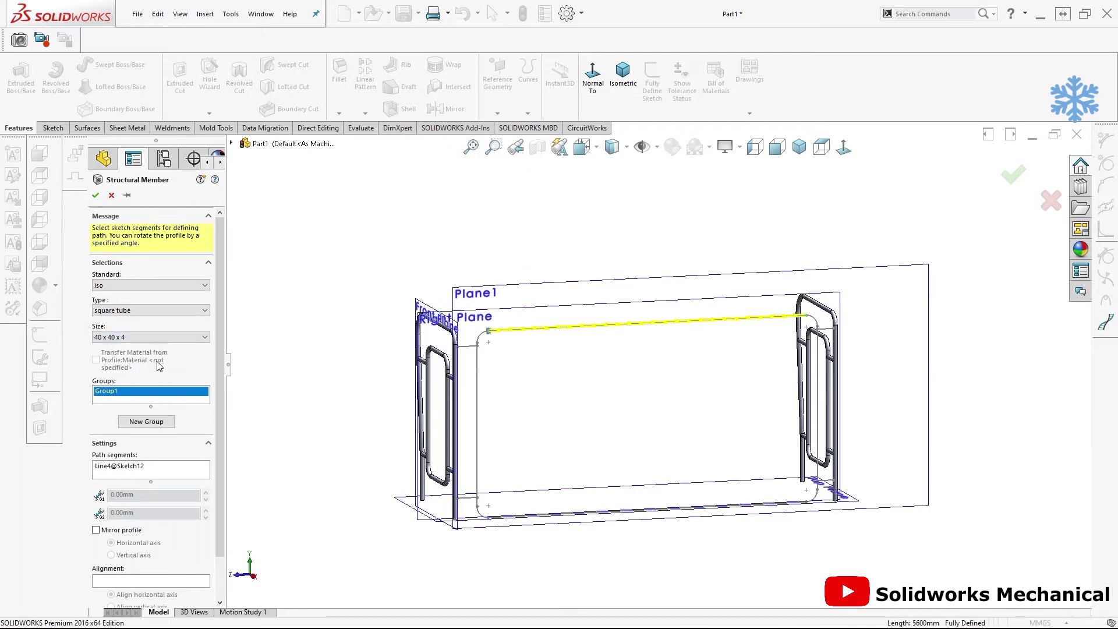
left_click(166, 330)
left_click(159, 369)
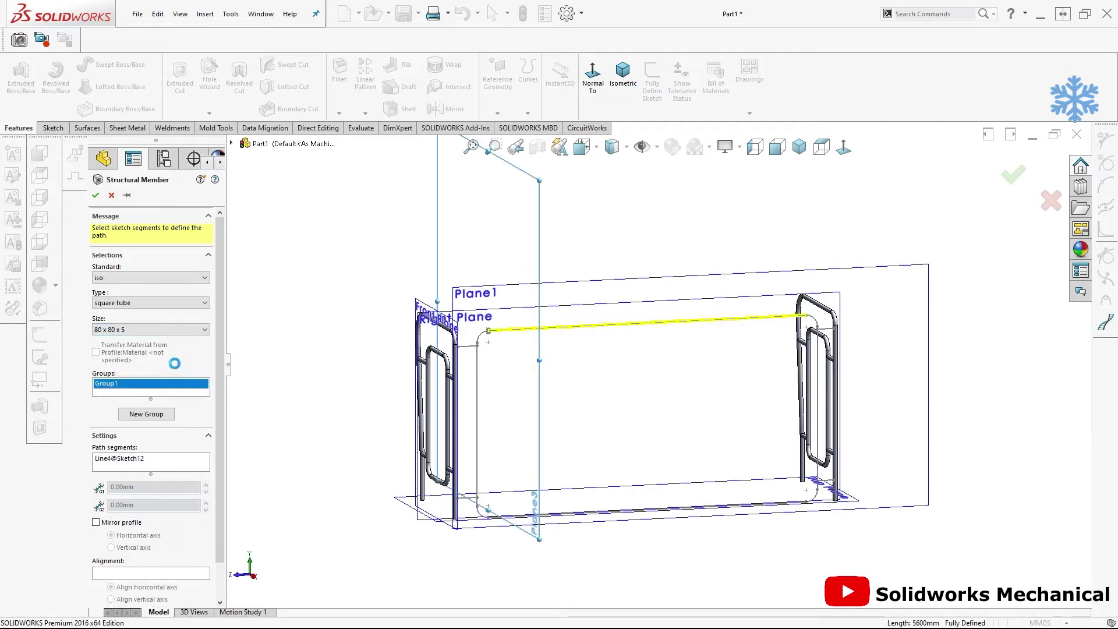
Add the remaining corner arcs and side and bottom lines to the path
left_click(482, 340)
left_click(476, 366)
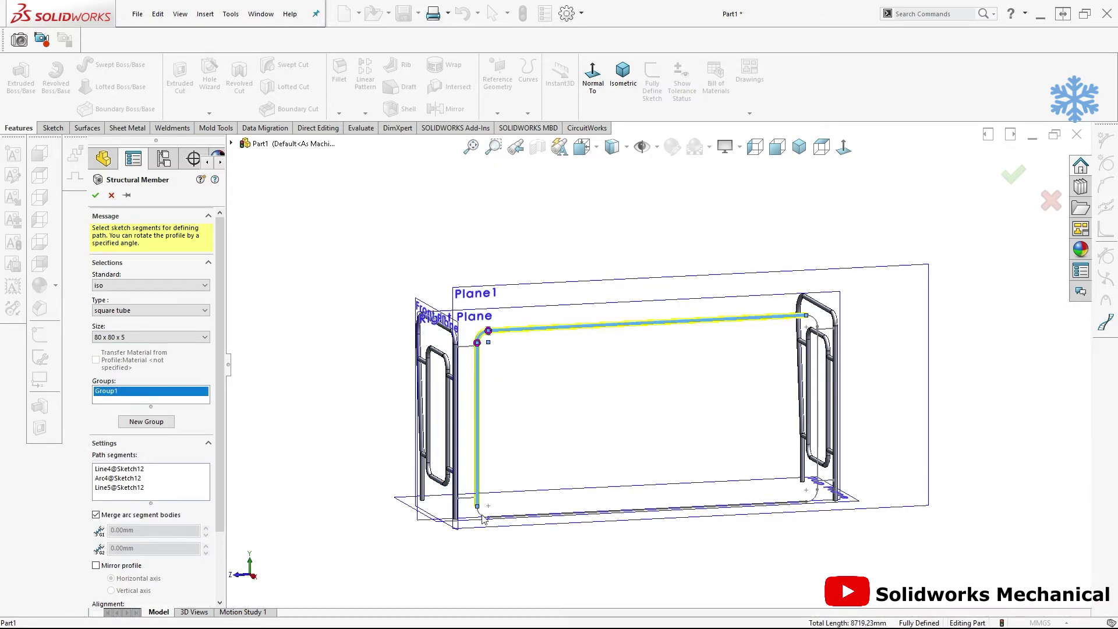
left_click(482, 515)
left_click(791, 503)
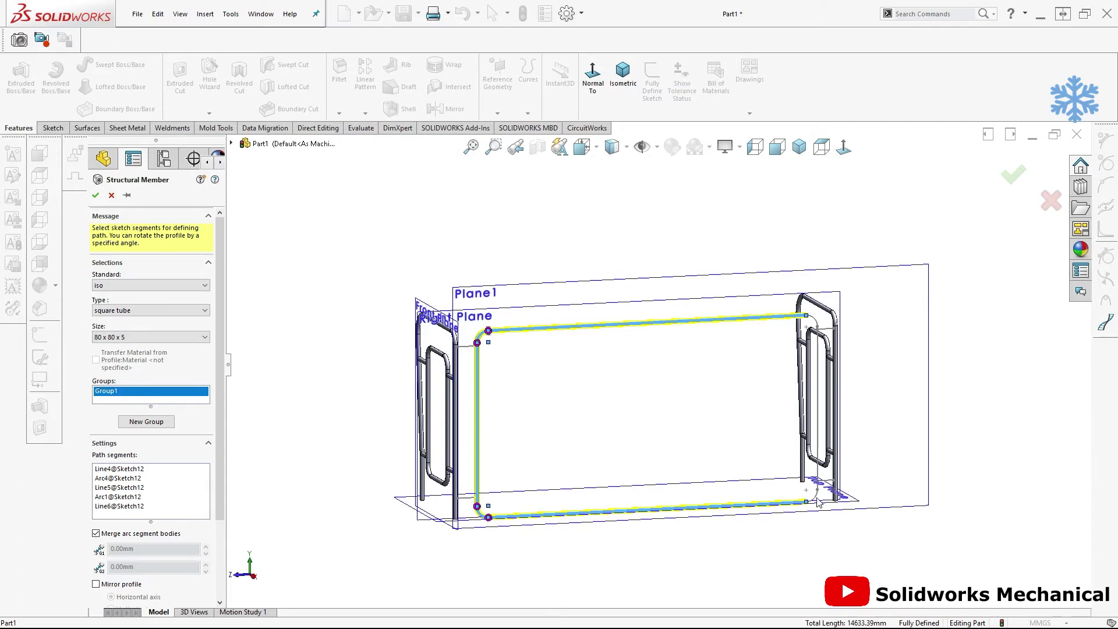
left_click(816, 496)
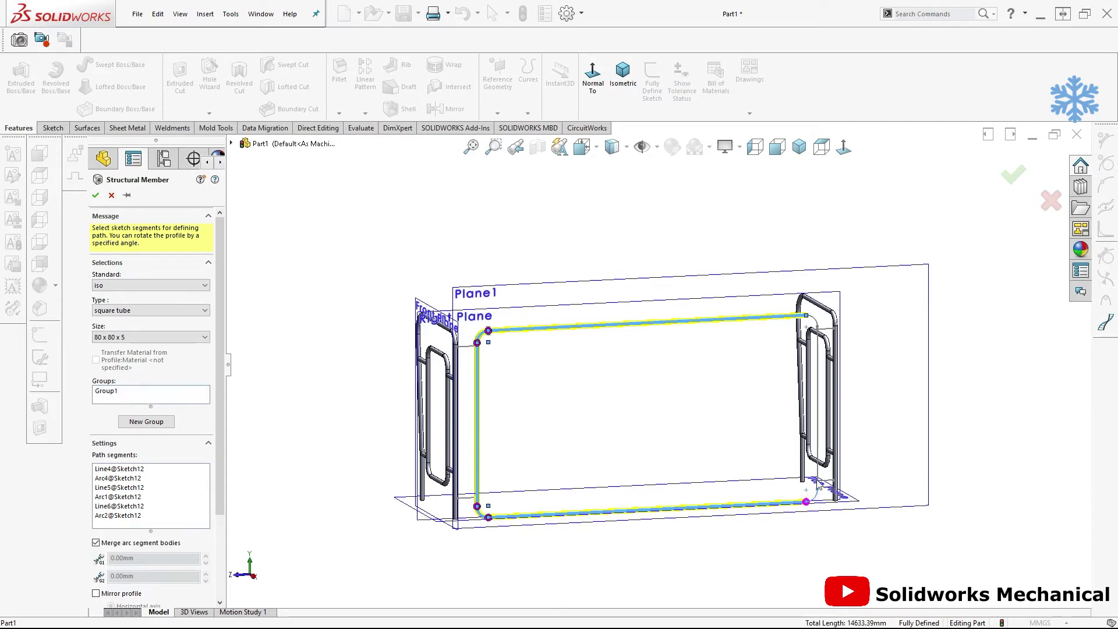
left_click(818, 450)
scroll(825, 332, "down", 5)
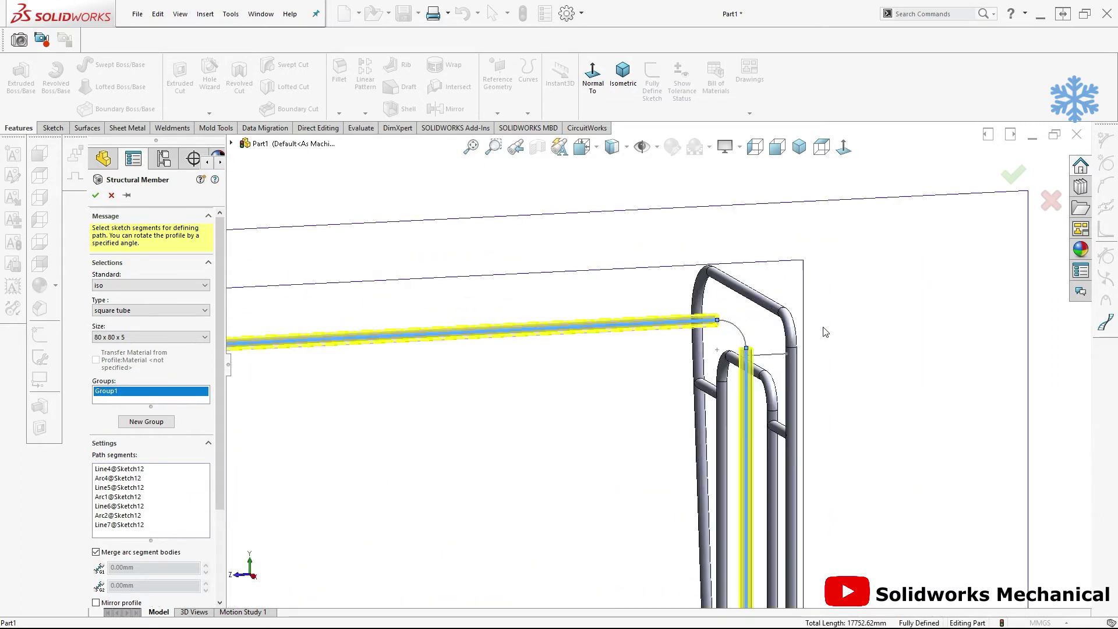
left_click(742, 338)
scroll(774, 402, "up", 5)
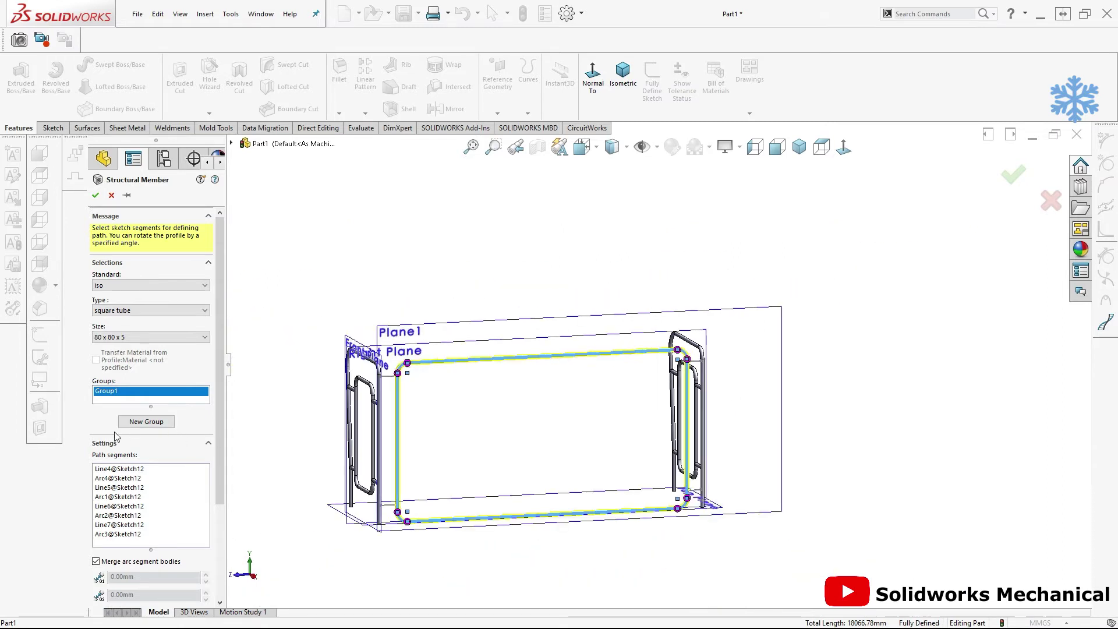
Put the four short connectors in a new group and confirm the structural member
left_click(162, 427)
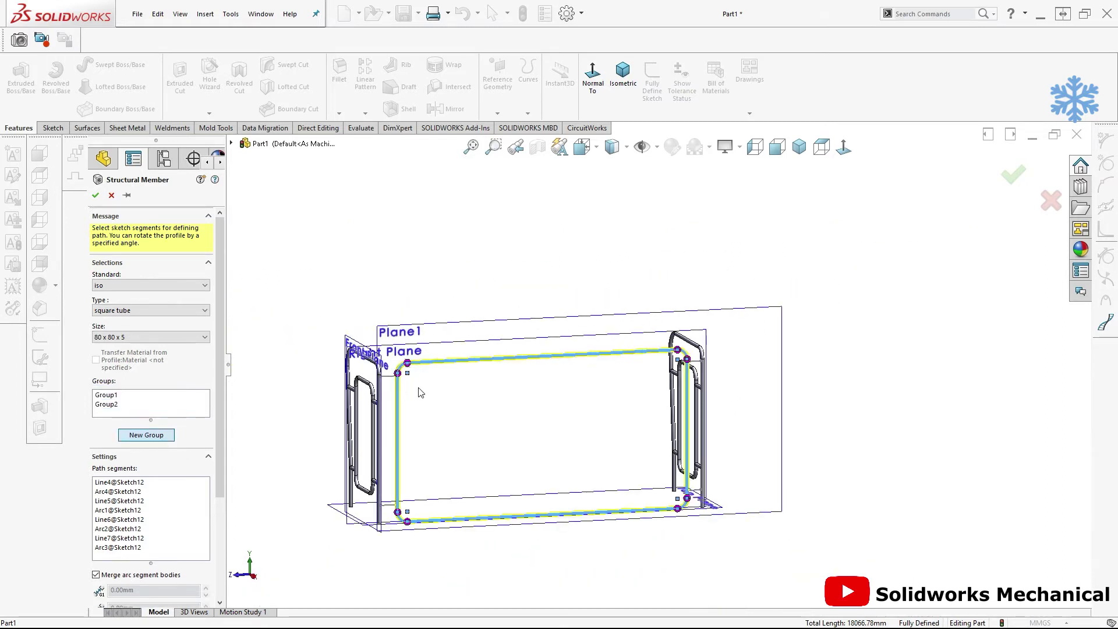
left_click(388, 503)
left_click(389, 505)
left_click(696, 365)
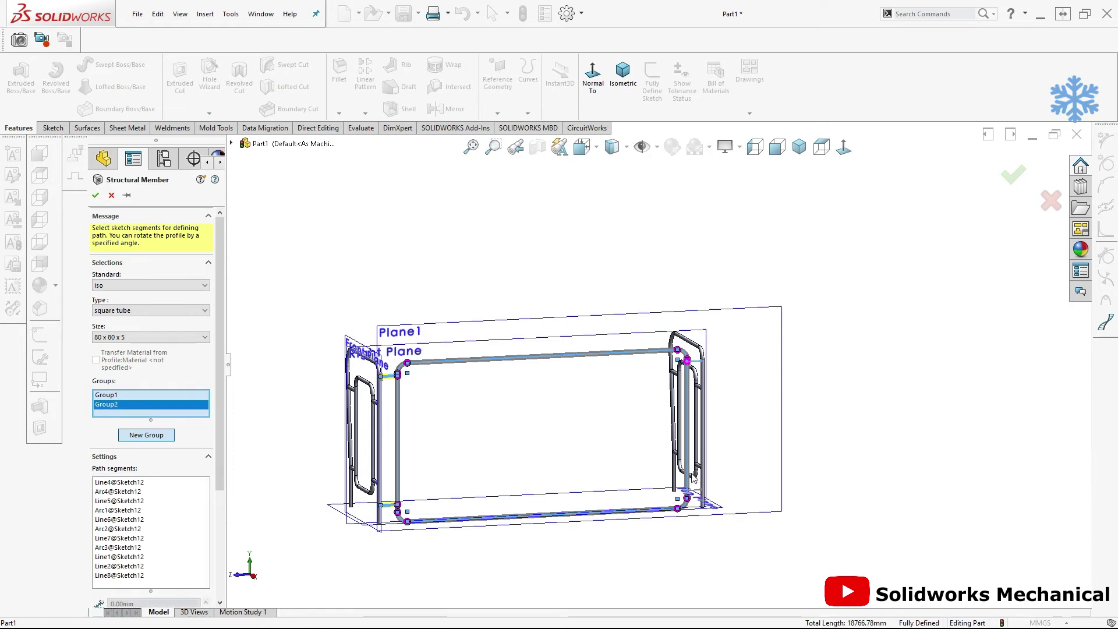
left_click(697, 494)
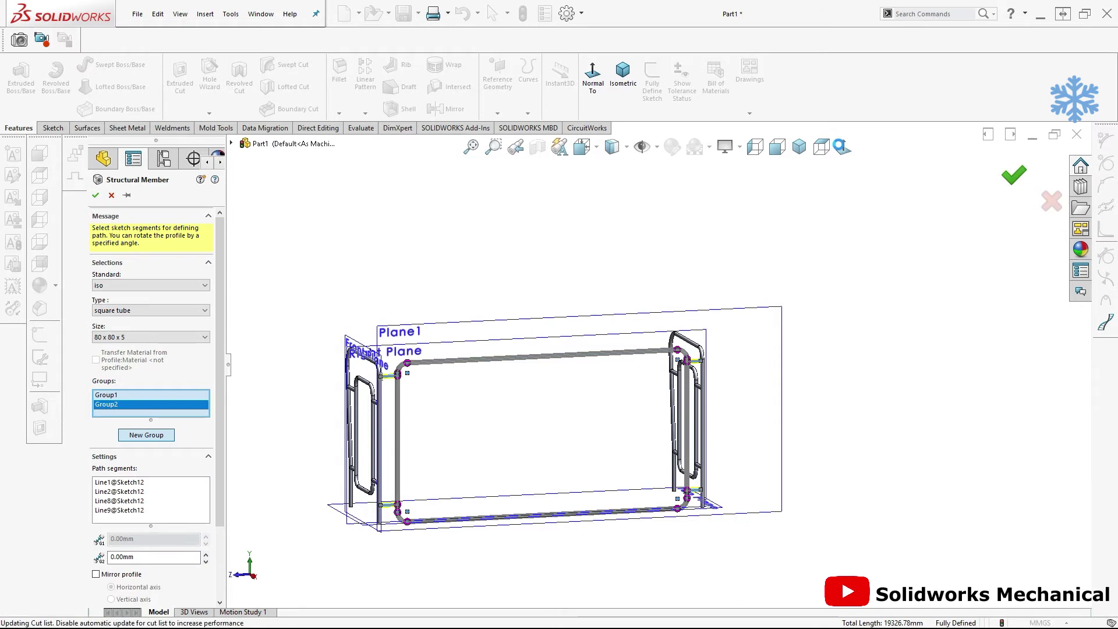
left_click(844, 147)
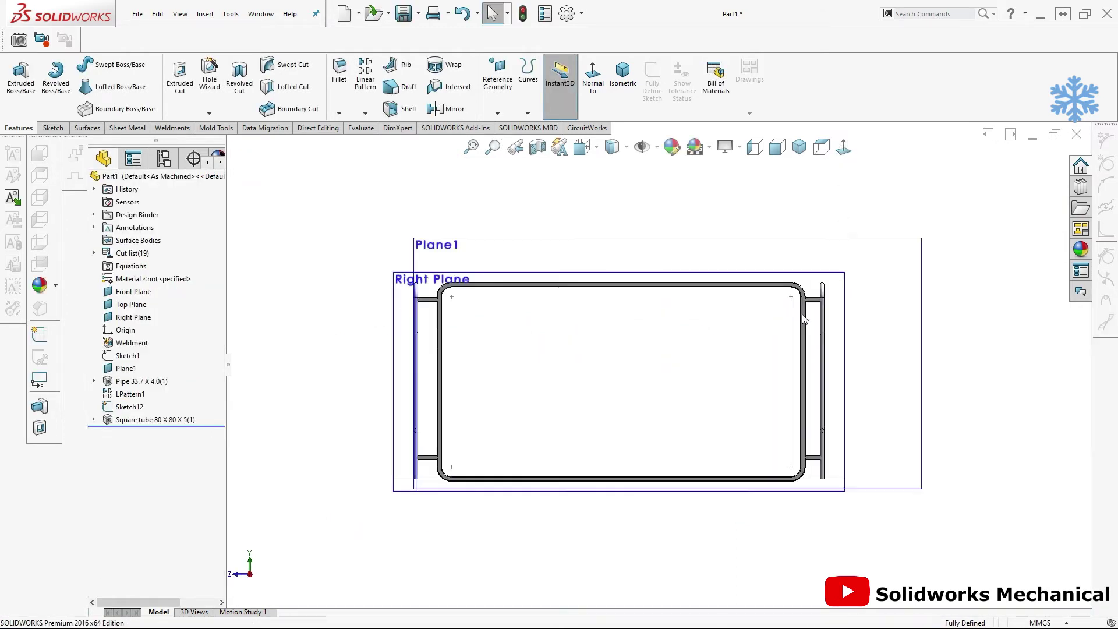
Begin a reference plane on a tube edge, then cancel it
scroll(502, 347, "down", 3)
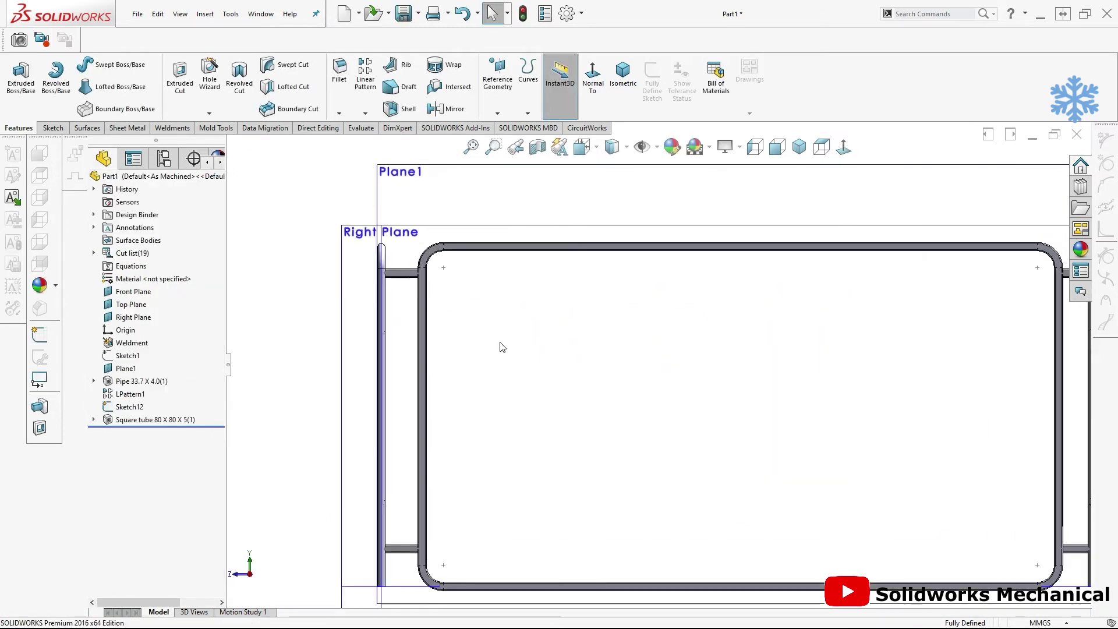
left_click(53, 128)
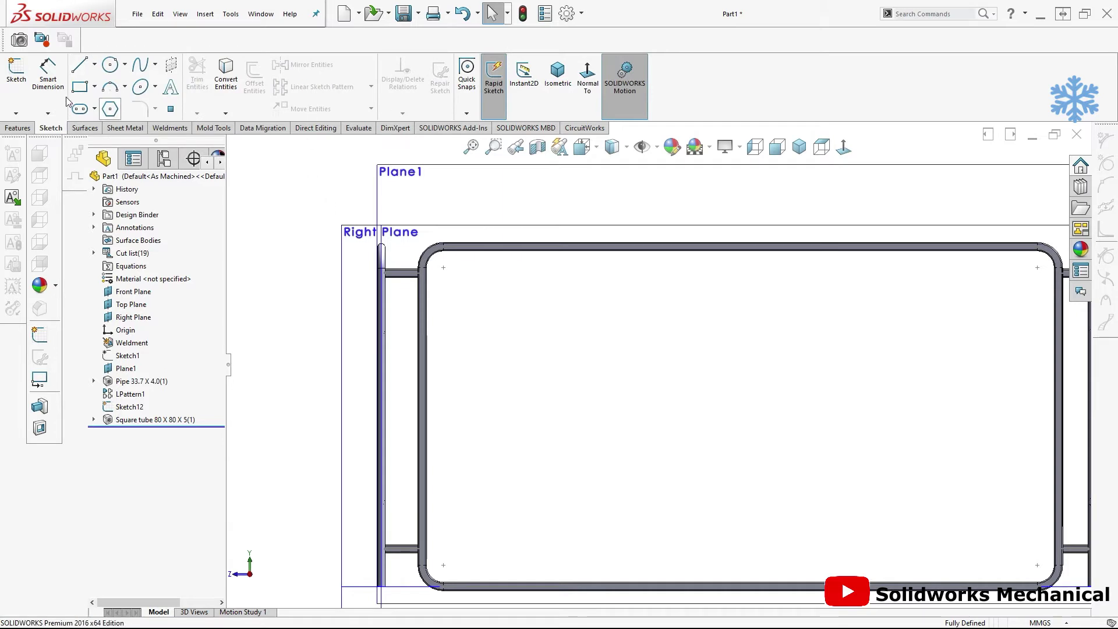
left_click(17, 128)
left_click(493, 87)
left_click(512, 132)
scroll(460, 244, "down", 5)
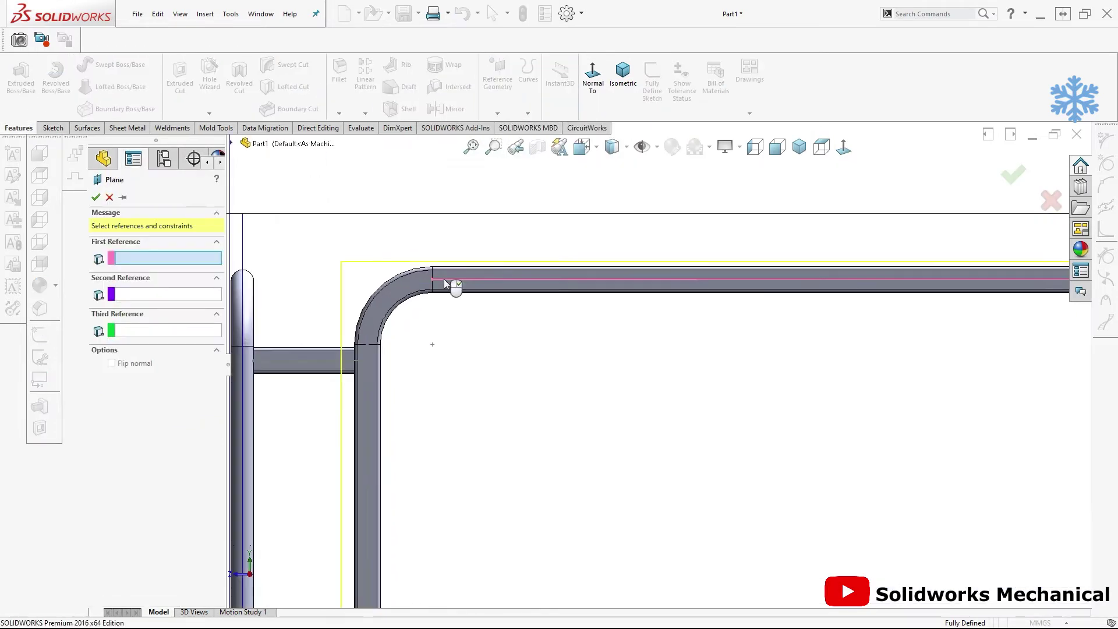
left_click(443, 278)
key("Escape")
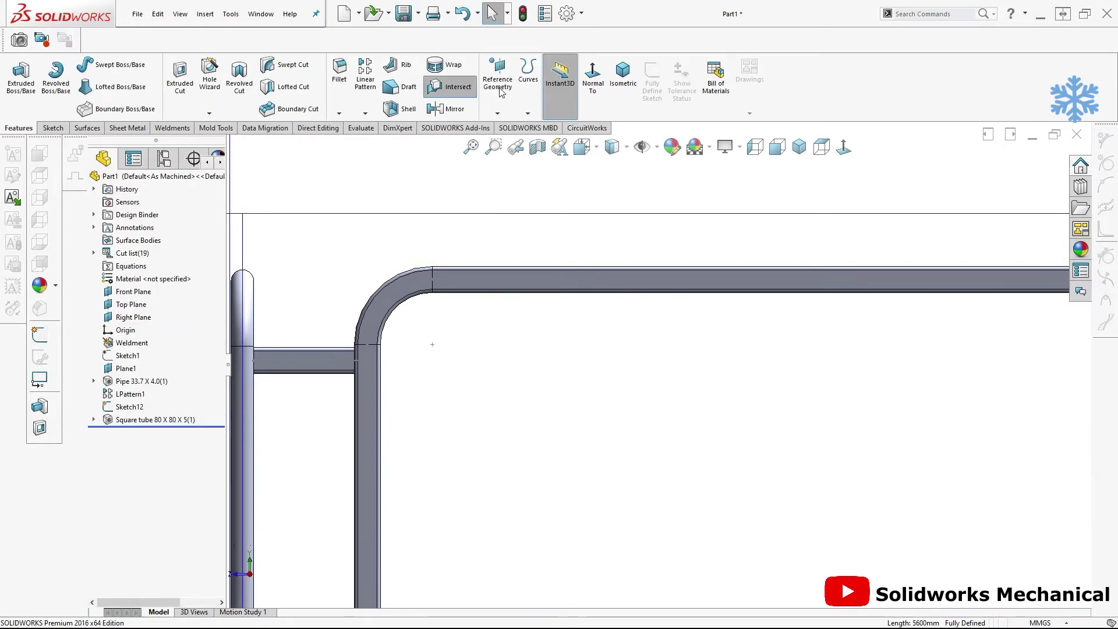
key("Escape")
Start a plane on the top tube face, offset 1000 mm
left_click(498, 81)
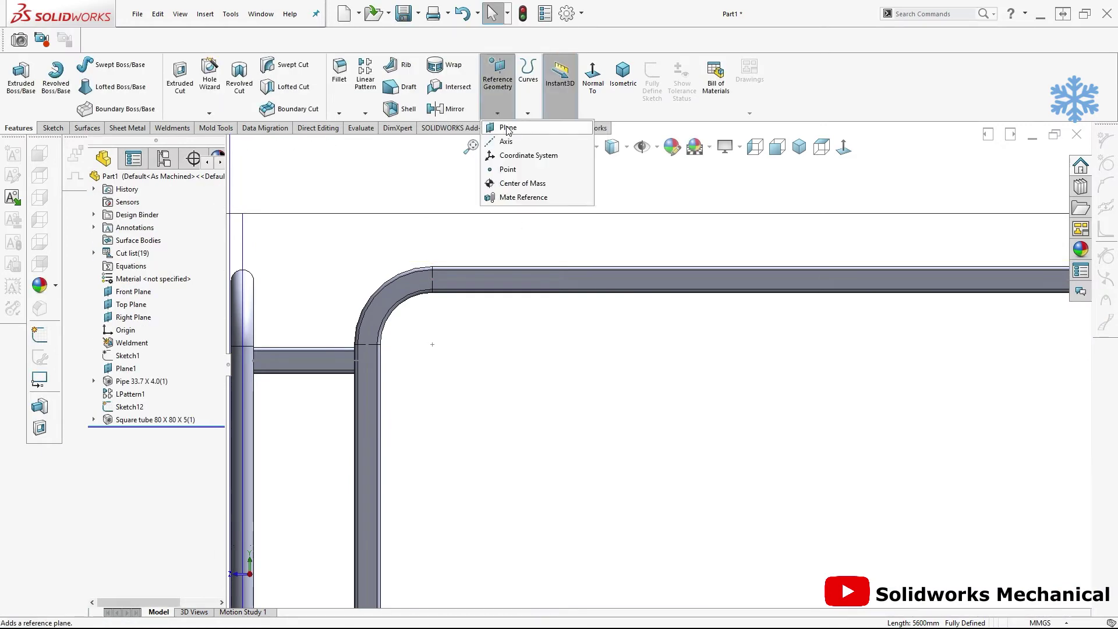
left_click(467, 275)
middle_click_drag(526, 271, 514, 317)
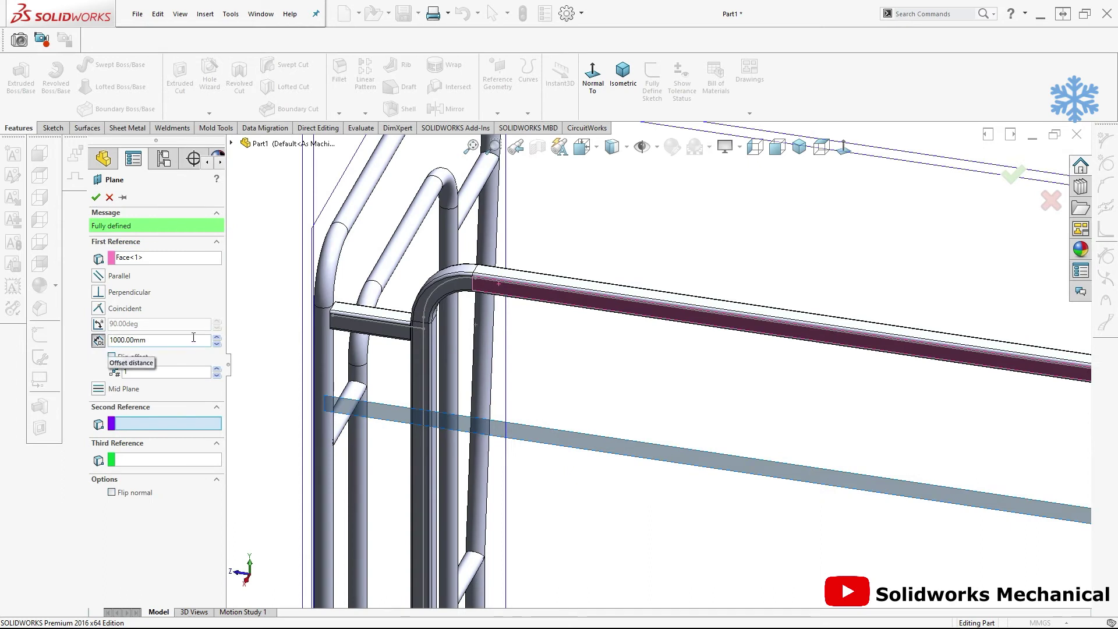
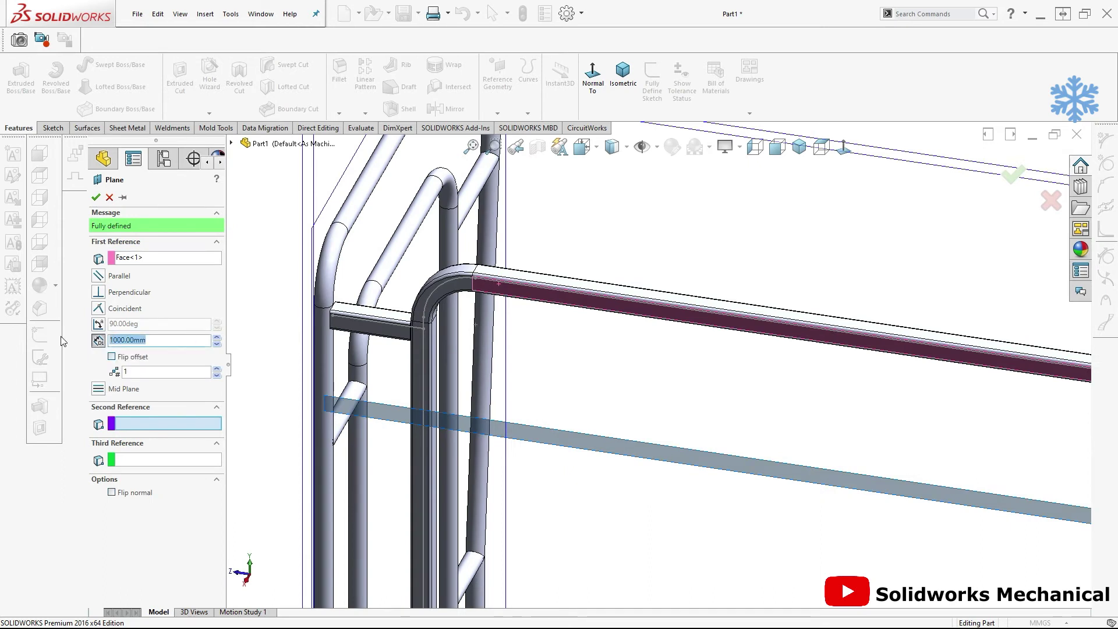
Create the flipped 40 mm offset plane and start a sketch on it, viewed normal
left_click(112, 356)
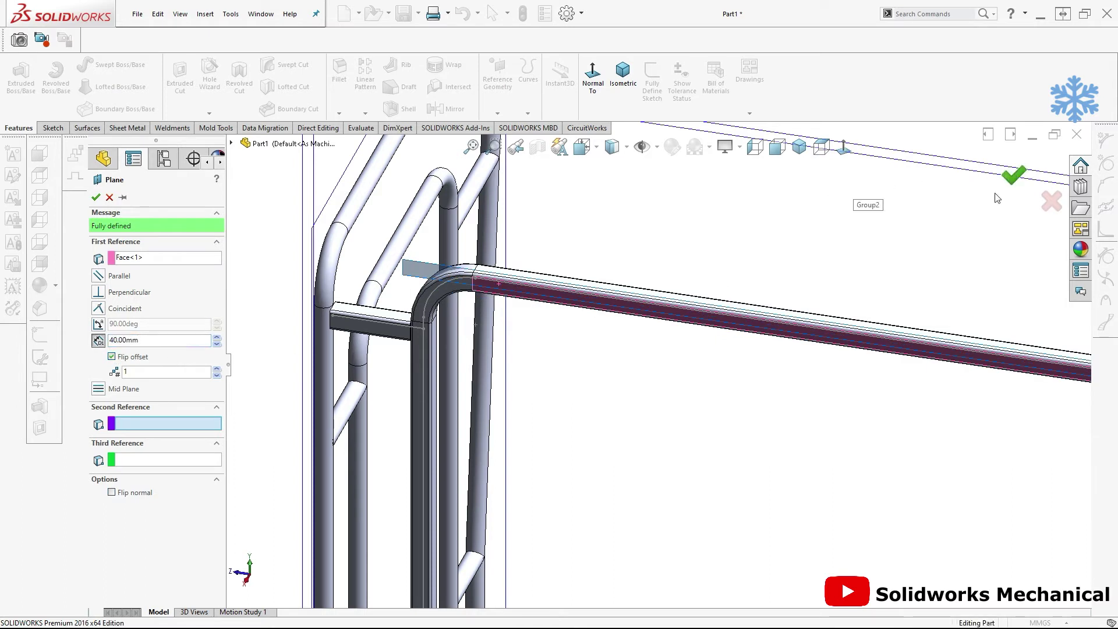
left_click(1013, 176)
left_click(460, 279)
left_click(482, 256)
left_click(442, 269)
left_click(473, 216)
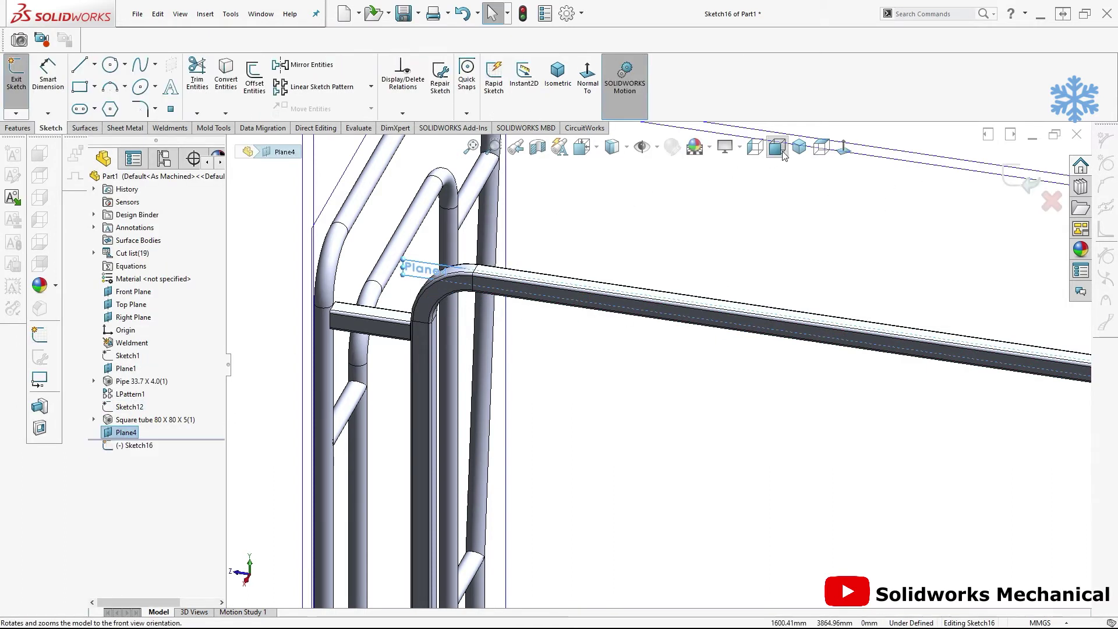
left_click(843, 148)
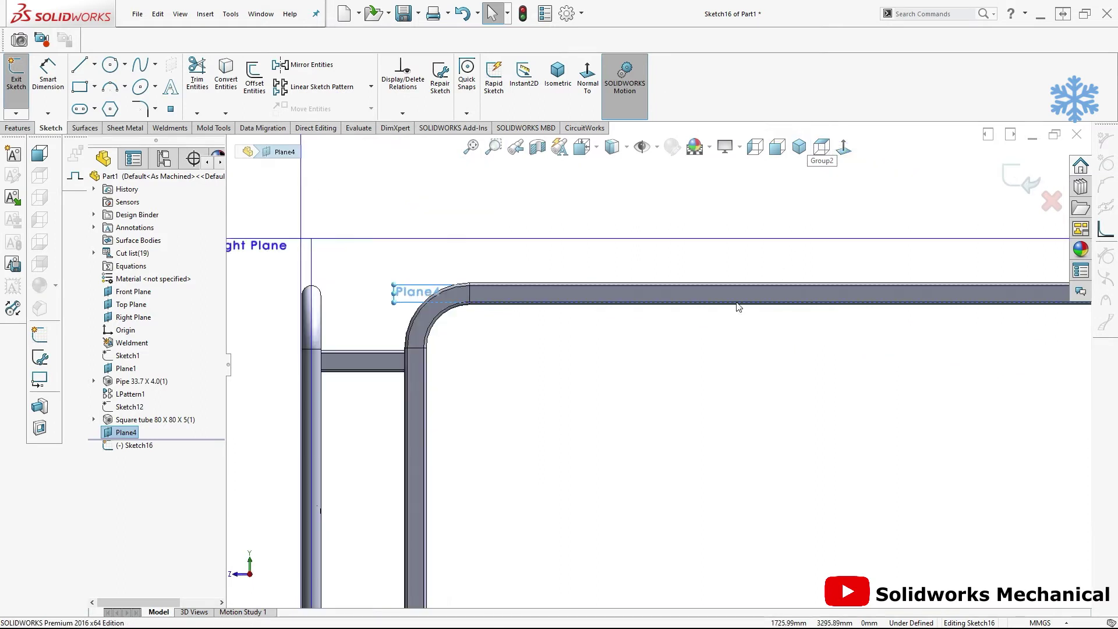
Draw a vertical line from the rail's edge down to the bottom pipe
left_click(80, 66)
scroll(559, 329, "down", 3)
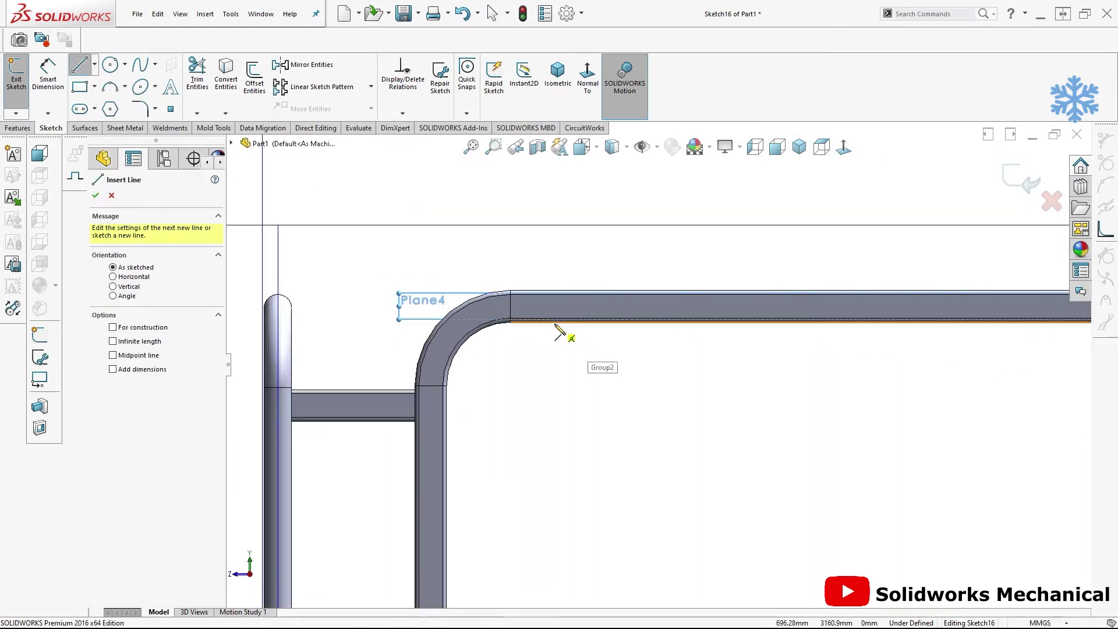
left_click(559, 332)
scroll(574, 582, "up", 3)
scroll(612, 559, "up", 2)
scroll(646, 571, "up", 2)
scroll(646, 586, "down", 2)
scroll(655, 504, "down", 2)
scroll(681, 444, "down", 2)
scroll(670, 518, "down", 2)
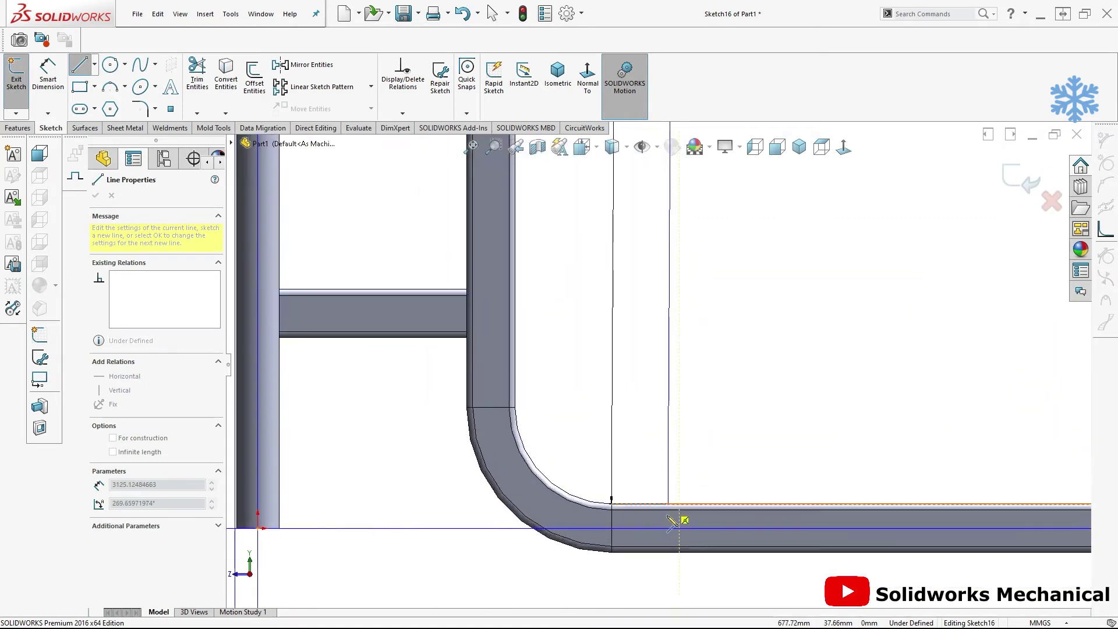
scroll(671, 519, "down", 2)
left_click(683, 485)
key("Escape")
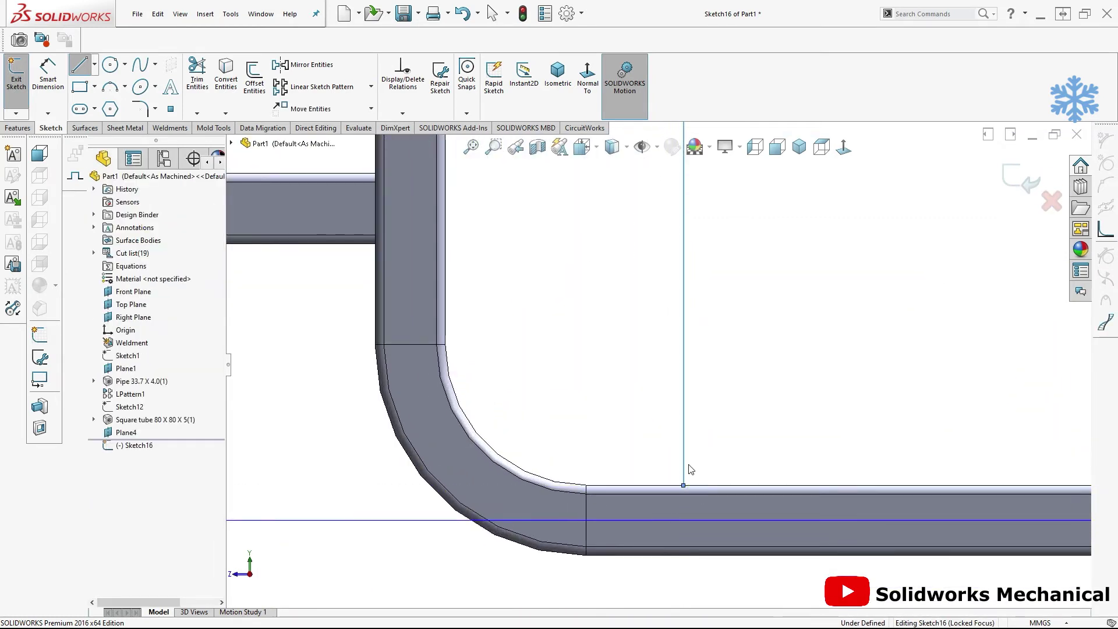
Dimension the line 300 mm from the side pipe edge and exit the sketch
key("f")
key("d")
scroll(483, 355, "down", 5)
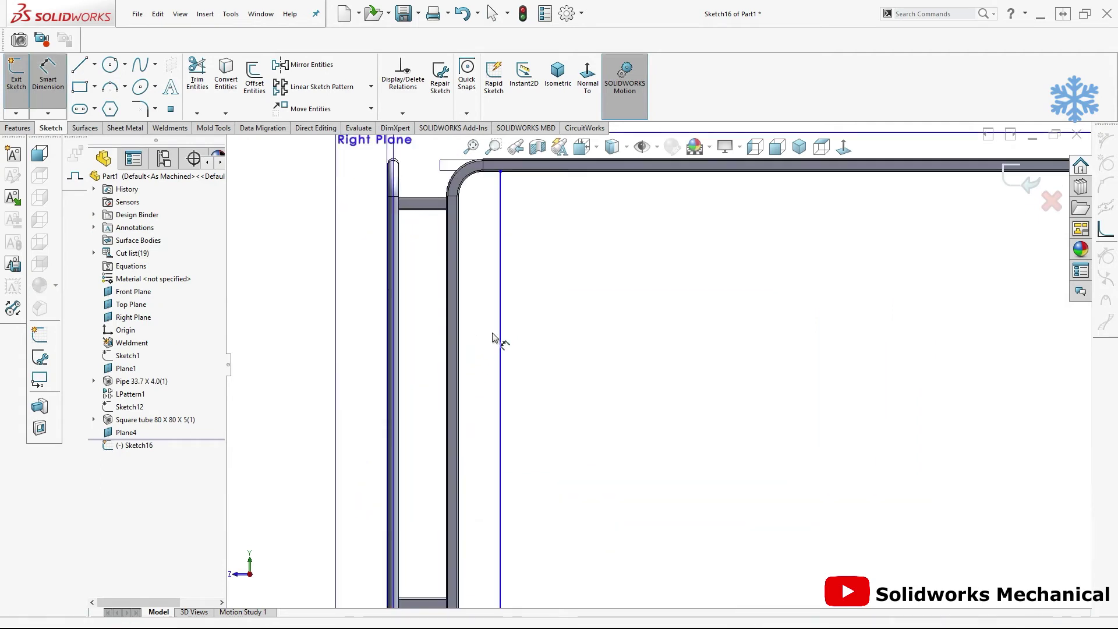
left_click(499, 370)
scroll(495, 376, "down", 3)
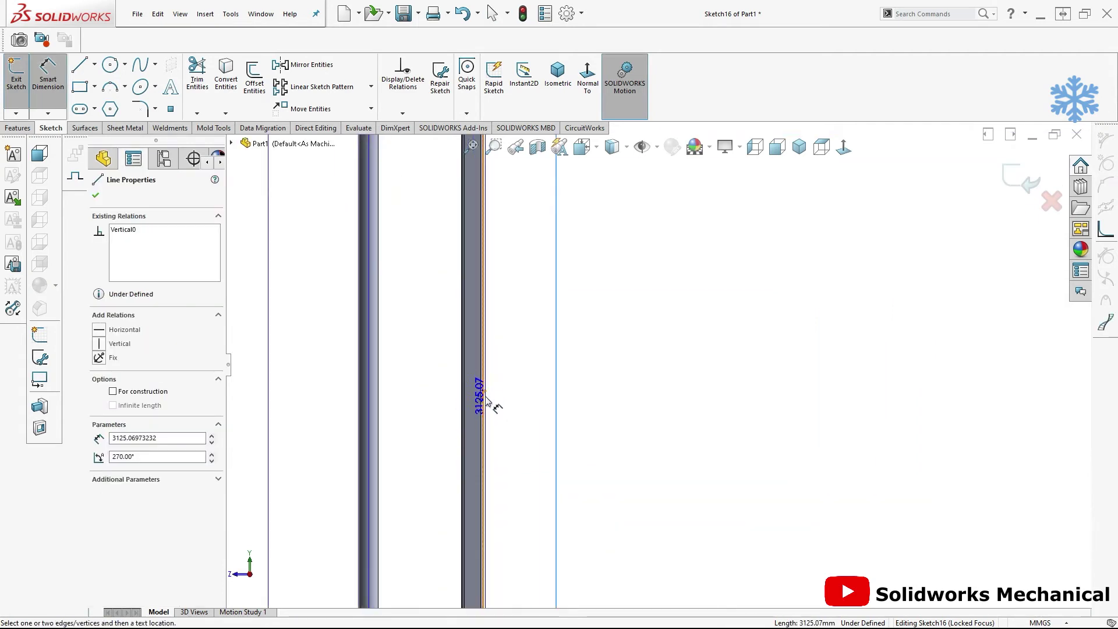
left_click(488, 402)
left_click(496, 374)
type("300")
key("Return")
key("Escape")
key("f")
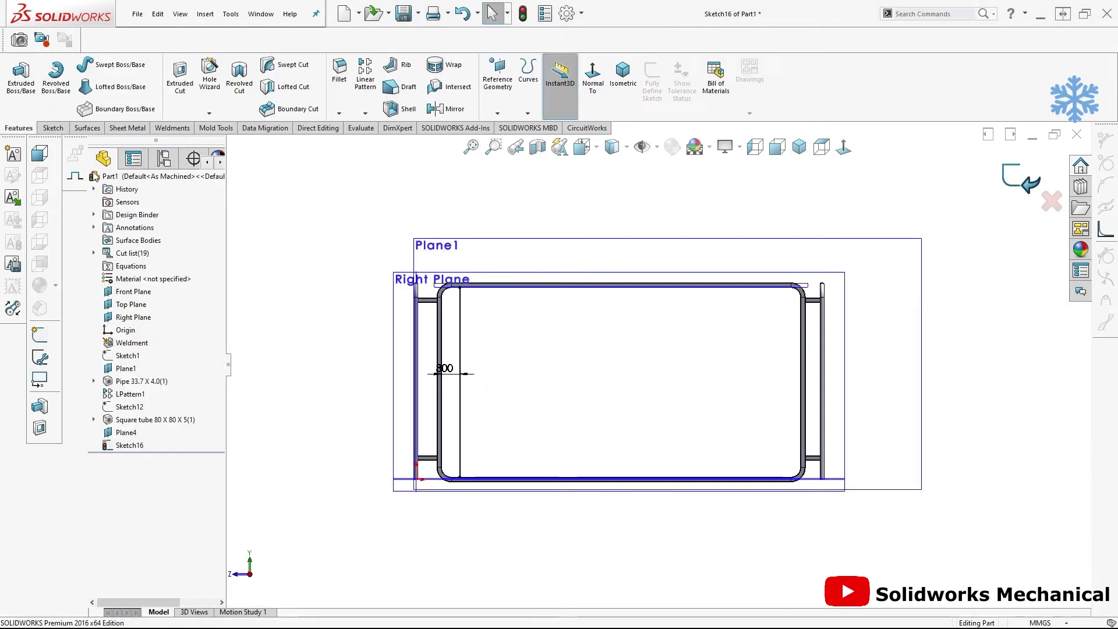
Add a 40 x 40 x 4 square-tube structural member along the vertical line
left_click(196, 15)
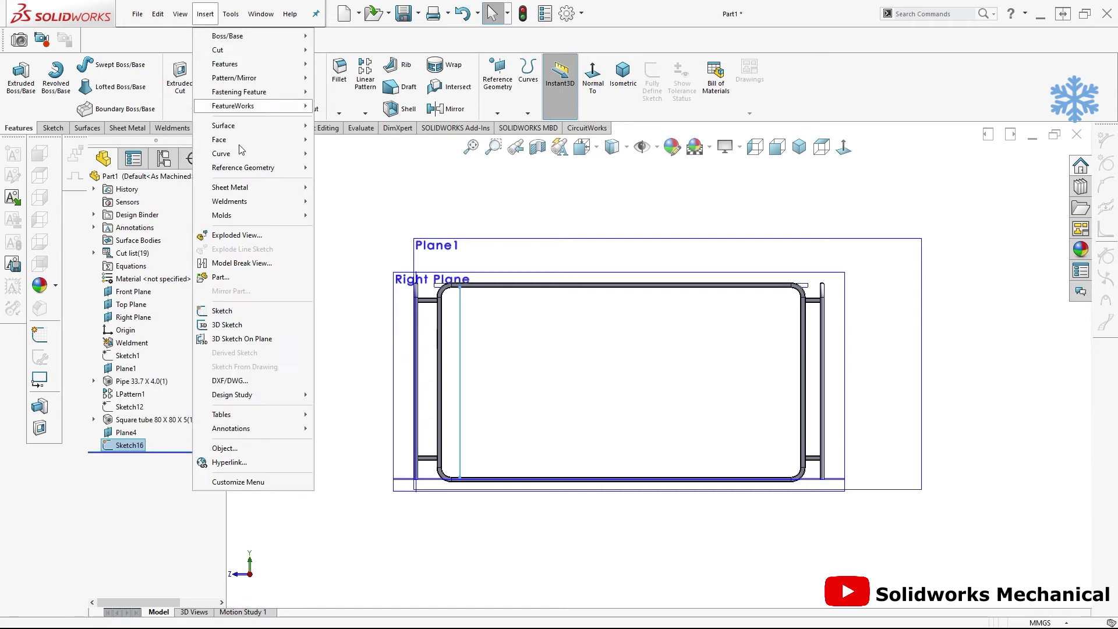
left_click(349, 217)
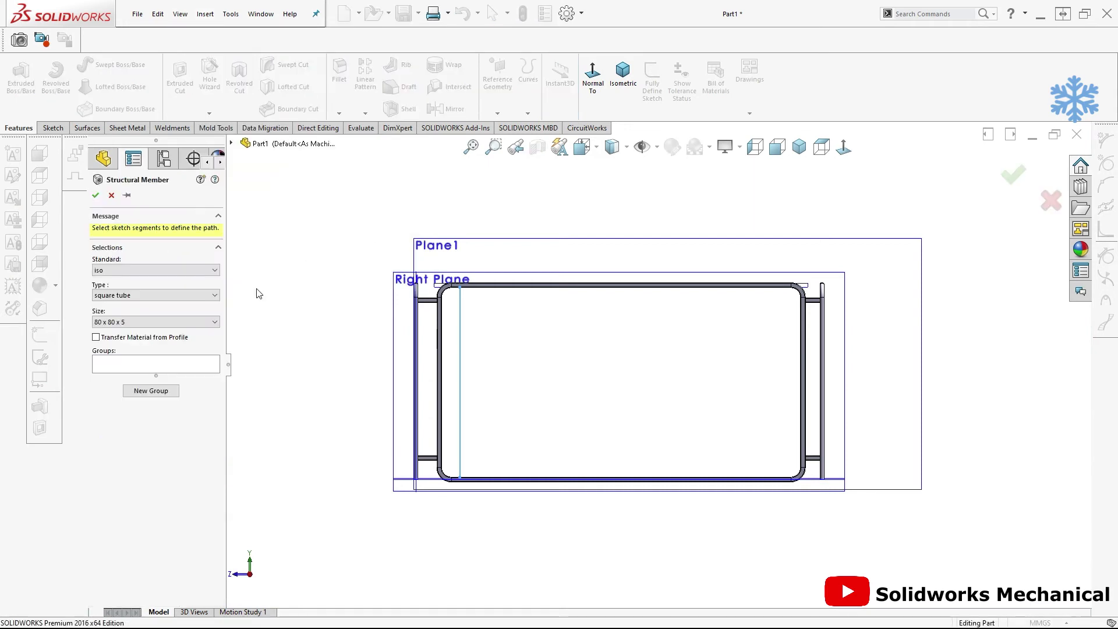
left_click(176, 323)
left_click(172, 362)
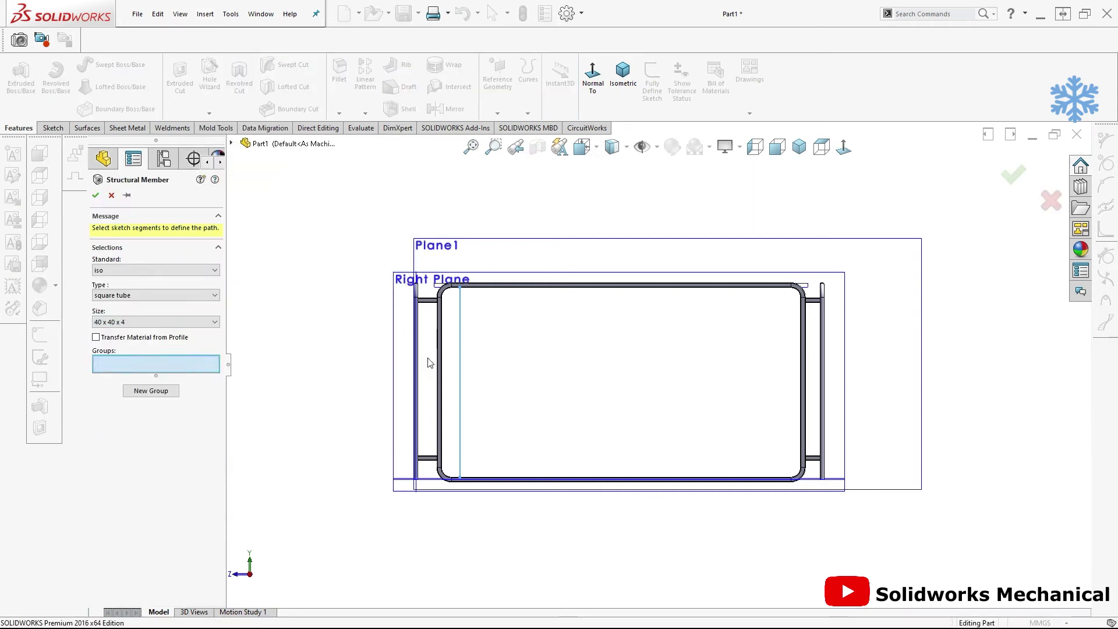
left_click(464, 346)
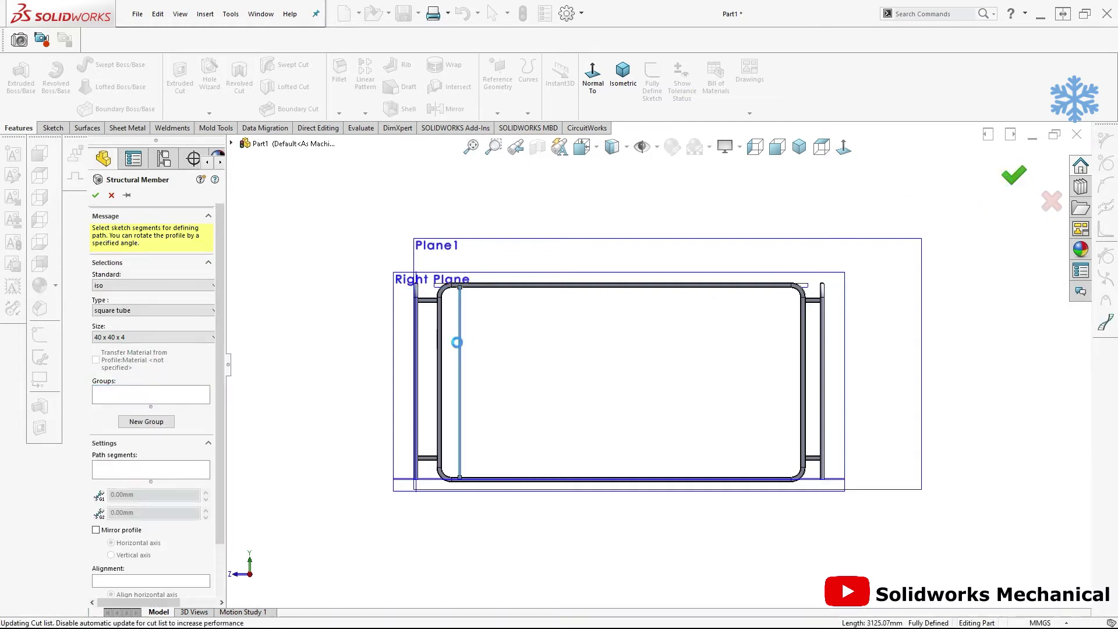
Change the line's 300 mm distance from the side pipe to 600 mm
left_click(116, 445)
left_click(110, 415)
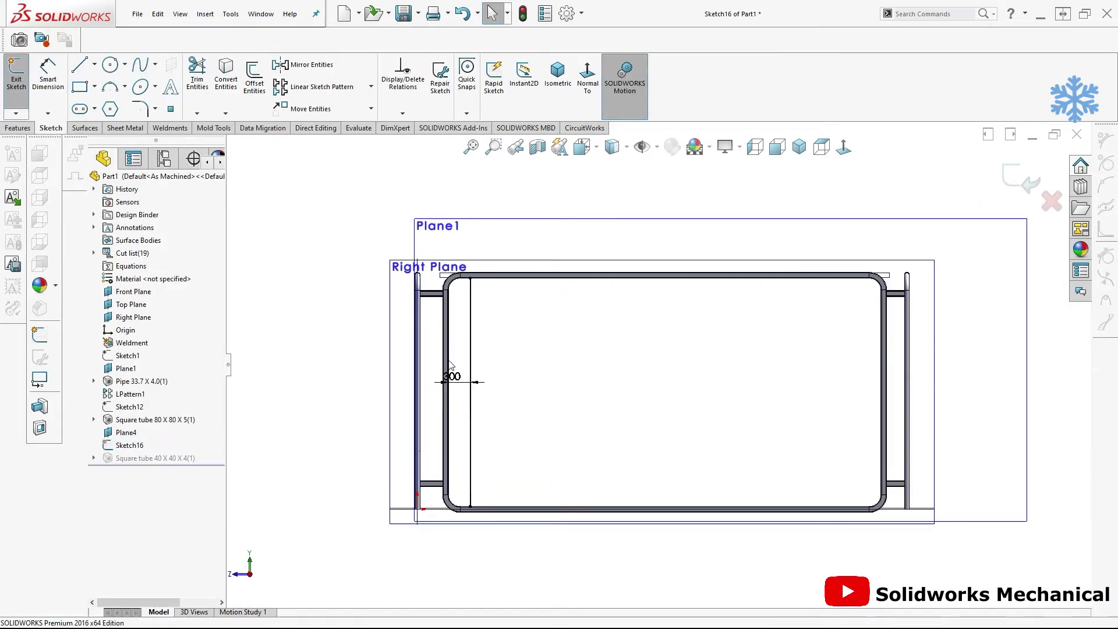
left_click(461, 380)
double_click(462, 380)
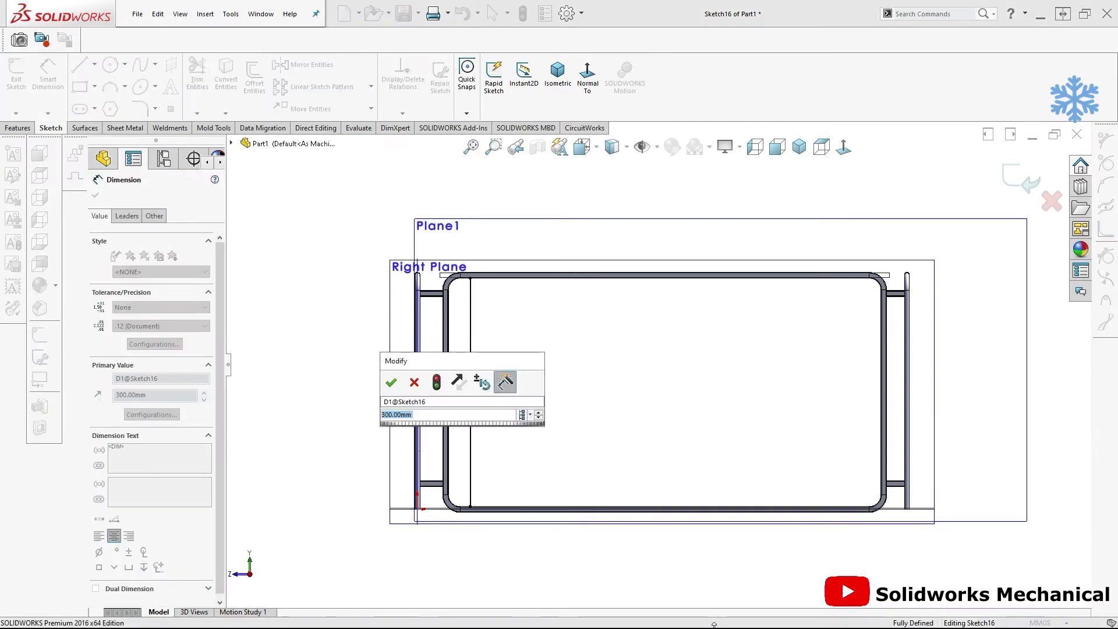
type("600")
key("Return")
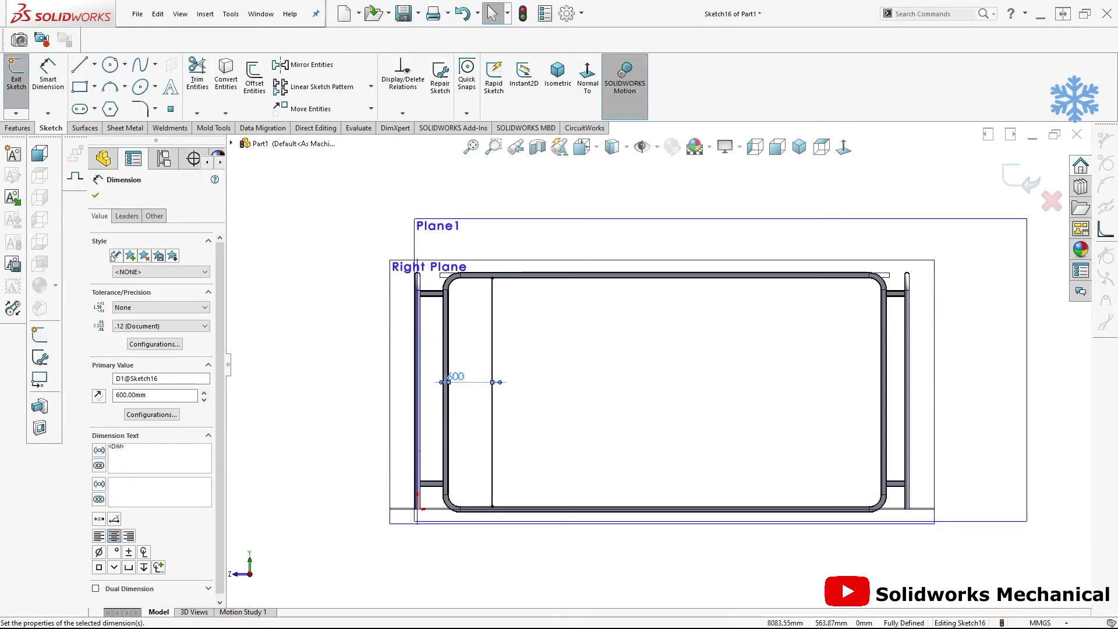
left_click(1018, 179)
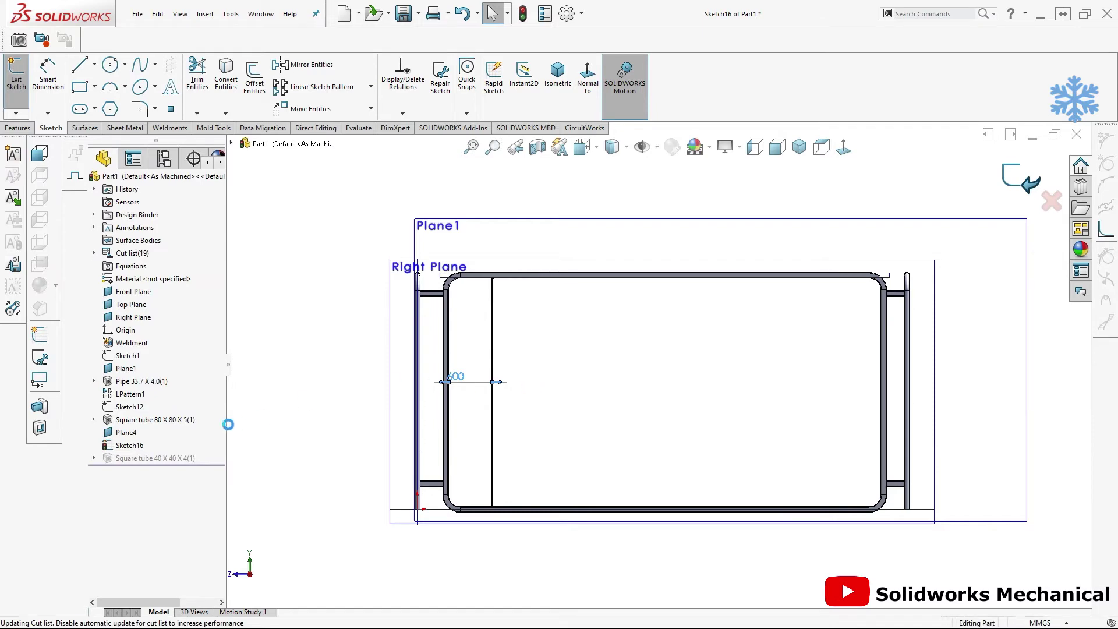
Change the square tube's profile V_leg dimension to 60 mm
left_click(188, 460)
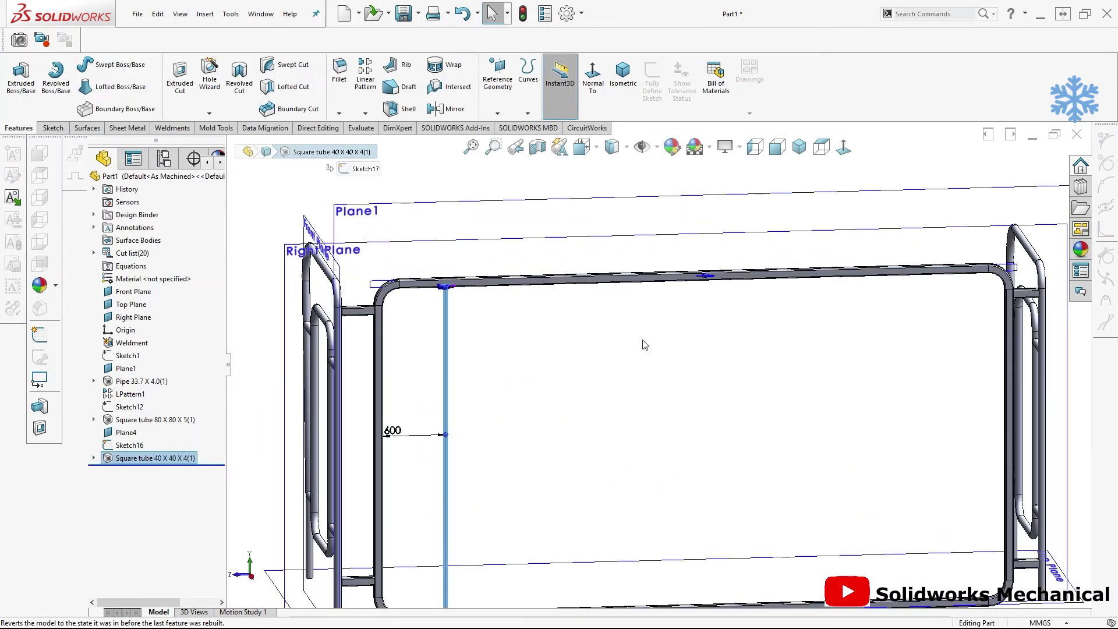
scroll(504, 330, "down", 3)
scroll(495, 324, "down", 3)
scroll(513, 308, "down", 3)
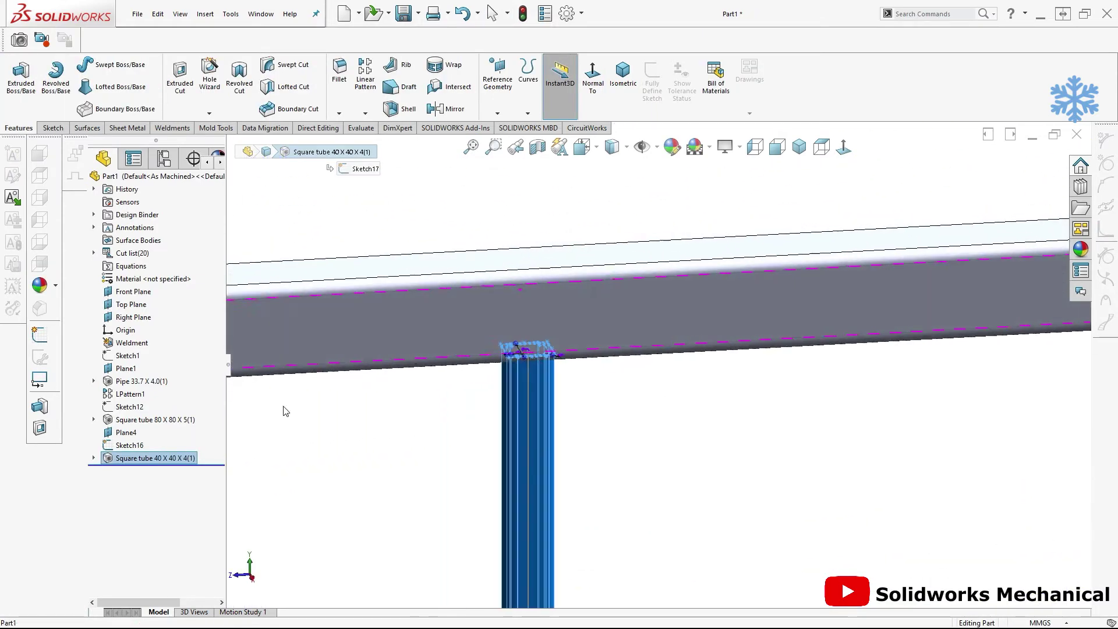
left_click(93, 457)
left_click(143, 484)
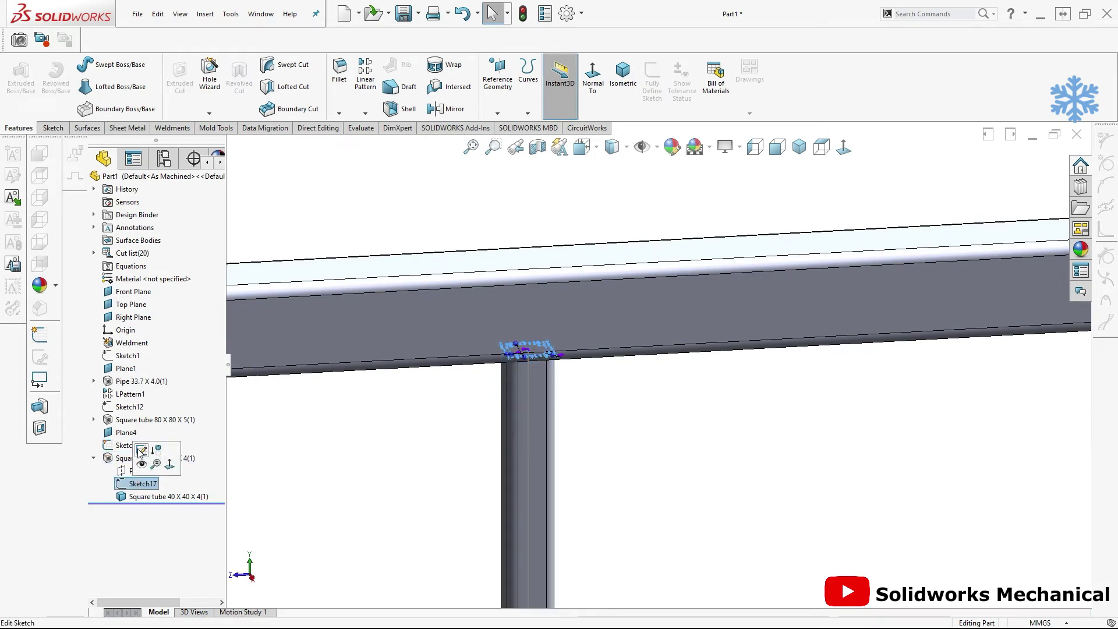
left_click(140, 451)
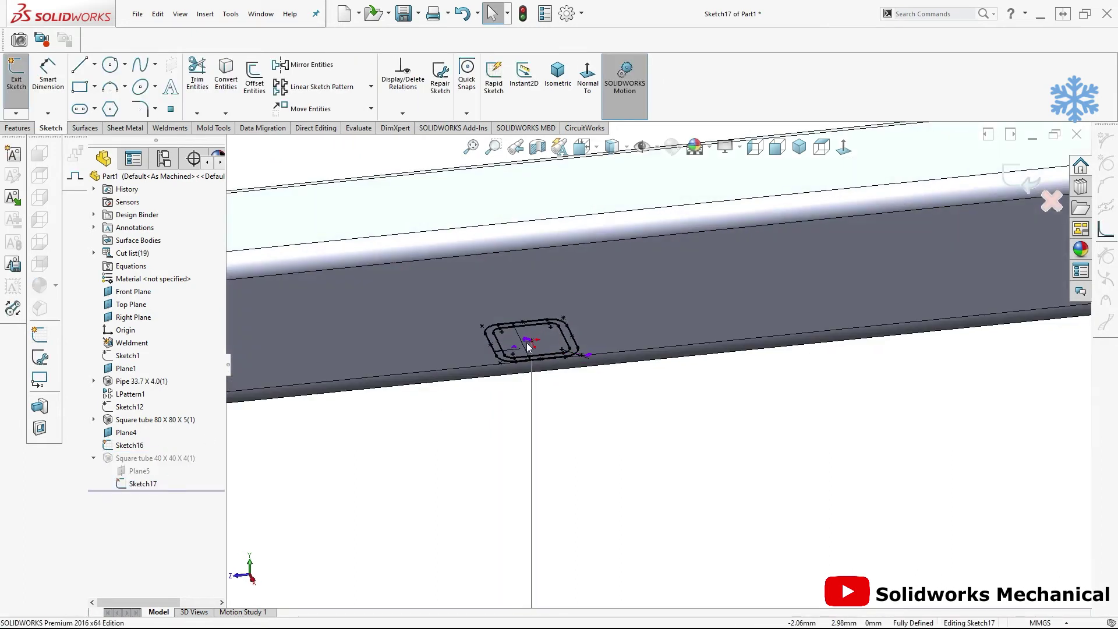
double_click(632, 325)
type("60")
key("Return")
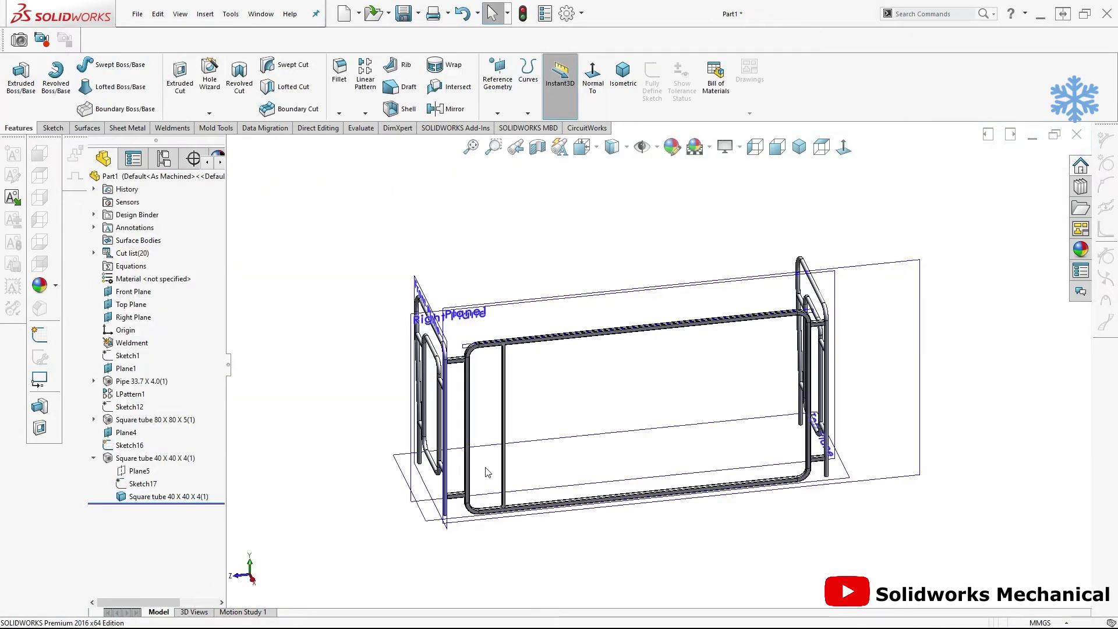
left_click(114, 457)
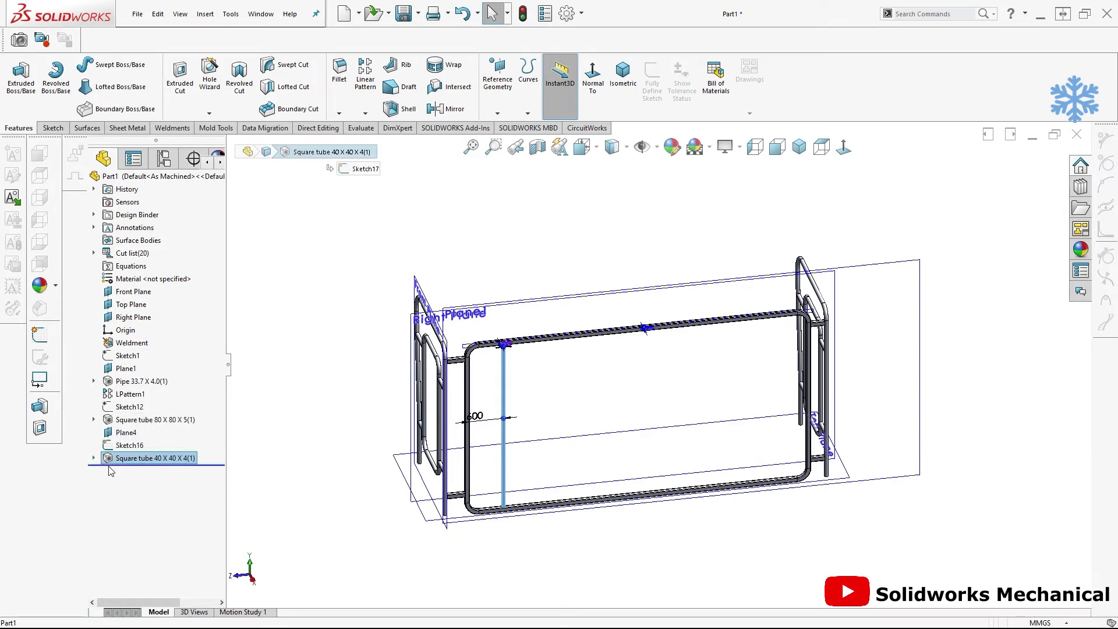
left_click(365, 75)
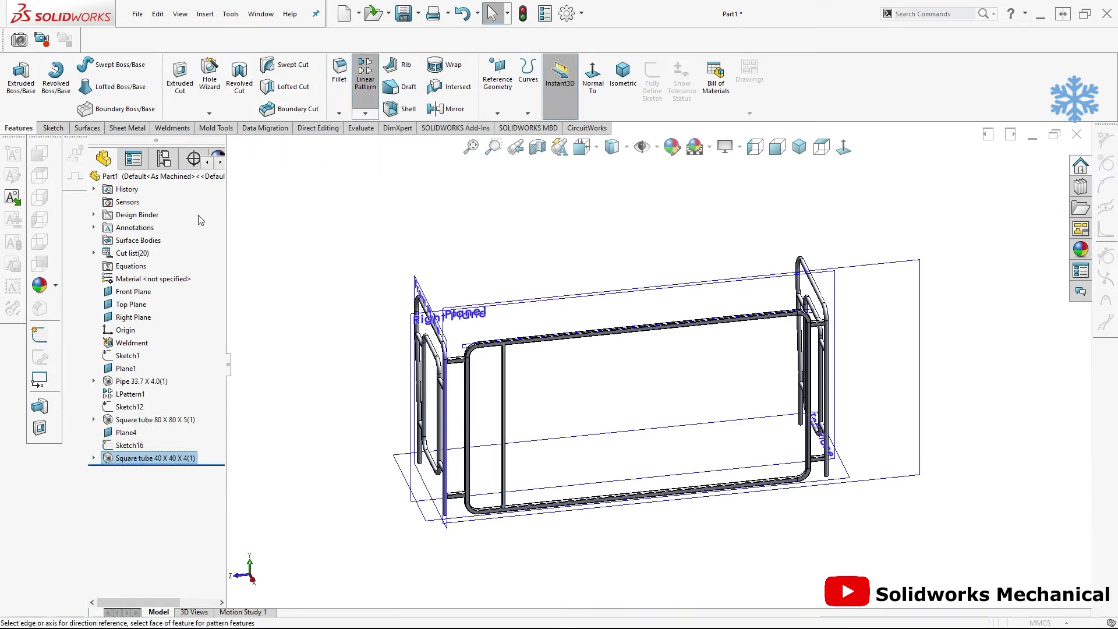
Pattern the tube body along the top rail: six copies at 650 mm spacing
scroll(638, 390, "down", 5)
scroll(638, 390, "up", 3)
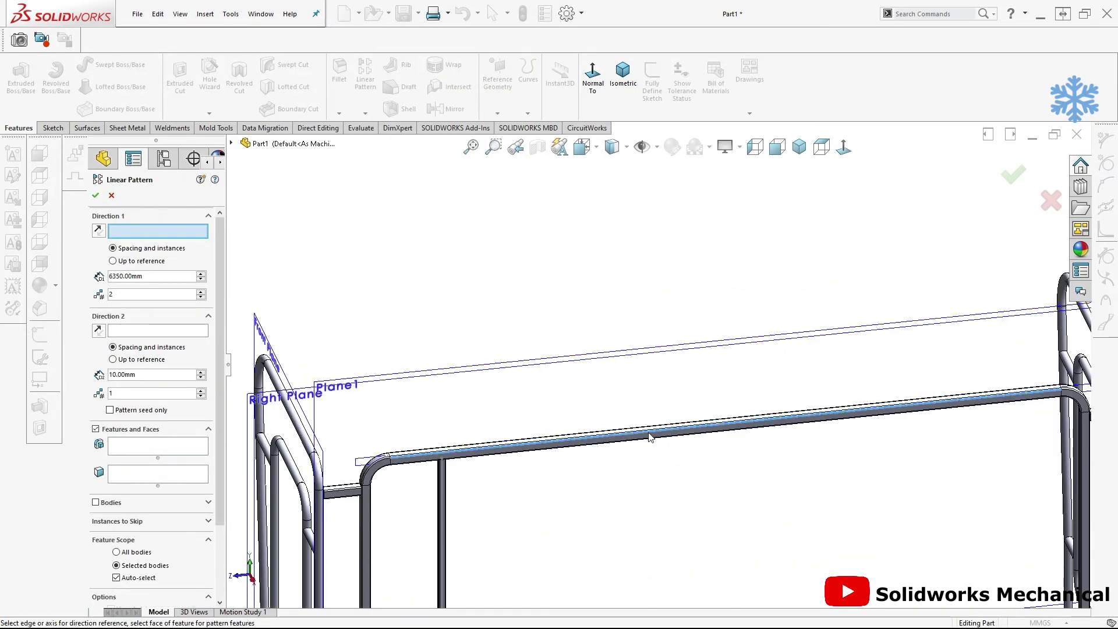
left_click(650, 436)
scroll(695, 452, "up", 2)
left_click(698, 366)
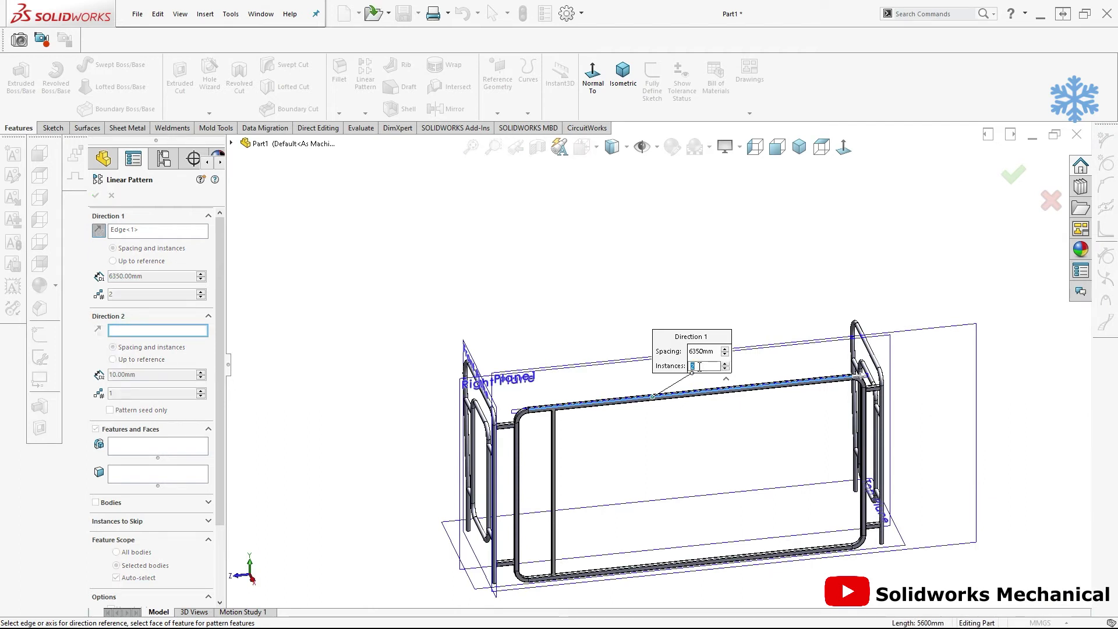
key("Return")
left_click(713, 352)
key("Return")
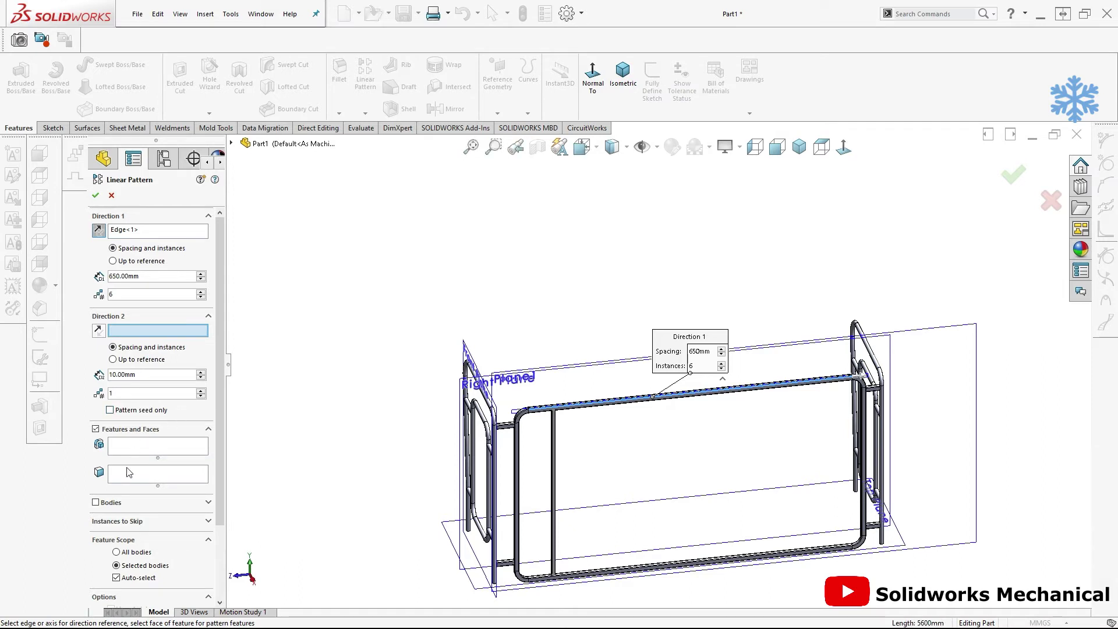
left_click(95, 501)
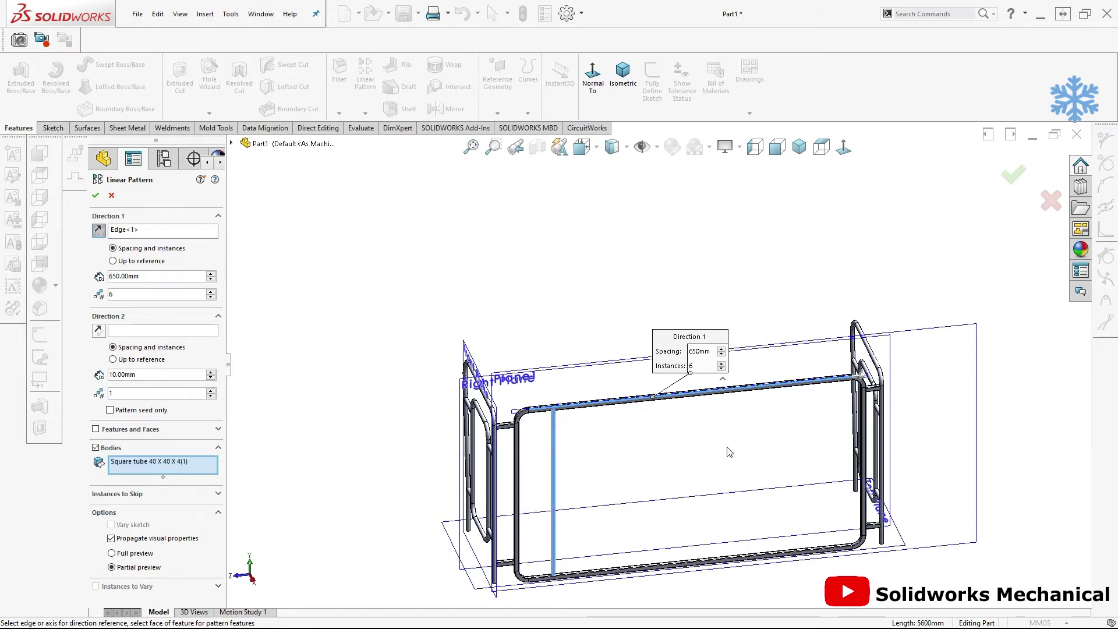
Increase the pattern to 9 copies and confirm it
double_click(692, 366)
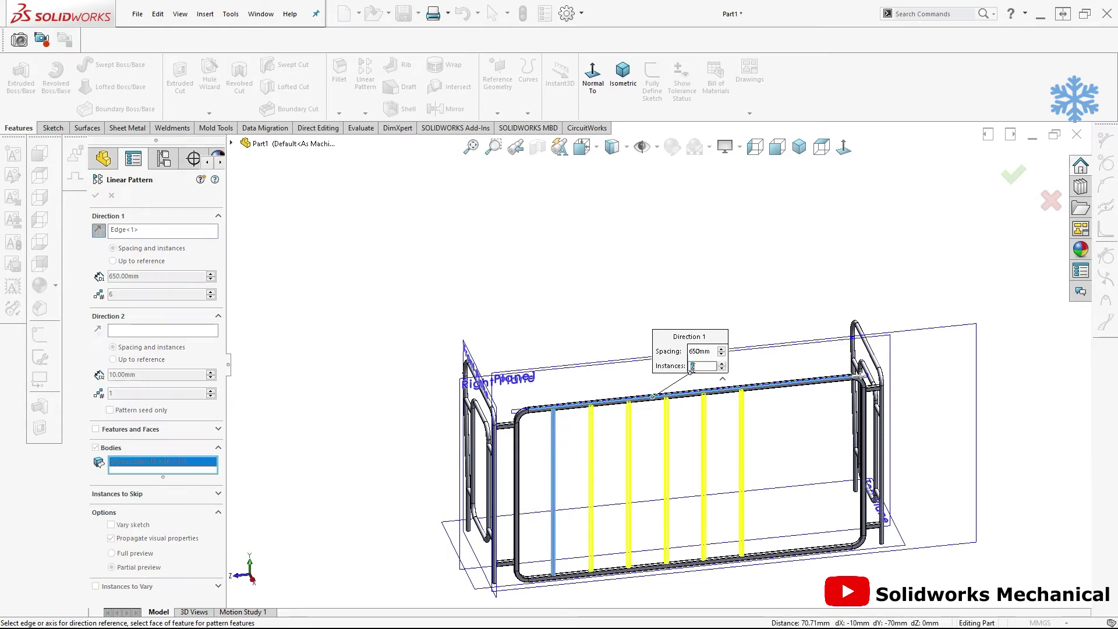
type("9")
key("Return")
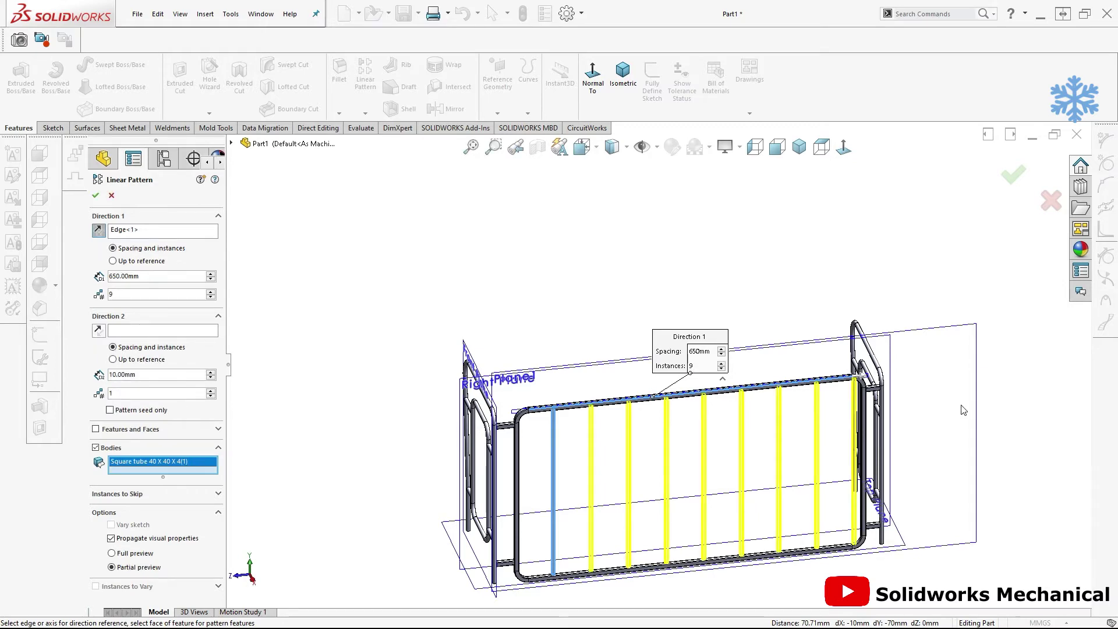
middle_click_drag(964, 410, 931, 399)
left_click(1016, 169)
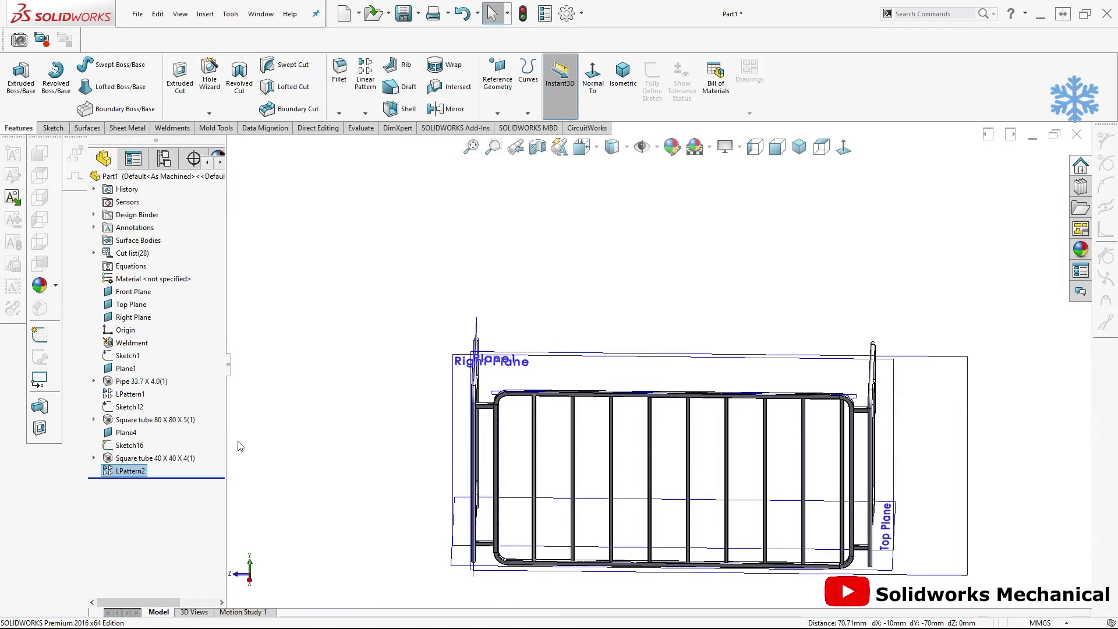
Edit LPattern2 spacing to 600 mm, then orbit to an isometric view
right_click(132, 470)
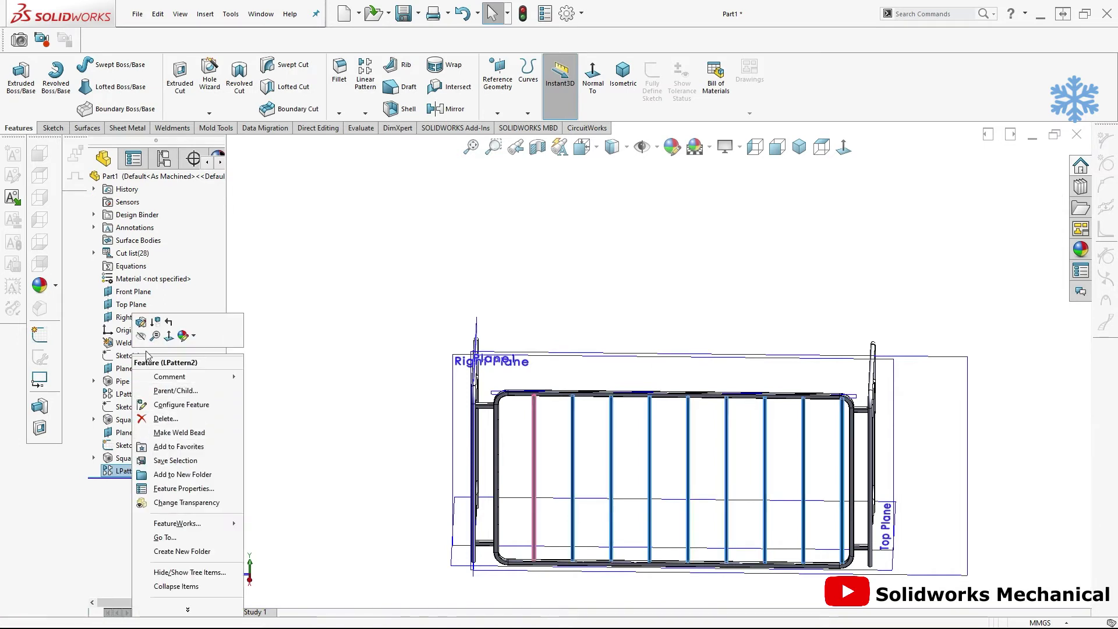
left_click(141, 324)
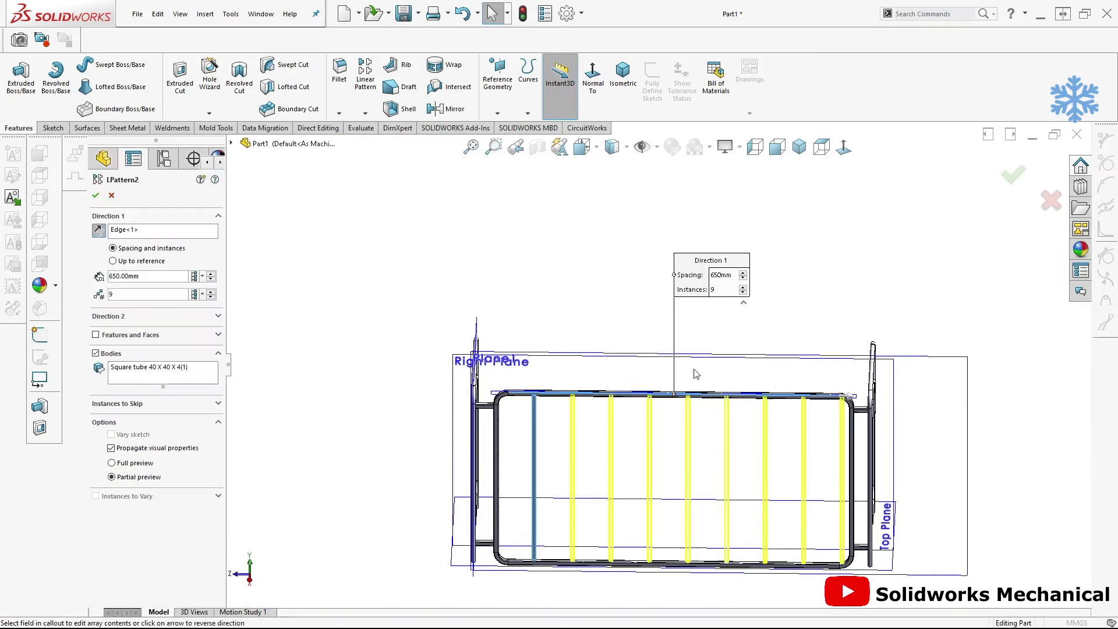
left_click(722, 276)
type("600")
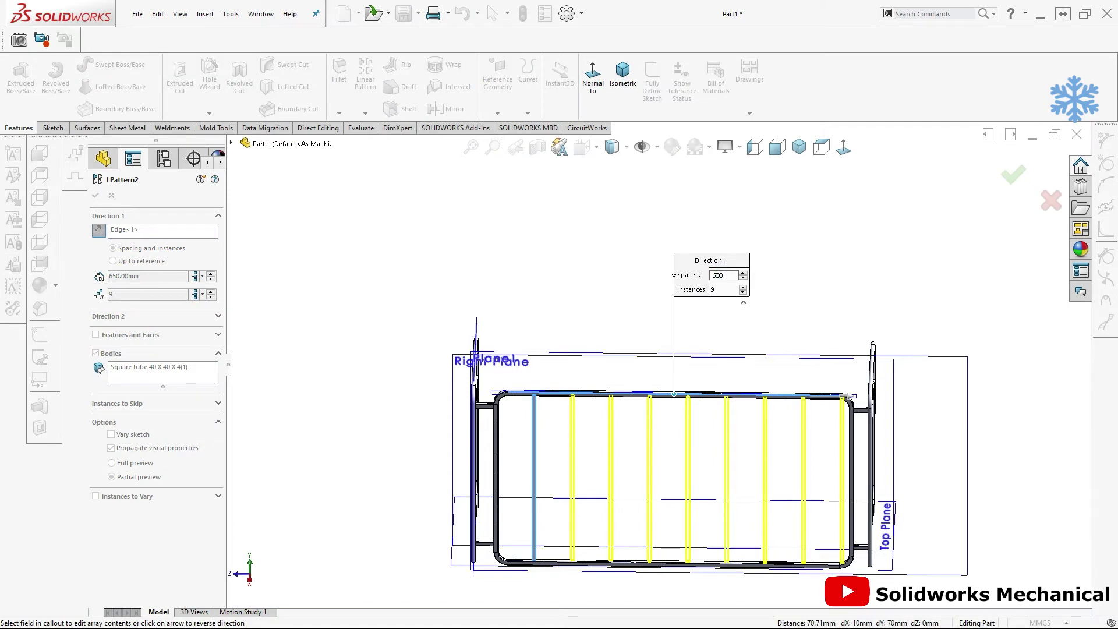
key("Return")
left_click(1015, 172)
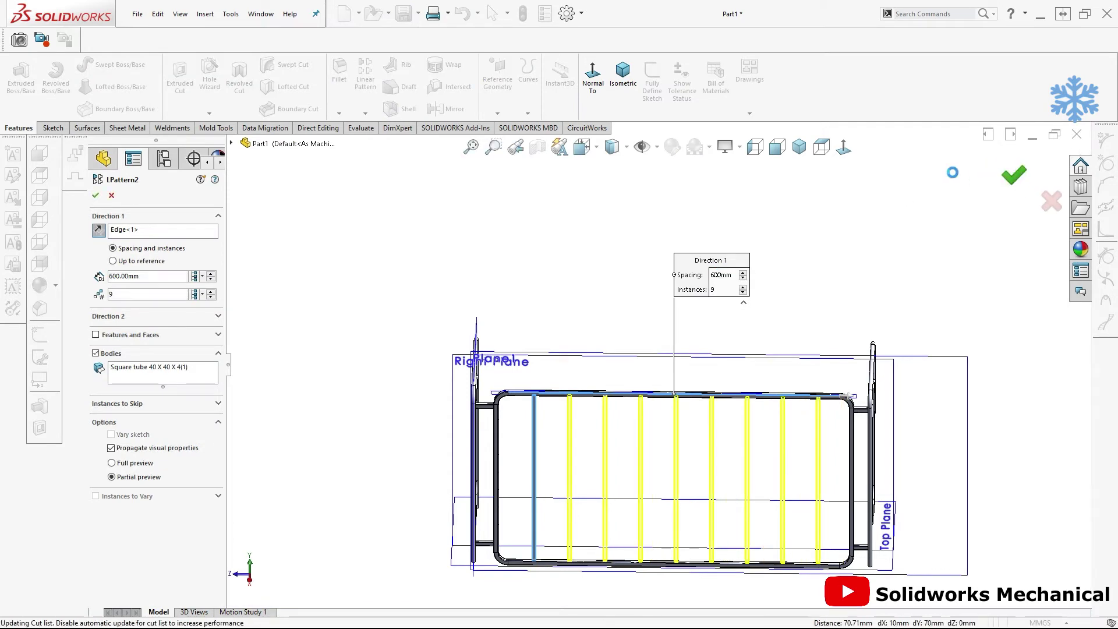
mouse_move(918, 188)
middle_mouse_down()
mouse_move(829, 310)
mouse_move(782, 151)
middle_mouse_up()
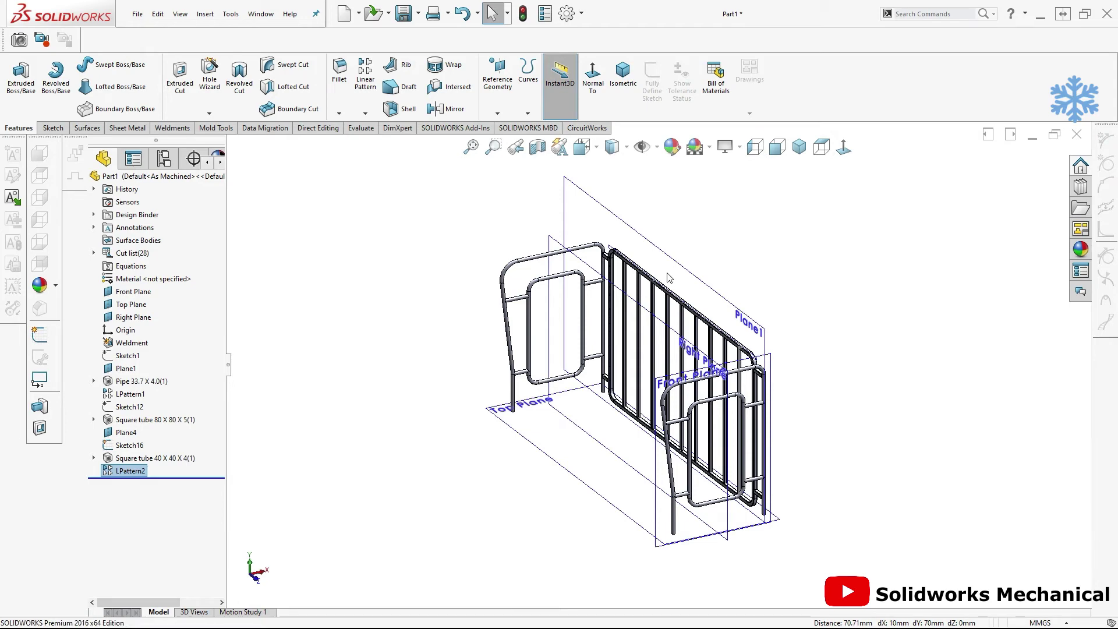
Start a new sketch on the Front Plane, viewed normal
mouse_move(684, 294)
middle_mouse_down()
mouse_move(677, 242)
mouse_move(760, 309)
middle_mouse_up()
left_click(761, 310)
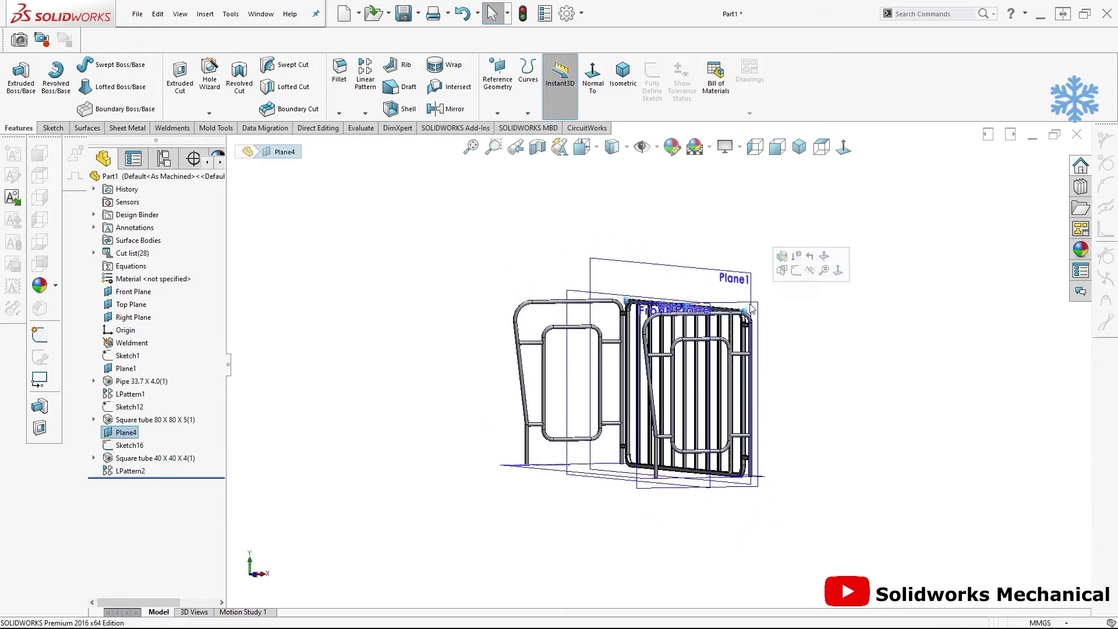
middle_click_drag(779, 318, 689, 302)
left_click(673, 297)
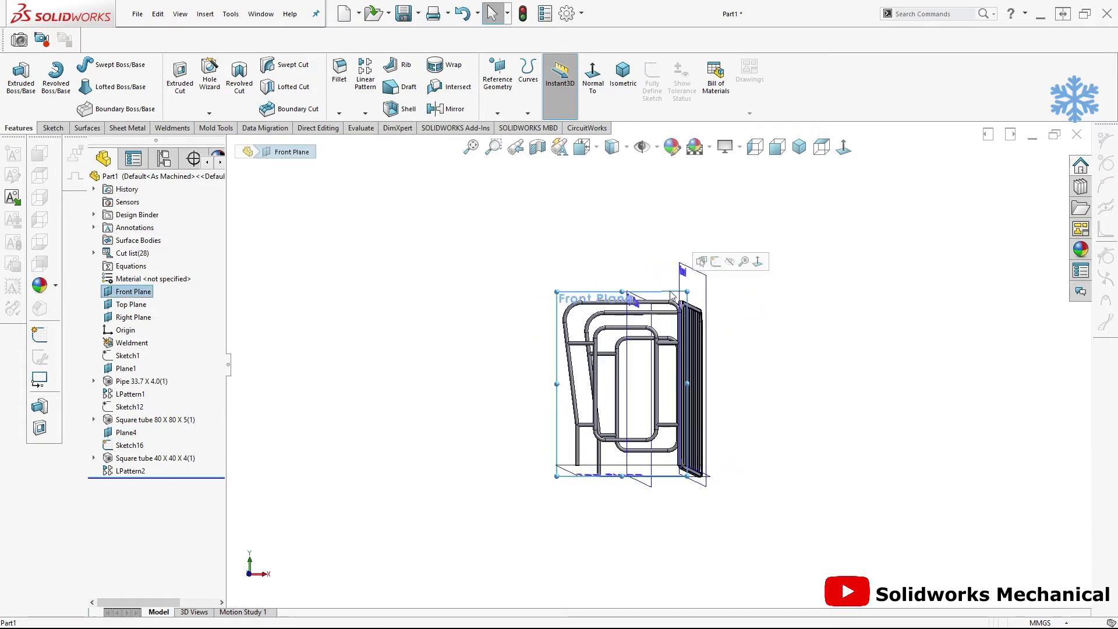
left_click(715, 262)
left_click(843, 147)
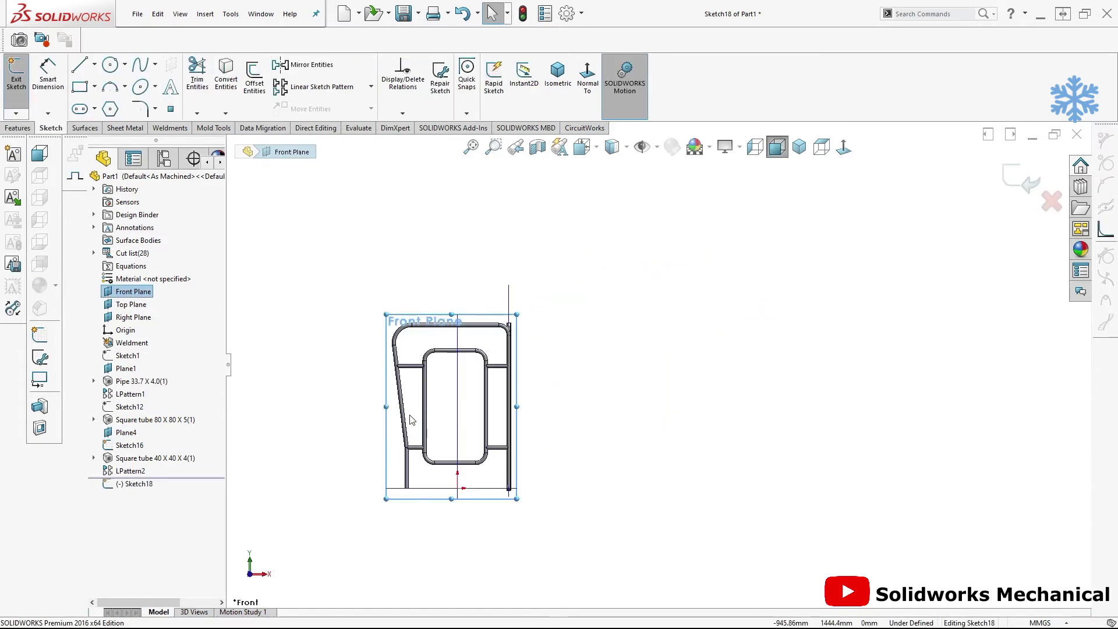
scroll(699, 257, "down", 3)
scroll(664, 280, "up", 1)
scroll(634, 300, "down", 3)
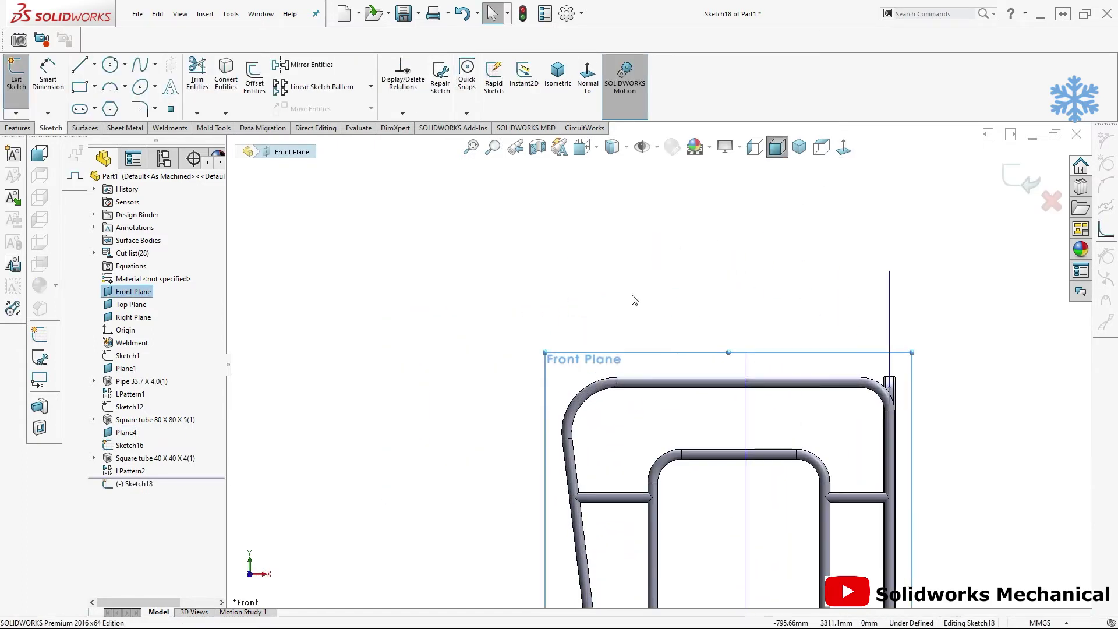
Draw two short vertical lines above the top rail and make them equal
left_click(80, 64)
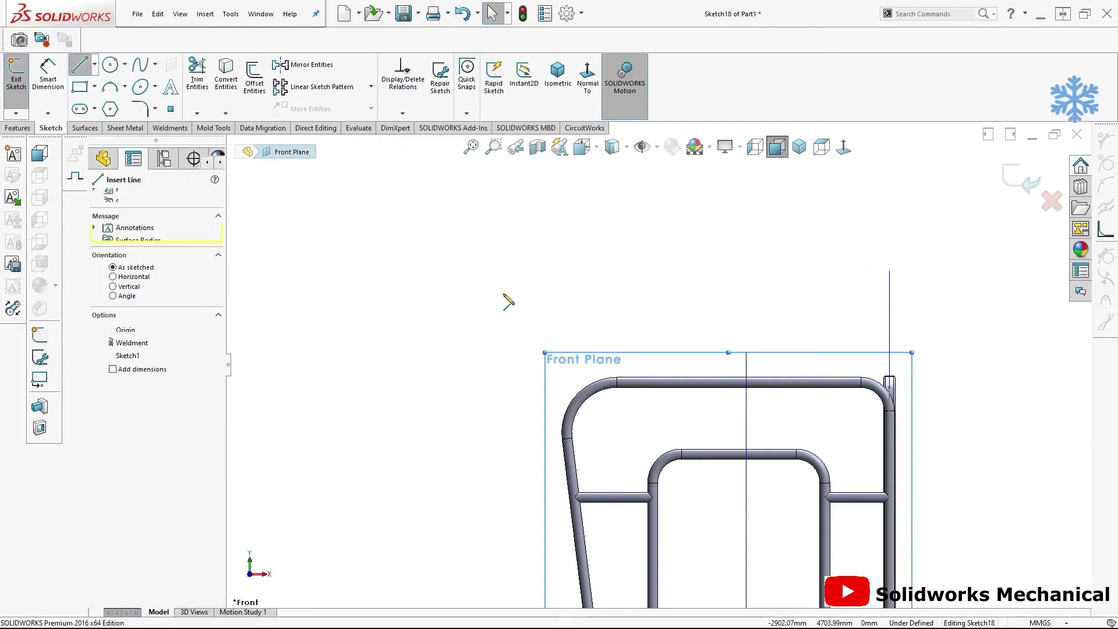
left_click(636, 384)
left_click(631, 352)
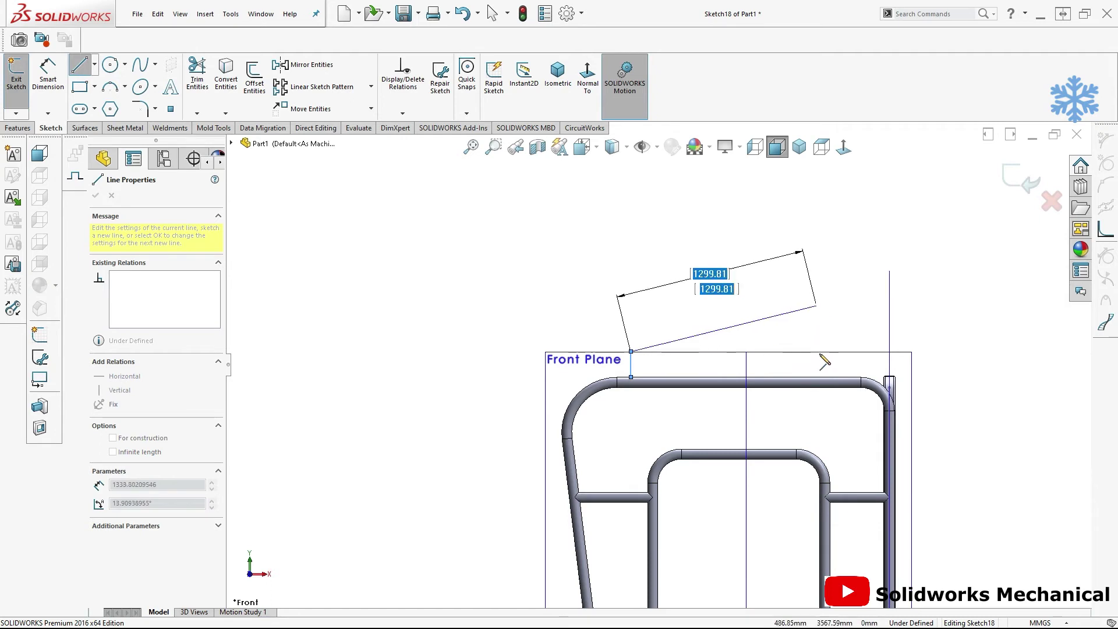
key("Escape")
key("Escape")
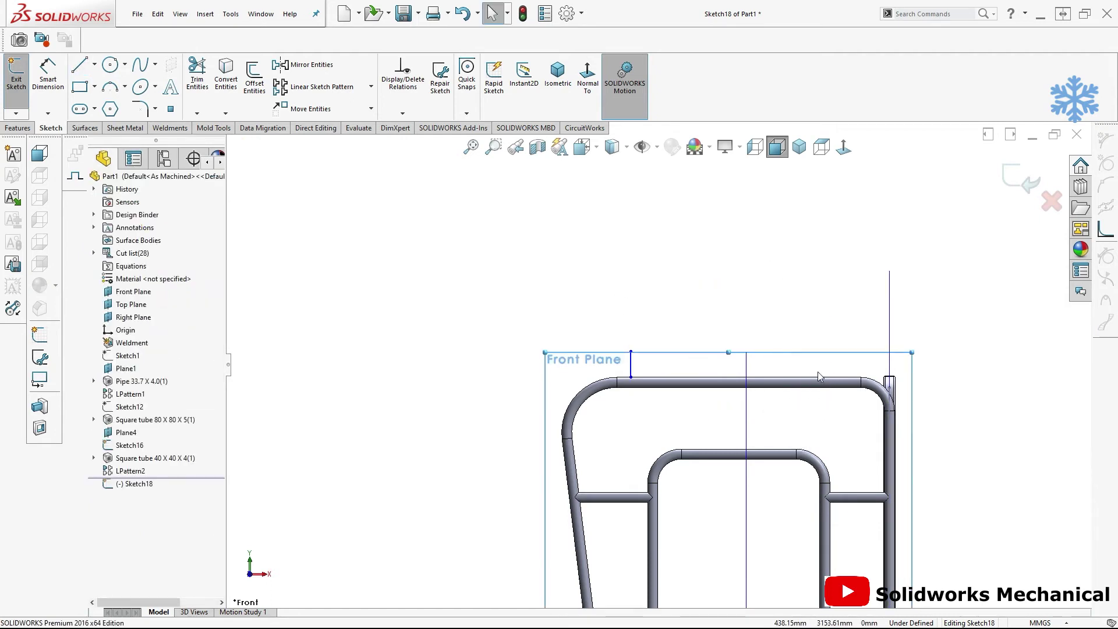
key("l")
left_click(827, 378)
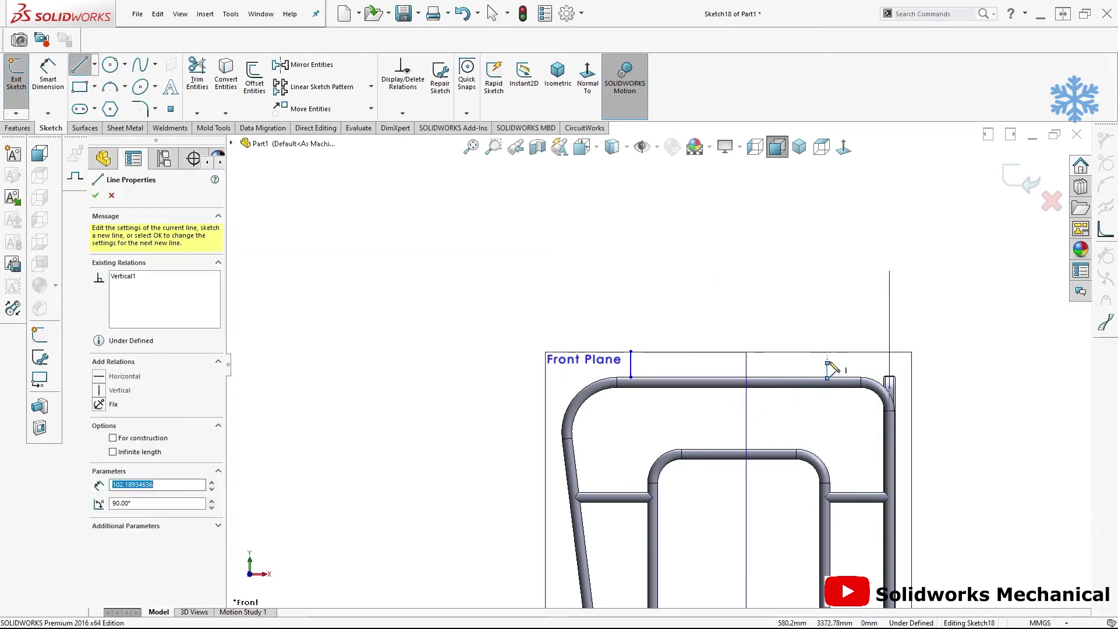
key("Escape")
left_click(828, 372)
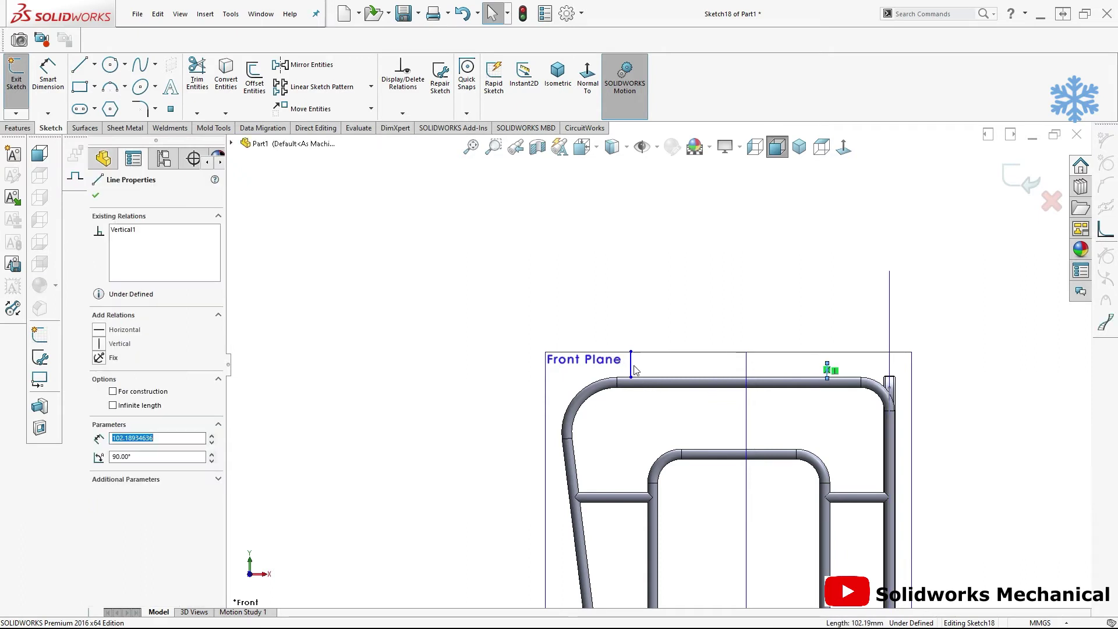
left_click(632, 374, "ctrl")
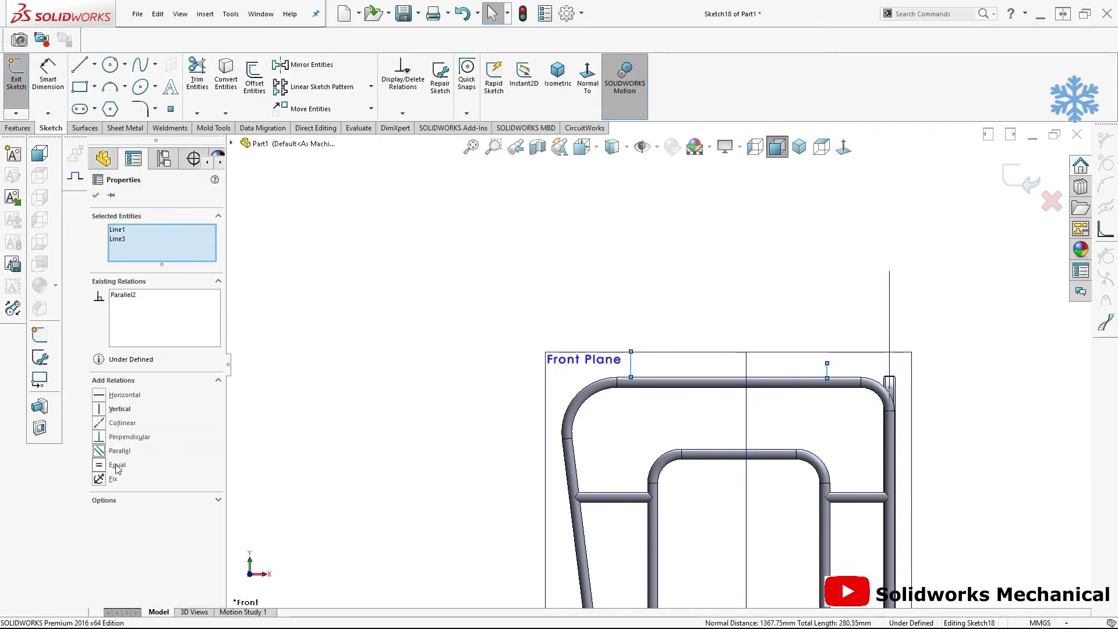
left_click(760, 247)
Dimension each vertical line 800 mm from the centre line
left_click(744, 373)
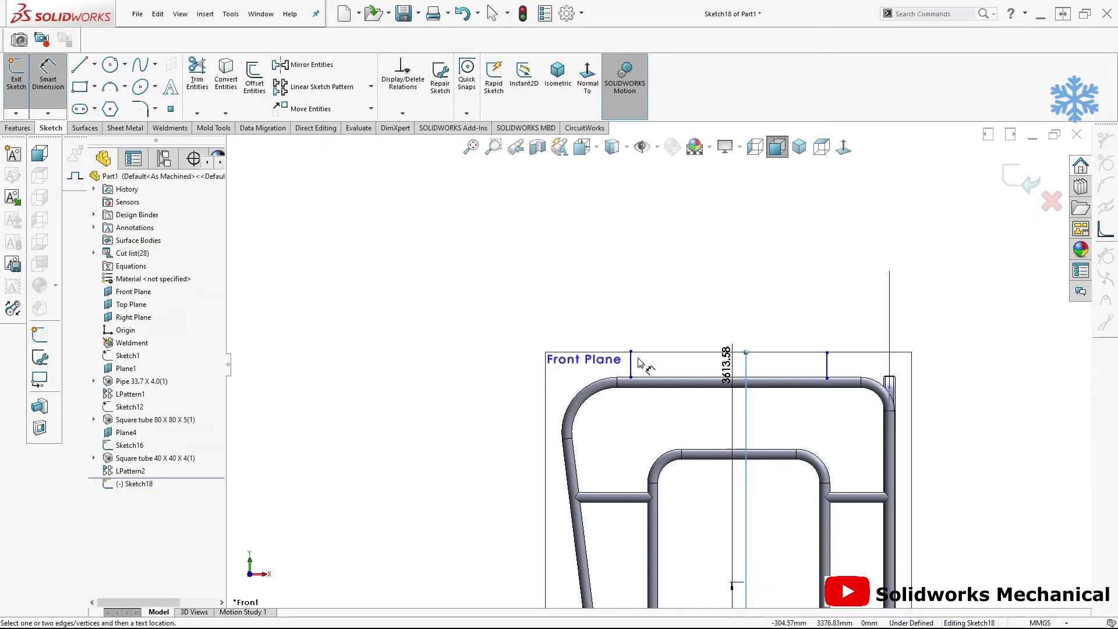
left_click(631, 368)
left_click(646, 314)
type("800")
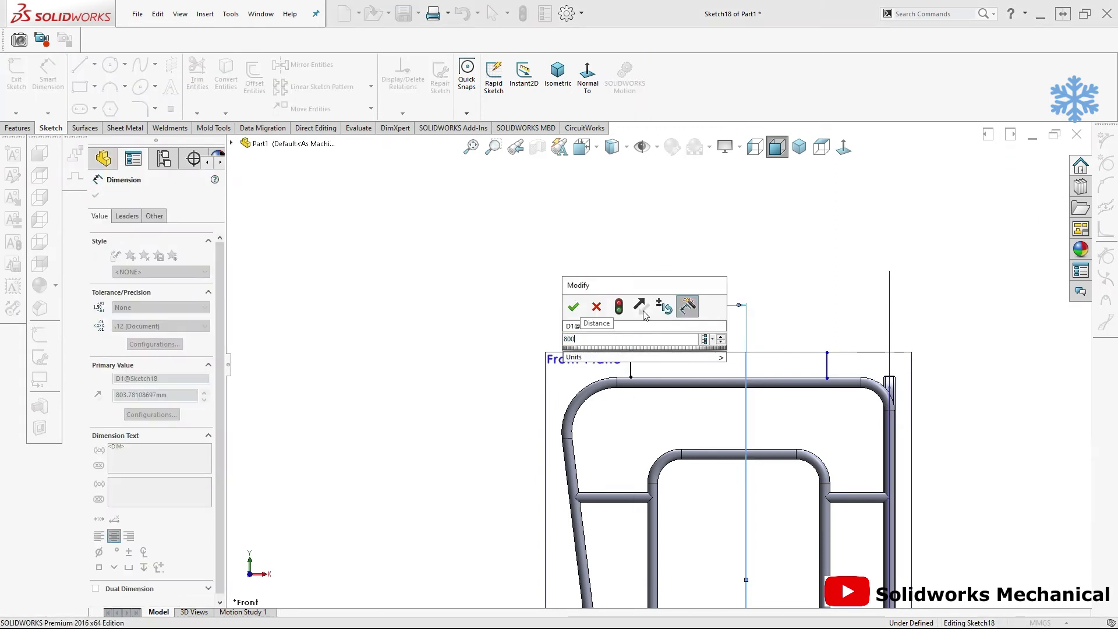
key("Return")
left_click(827, 366)
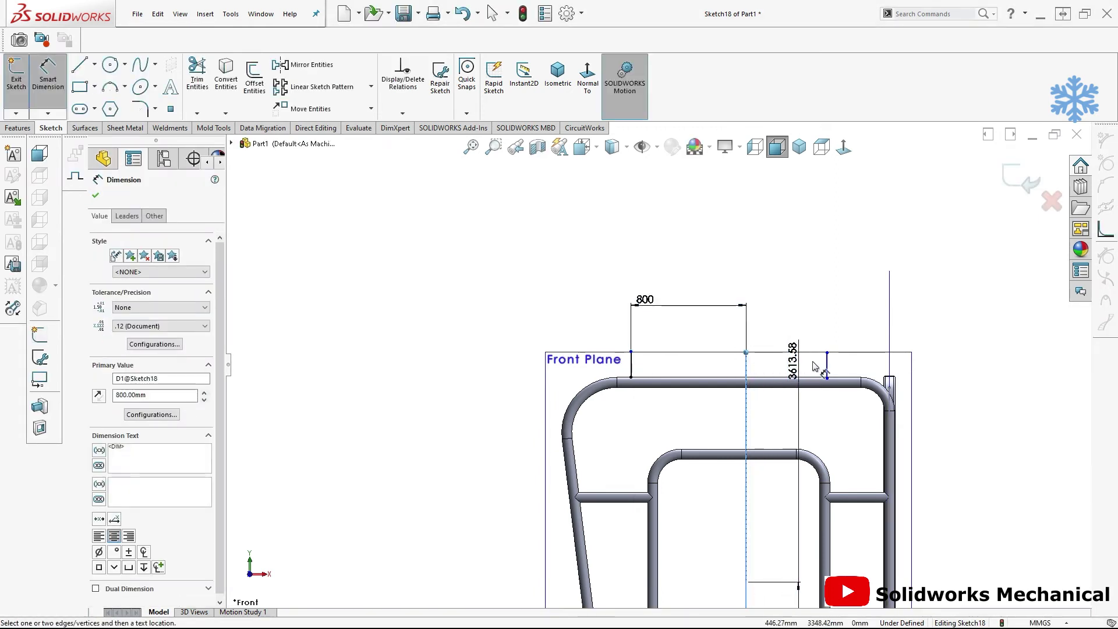
left_click(789, 307)
type("800")
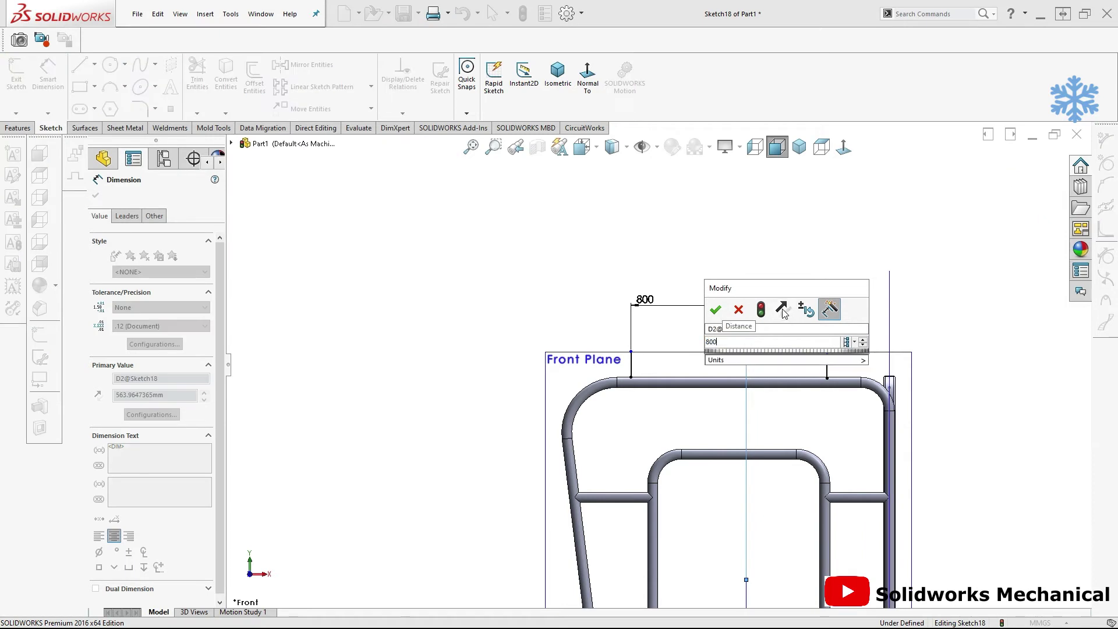
key("Return")
key("Escape")
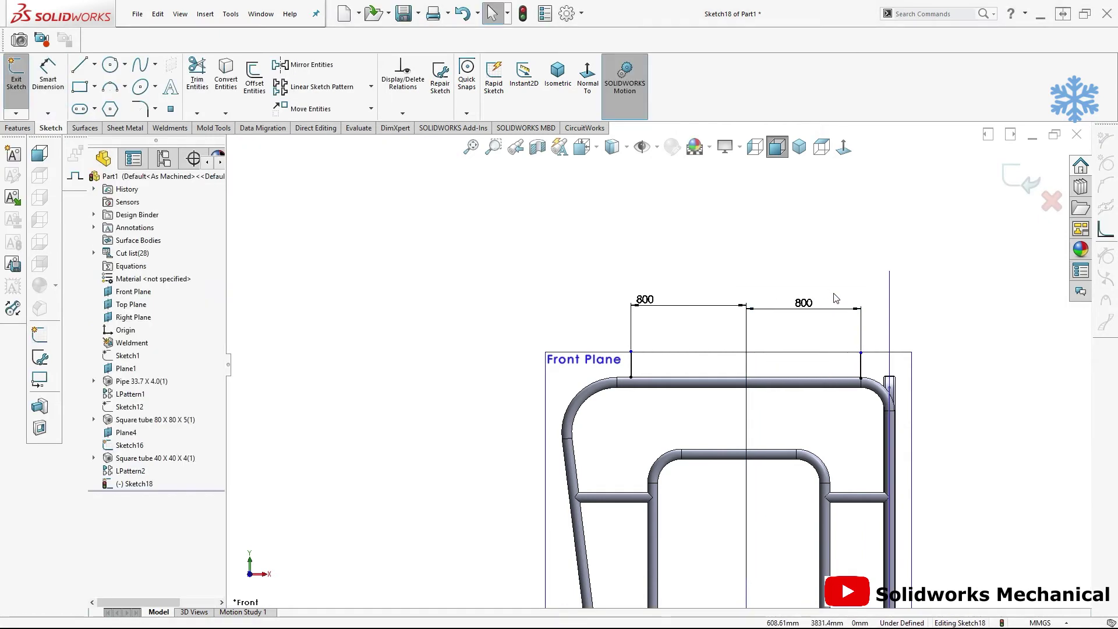
Dimension the left line's height to 150 mm
key("d")
left_click(632, 365)
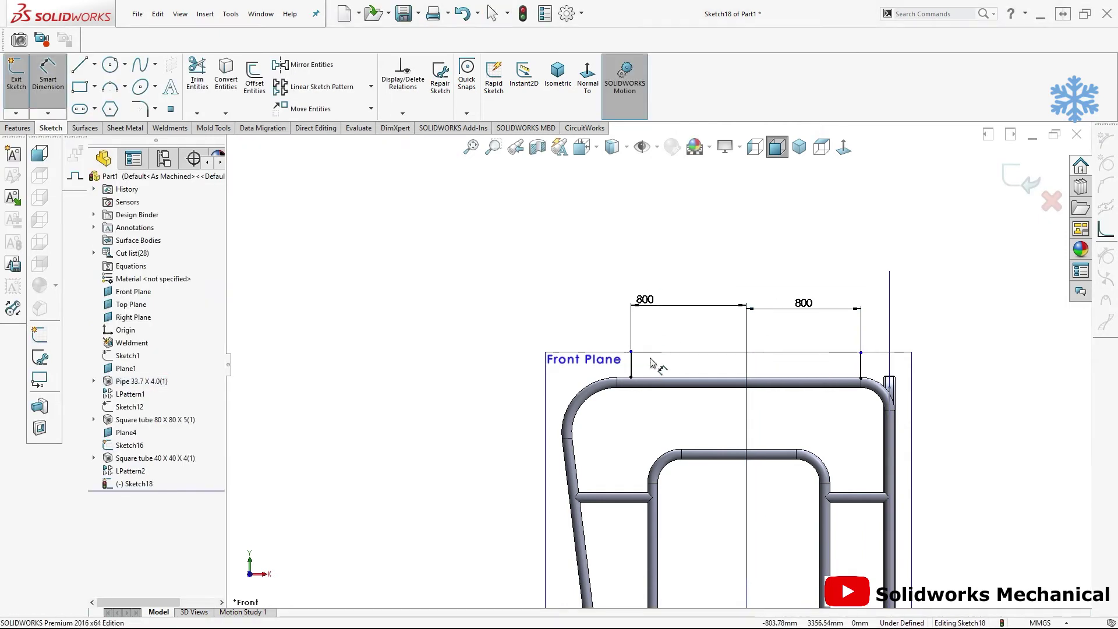
type("150")
key("Return")
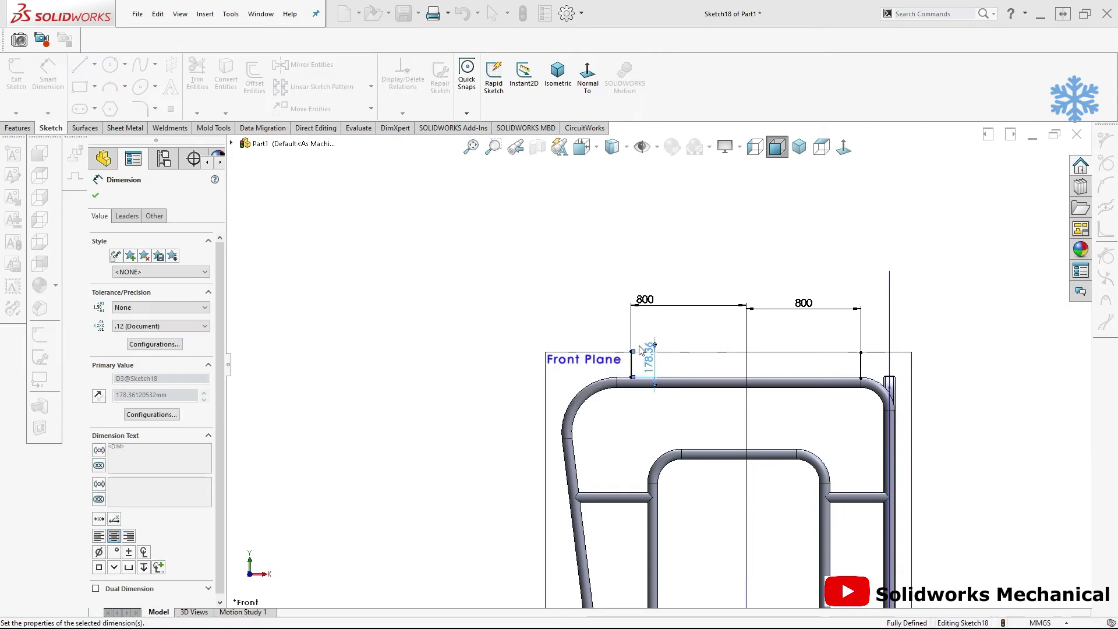
key("Escape")
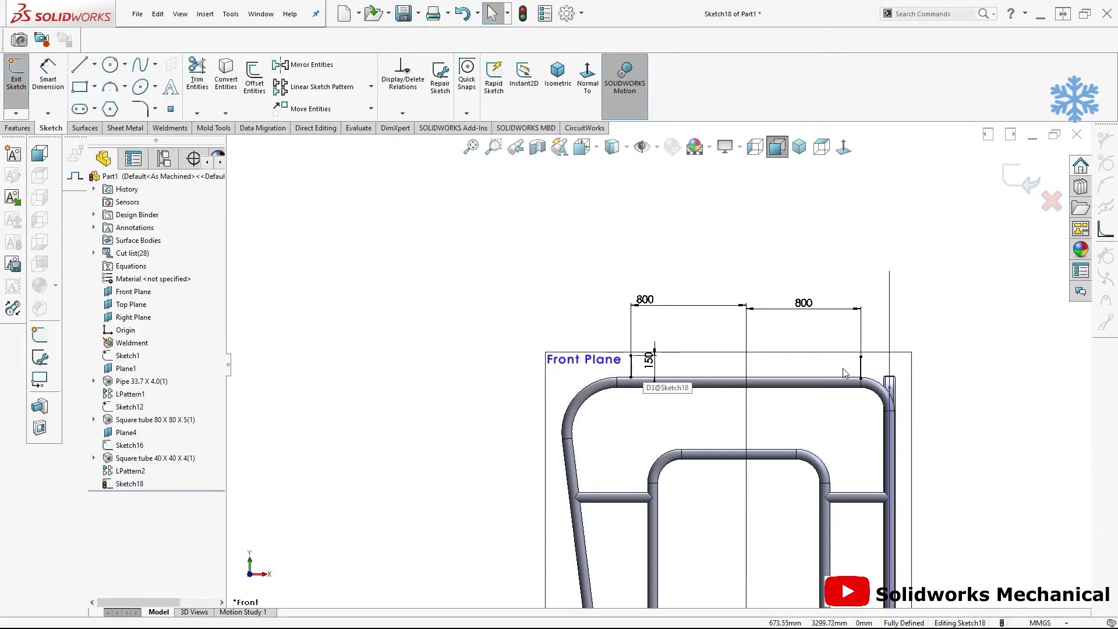
scroll(658, 363, "up", 2)
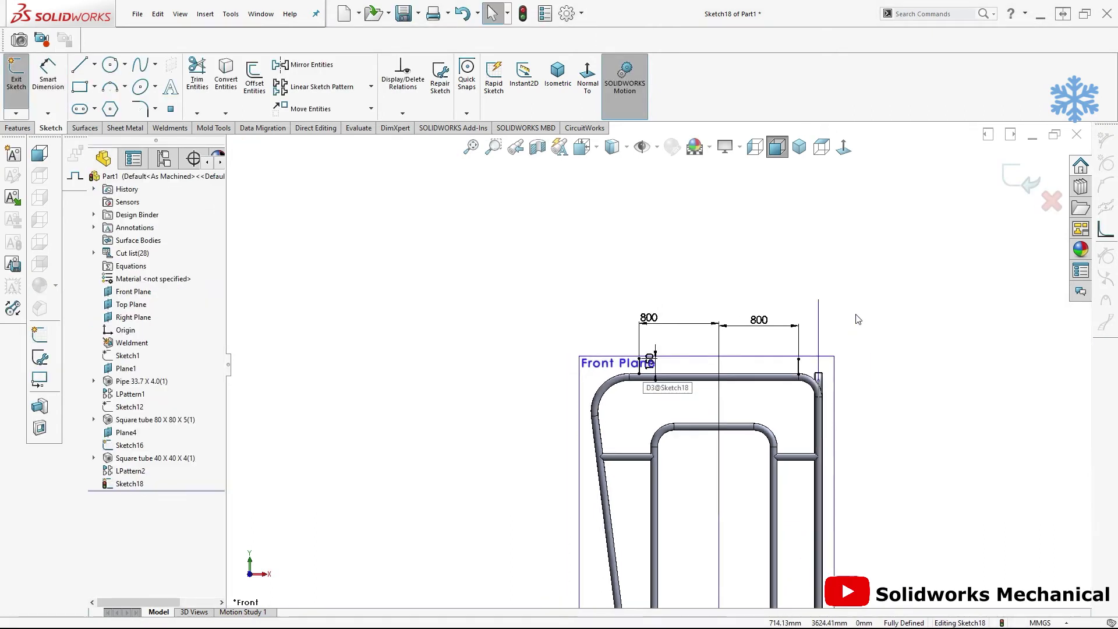
Exit the sketch, show planes, and create a plane offset 800 mm from the Right Plane
left_click(1012, 181)
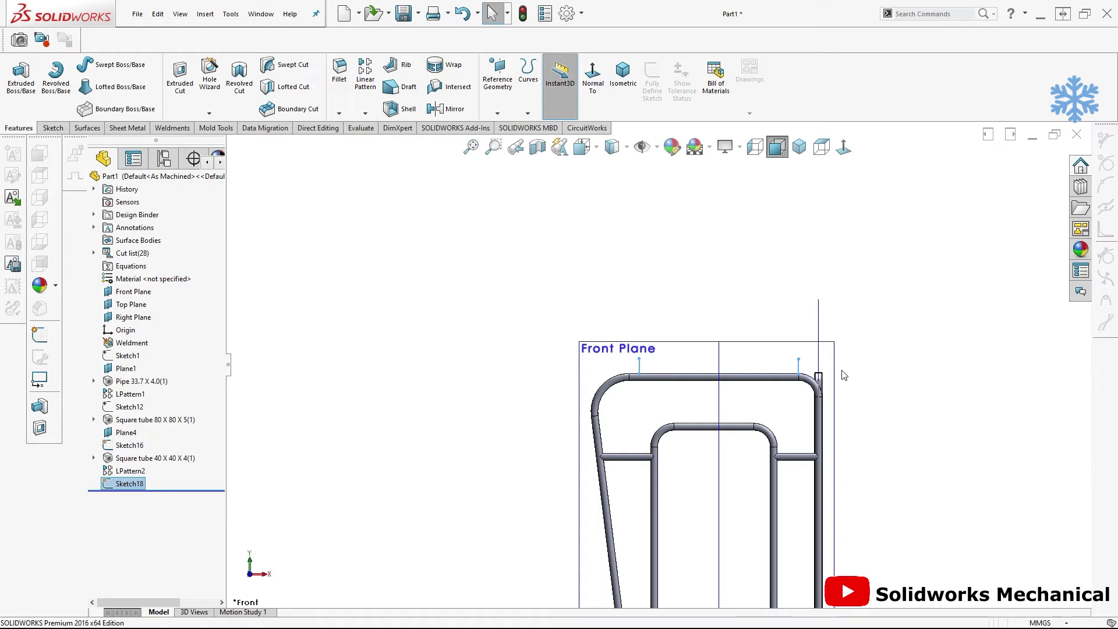
left_click(642, 147)
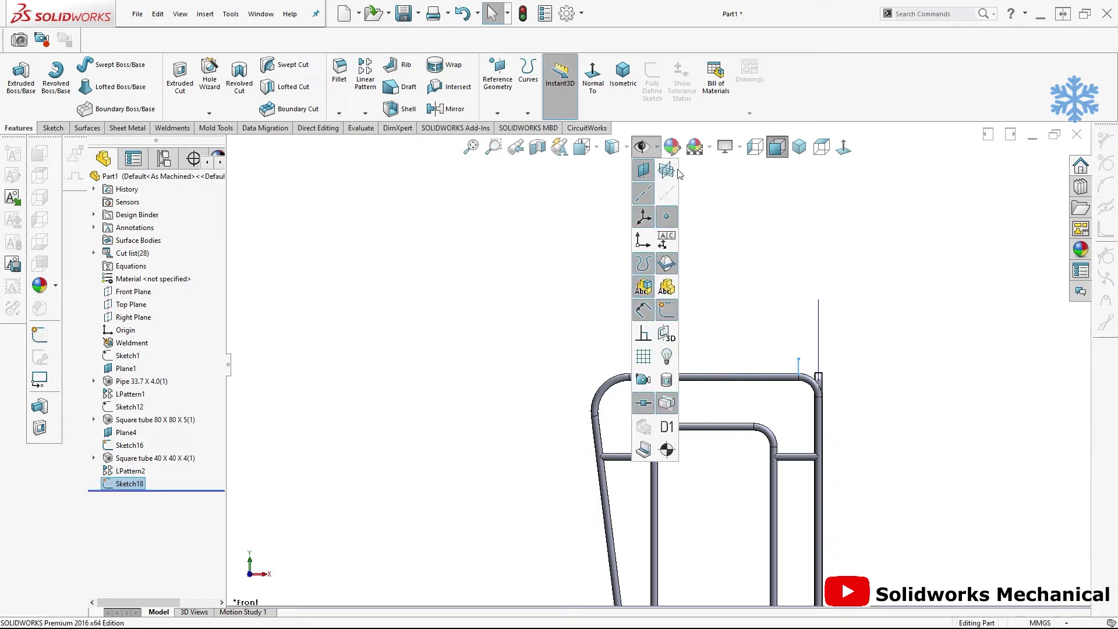
left_click(666, 169)
left_click(718, 358)
left_click(498, 79)
left_click(508, 130)
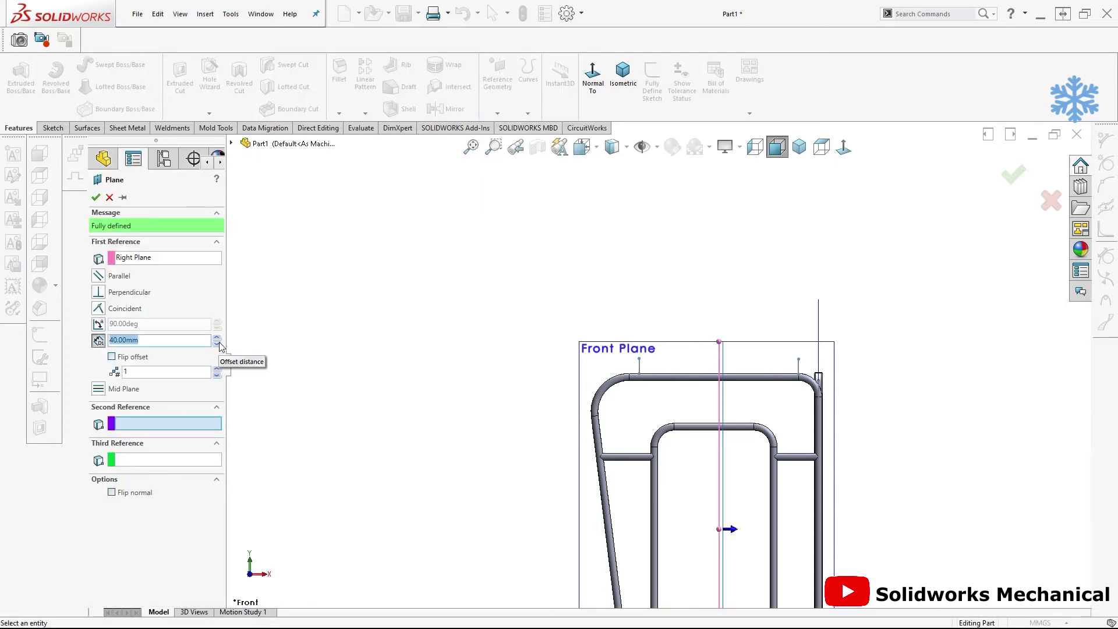
type("800")
key("Return")
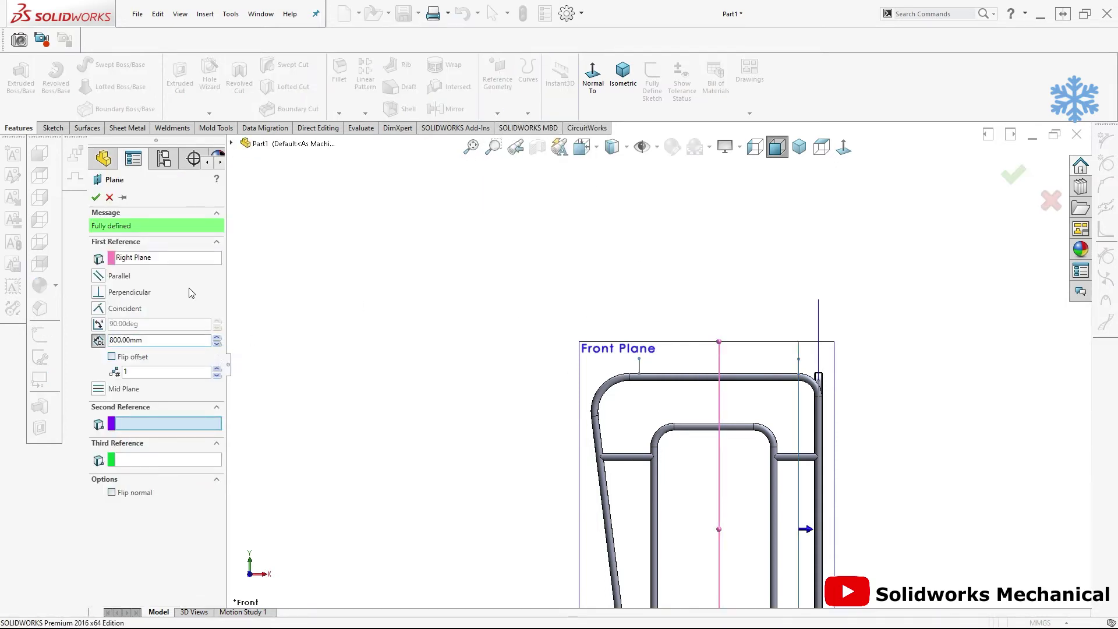
left_click(109, 198)
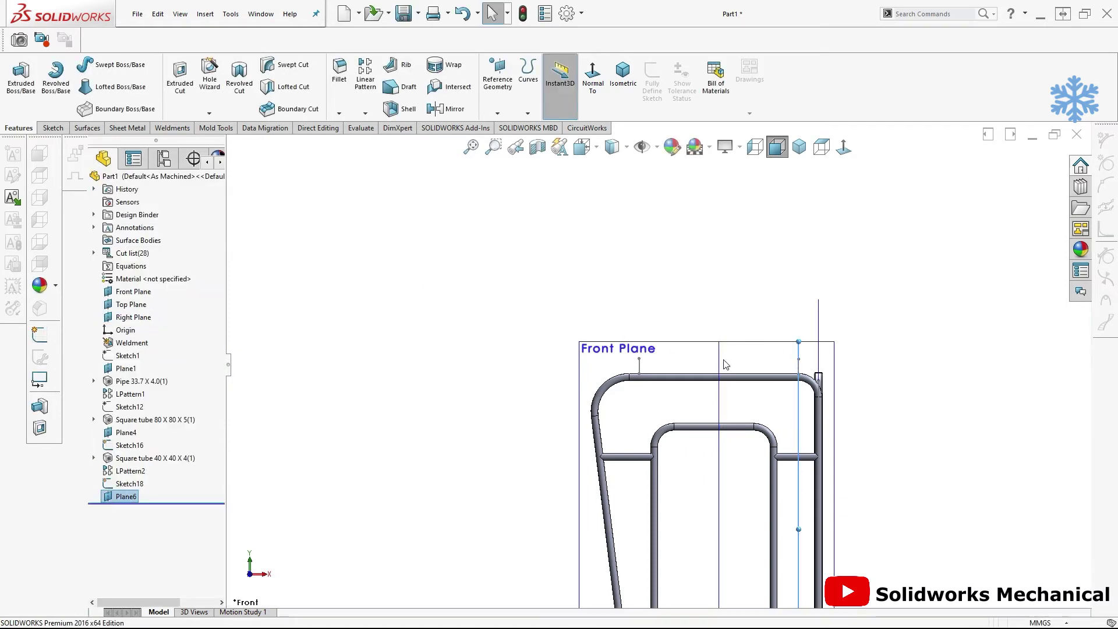
Add a second 800 mm plane on the opposite side of the Right Plane
left_click(497, 113)
left_click(506, 137)
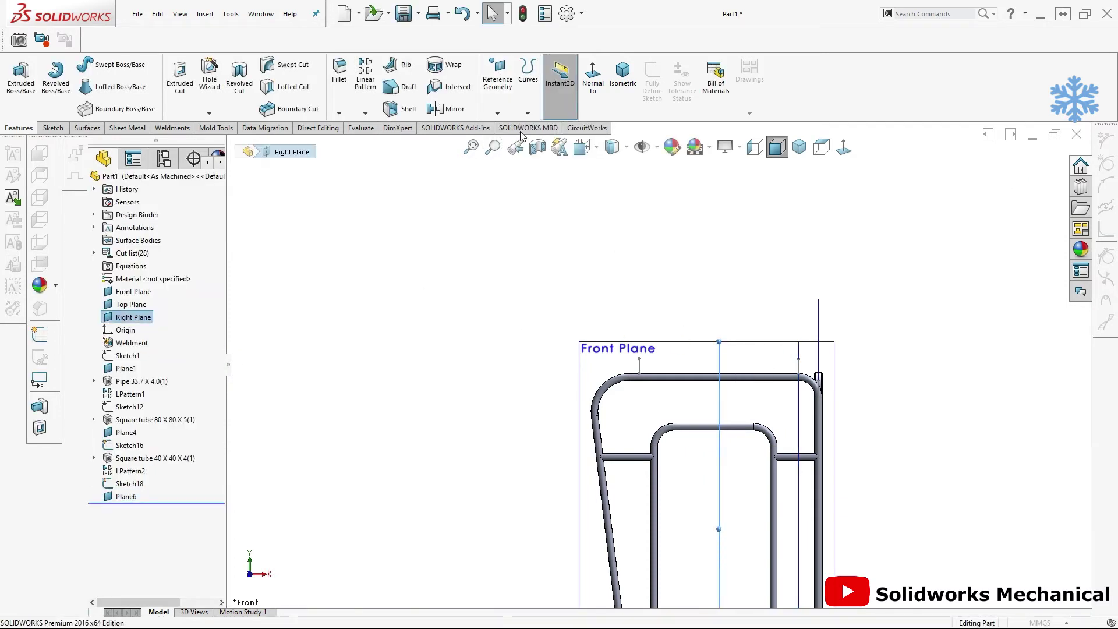
left_click(1050, 201)
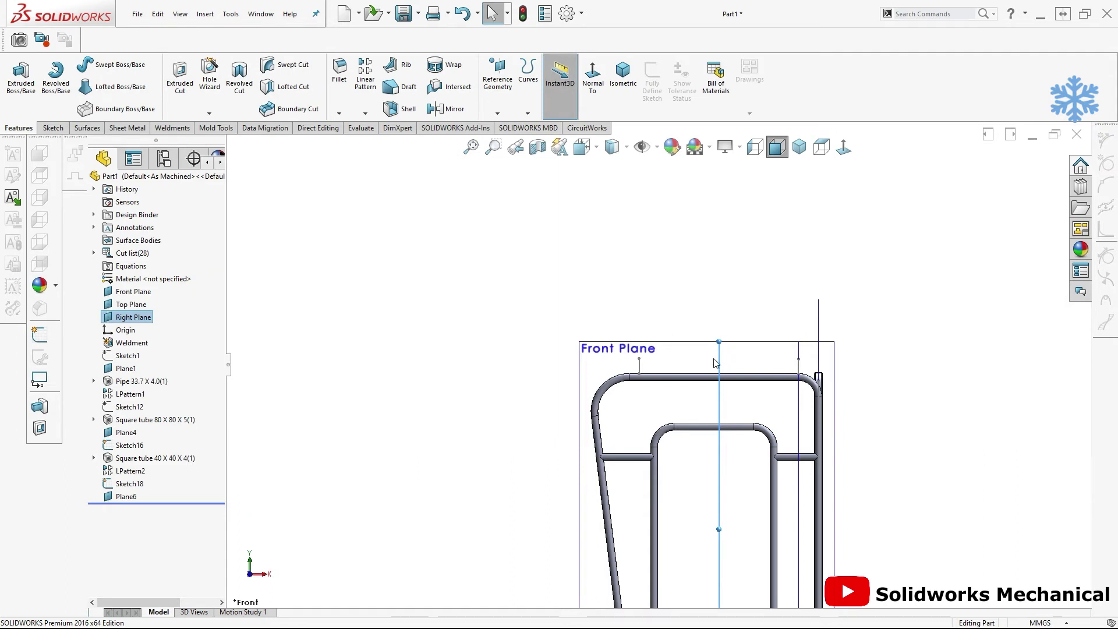
left_click(497, 112)
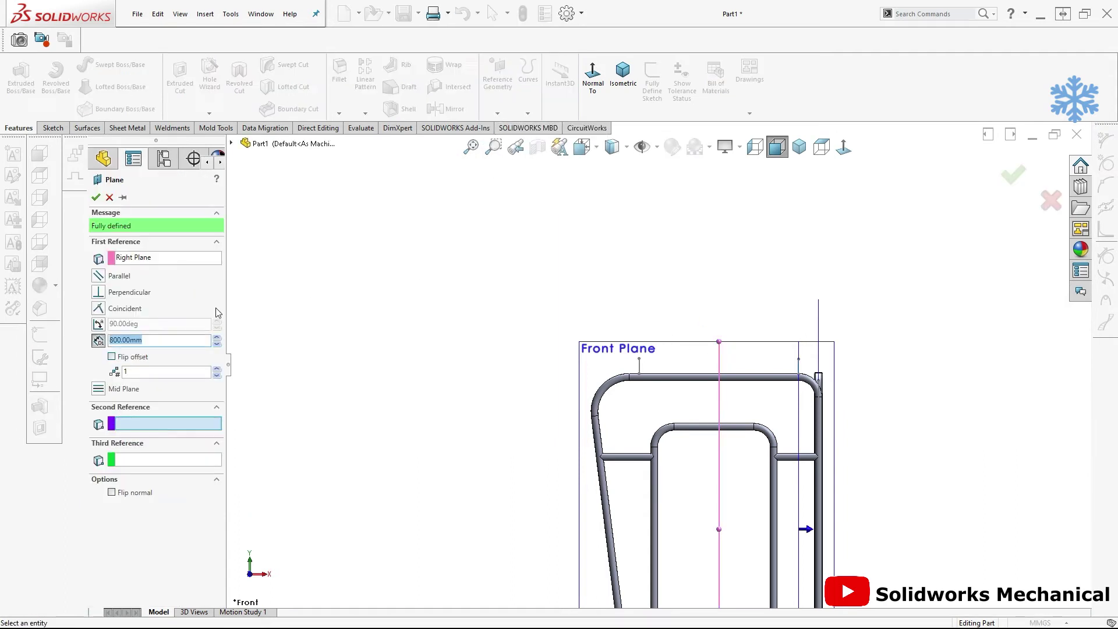
left_click(112, 357)
left_click(1012, 174)
Hide the Front and Right planes and start a sketch on Plane6, viewed normal to it
middle_click_drag(873, 287, 745, 217)
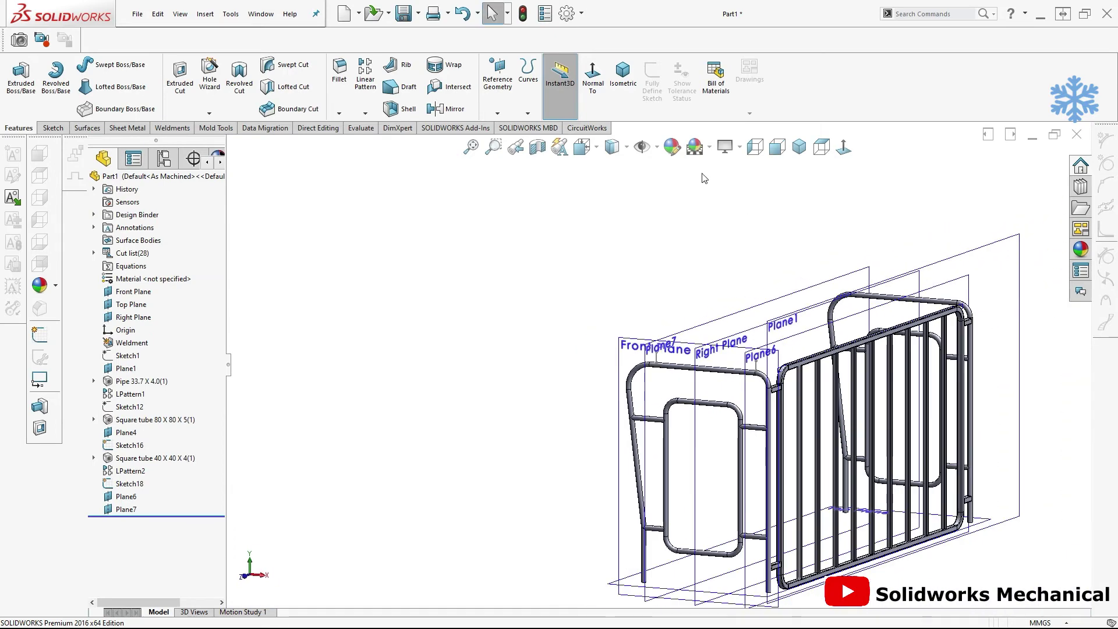
left_click(656, 147)
left_click(643, 164)
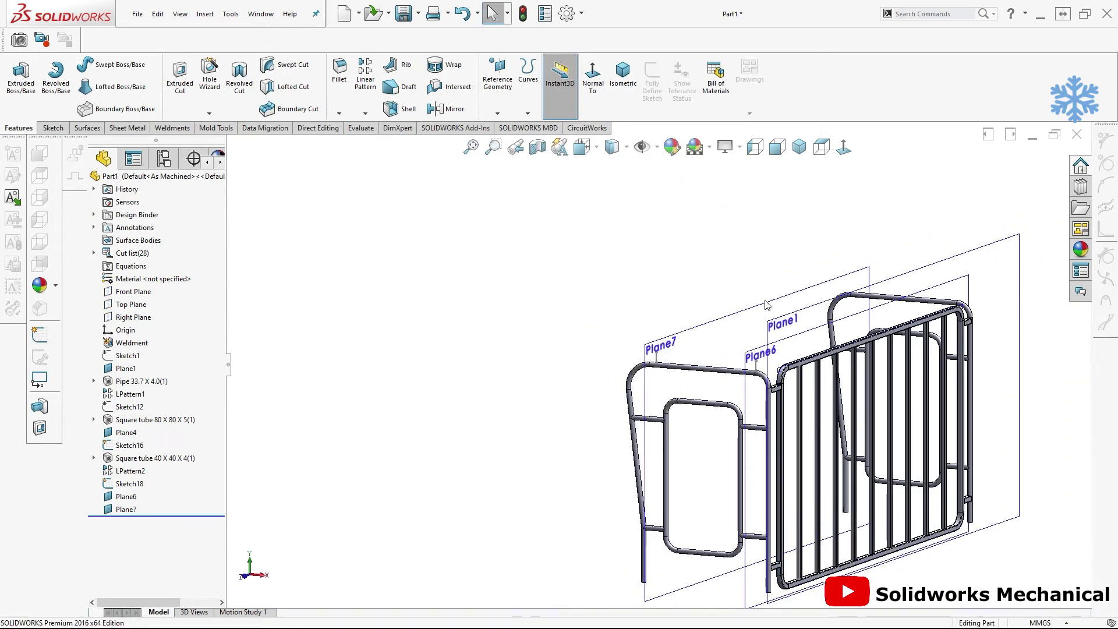
mouse_move(783, 330)
middle_mouse_down()
mouse_move(748, 320)
mouse_move(658, 335)
middle_mouse_up()
left_click(657, 331)
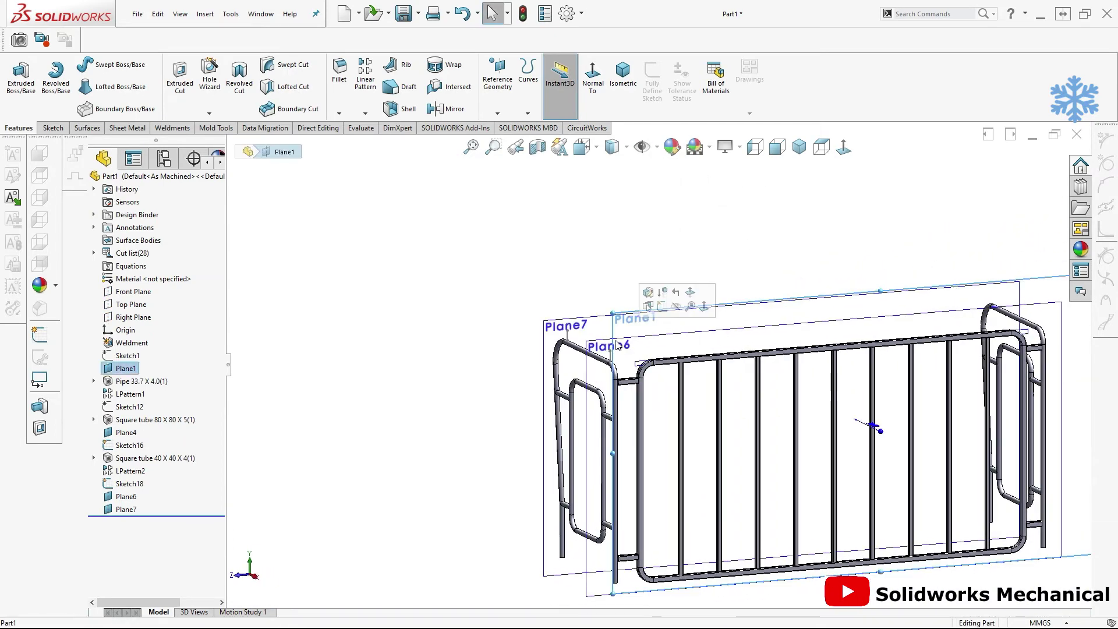
left_click(728, 326)
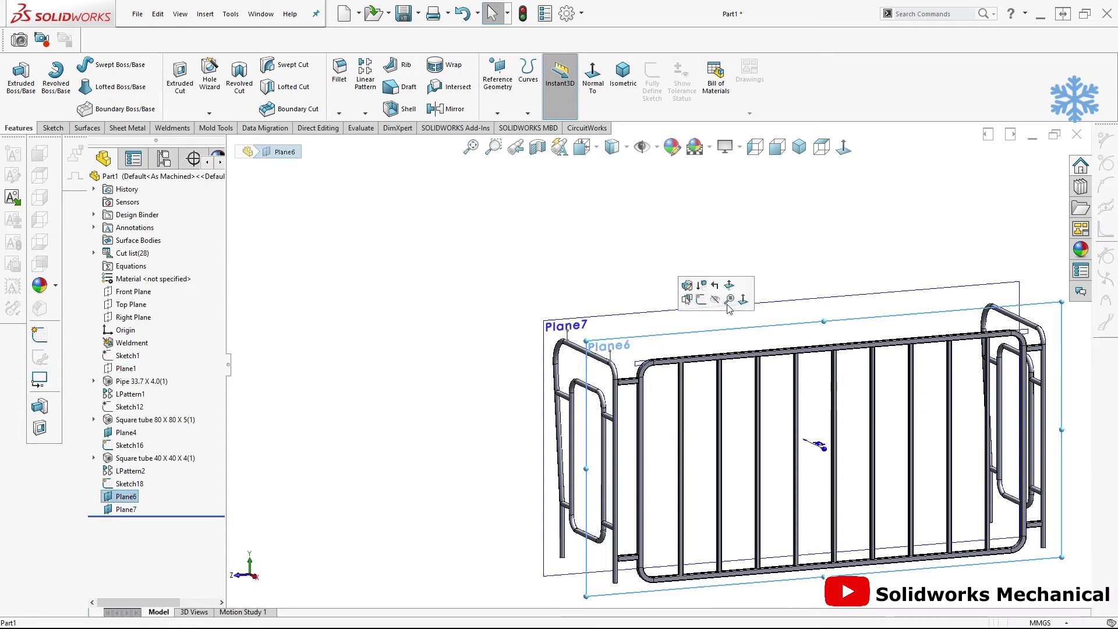
left_click(702, 305)
left_click(843, 147)
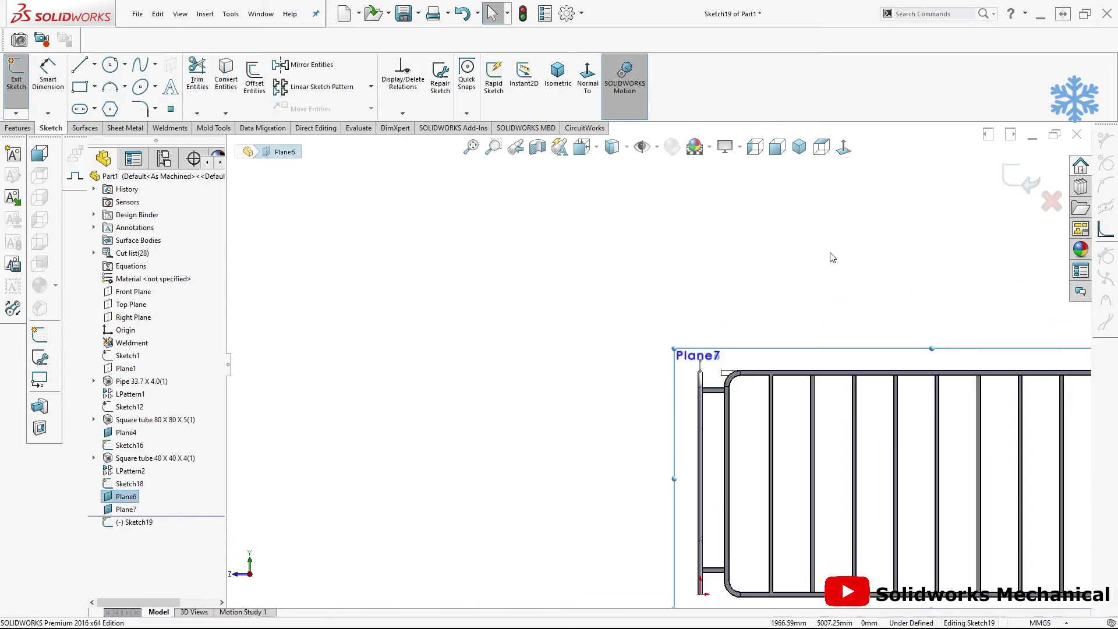
Draw a long horizontal line above the top rail and nudge its right end into place
key("l")
left_click(704, 368)
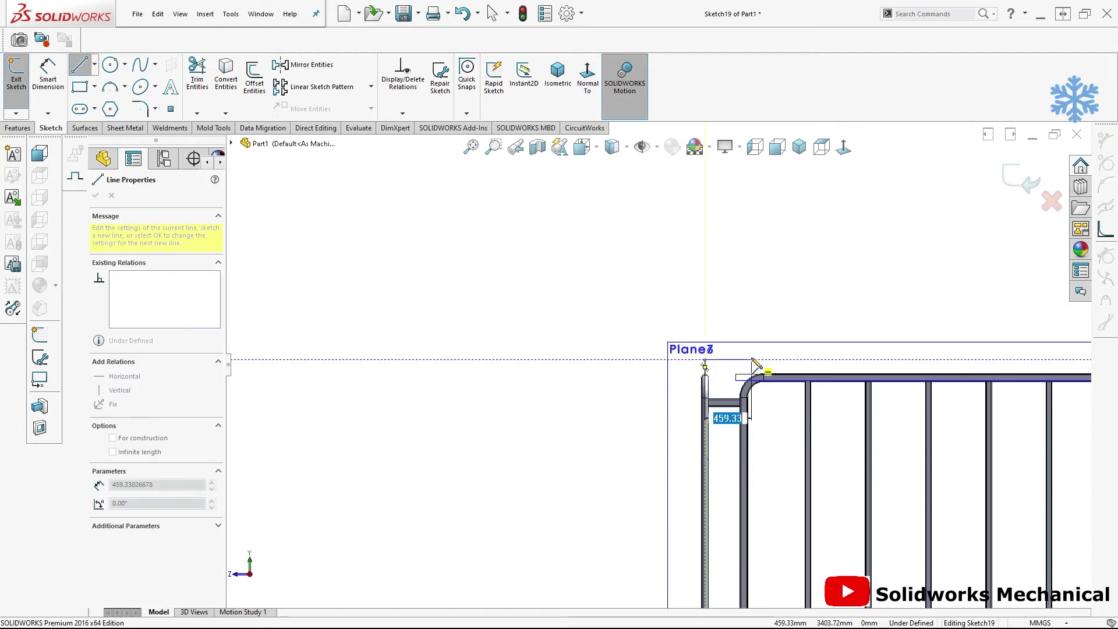
scroll(848, 367, "up", 3)
scroll(935, 365, "down", 5)
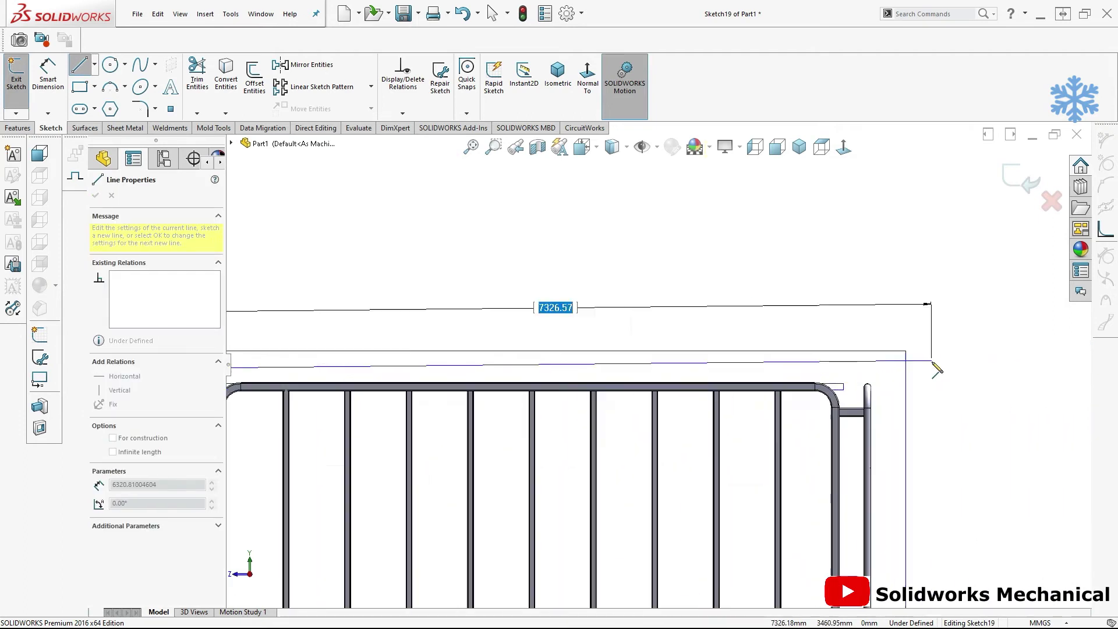
left_click(867, 370)
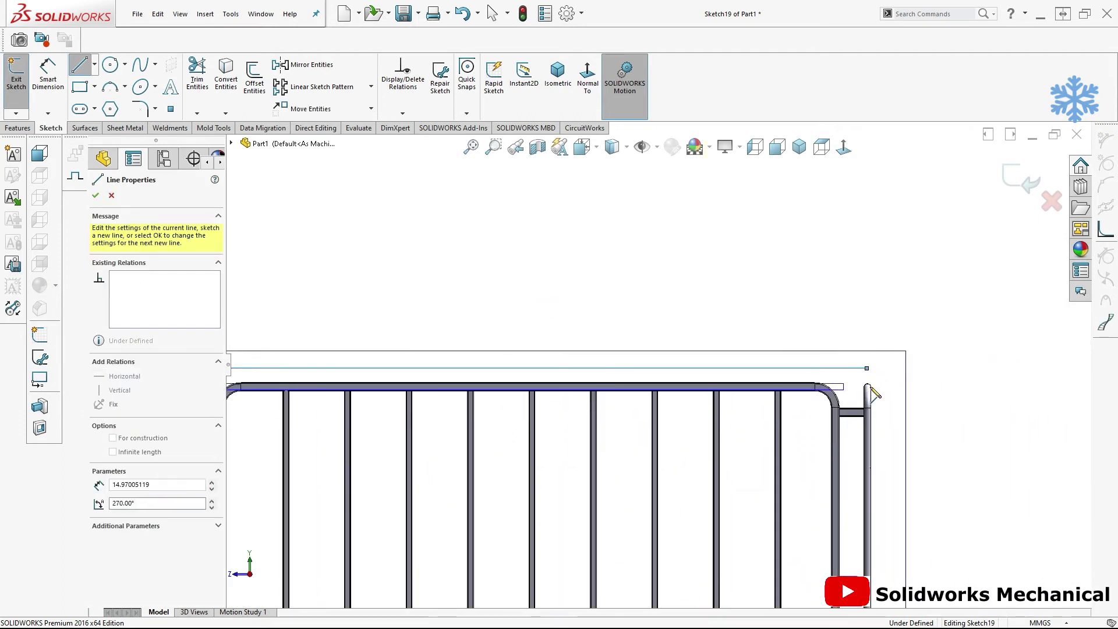
scroll(879, 387, "down", 5)
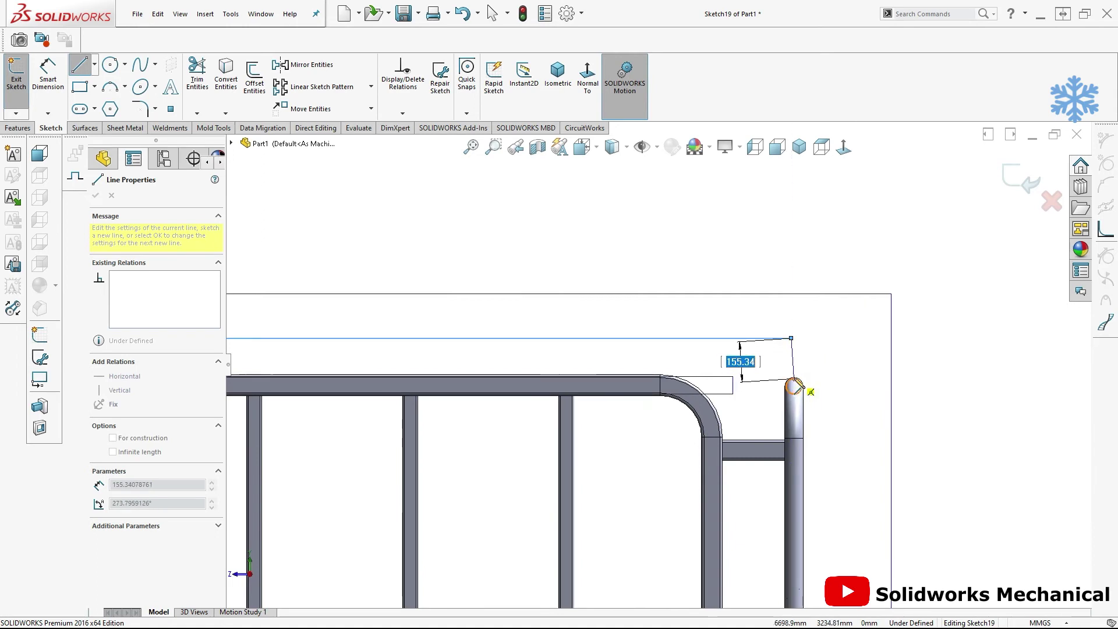
scroll(793, 381, "down", 3)
key("Escape")
left_click(774, 315)
left_click_drag(774, 317, 766, 308)
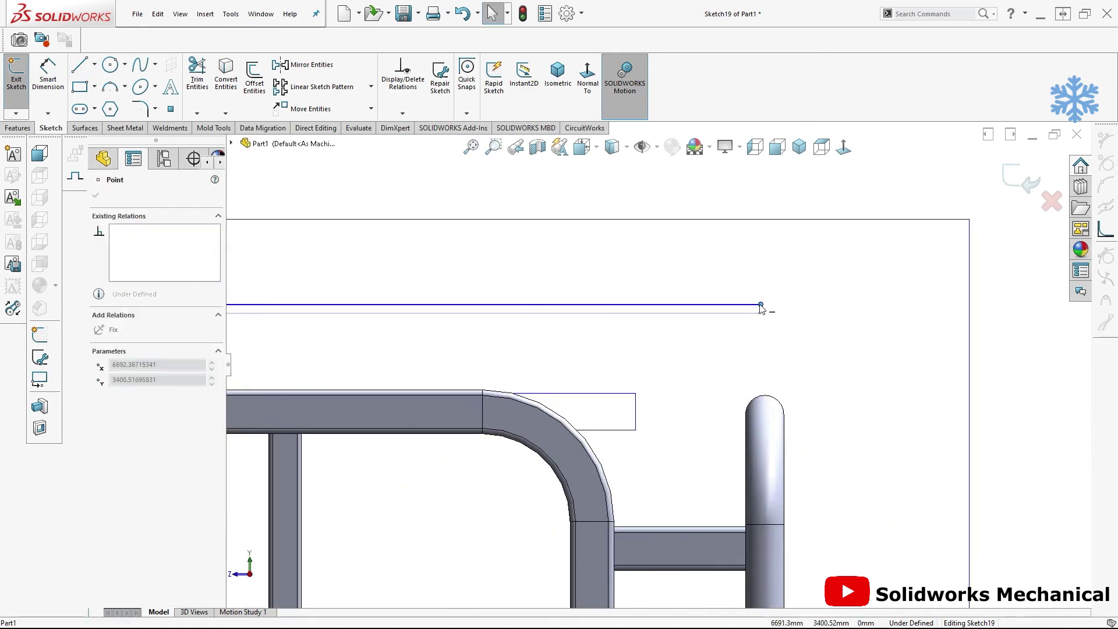
left_click(795, 307)
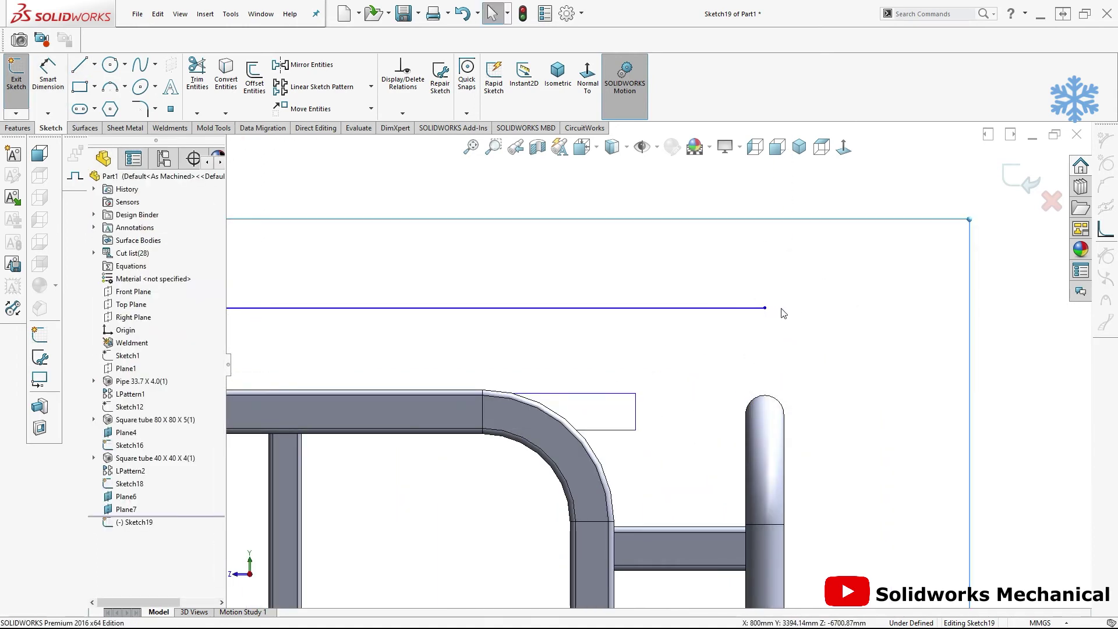
Add a short vertical line from the horizontal line's right end down to the right post top
key("l")
left_click(765, 309)
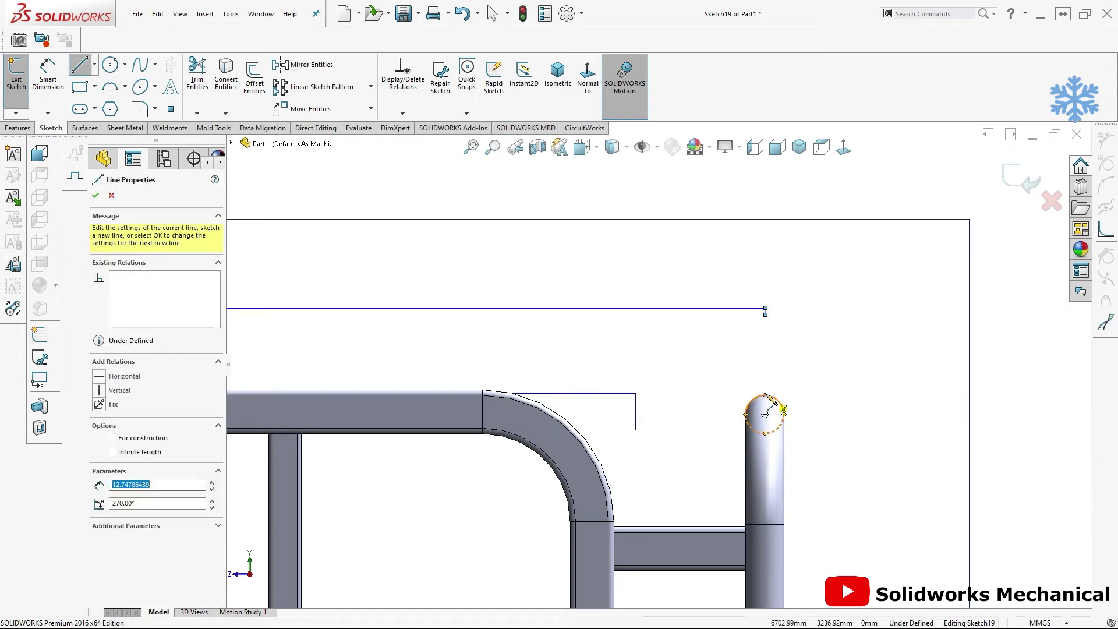
key("Escape")
mouse_move(765, 314)
left_mouse_down()
mouse_move(766, 396)
mouse_move(769, 386)
left_mouse_up()
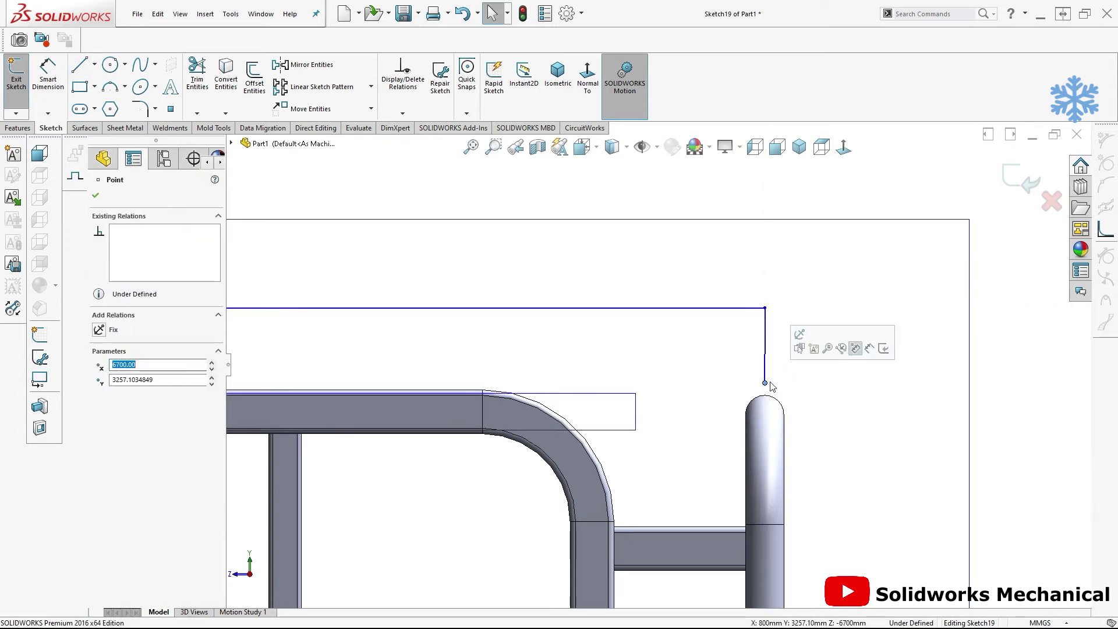
left_click(765, 340)
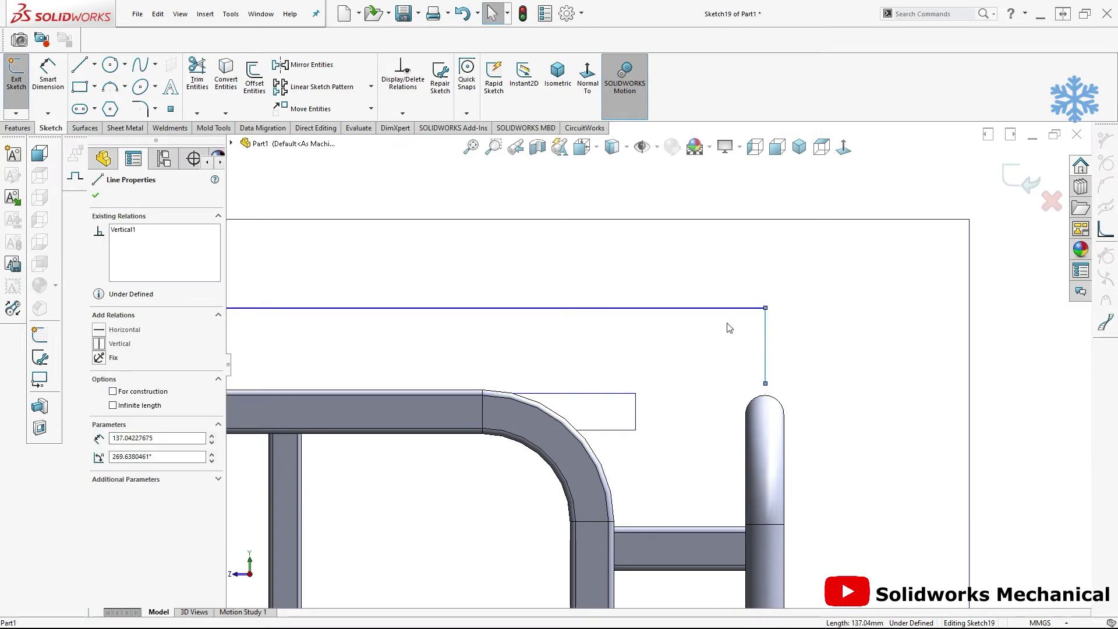
left_click(834, 377)
scroll(813, 410, "up", 3)
right_click_drag(739, 417, 727, 349)
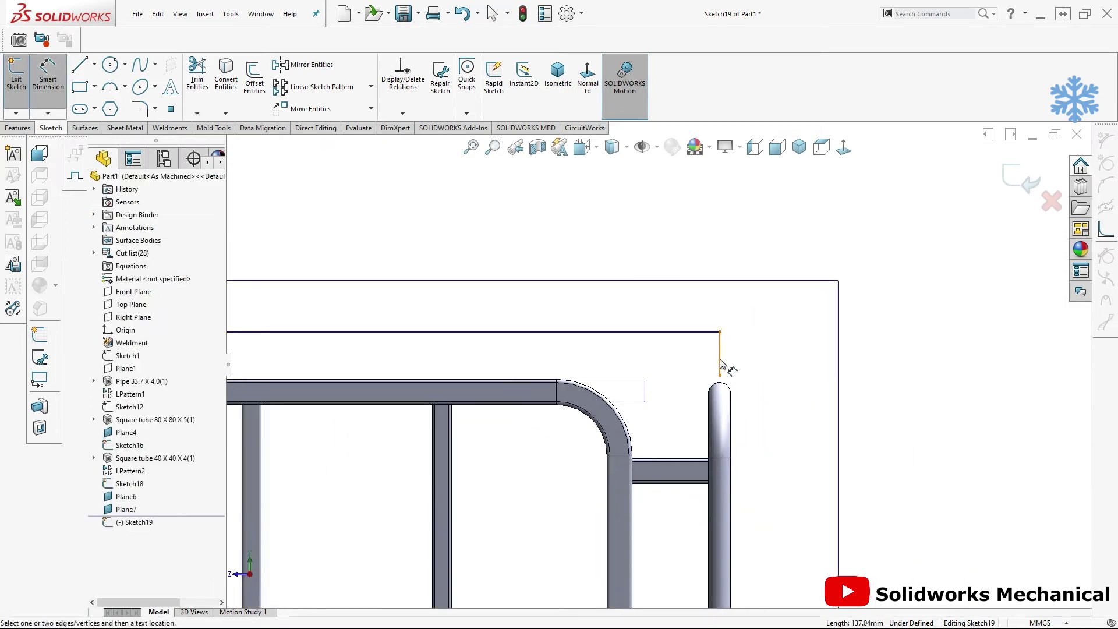
scroll(721, 407, "up", 2)
Dimension the sketch line 35 mm above the top tube edge
left_click(693, 420)
left_click(700, 370)
left_click(698, 279)
type("35")
key("Return")
key("f")
scroll(462, 269, "down", 1)
scroll(394, 254, "down", 1)
scroll(407, 349, "down", 1)
scroll(395, 331, "down", 1)
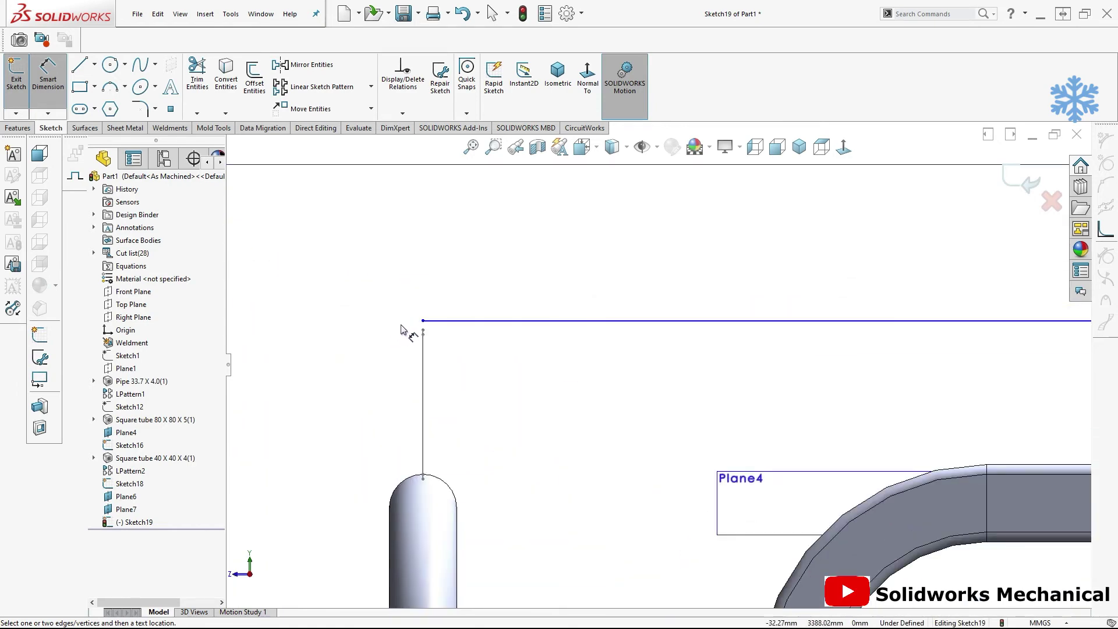
key("Escape")
Add a Pierce relation between the line's left endpoint and the left vertical line
left_click(423, 321)
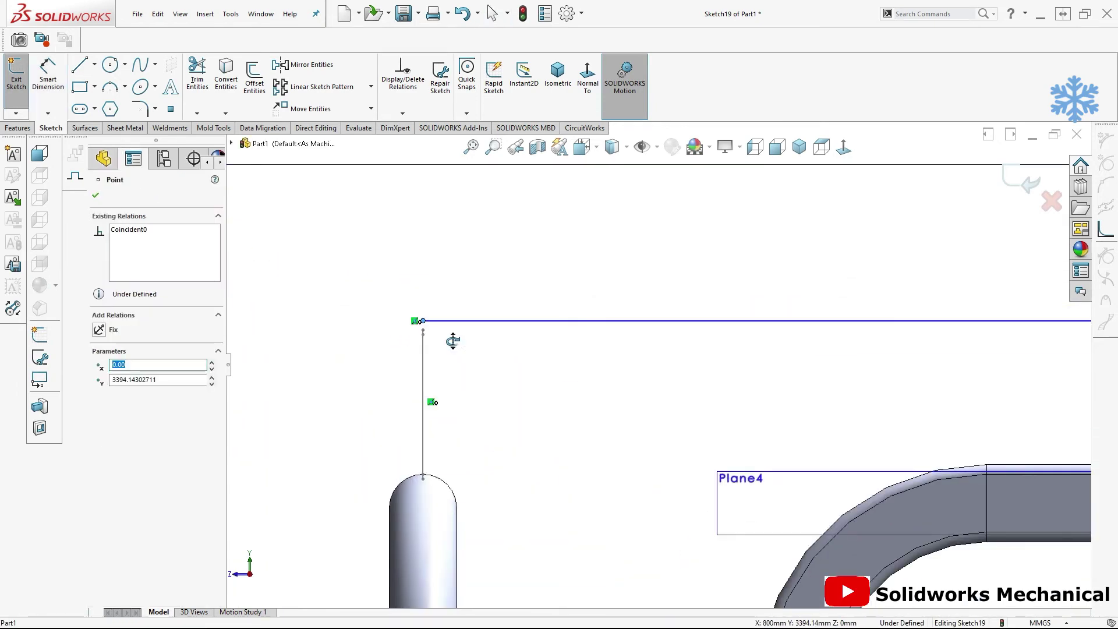
middle_click_drag(453, 341, 464, 359)
left_click(490, 387, "ctrl")
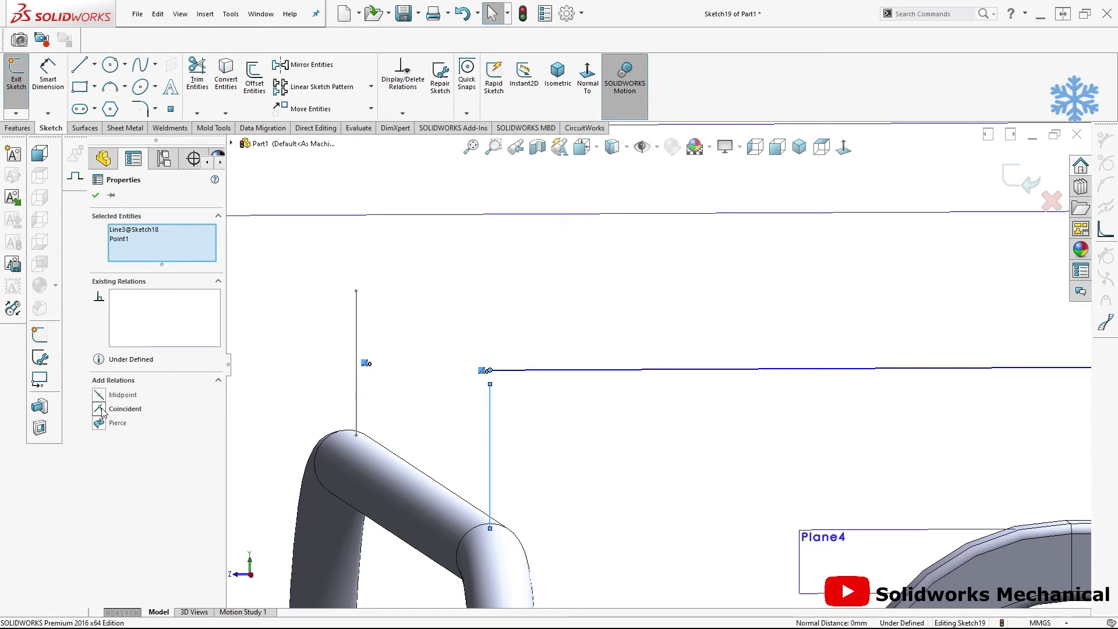
left_click(117, 423)
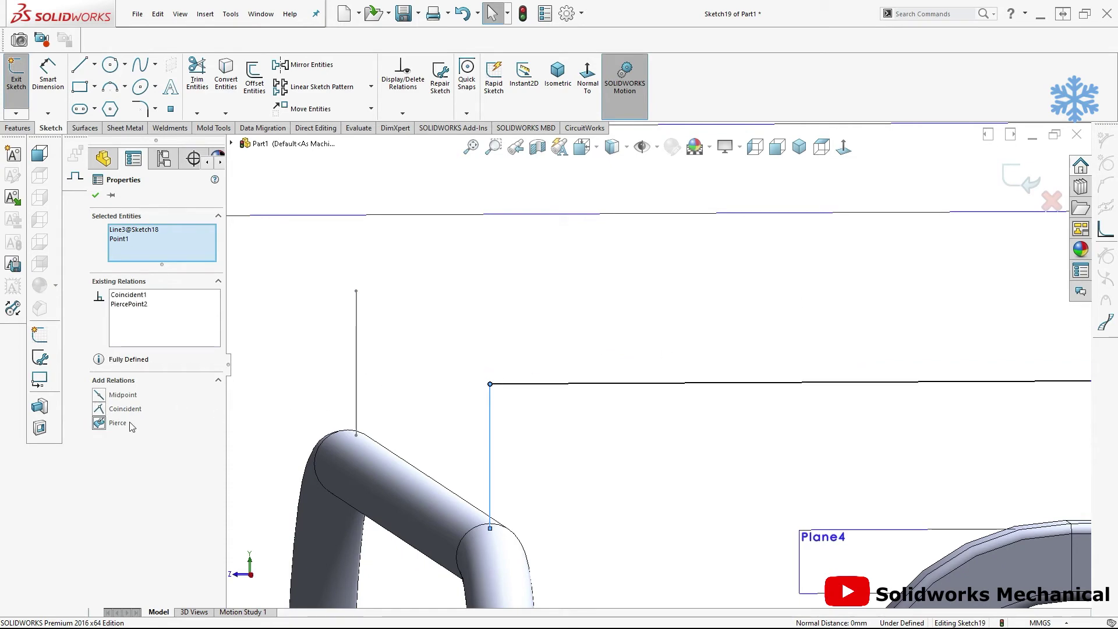
left_click(720, 294)
key("f")
mouse_move(721, 294)
middle_mouse_down()
mouse_move(742, 312)
mouse_move(699, 314)
middle_mouse_up()
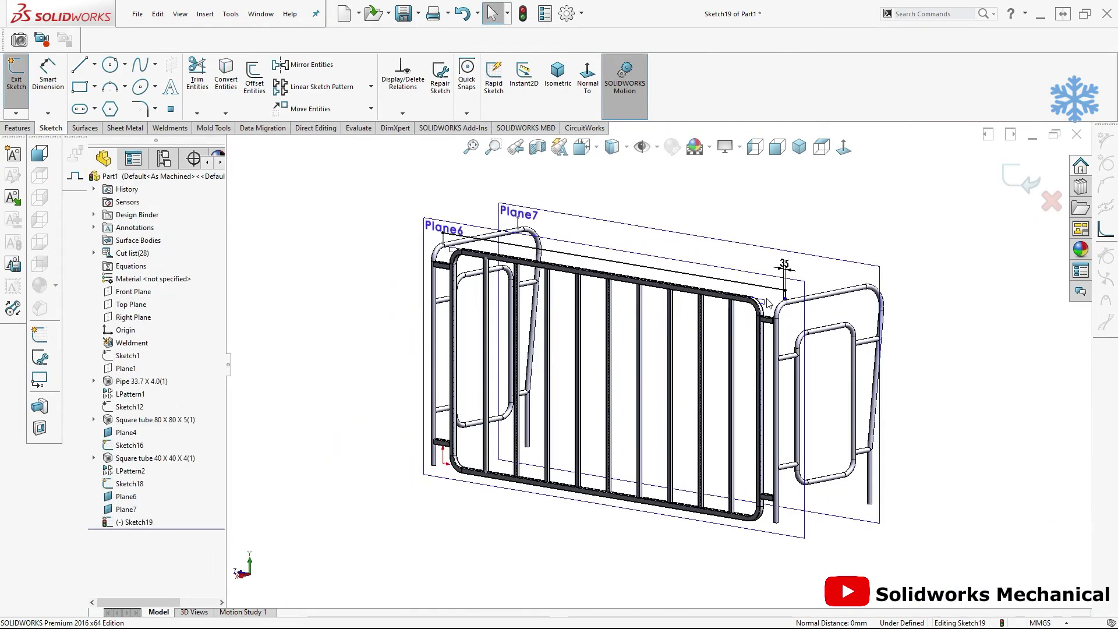
Make the vertical line's lower endpoint coincident with the post-top circle edge
scroll(698, 314, "up", 5)
key("d")
scroll(890, 314, "up", 2)
scroll(774, 280, "up", 2)
scroll(780, 282, "up", 2)
key("Escape")
left_click(758, 298)
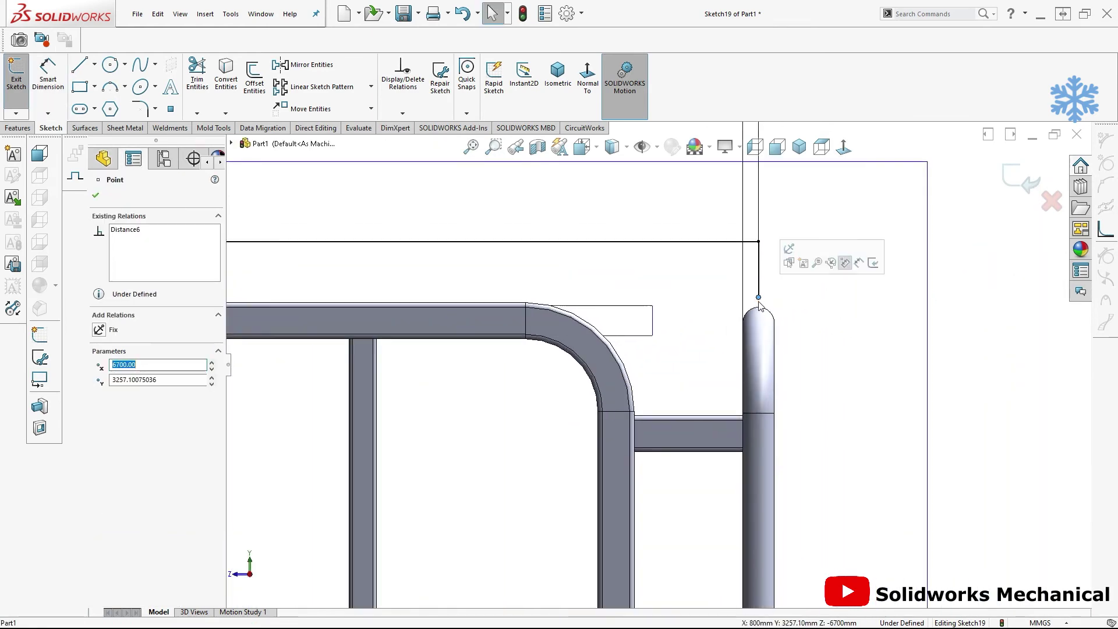
left_click(761, 314, "ctrl")
left_click(99, 423)
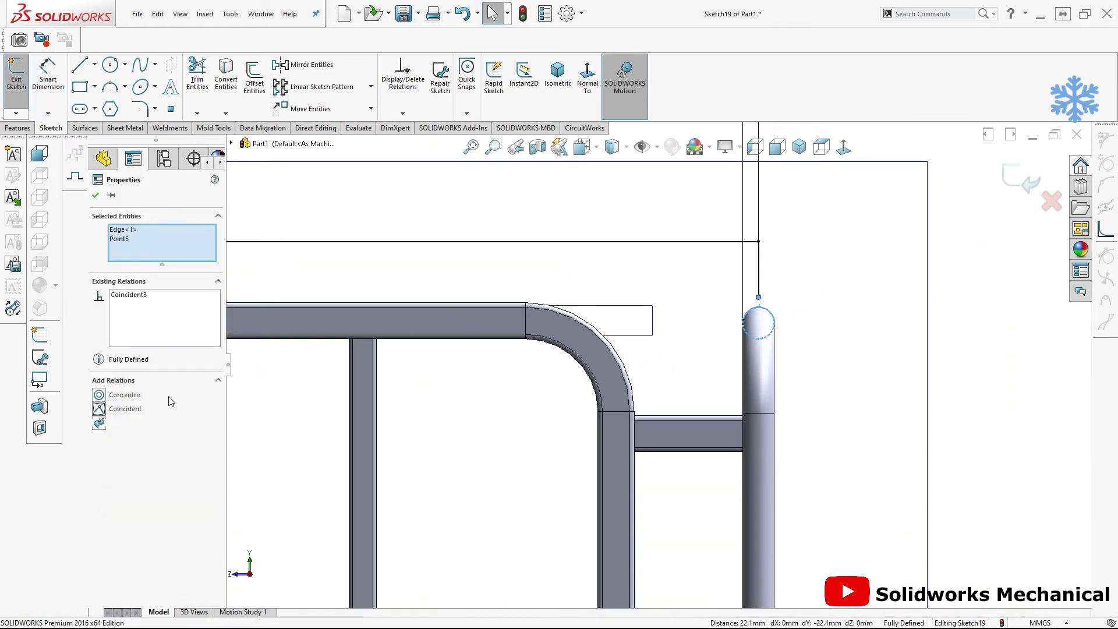
key("Escape")
Check the now fully defined sketch and exit Sketch19
scroll(667, 307, "down", 4)
left_click(701, 239)
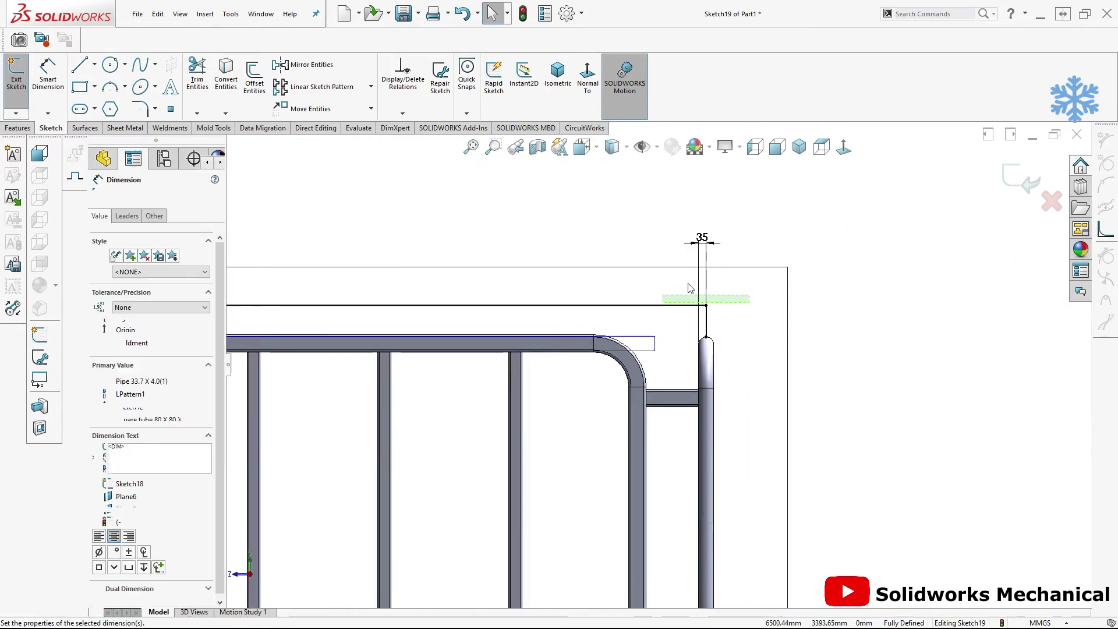
middle_click_drag(741, 287, 757, 303)
left_click(847, 146)
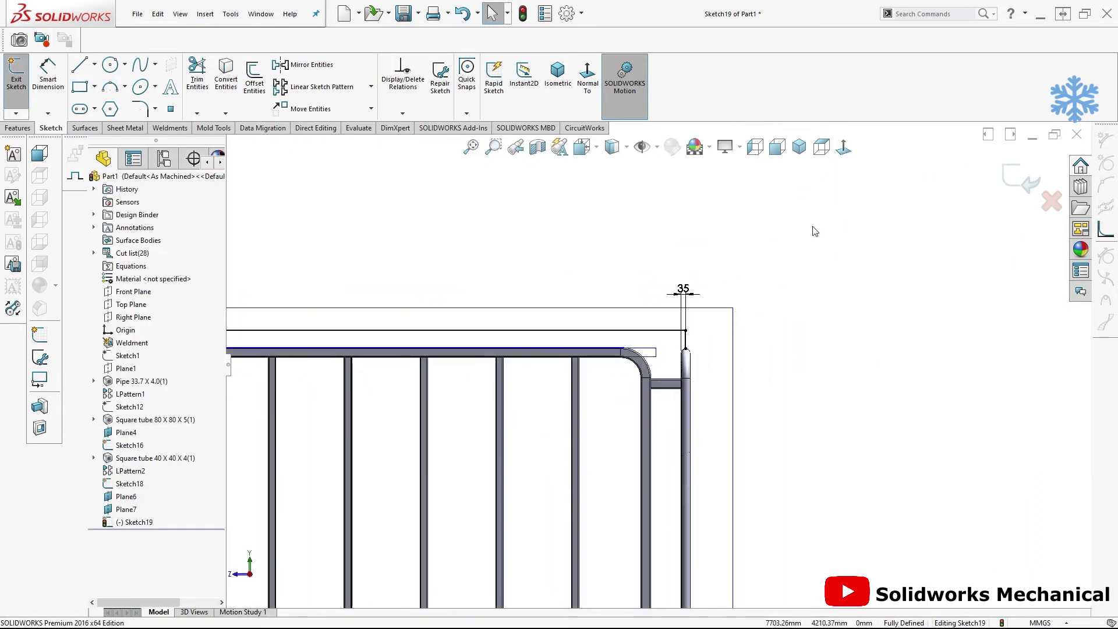
left_click_drag(721, 333, 307, 359)
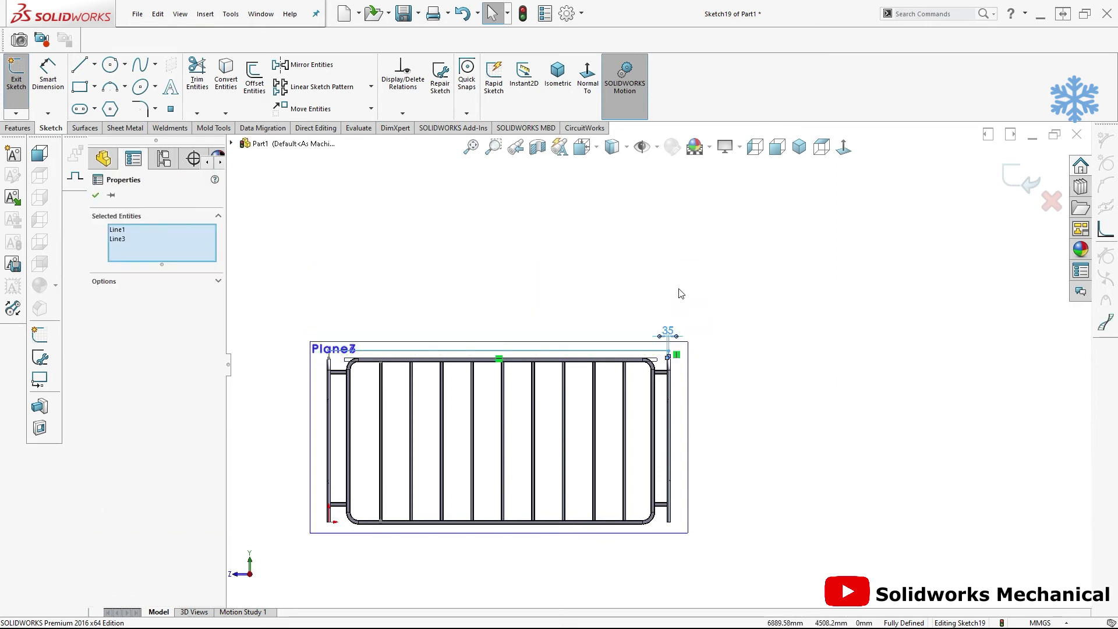
left_click(1033, 171)
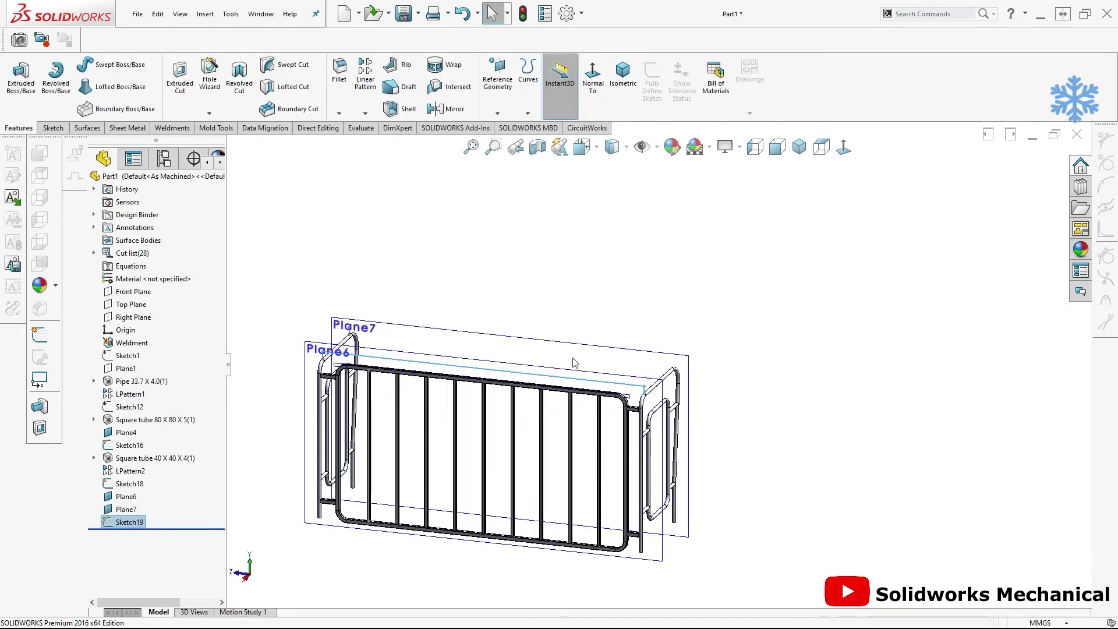
left_click(579, 348)
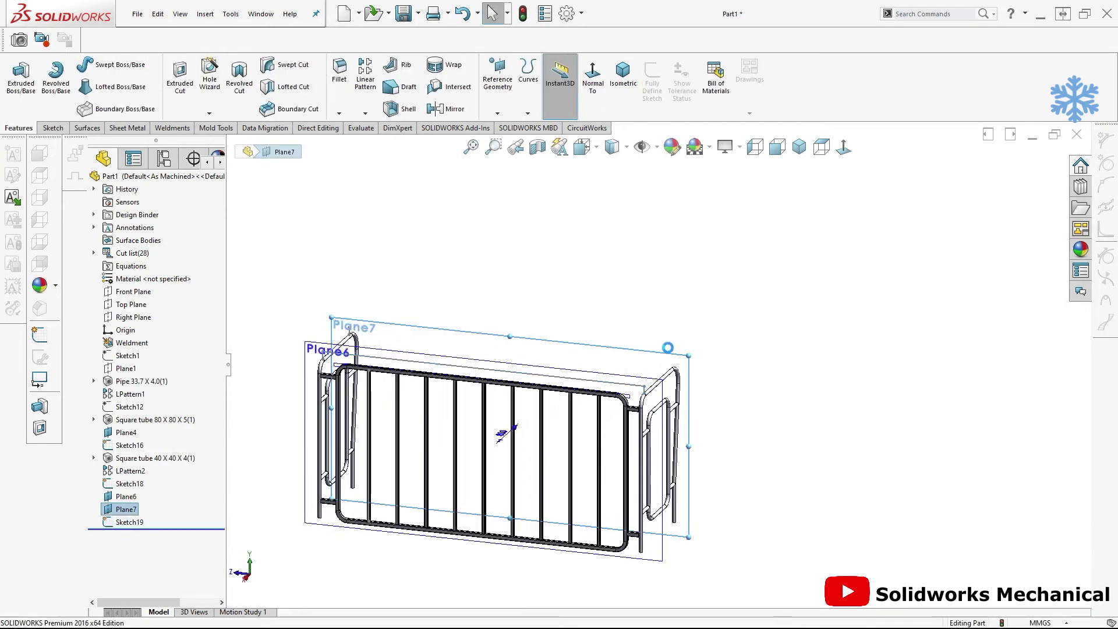
Start a Structural Member using the ISO pipe profile, size 33.7 x 4.0
middle_click_drag(741, 372, 534, 369)
left_click(205, 14)
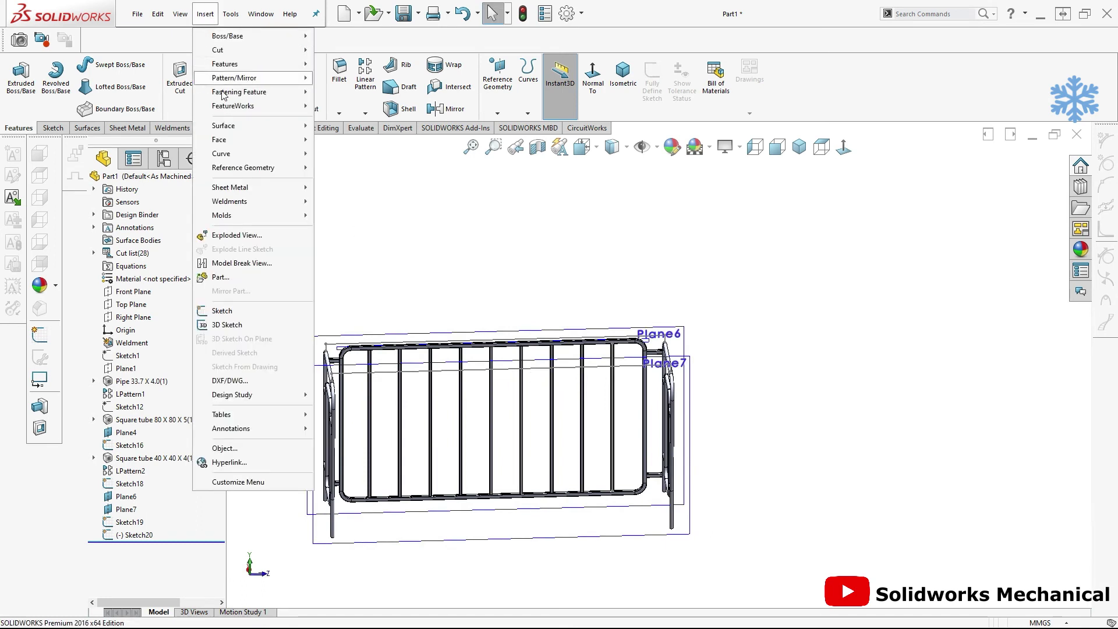
key("Escape")
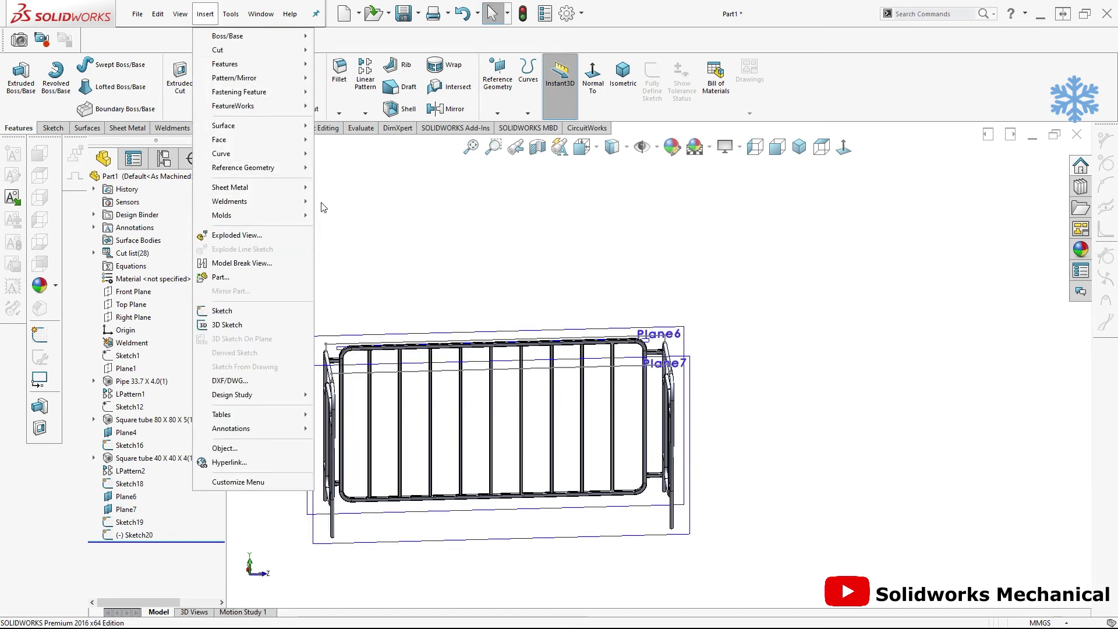
key("Escape")
left_click(172, 14)
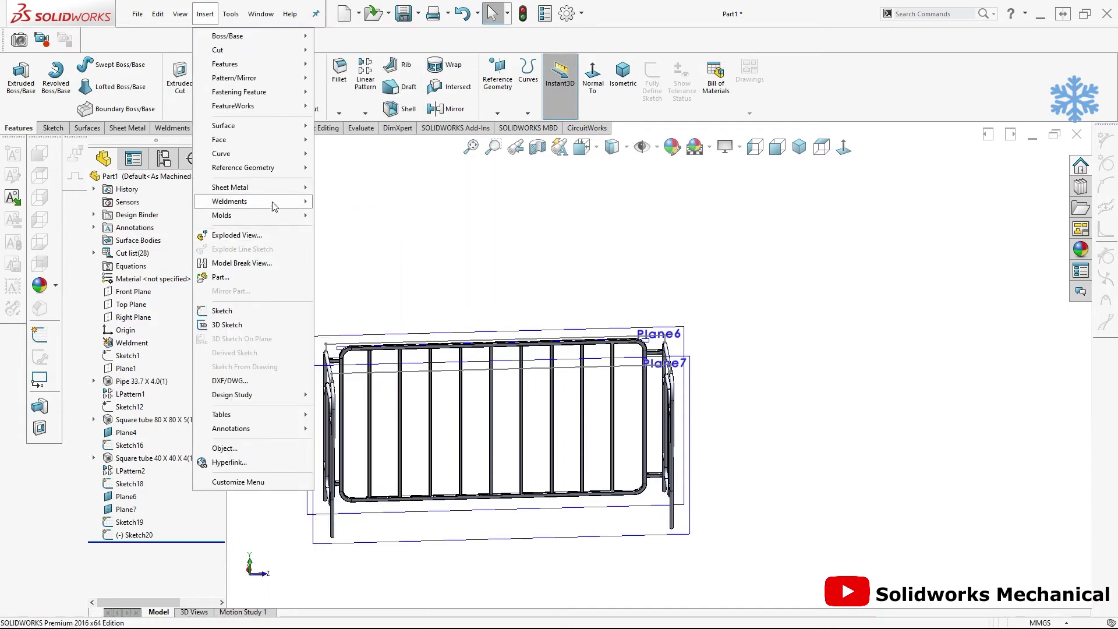
left_click(347, 216)
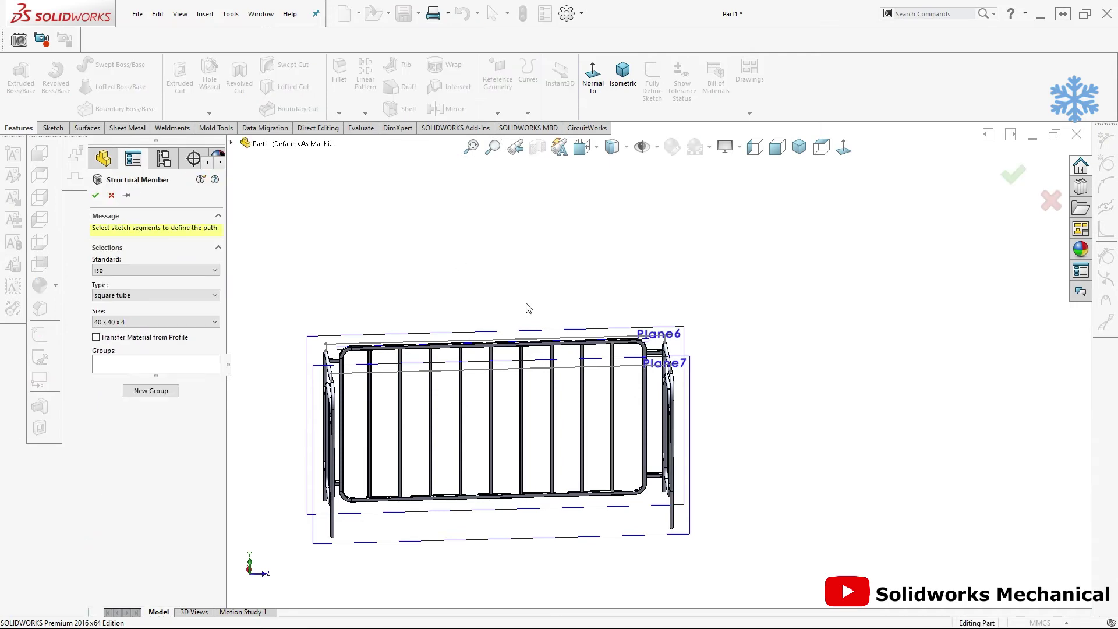
middle_click_drag(671, 405, 637, 410)
mouse_move(473, 422)
middle_mouse_down()
mouse_move(447, 373)
mouse_move(408, 367)
middle_mouse_up()
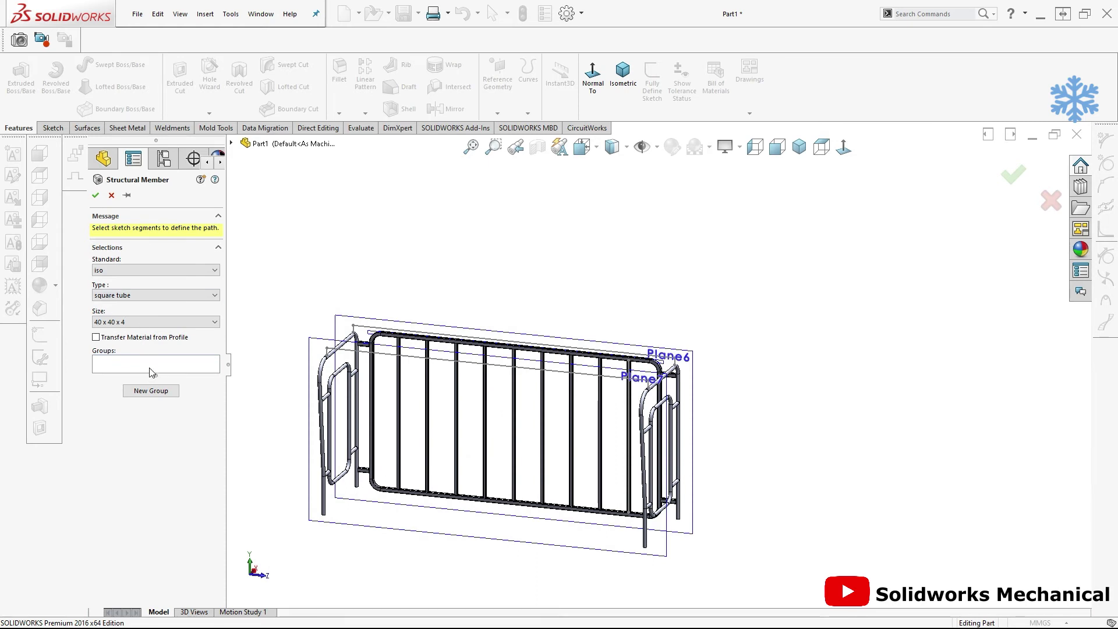
left_click(156, 295)
left_click(165, 321)
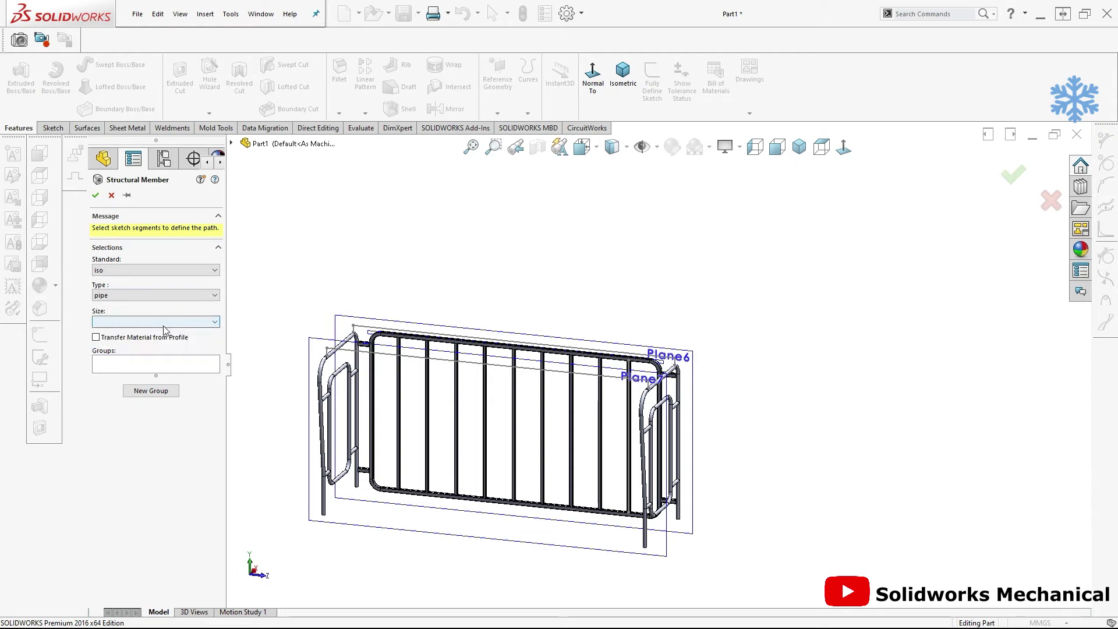
left_click(165, 322)
Collect the first rail lines, including the Sketch18 line, into Group1
left_click(155, 358)
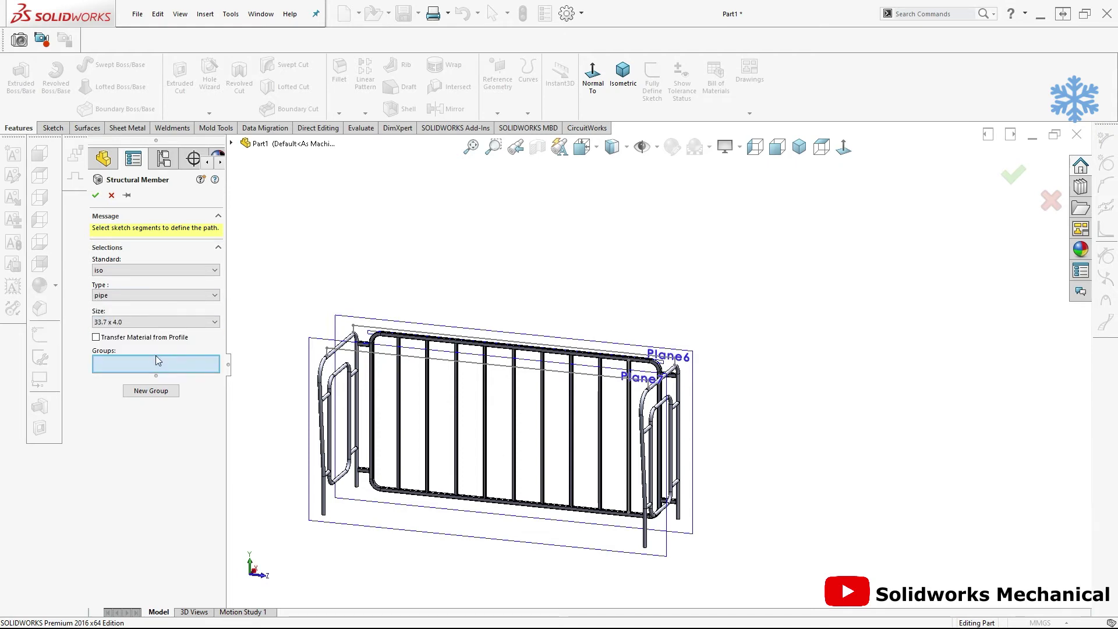
scroll(320, 363, "down", 5)
scroll(320, 363, "down", 2)
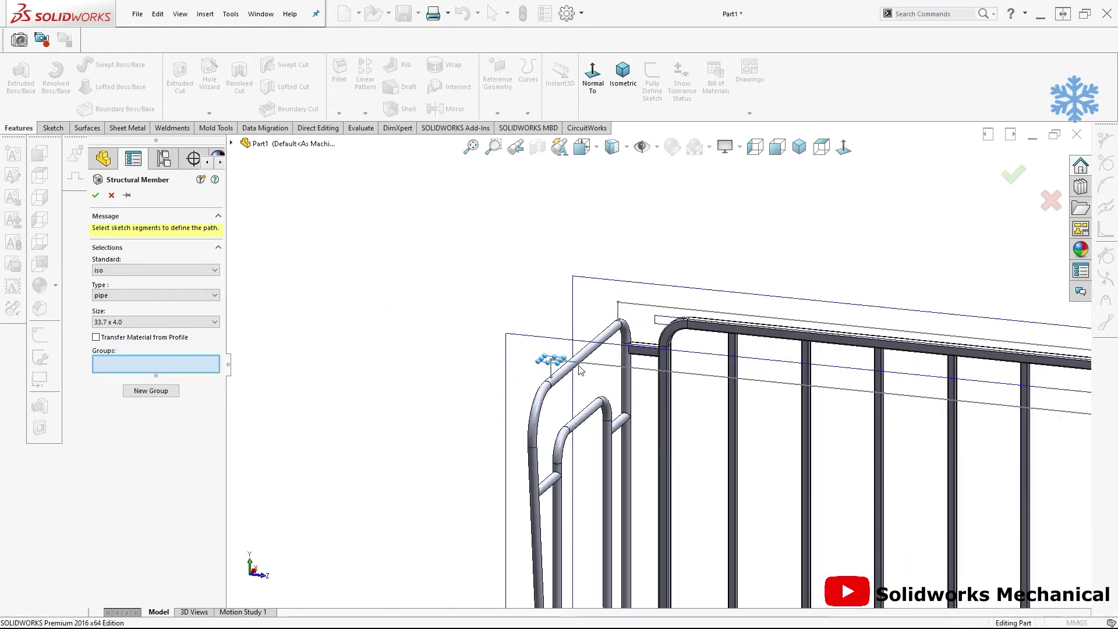
left_click(599, 367)
left_click(617, 371)
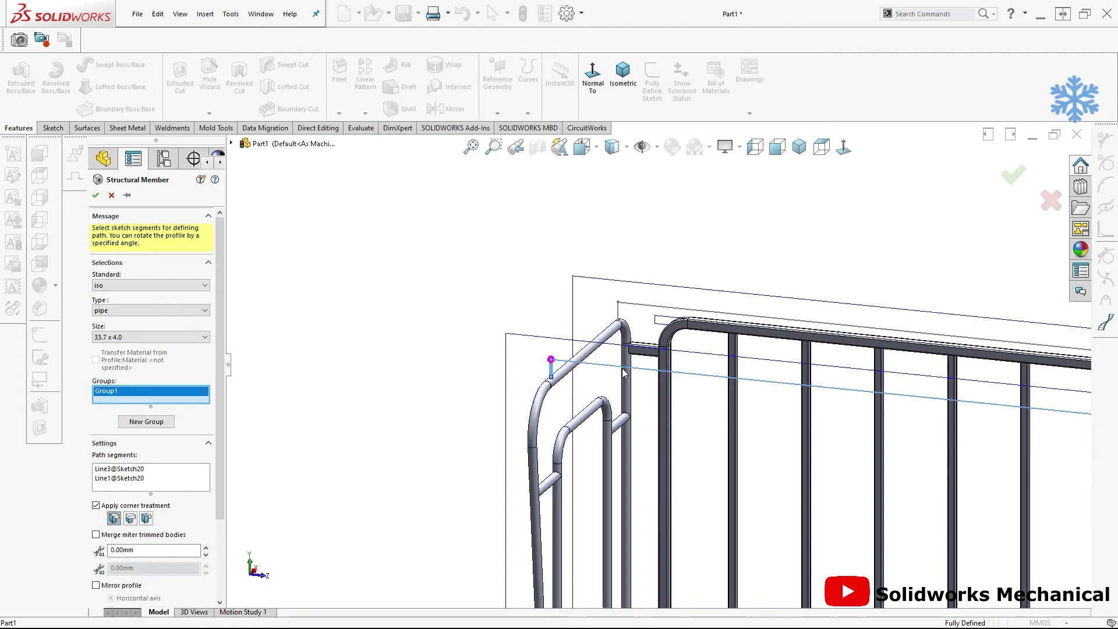
scroll(617, 372, "up", 3)
scroll(641, 361, "up", 2)
scroll(646, 353, "down", 4)
scroll(647, 350, "down", 2)
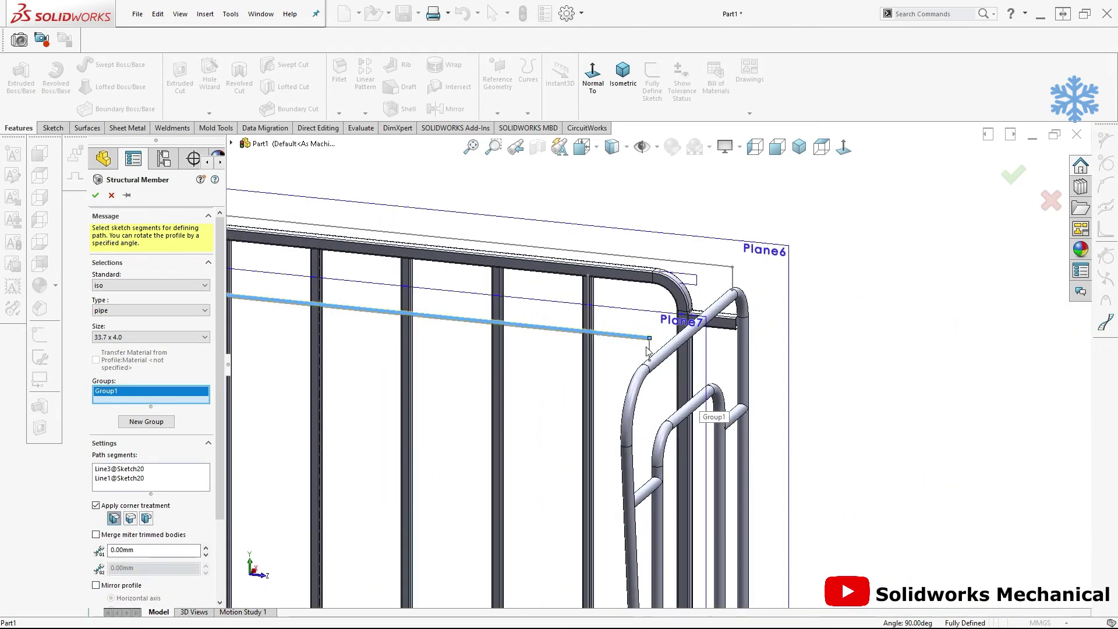
scroll(710, 342, "up", 2)
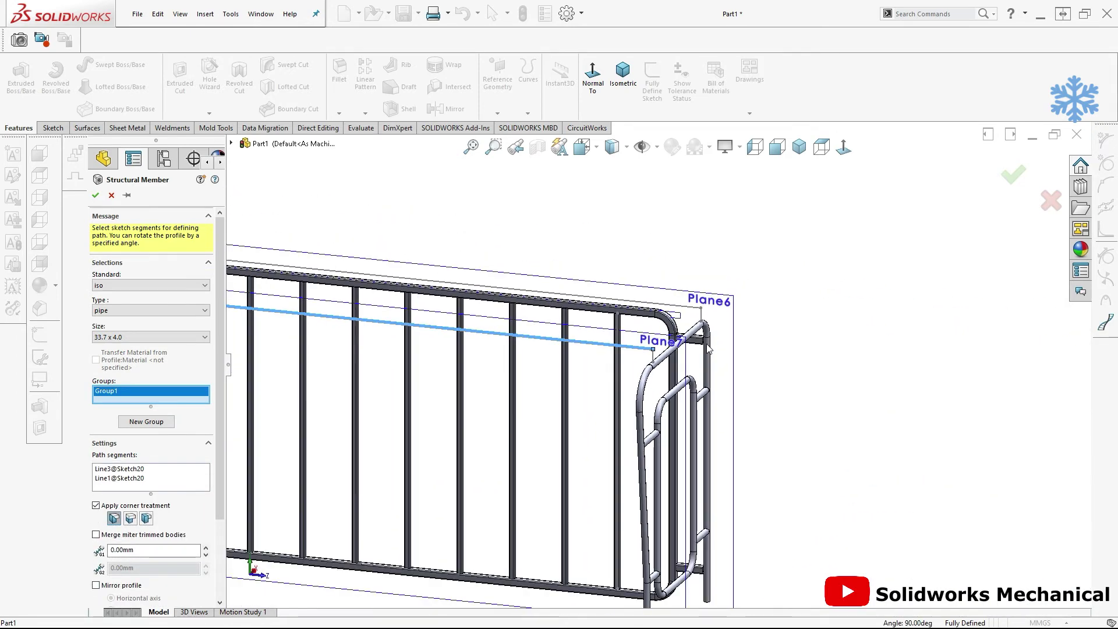
left_click(654, 352)
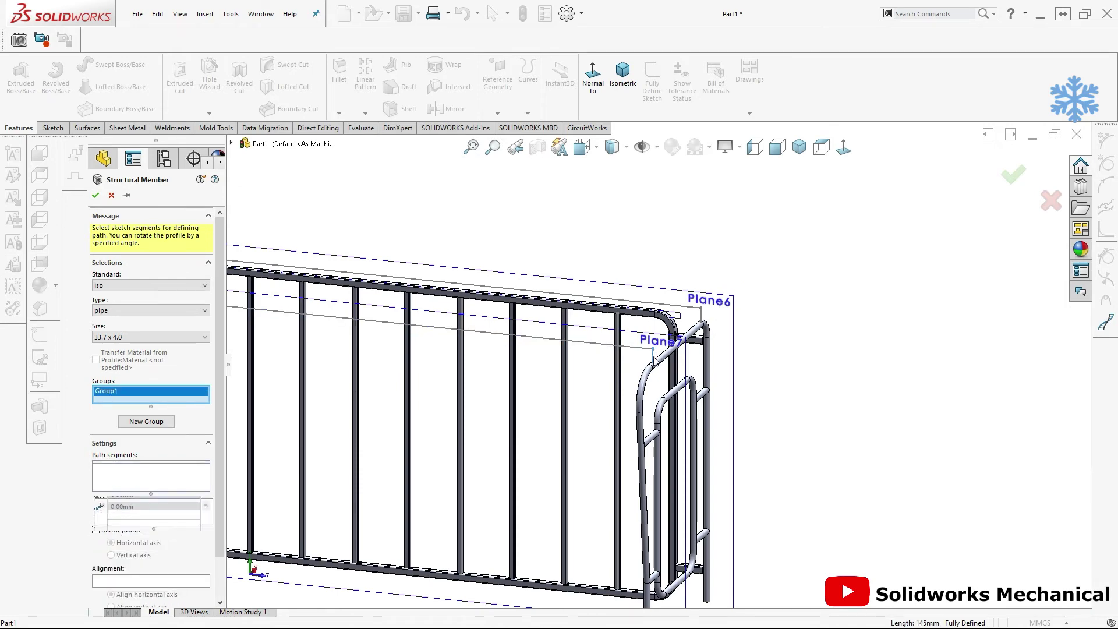
scroll(650, 364, "up", 3)
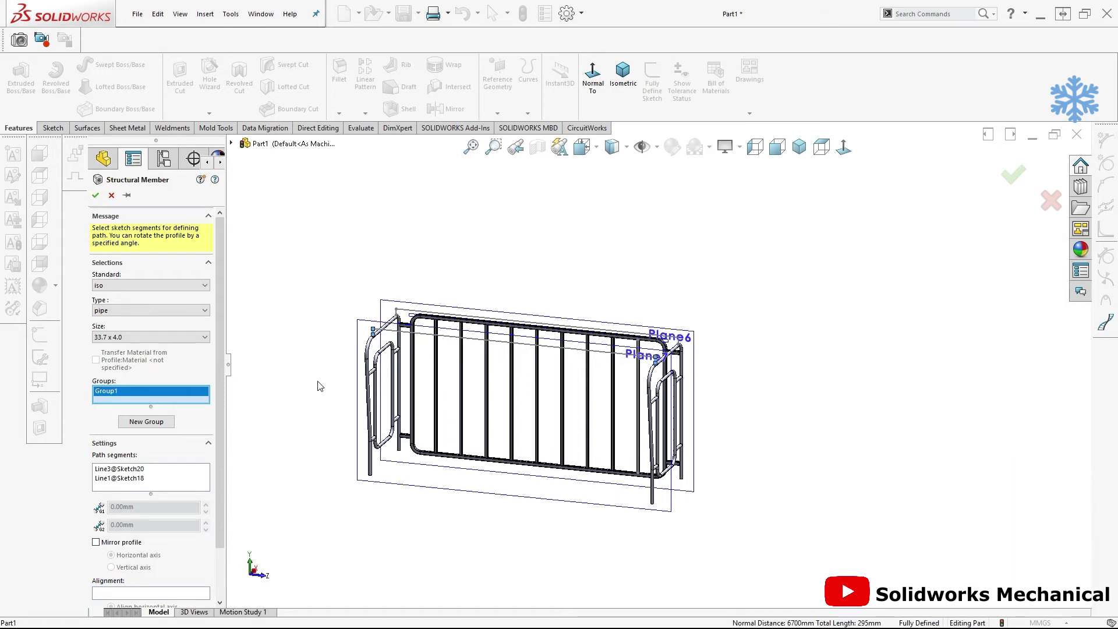
Put the top railing and Sketch19 lines in Group2, and add a short segment to Group1
left_click(144, 424)
left_click(431, 335)
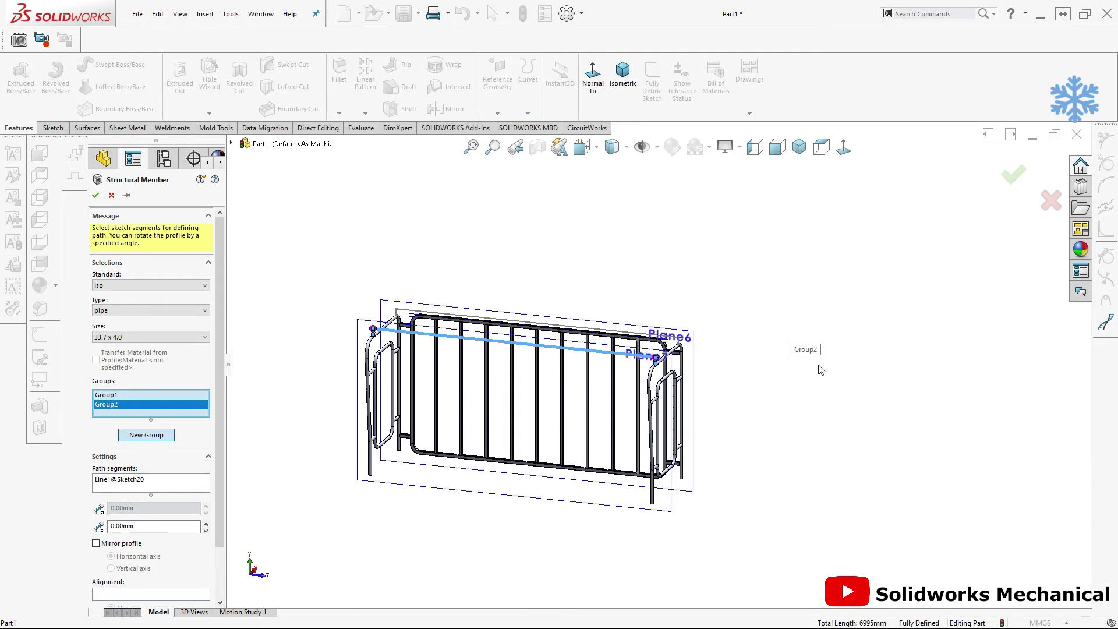
middle_click_drag(655, 336, 416, 312)
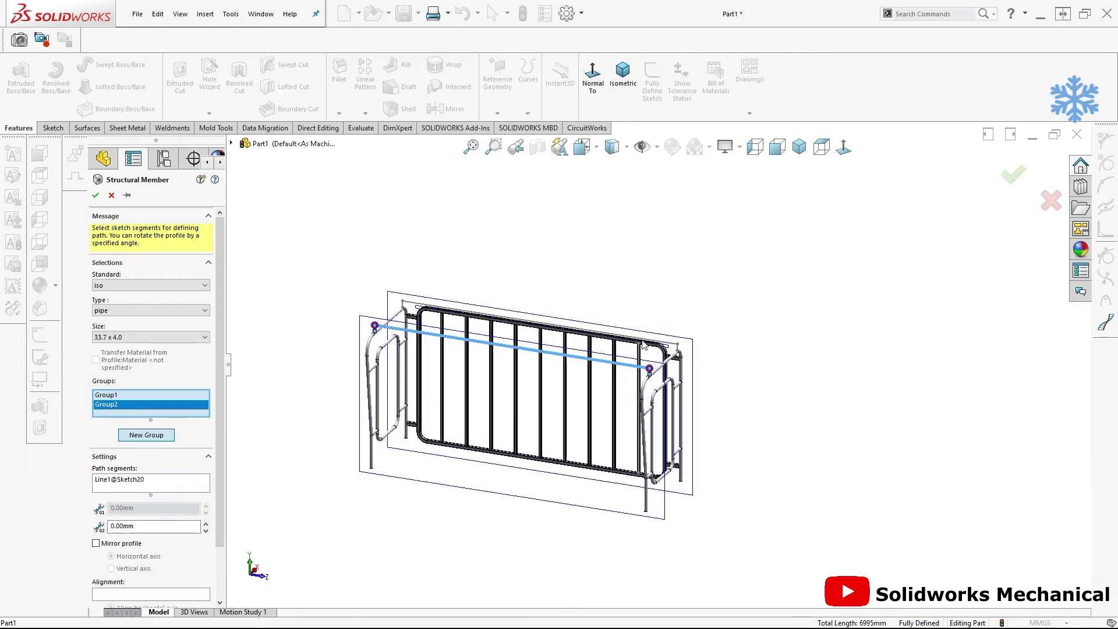
left_click(414, 304)
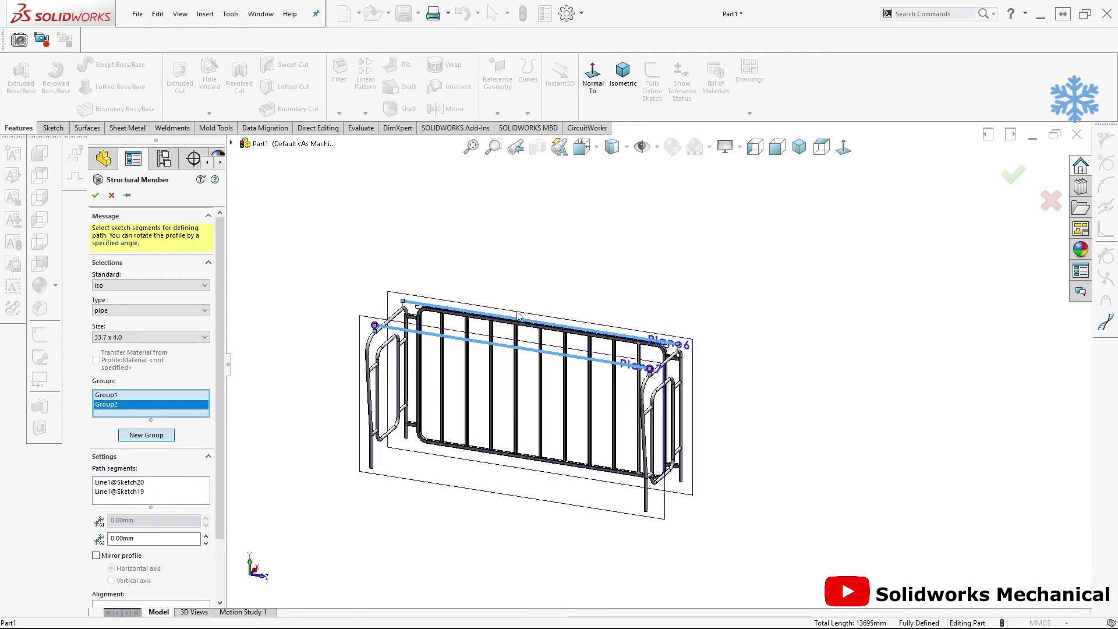
left_click(112, 395)
scroll(694, 336, "down", 5)
left_click(712, 314)
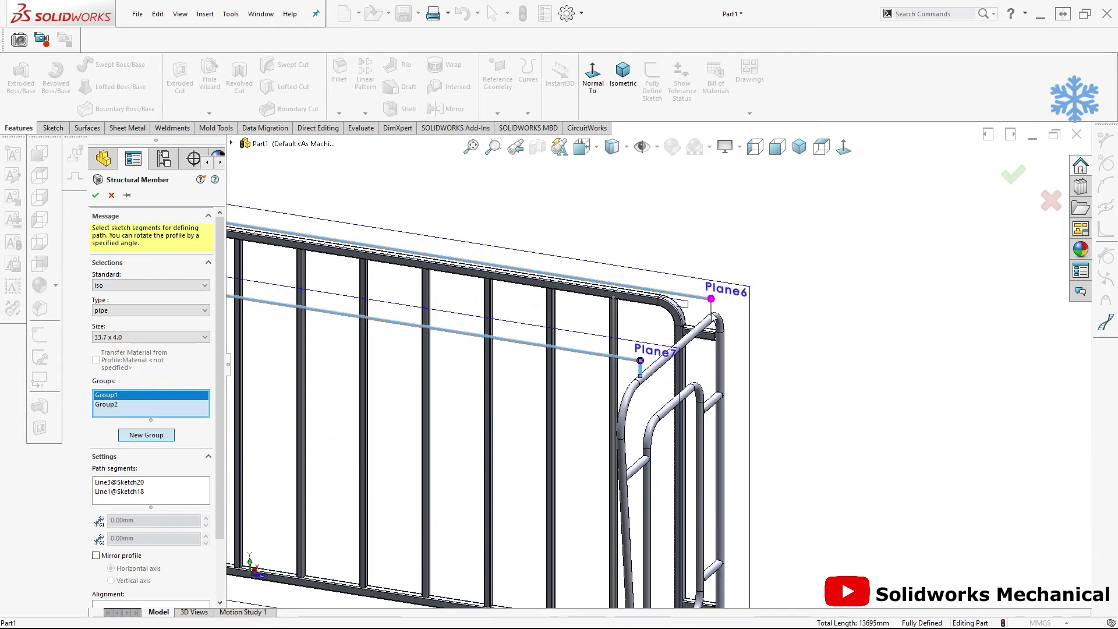
scroll(687, 350, "up", 5)
scroll(687, 350, "up", 3)
Place Line3 of Sketch19 in Group3 and create the pipe rails
left_click(126, 435)
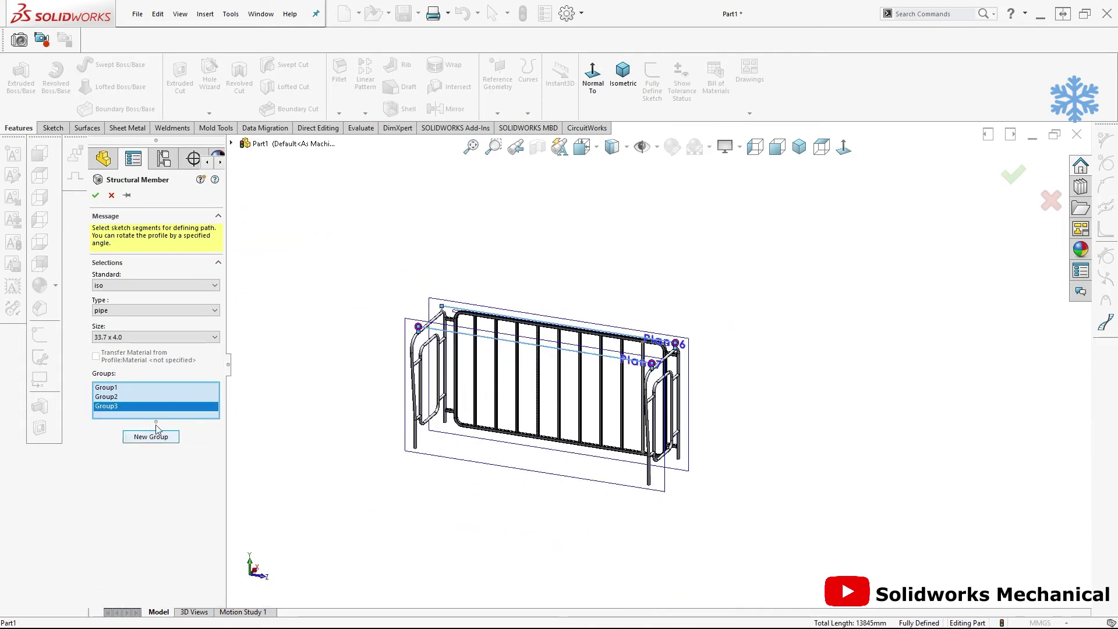
scroll(353, 333, "down", 5)
left_click(278, 314)
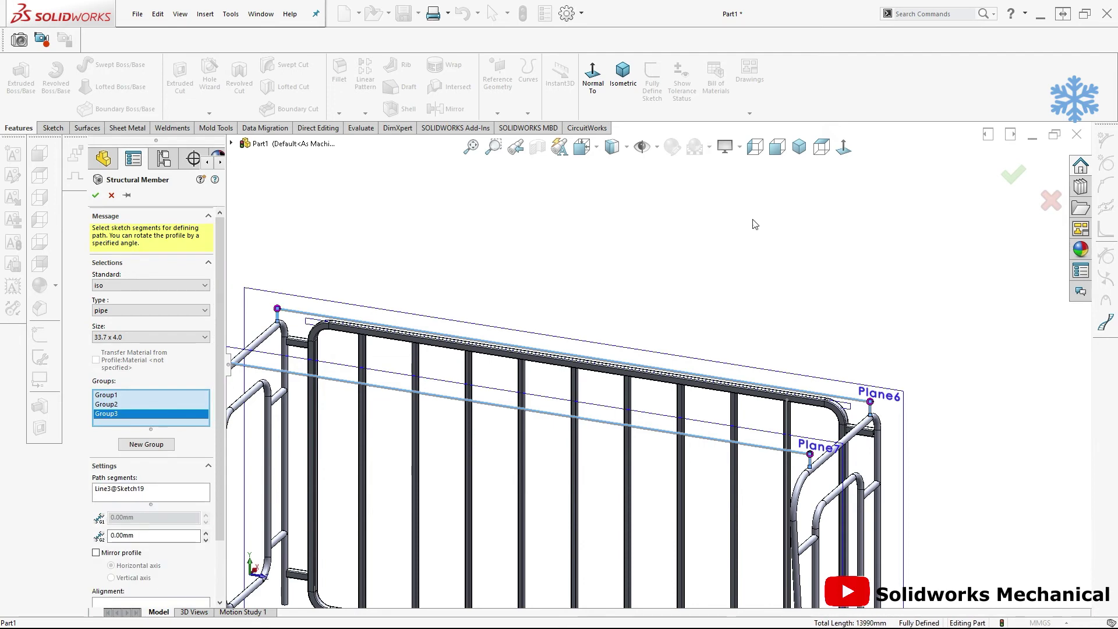
left_click(1007, 172)
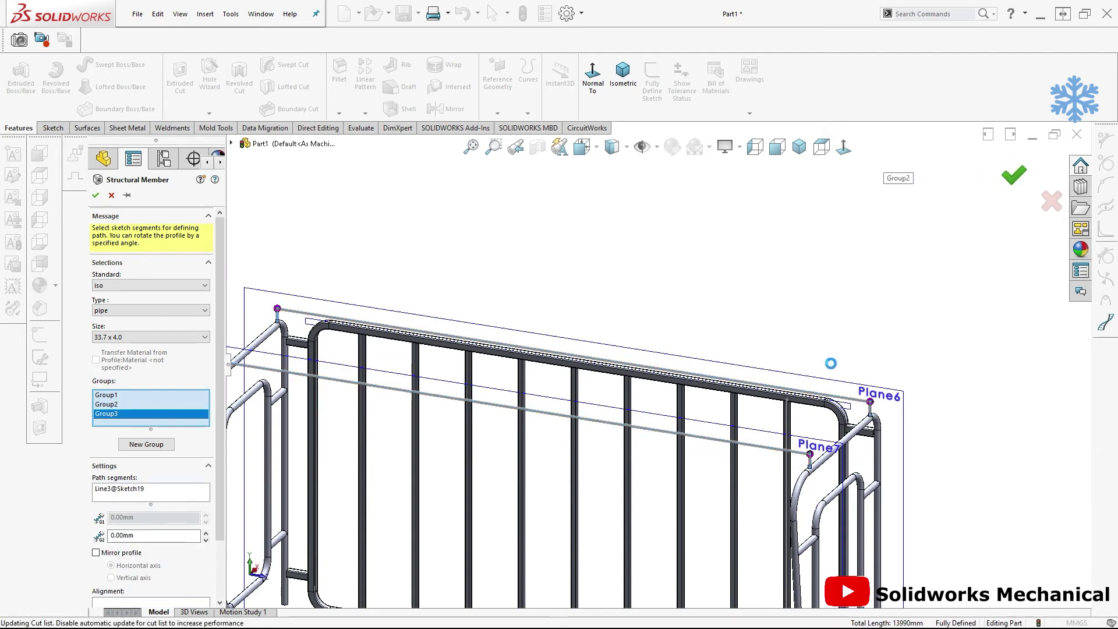
middle_click_drag(837, 368, 814, 410)
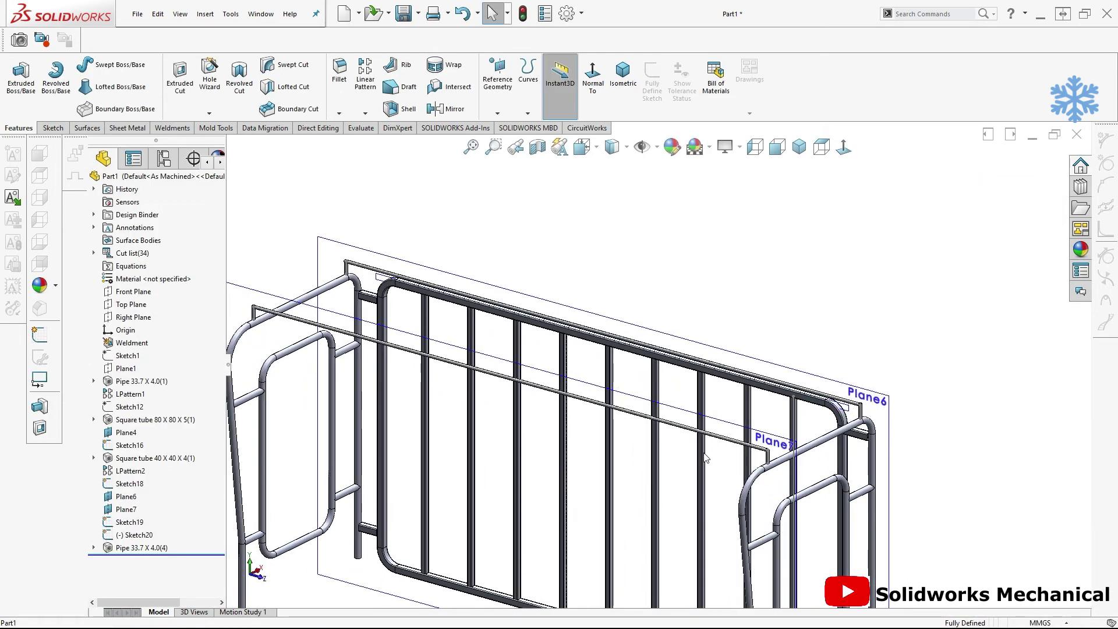
Open the pipe profile Sketch110 under Pipe 33.7 X 4.0(4) for editing
left_click(94, 548)
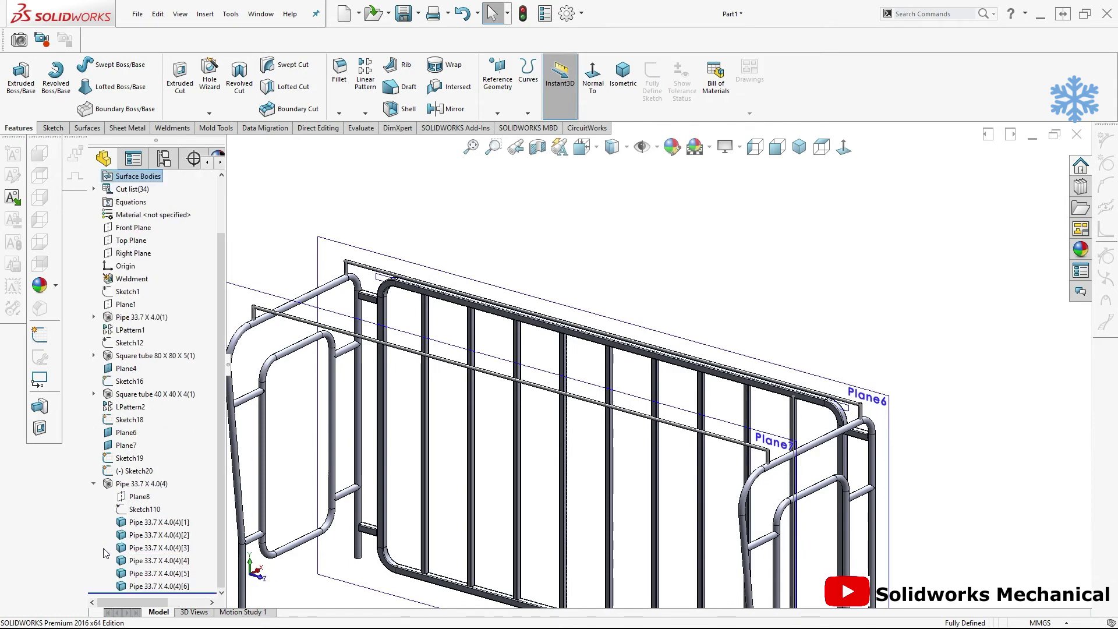
left_click(152, 509)
left_click(158, 471)
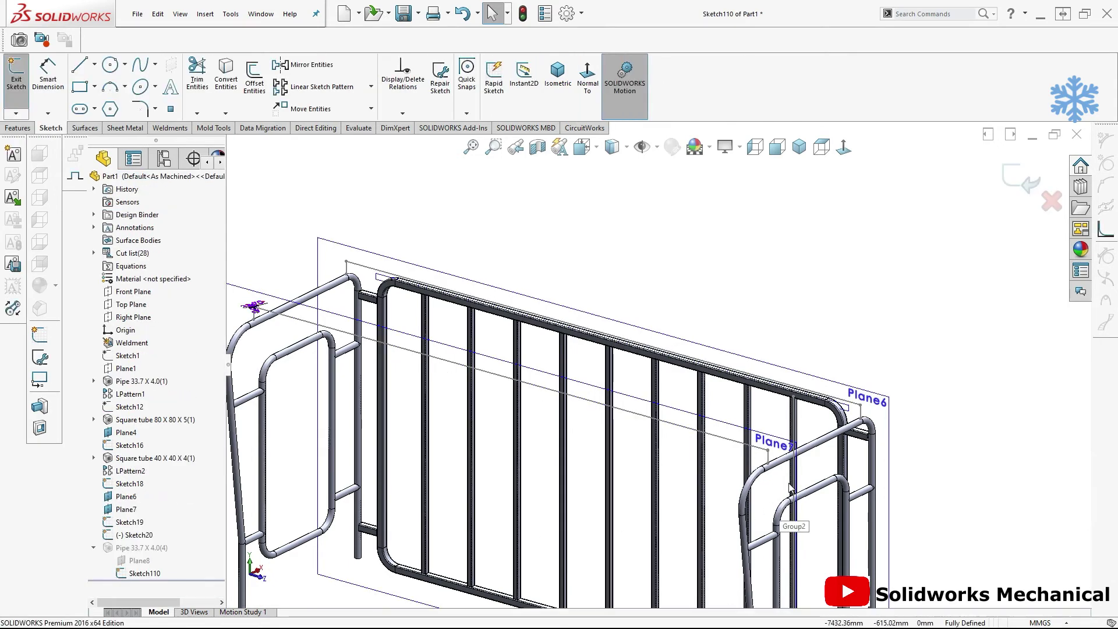
scroll(644, 461, "up", 2)
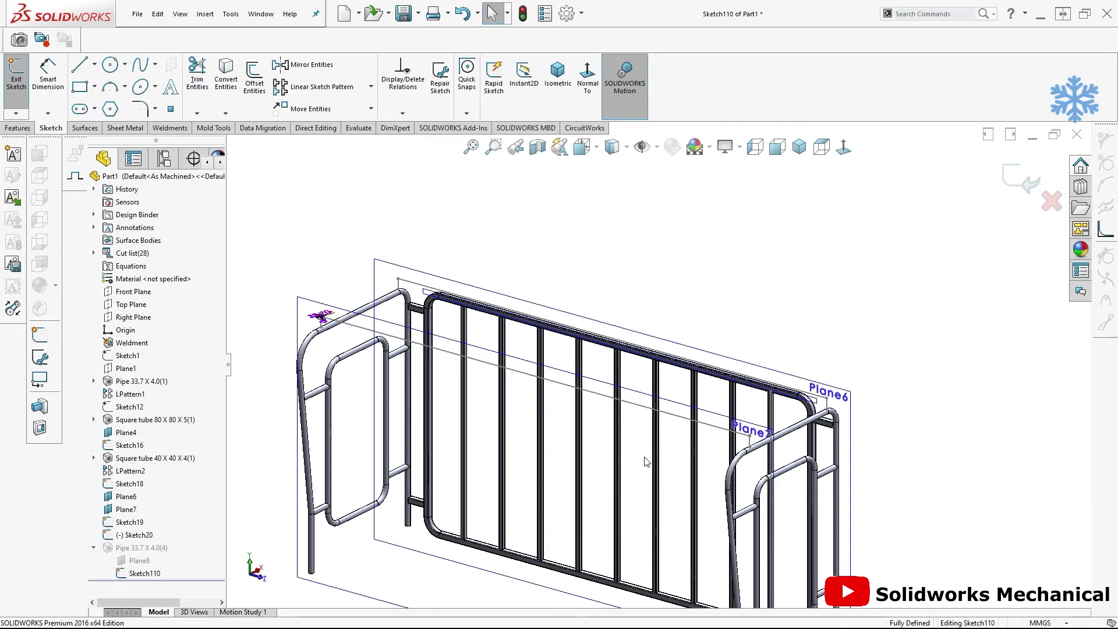
scroll(317, 414, "down", 1)
scroll(317, 415, "down", 3)
scroll(466, 367, "down", 2)
scroll(465, 367, "down", 2)
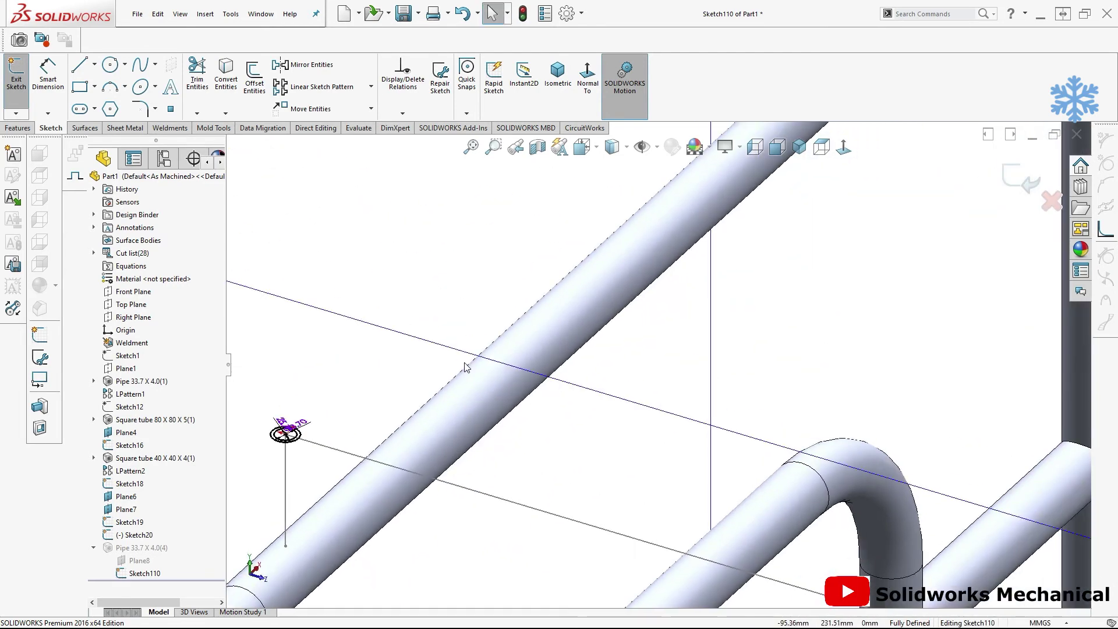
Set the profile's outer diameter to 75 mm and inner diameter to 60 mm
double_click(321, 372)
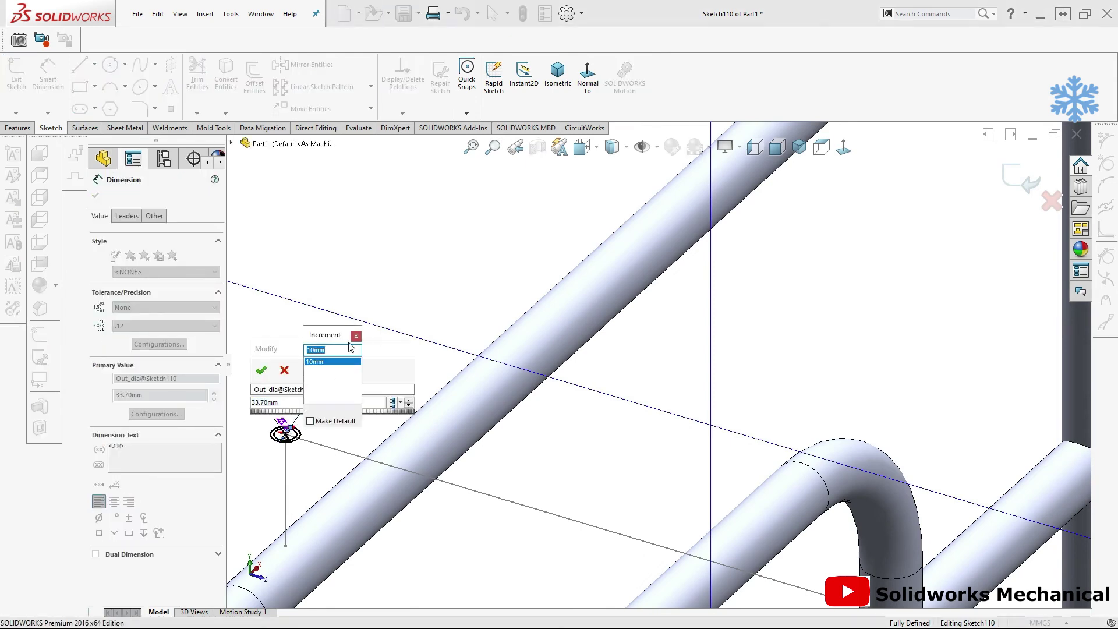
left_click(355, 336)
type("75")
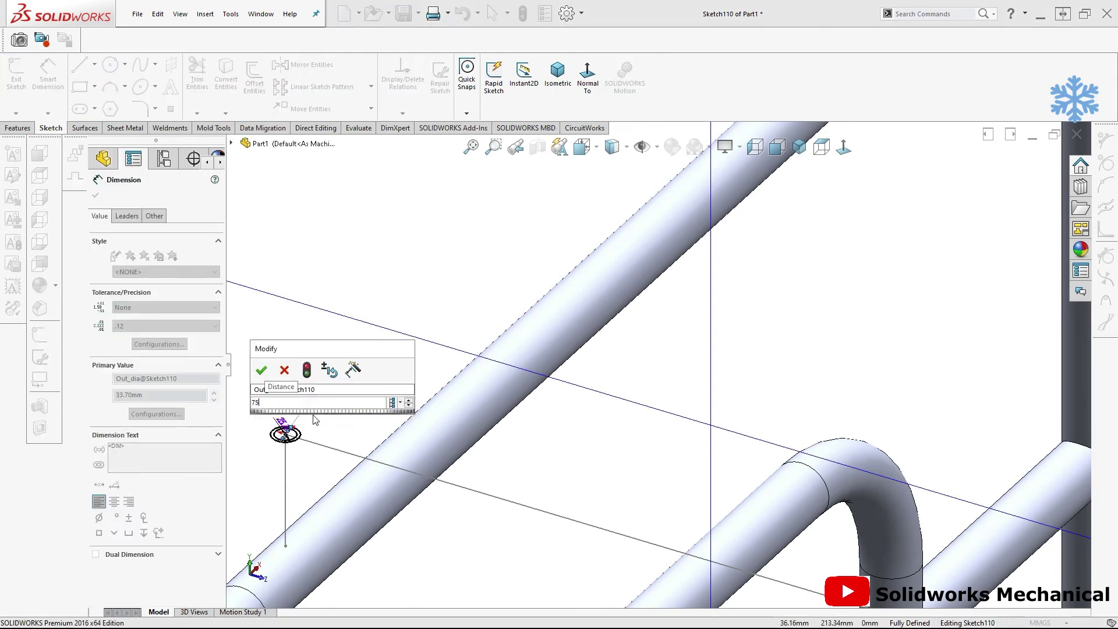
key("Return")
scroll(314, 419, "down", 3)
left_click(343, 418)
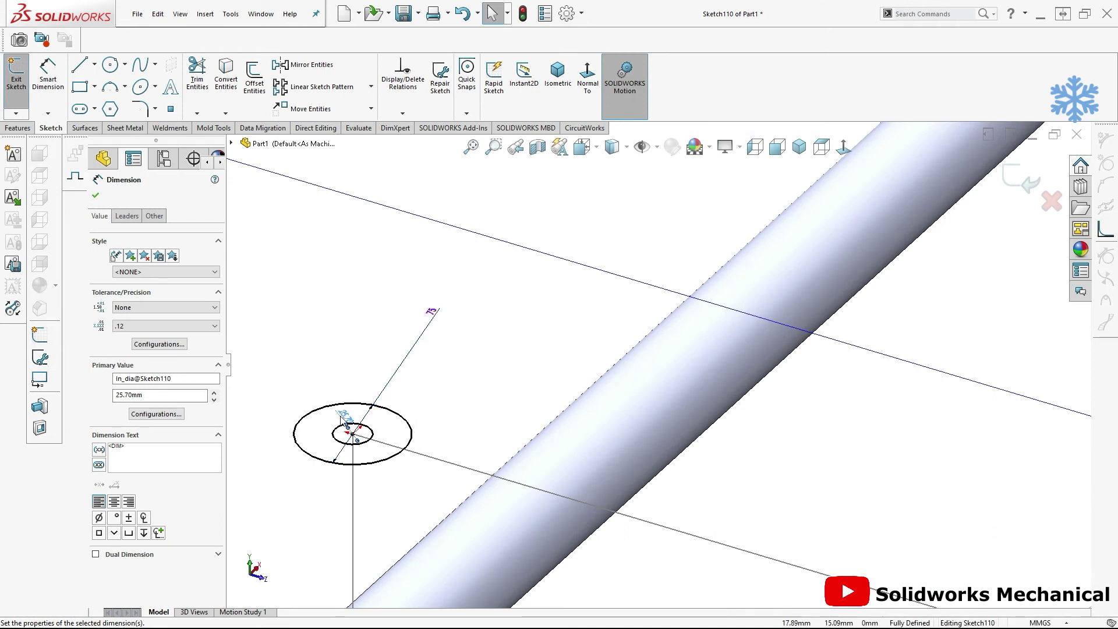
double_click(342, 418)
type("60")
key("Return")
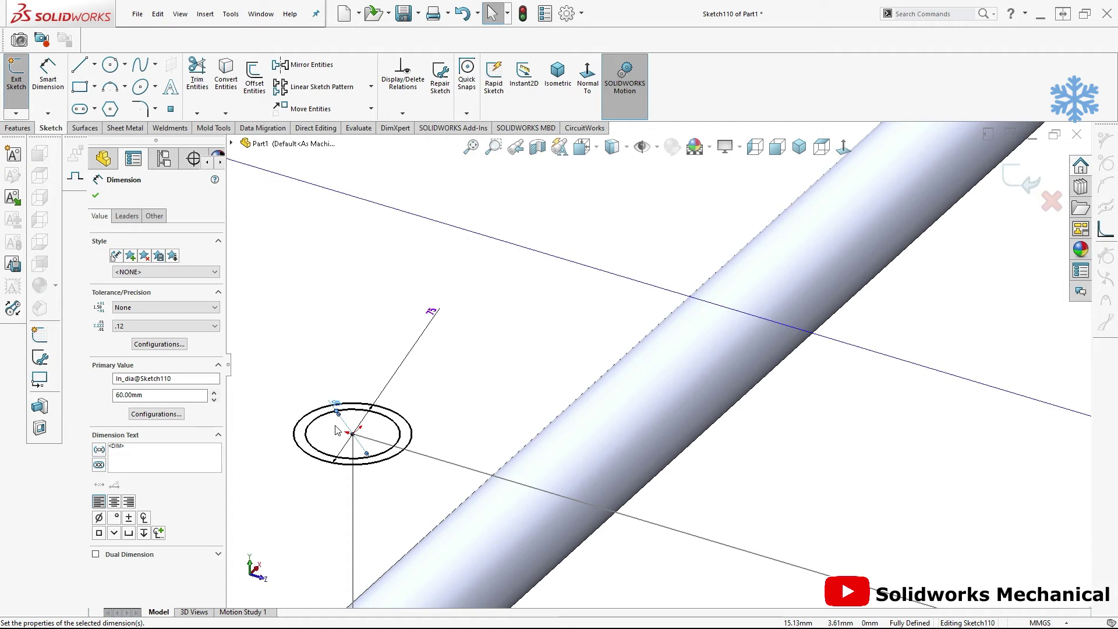
Exit the profile sketch and rebuild so the rails take the new diameters
scroll(587, 441, "up", 2)
key("f")
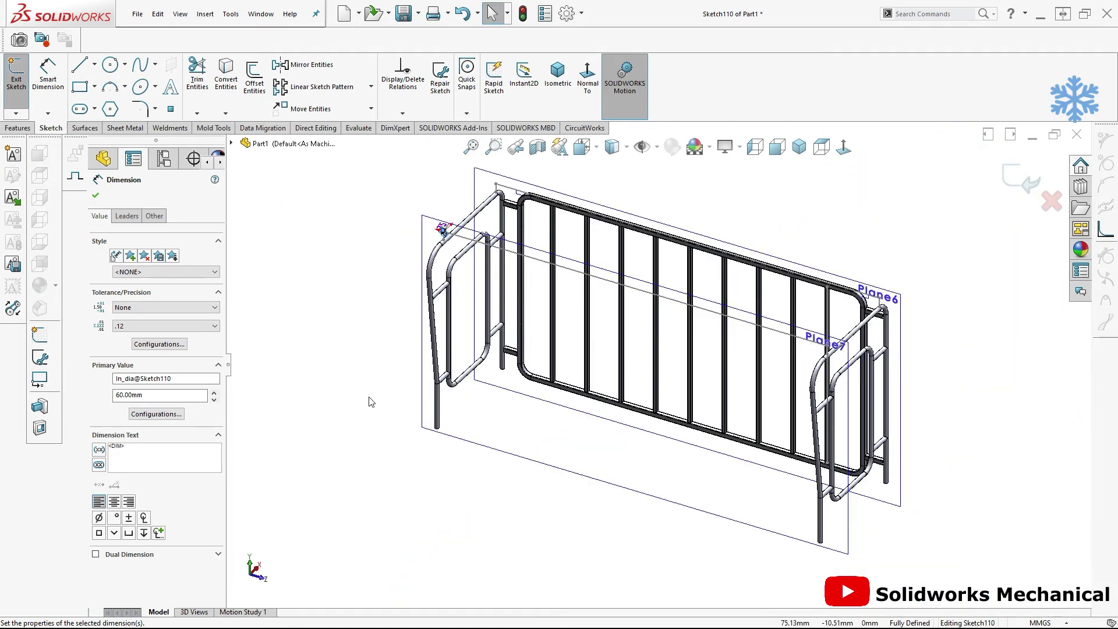
key("Escape")
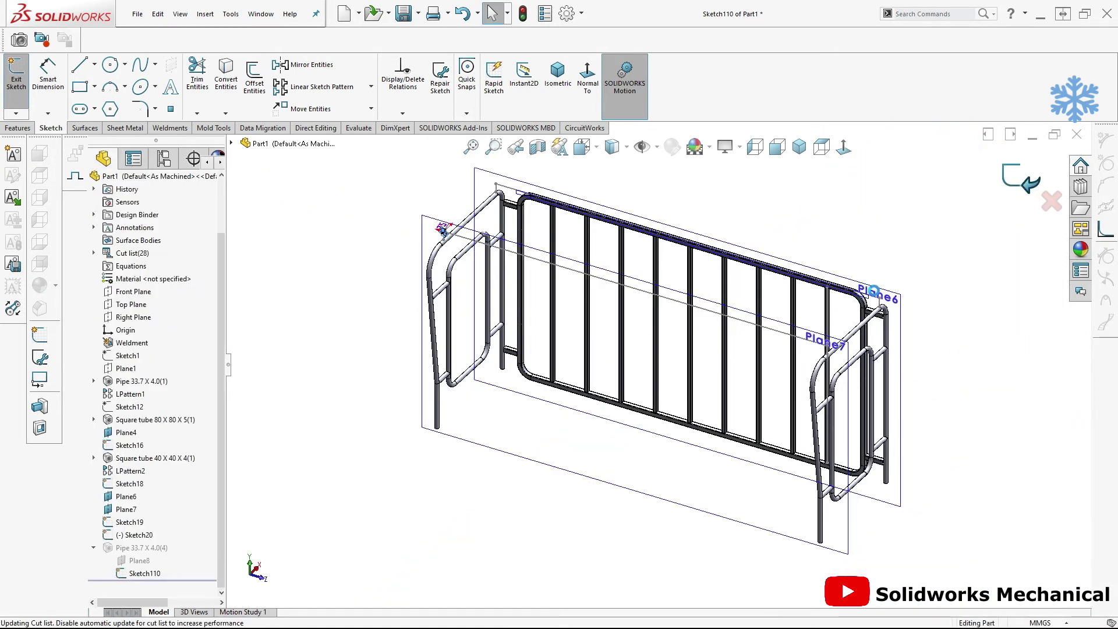
key("ctrl+b")
mouse_move(855, 297)
middle_mouse_down()
mouse_move(866, 271)
mouse_move(835, 315)
middle_mouse_up()
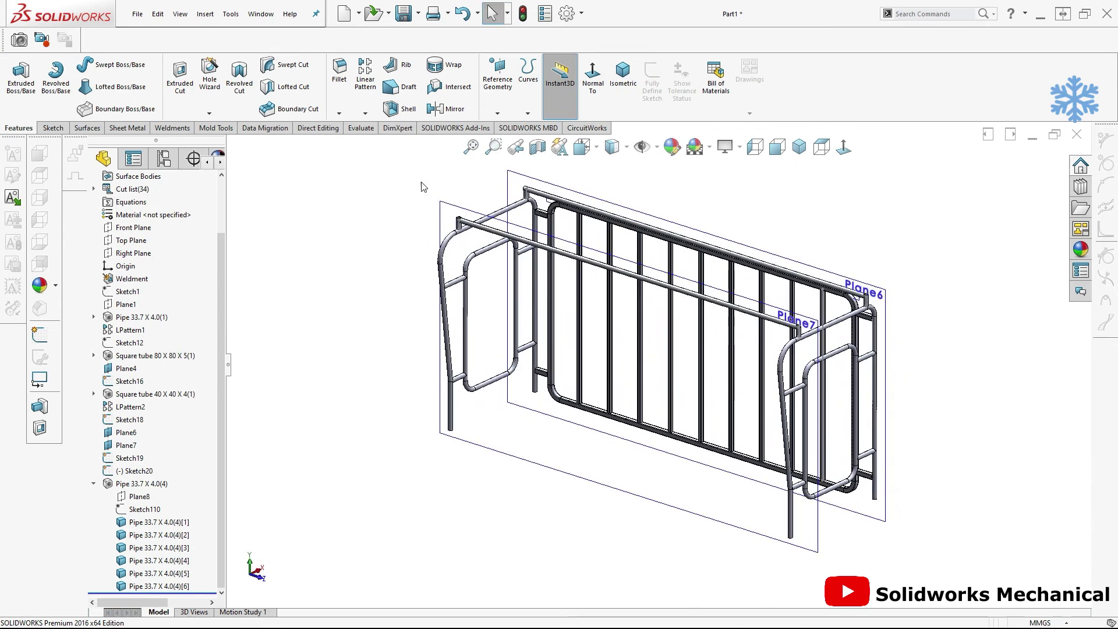
Inspect the Sketch20 and Sketch19 rail lines near Plane7 and Plane6
scroll(795, 372, "down", 1)
scroll(794, 417, "down", 3)
scroll(803, 408, "down", 2)
scroll(782, 411, "down", 2)
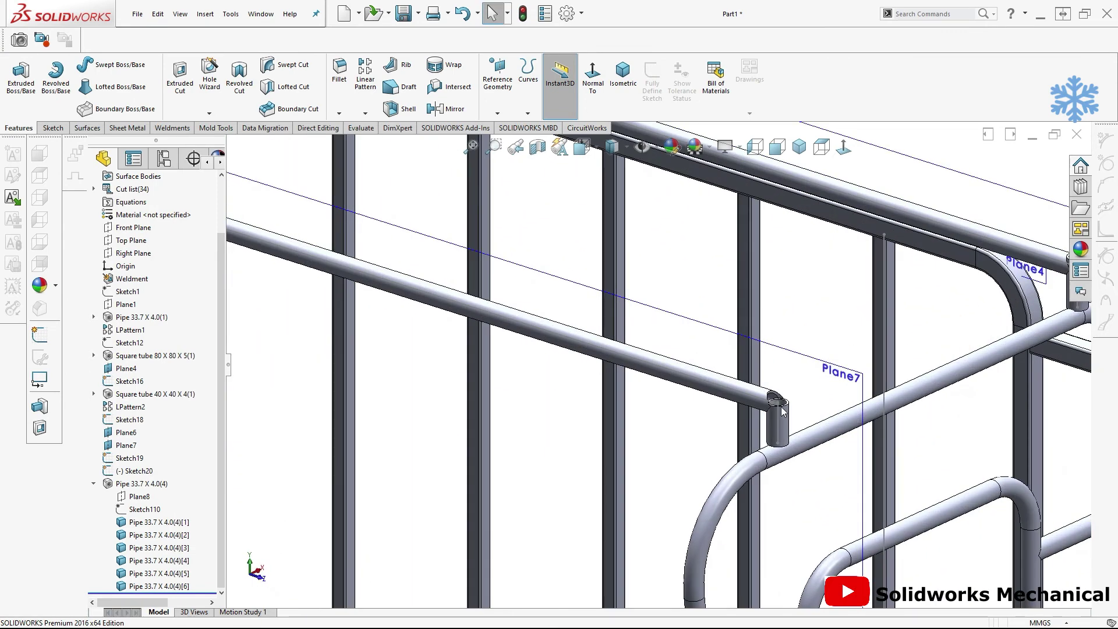
left_click(840, 371)
left_click(916, 256)
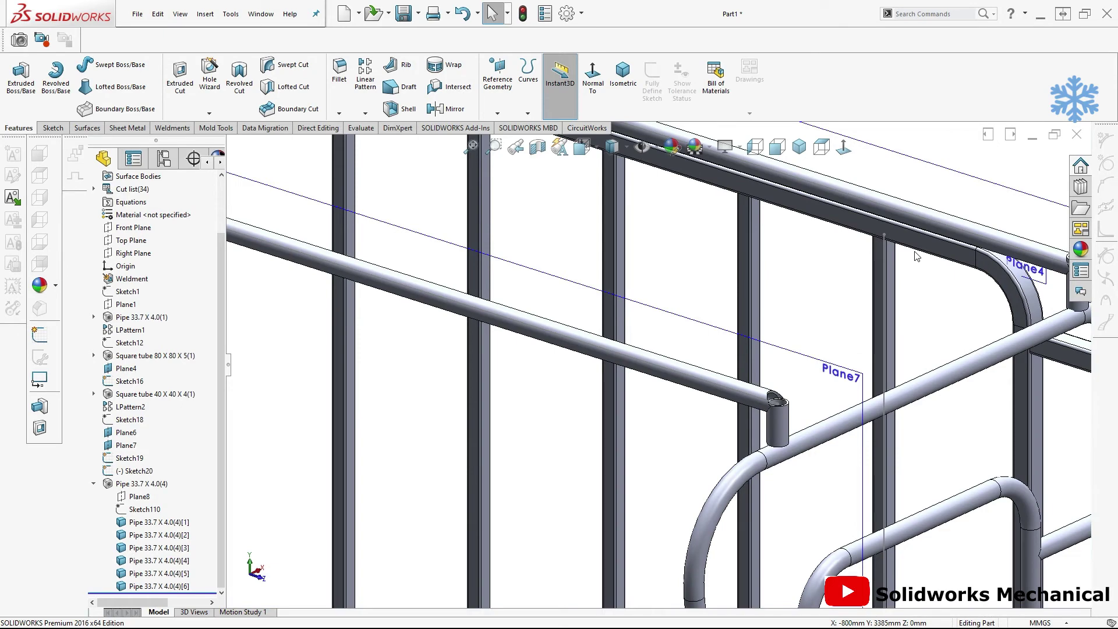
left_click(830, 373)
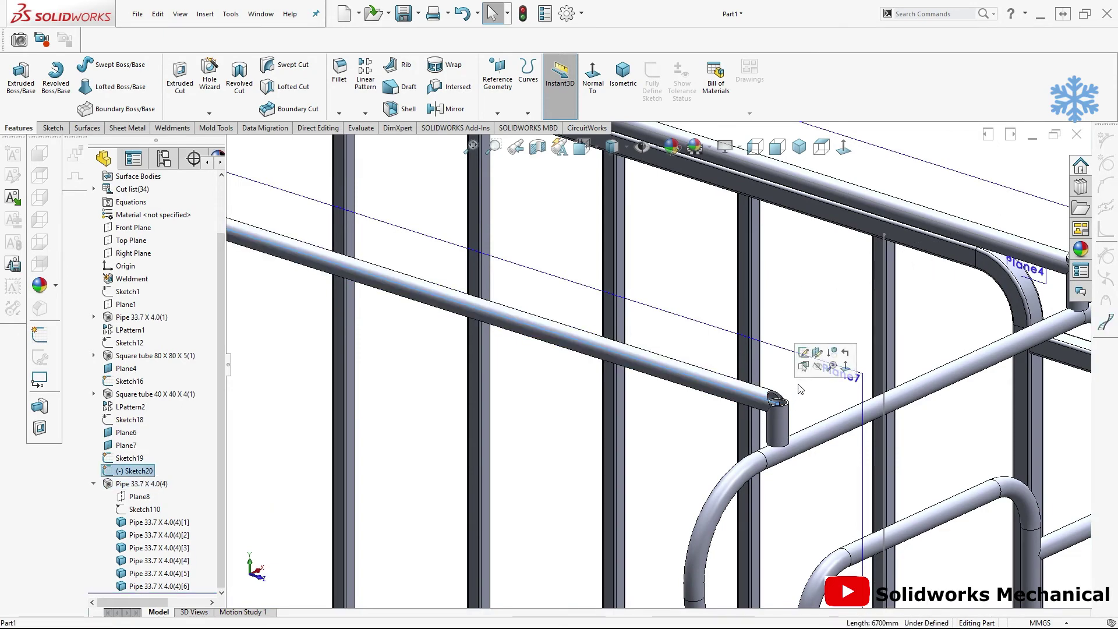
scroll(649, 366, "up", 2)
scroll(649, 367, "up", 1)
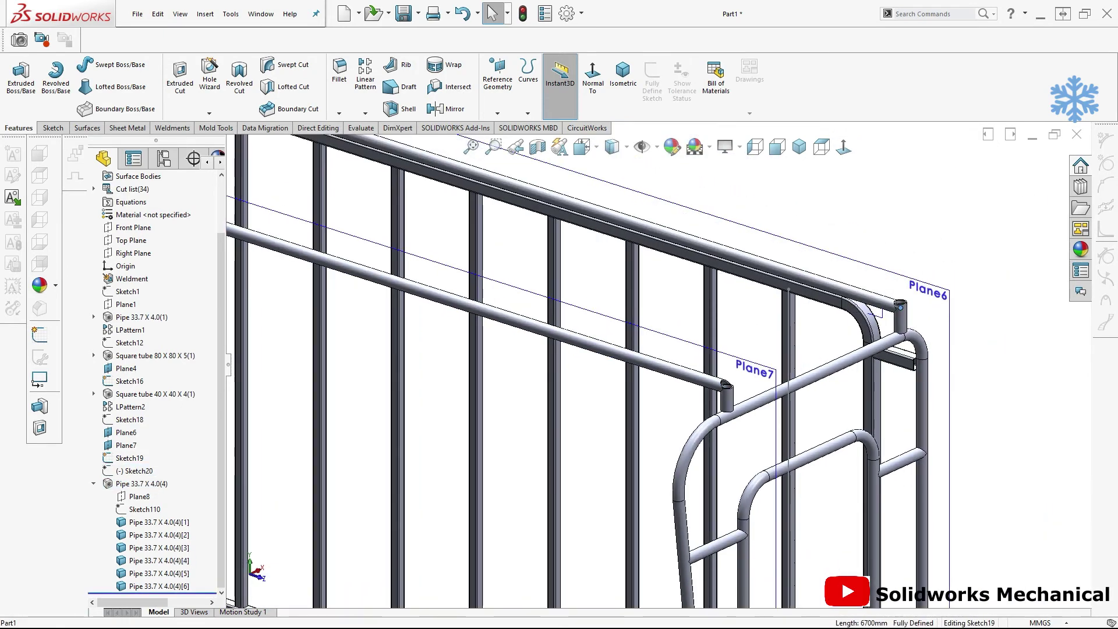
left_click(932, 283)
left_click(934, 297)
Select Pipe 33.7 X 4.0(4) in the tree and reopen it with Edit Feature
scroll(640, 363, "up", 3)
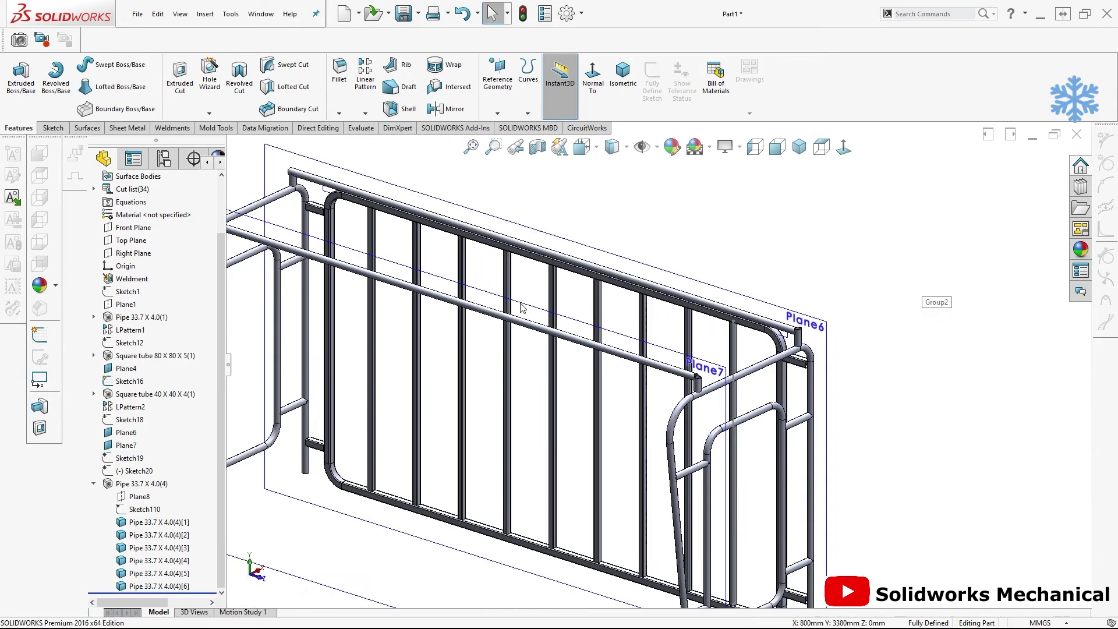
scroll(538, 233, "down", 2)
scroll(538, 233, "down", 2)
scroll(539, 233, "up", 2)
scroll(540, 370, "down", 3)
scroll(540, 368, "up", 3)
scroll(384, 484, "down", 2)
scroll(377, 487, "down", 2)
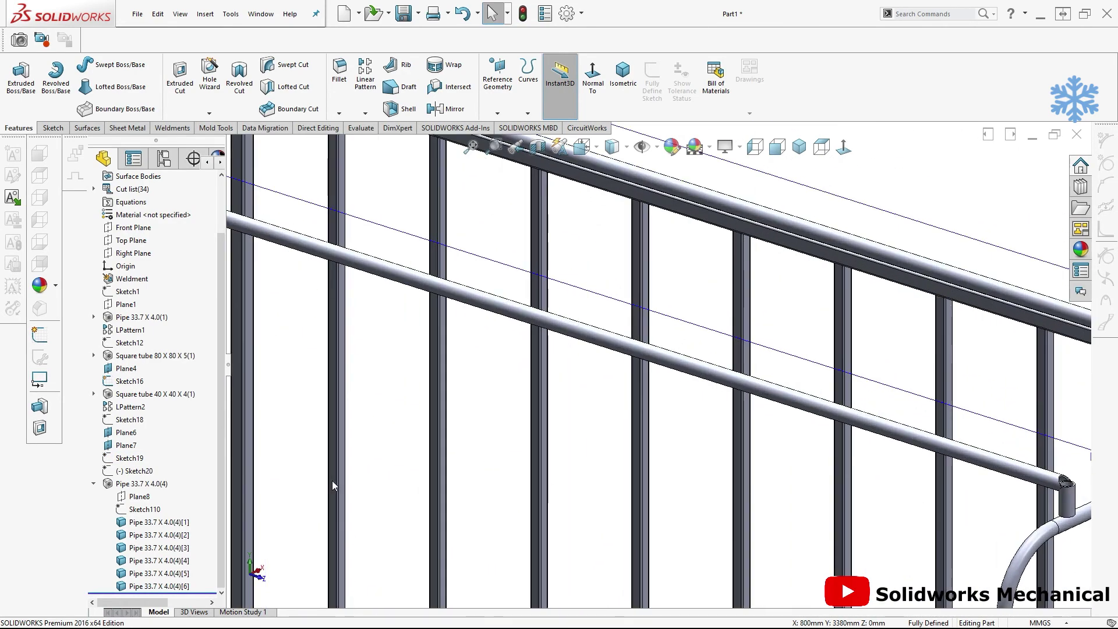
left_click(140, 483)
left_click(159, 451)
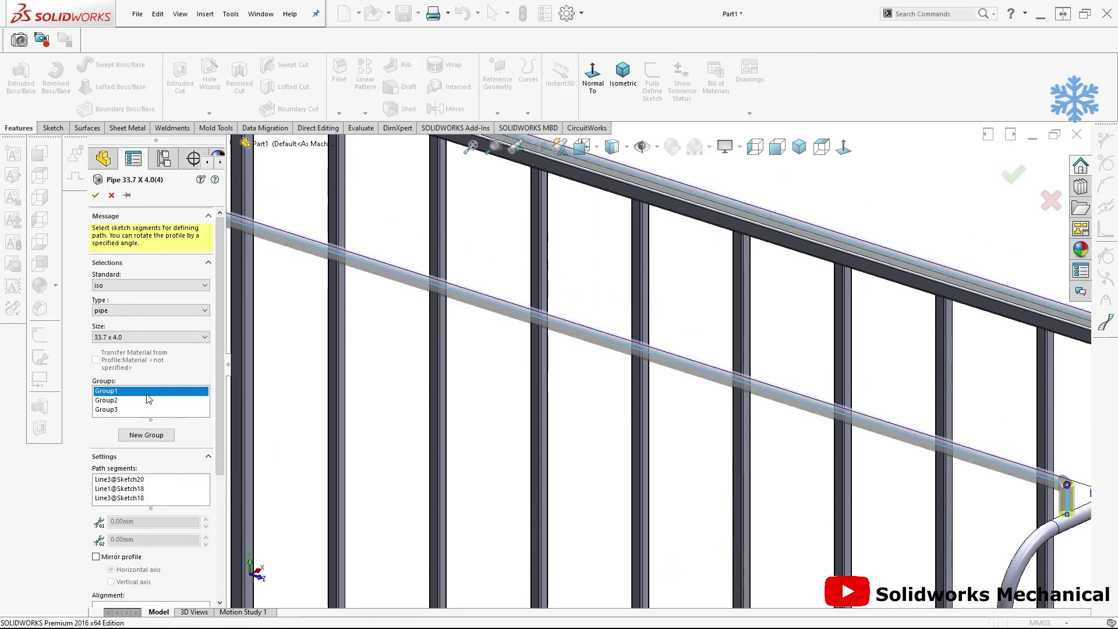
Delete Group1 and the other leftover segment groups from the pipe member
key("f")
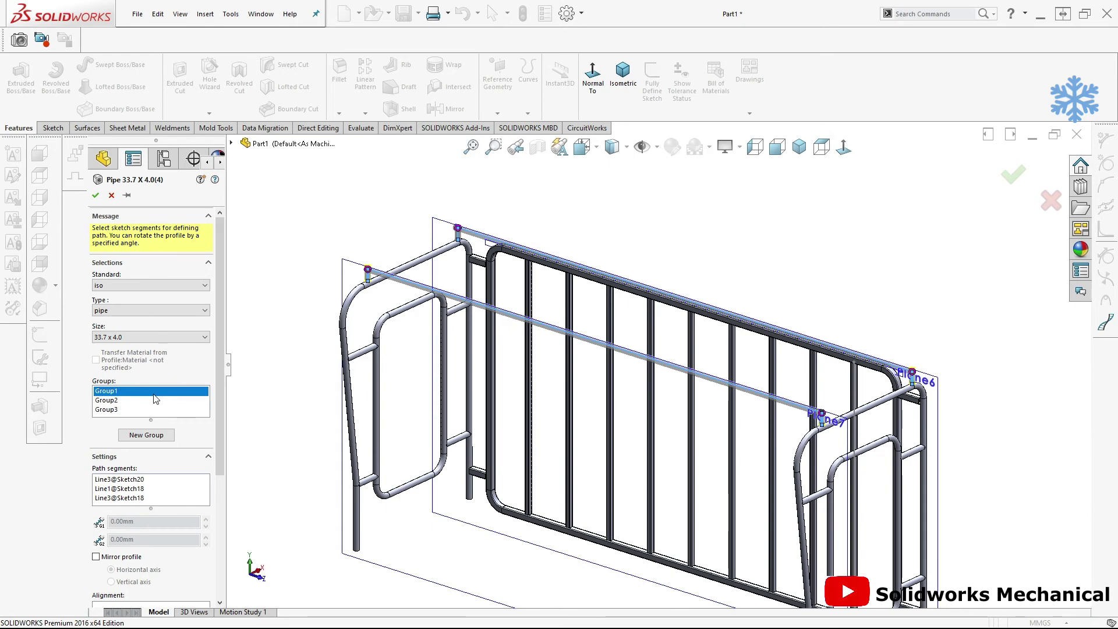
right_click(155, 396)
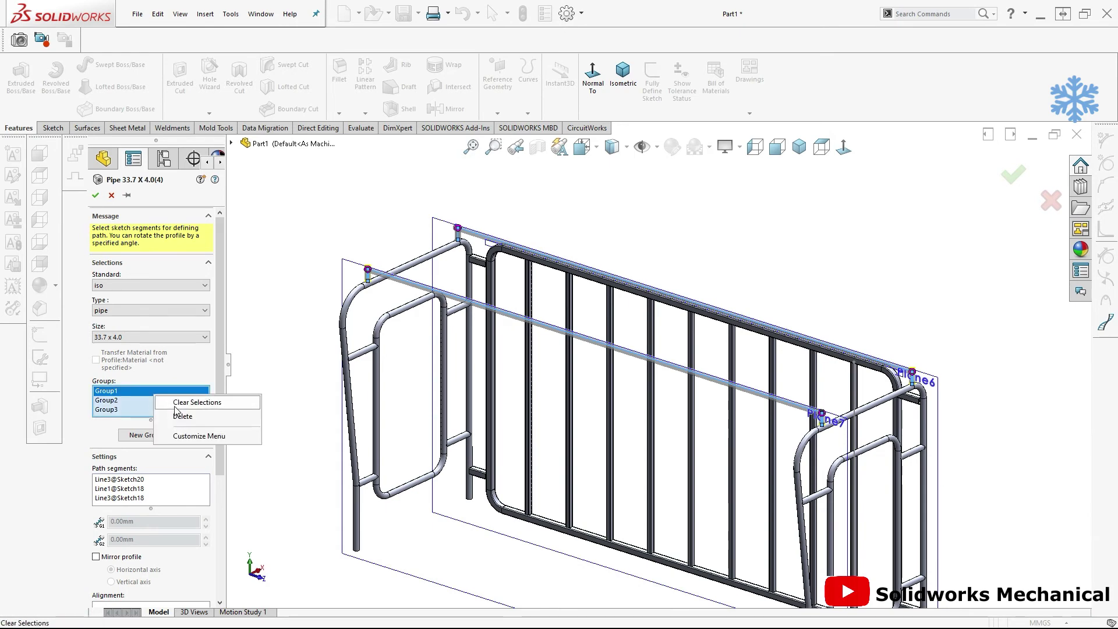
left_click(179, 418)
scroll(833, 425, "down", 3)
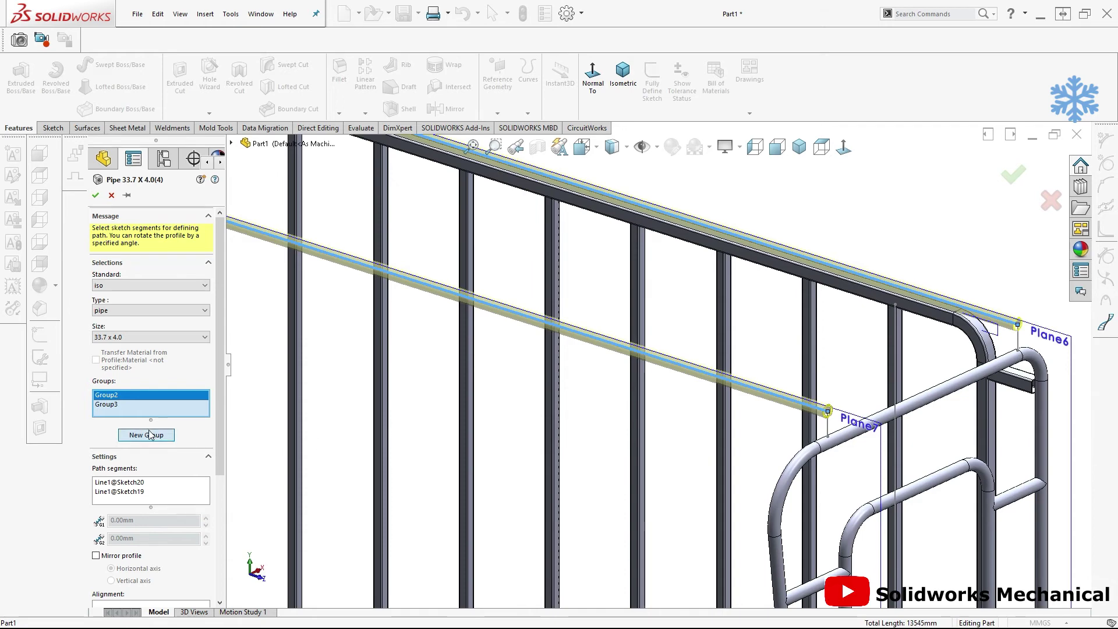
left_click(151, 436)
left_click(834, 425)
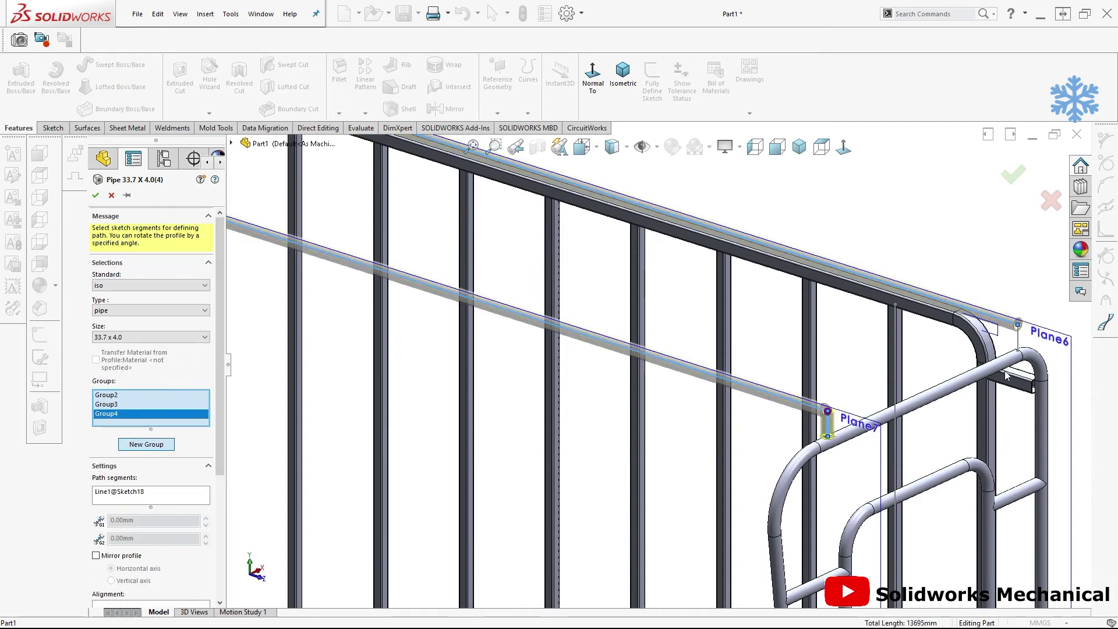
scroll(831, 416, "up", 5)
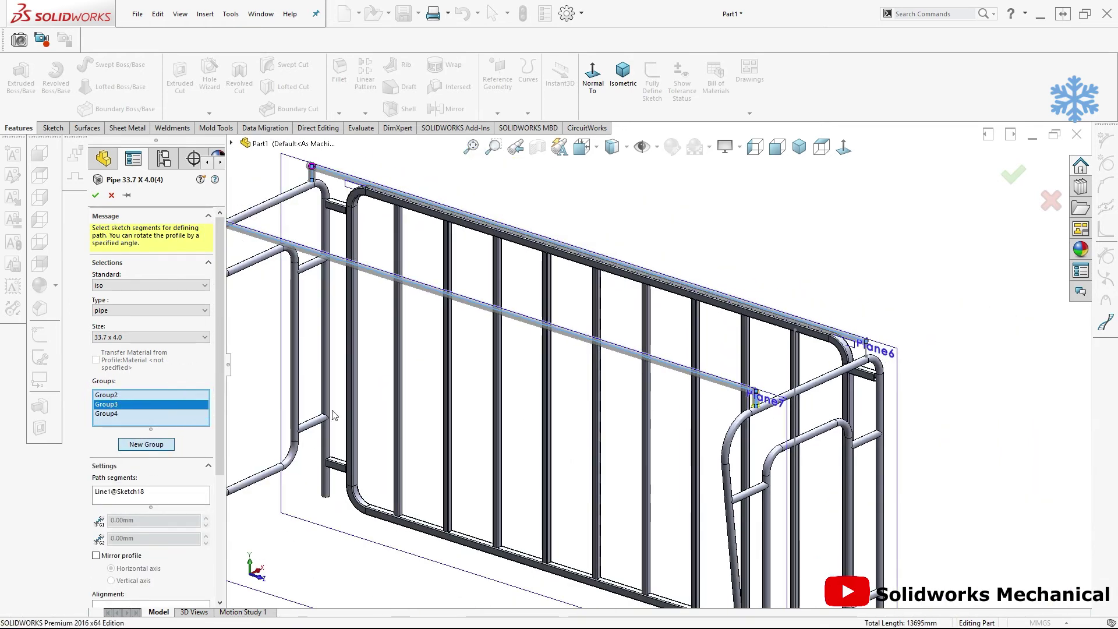
left_click(767, 407)
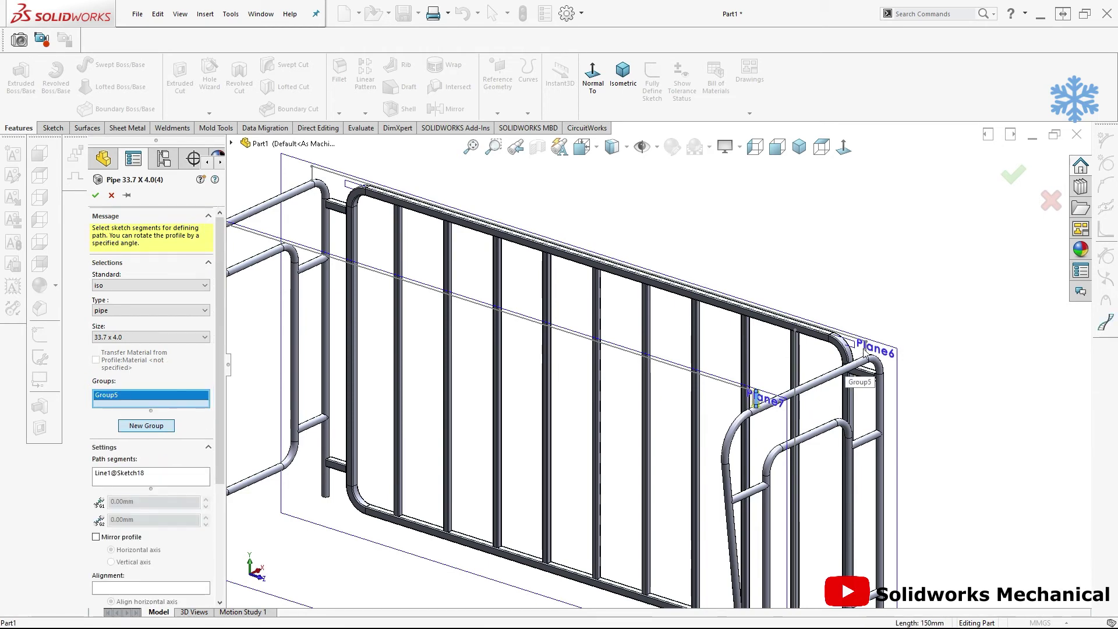
Create a new group containing the two short vertical post segments
left_click(857, 376)
scroll(857, 376, "up", 4)
scroll(468, 276, "down", 6)
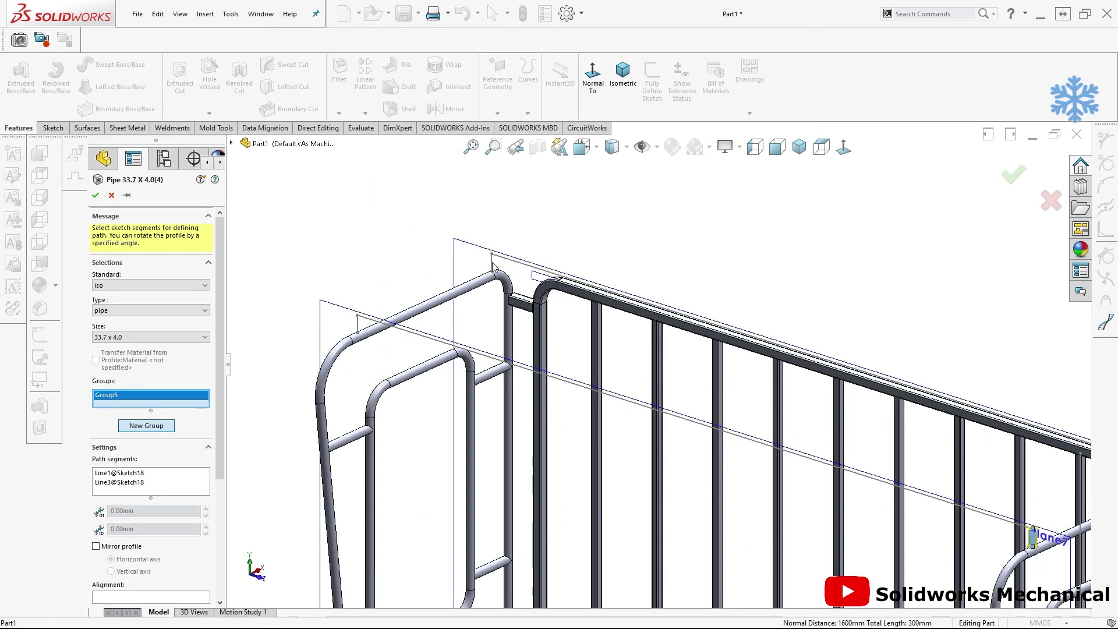
left_click(492, 263)
Group the long diagonal rail and top rail lines together, then confirm the member
left_click(358, 321)
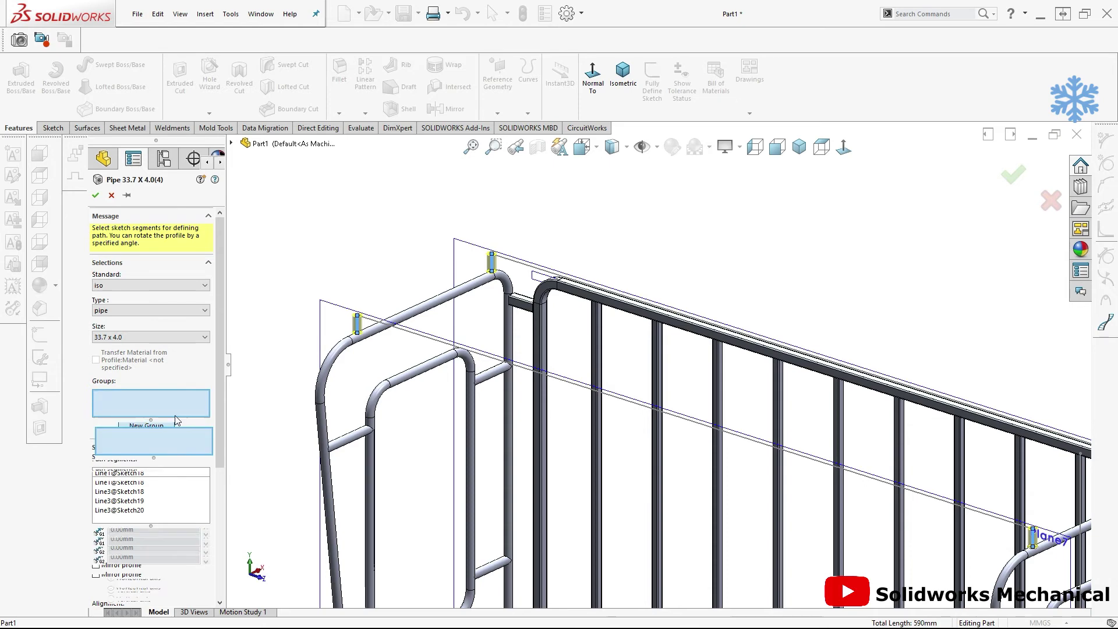
left_click(408, 335)
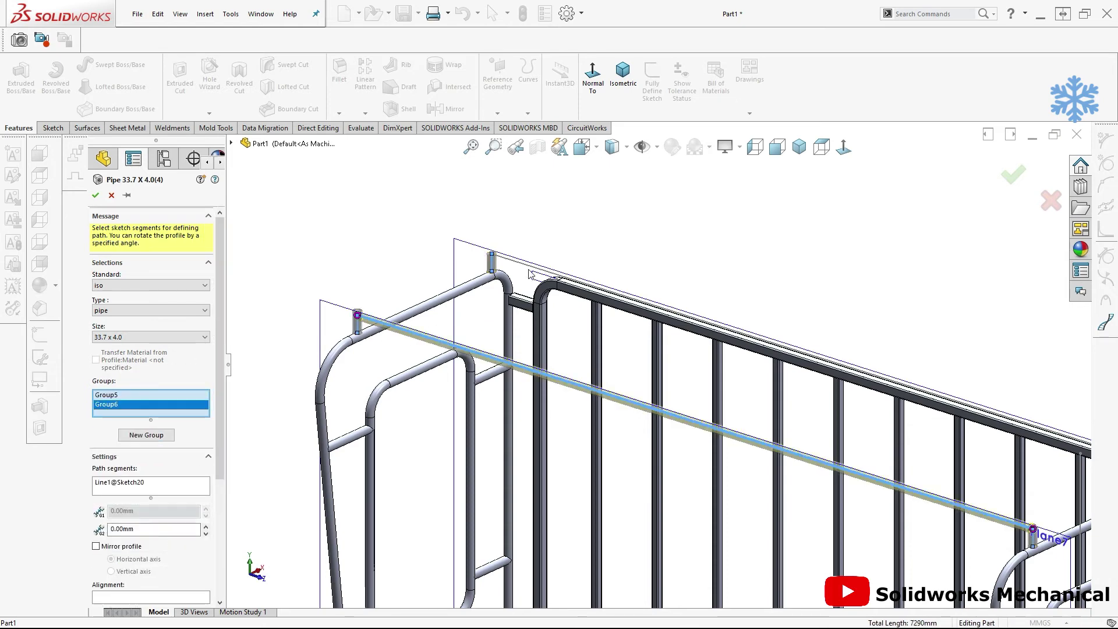
left_click(528, 272)
scroll(640, 379, "up", 2)
scroll(886, 478, "down", 3)
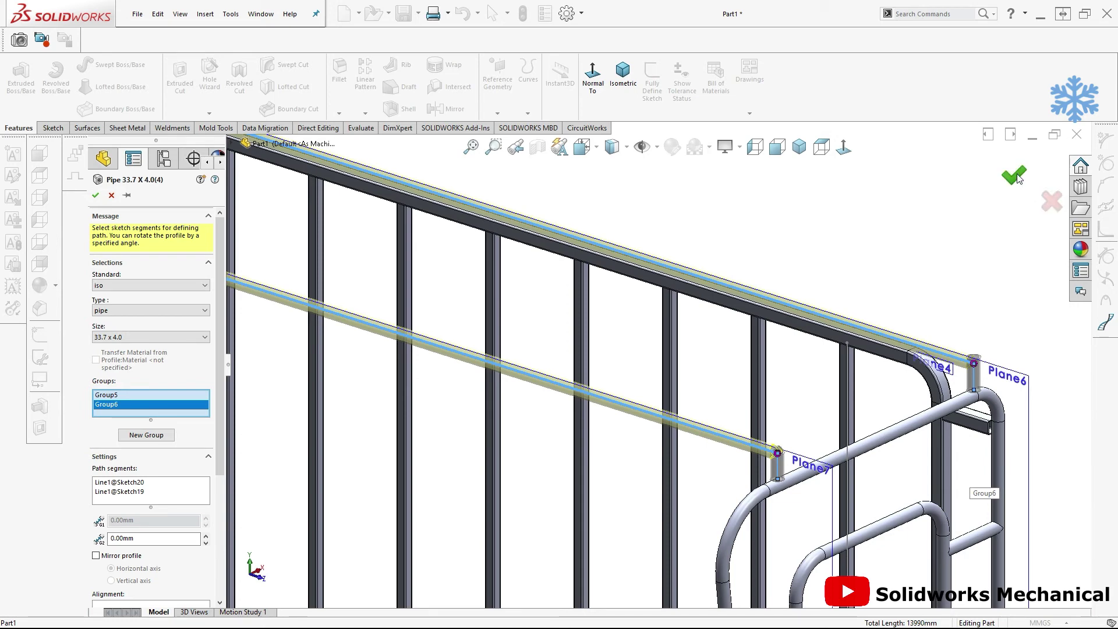
scroll(177, 530, "down", 3)
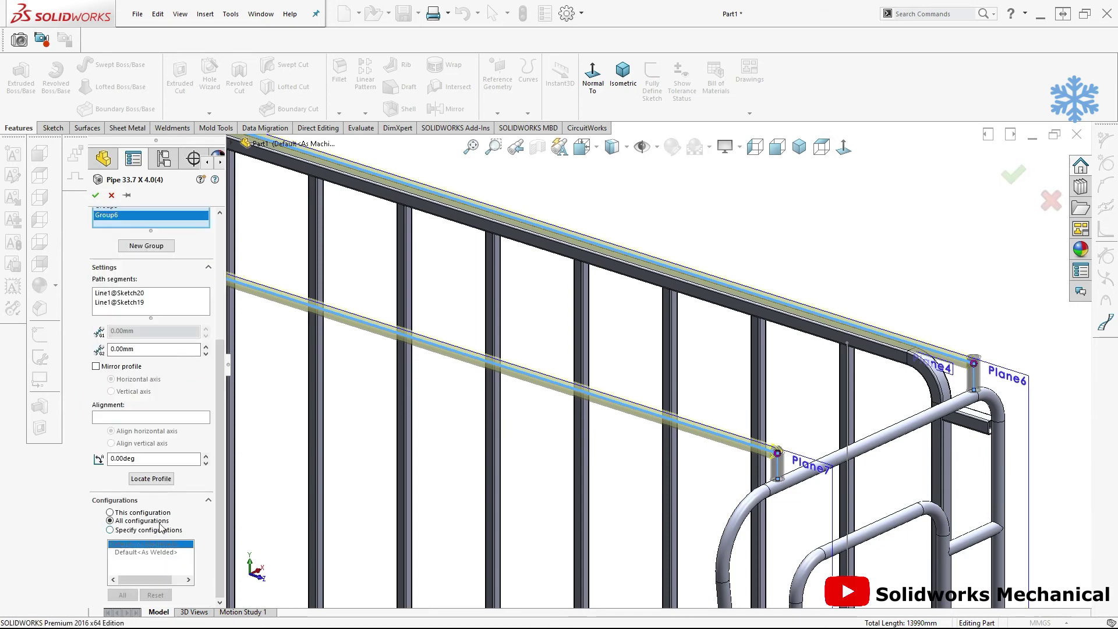
left_click(96, 196)
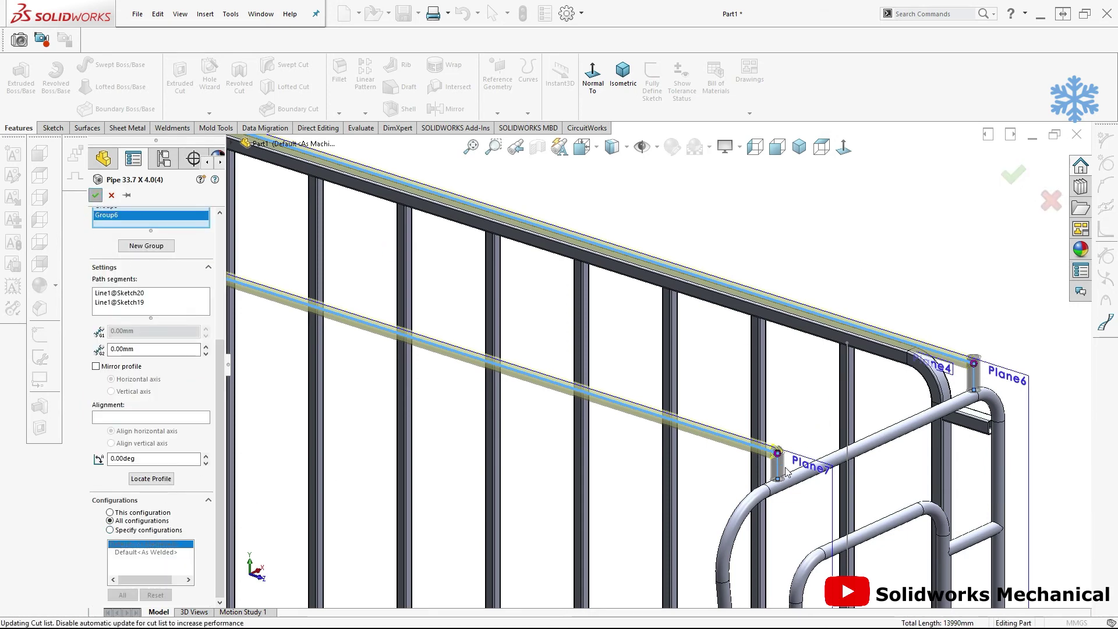
Start Weldments Trim/Extend with only the long rail pipe as body to trim
left_click(205, 14)
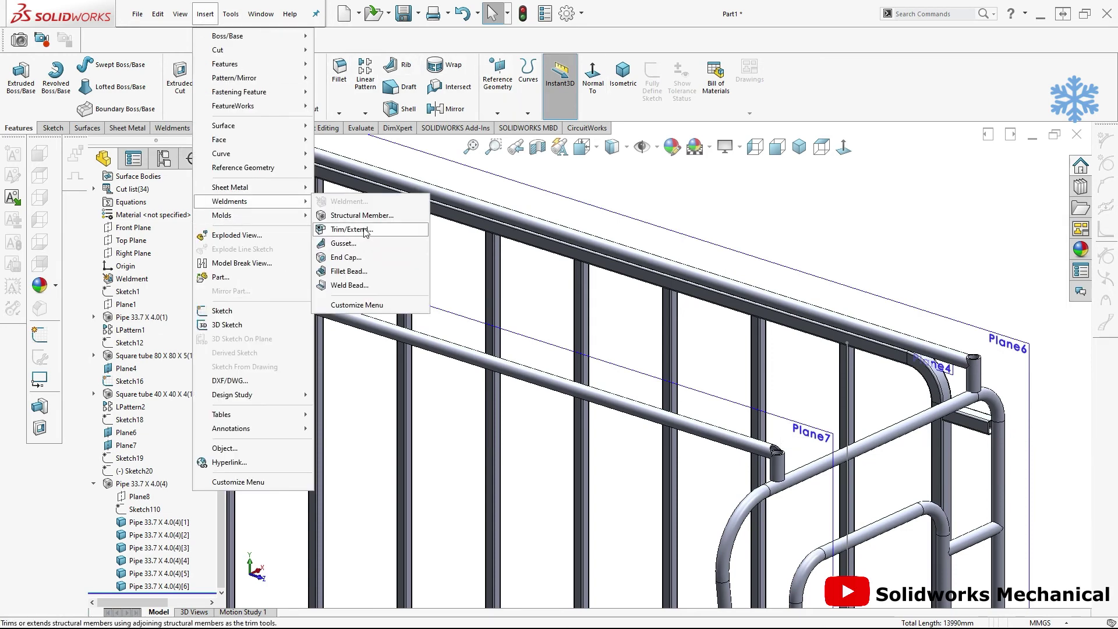
left_click(379, 235)
scroll(774, 459, "down", 5)
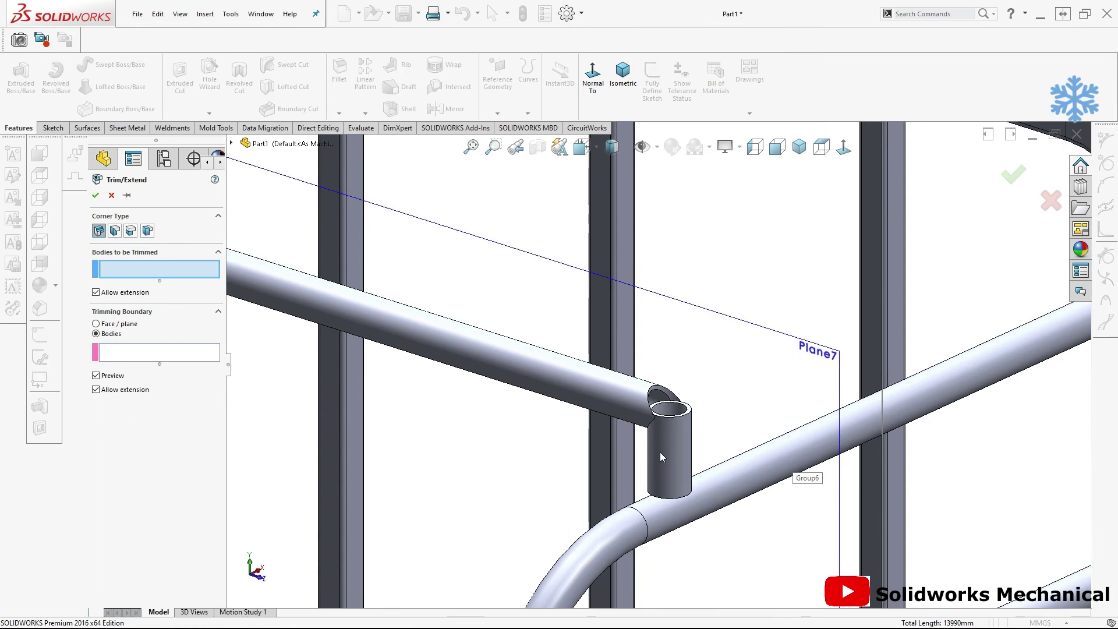
left_click(619, 417)
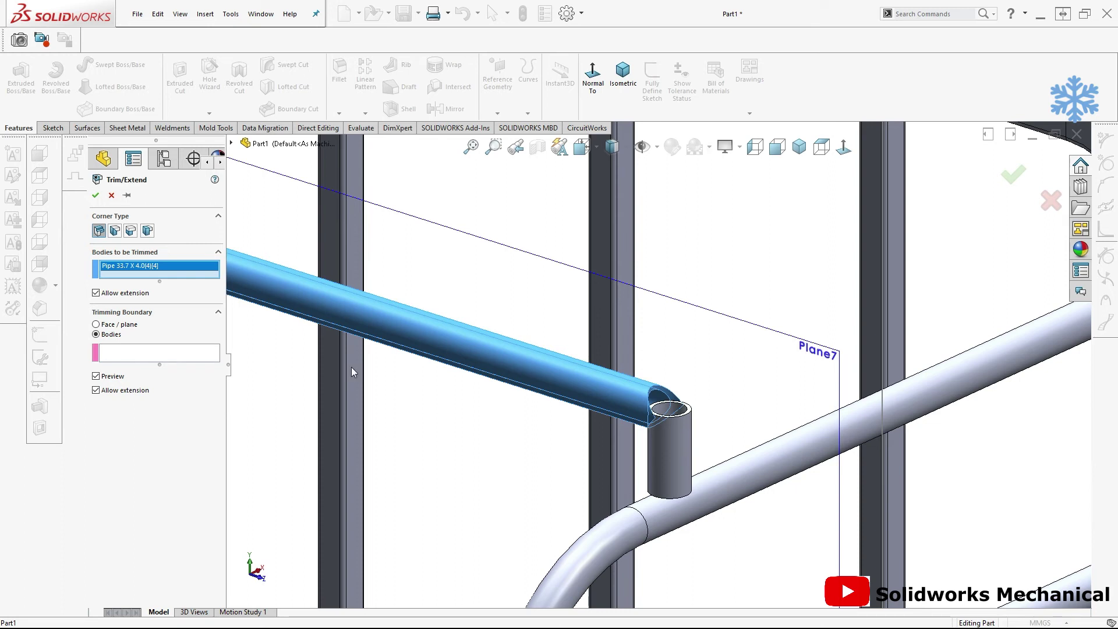
left_click(680, 455)
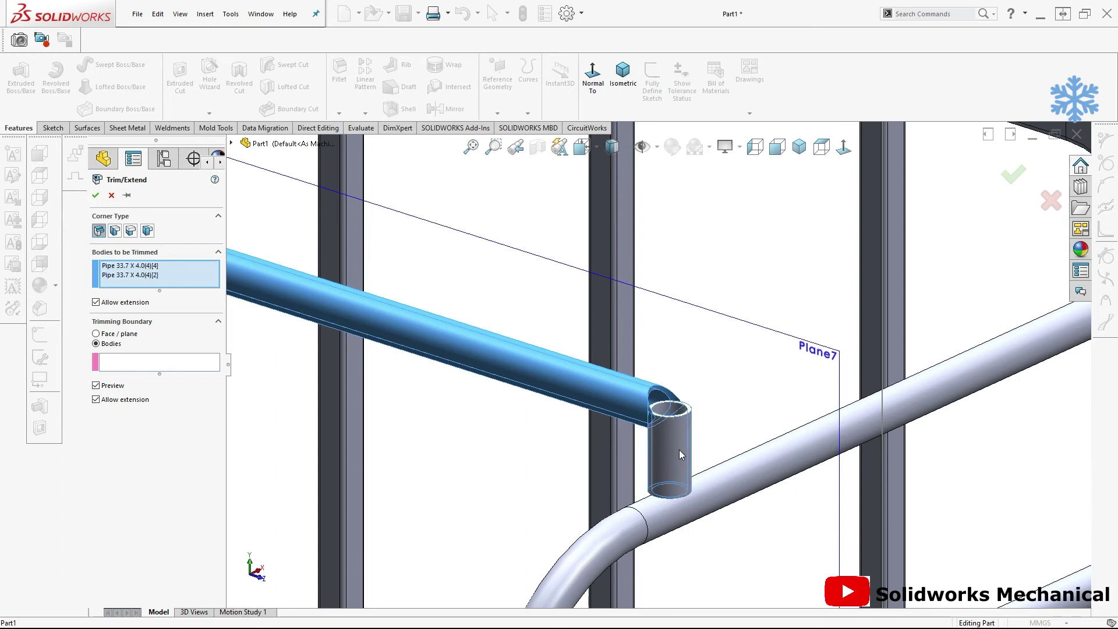
right_click(108, 280)
left_click(136, 296)
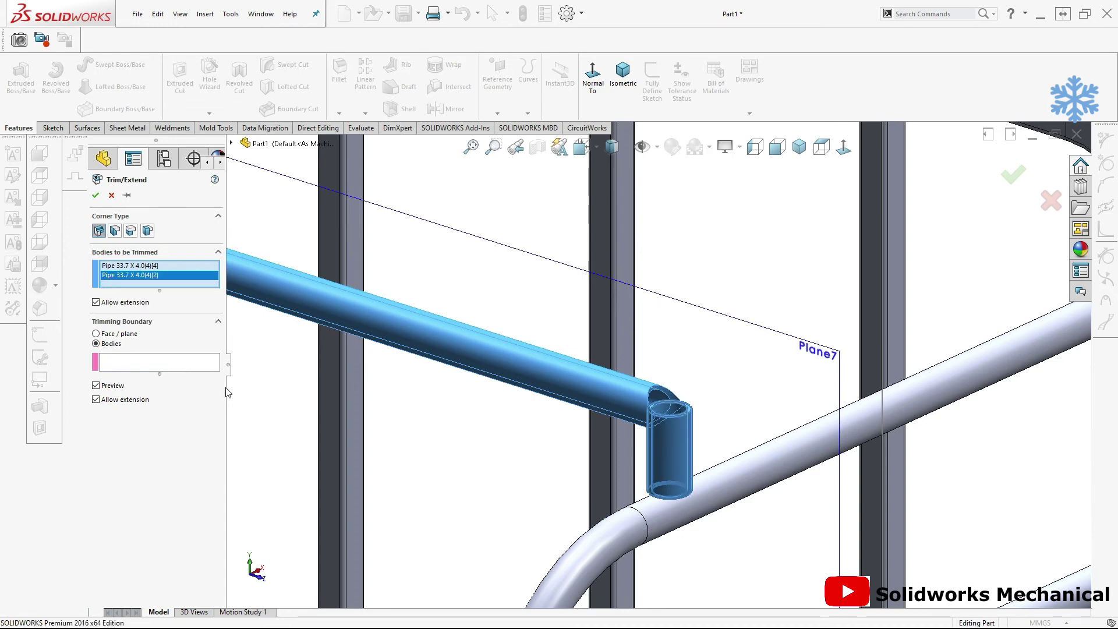
Trim the rail against the short vertical post using the open-end trim type
left_click(190, 366)
left_click(675, 454)
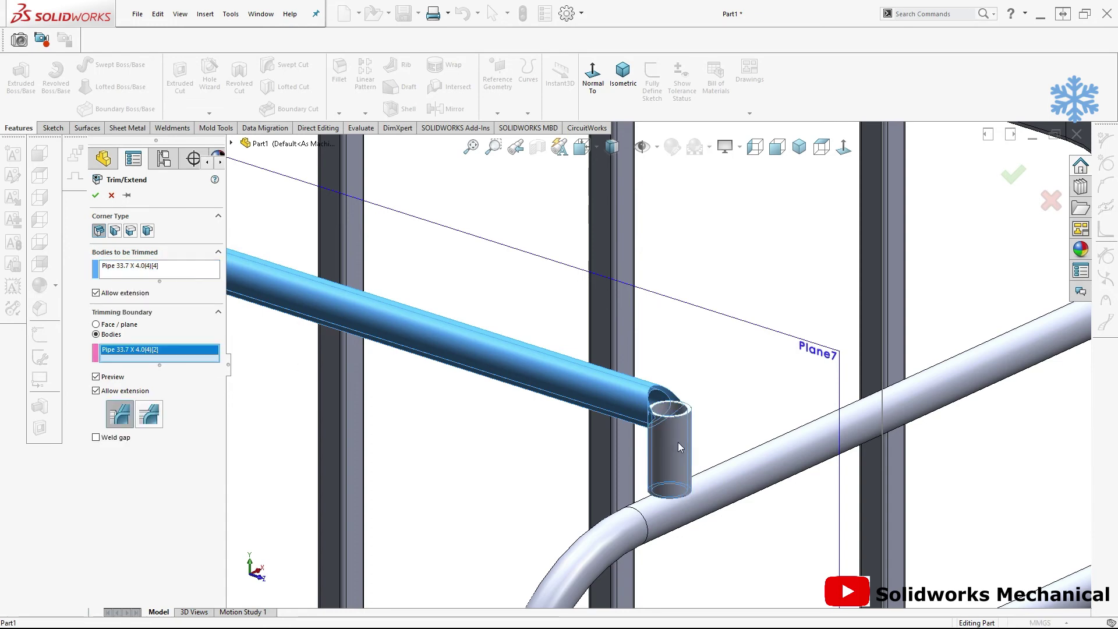
scroll(656, 368, "up", 3)
left_click(1018, 172)
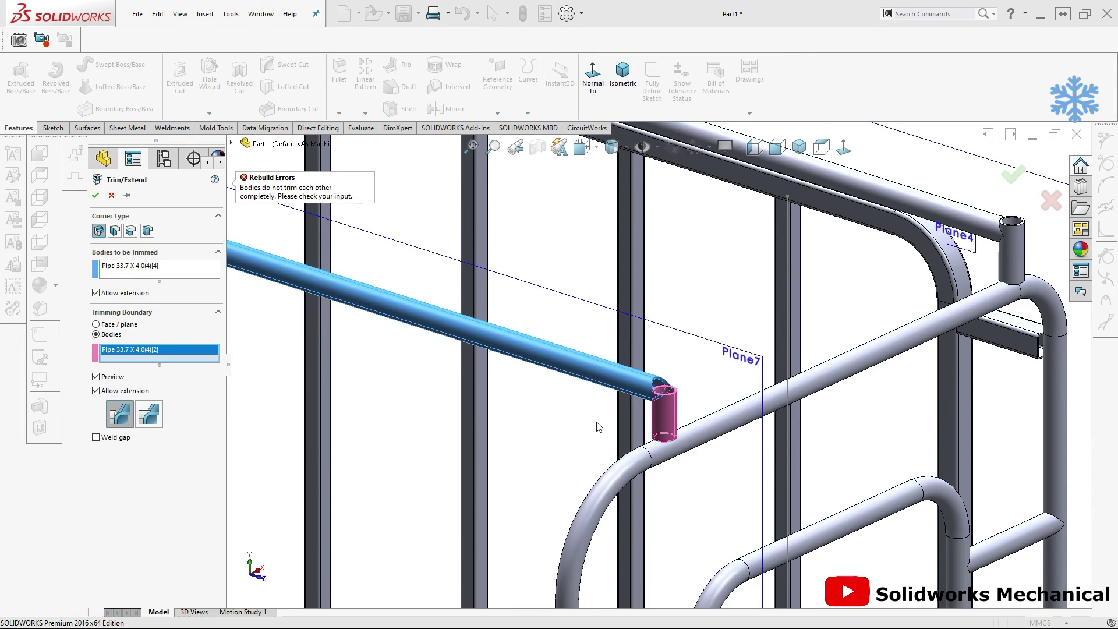
left_click(146, 423)
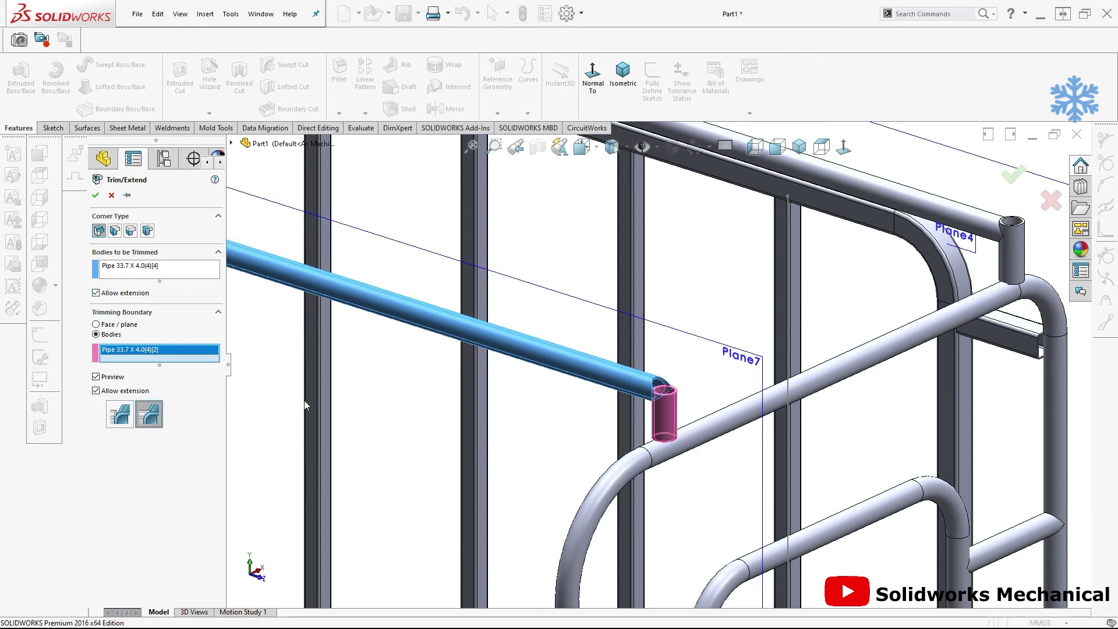
left_click(1018, 174)
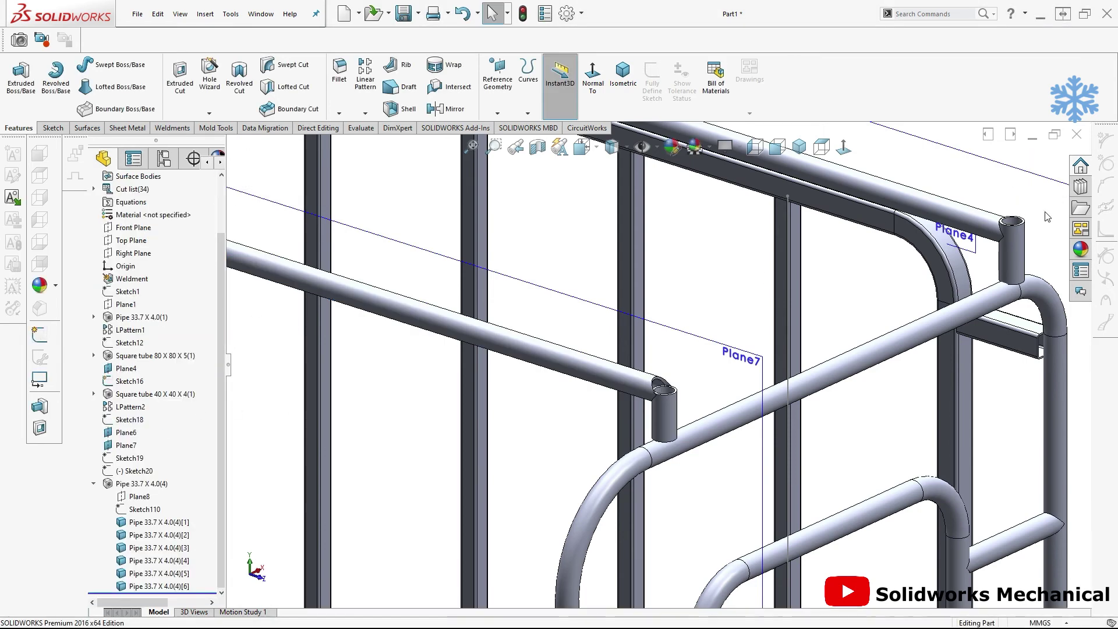
Turn on floor shadows under the railing and orbit to an end view
scroll(766, 284, "up", 3)
key("f")
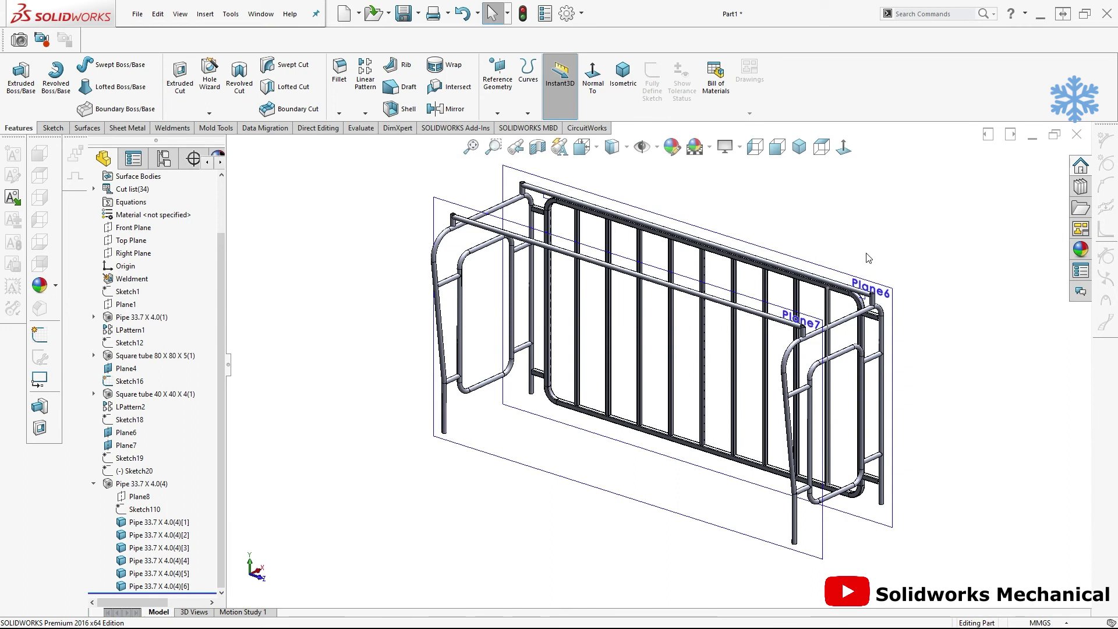
left_click(709, 147)
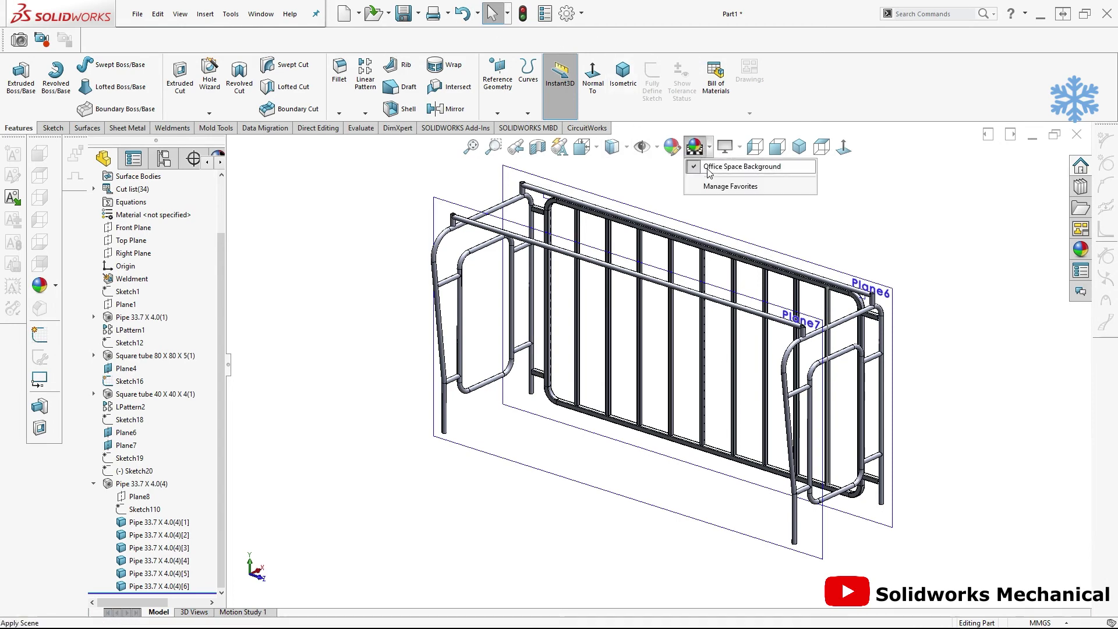
left_click(715, 157)
left_click(734, 163)
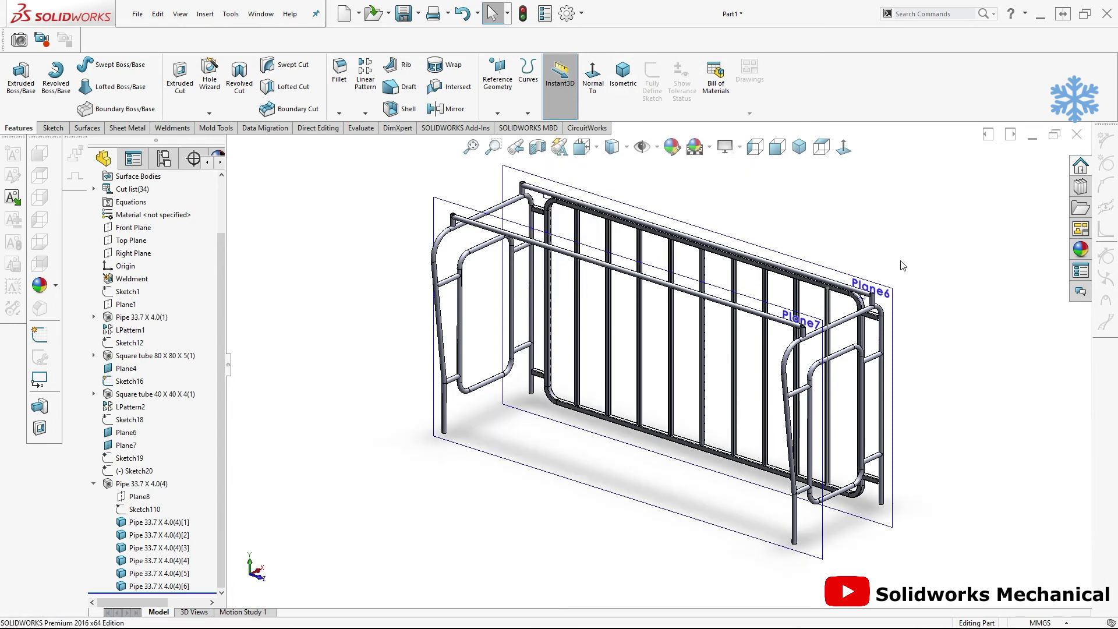
mouse_move(917, 340)
middle_mouse_down()
mouse_move(855, 309)
mouse_move(871, 328)
middle_mouse_up()
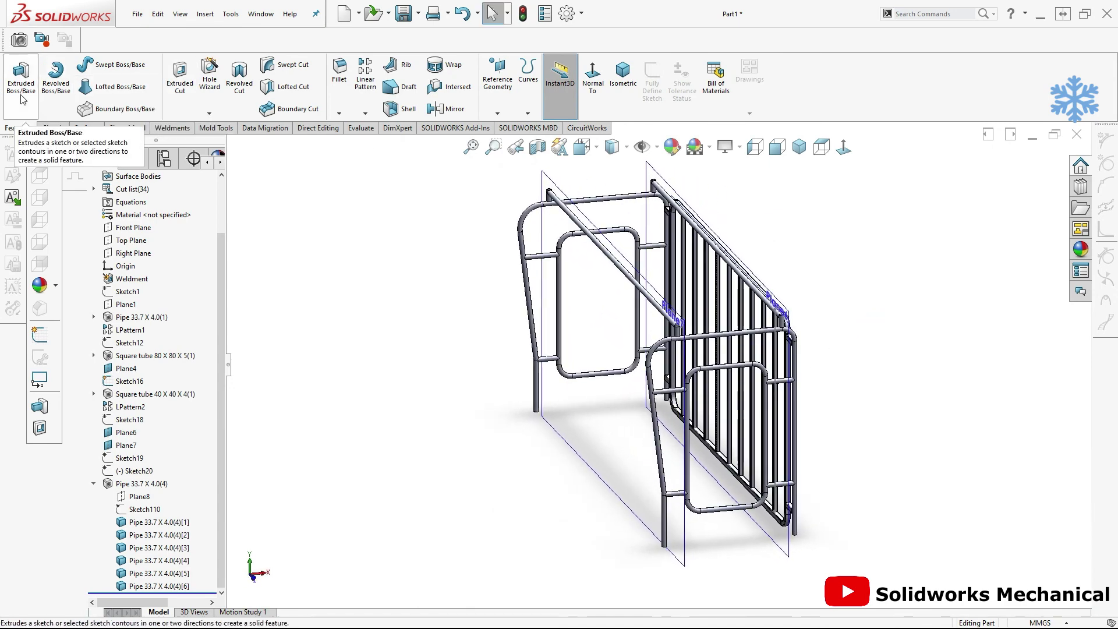
Start an Extruded Boss/Base sketch on the top face of the end post
left_click(21, 72)
scroll(495, 197, "down", 5)
scroll(524, 233, "down", 3)
scroll(569, 275, "down", 2)
scroll(594, 292, "down", 3)
left_click(597, 295)
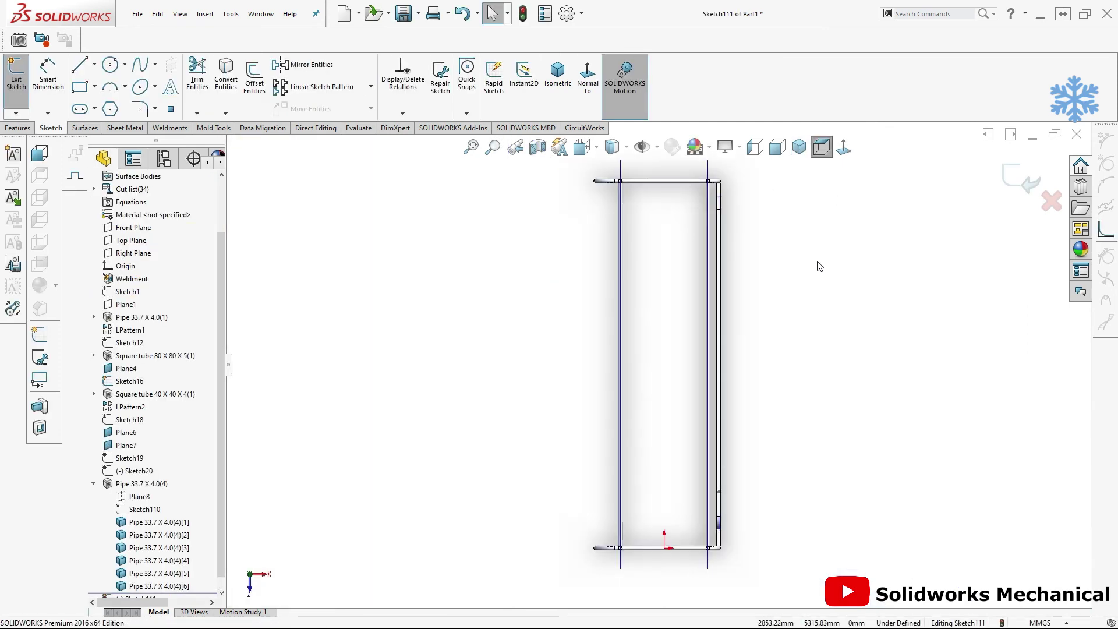
Draw a corner rectangle across the top of the railing frame
left_click(87, 91)
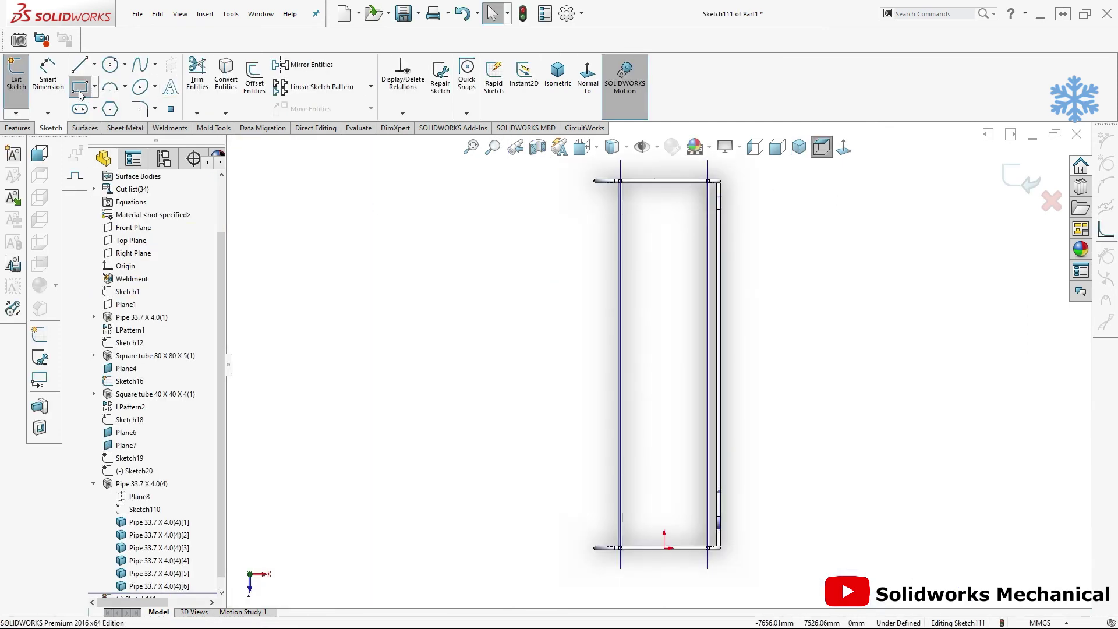
left_click(717, 562)
scroll(636, 225, "down", 1)
scroll(627, 225, "down", 2)
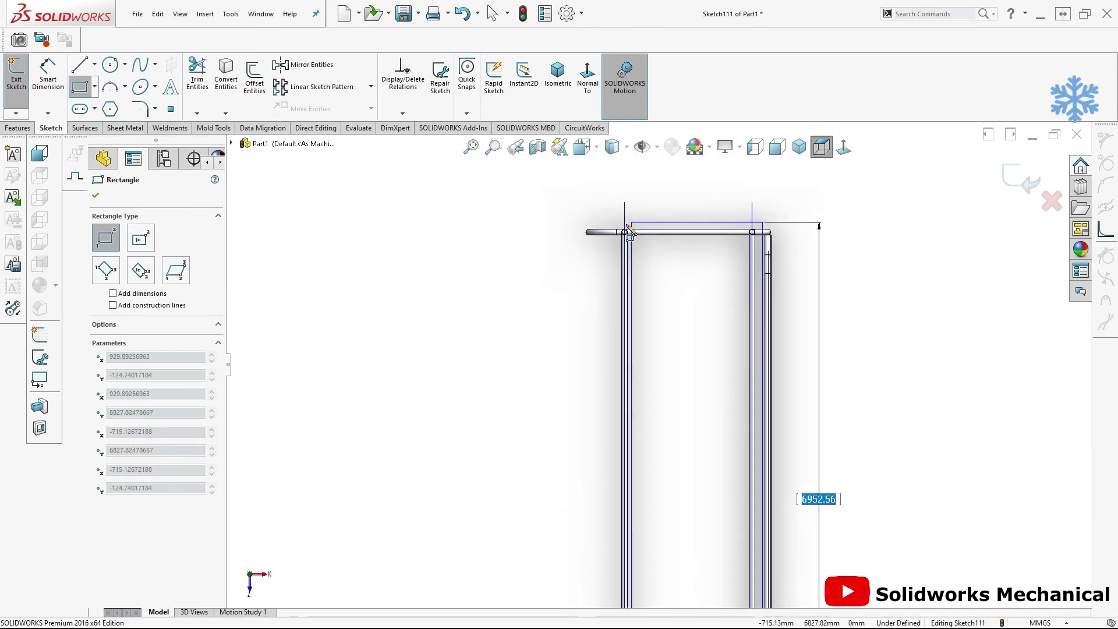
left_click(611, 220)
right_click_drag(691, 327, 629, 229)
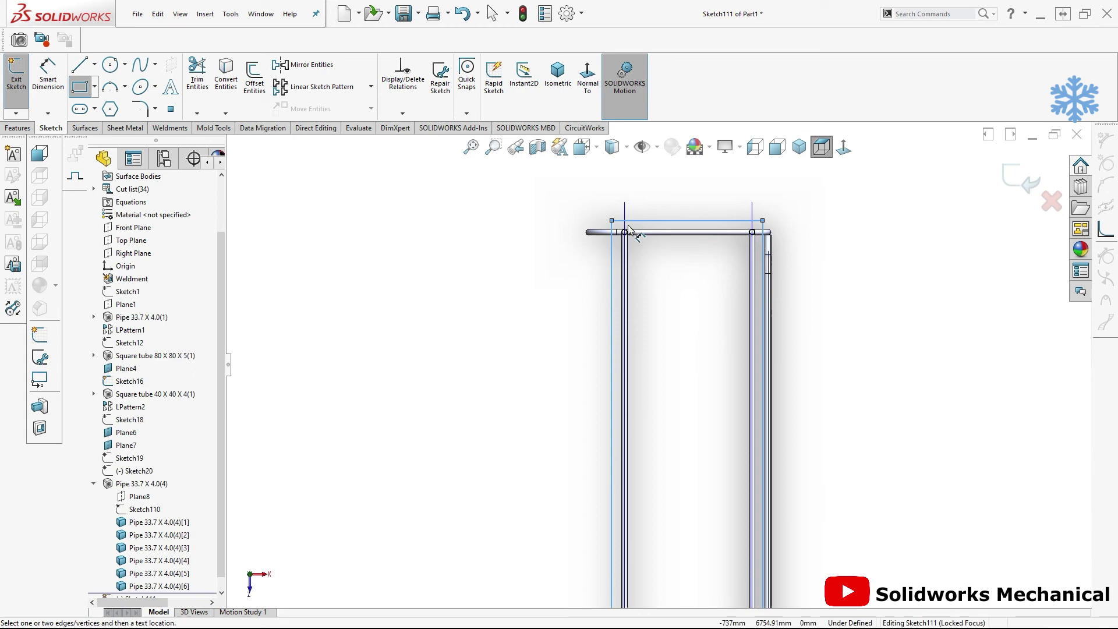
Dimension the rectangle's left and right side offsets to 100 mm each
left_click(613, 233)
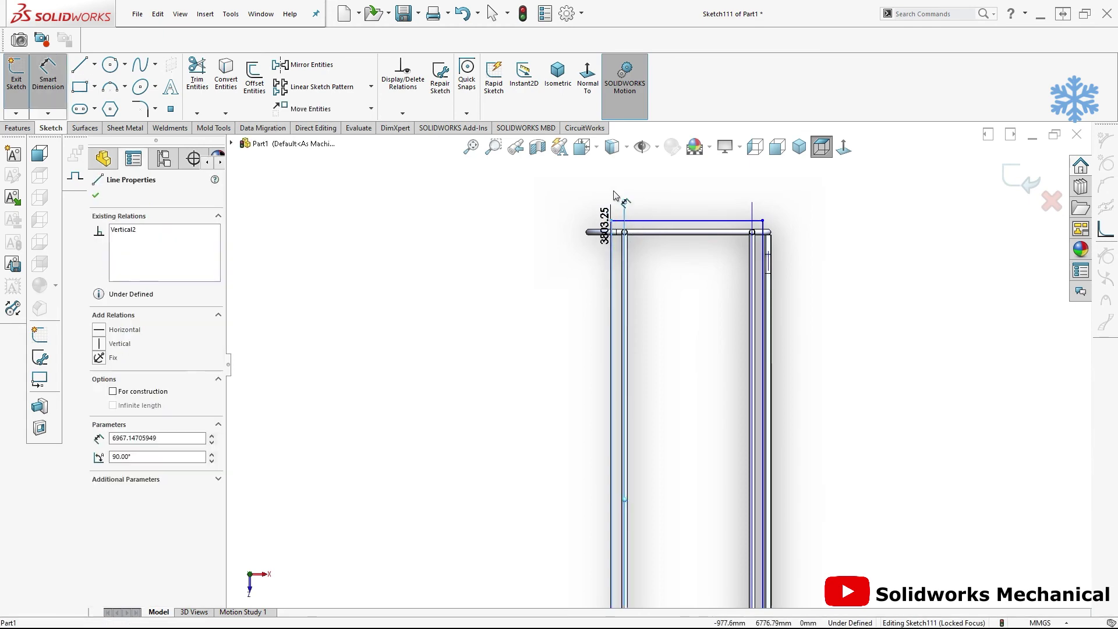
left_click(612, 245)
left_click(614, 195)
type("100")
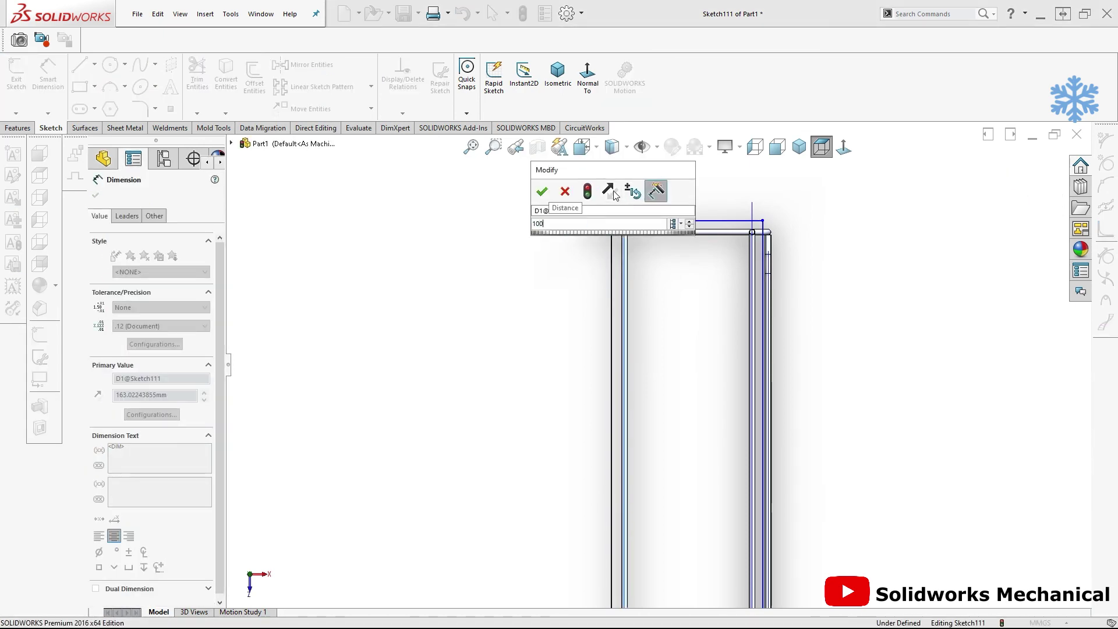
key("Return")
left_click(768, 222)
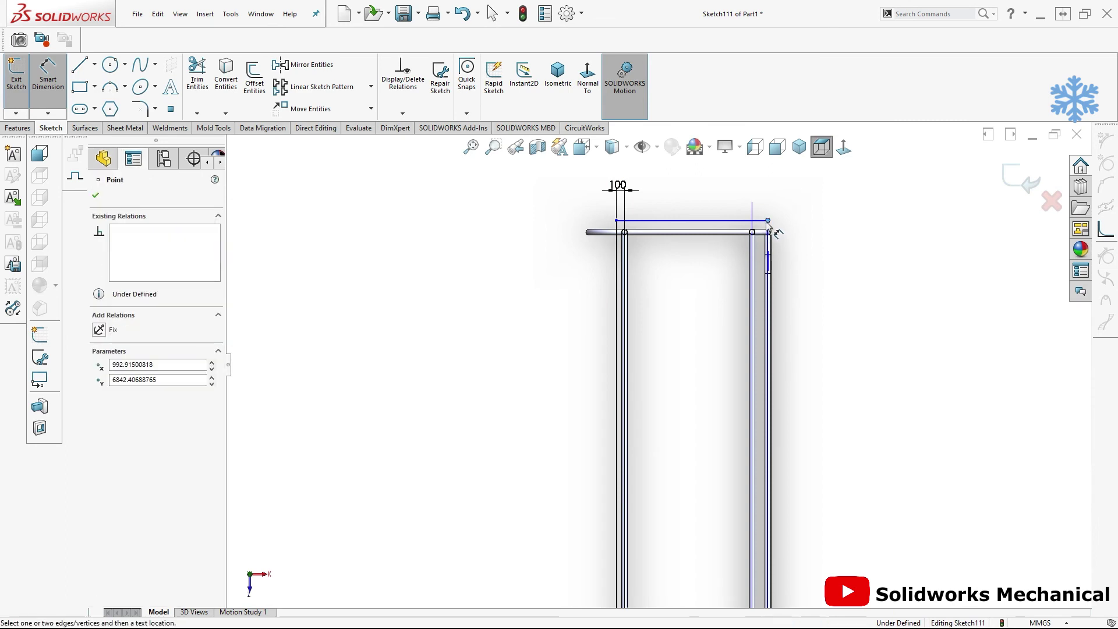
left_click(699, 221)
left_click(757, 166)
type("100")
key("Return")
Dimension the rectangle's length to 7000 mm
scroll(743, 242, "down", 2)
scroll(742, 241, "down", 2)
scroll(738, 262, "down", 1)
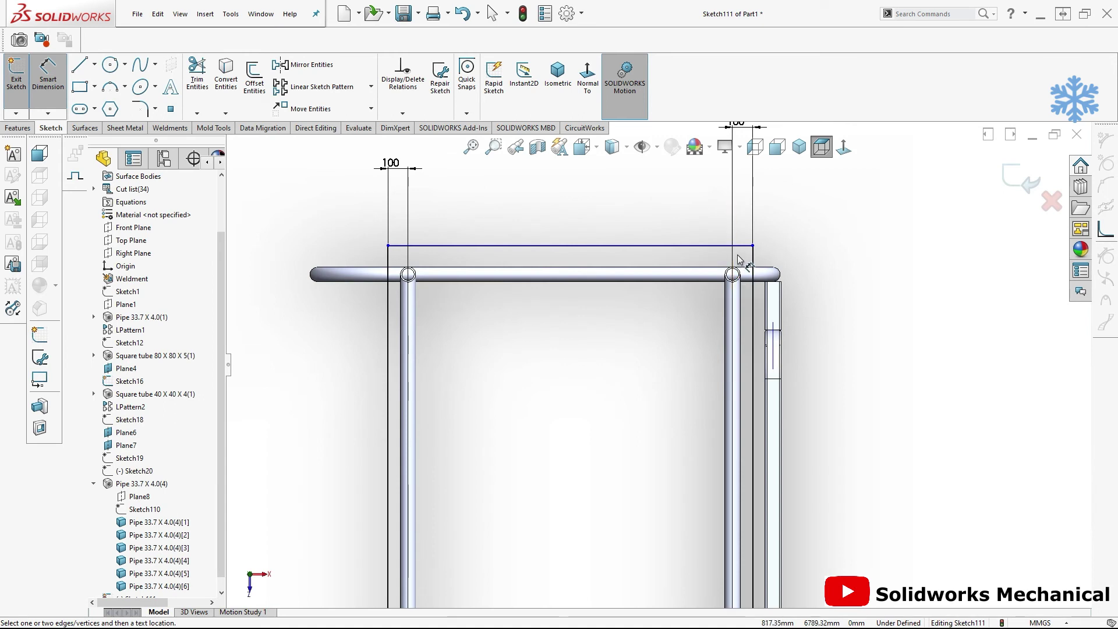
left_click(755, 265)
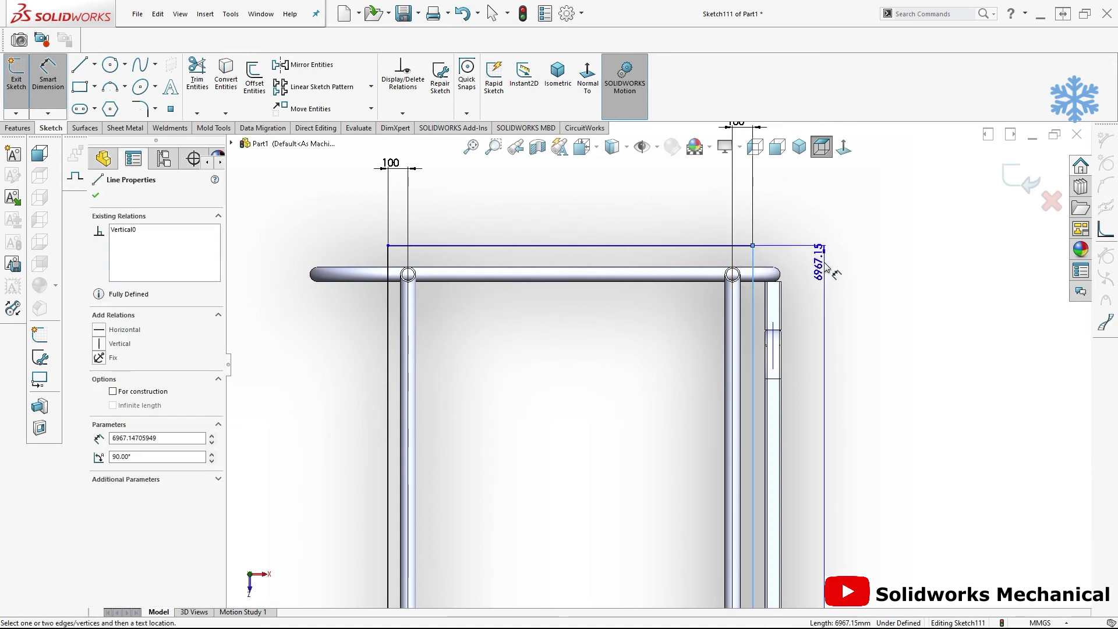
left_click(822, 266)
type("7")
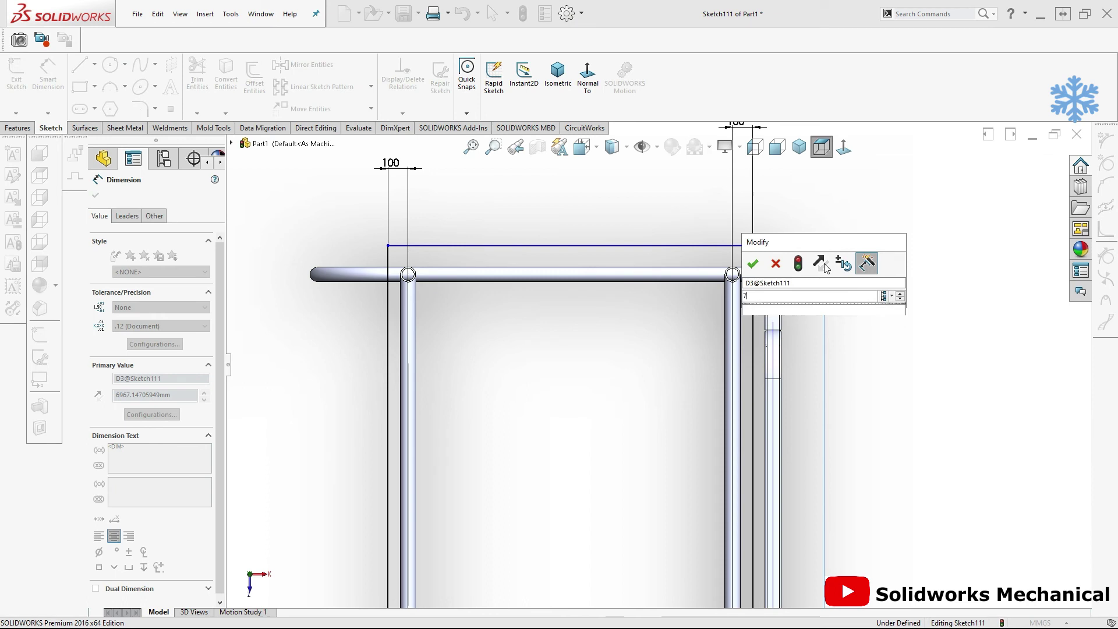
type("000")
key("Return")
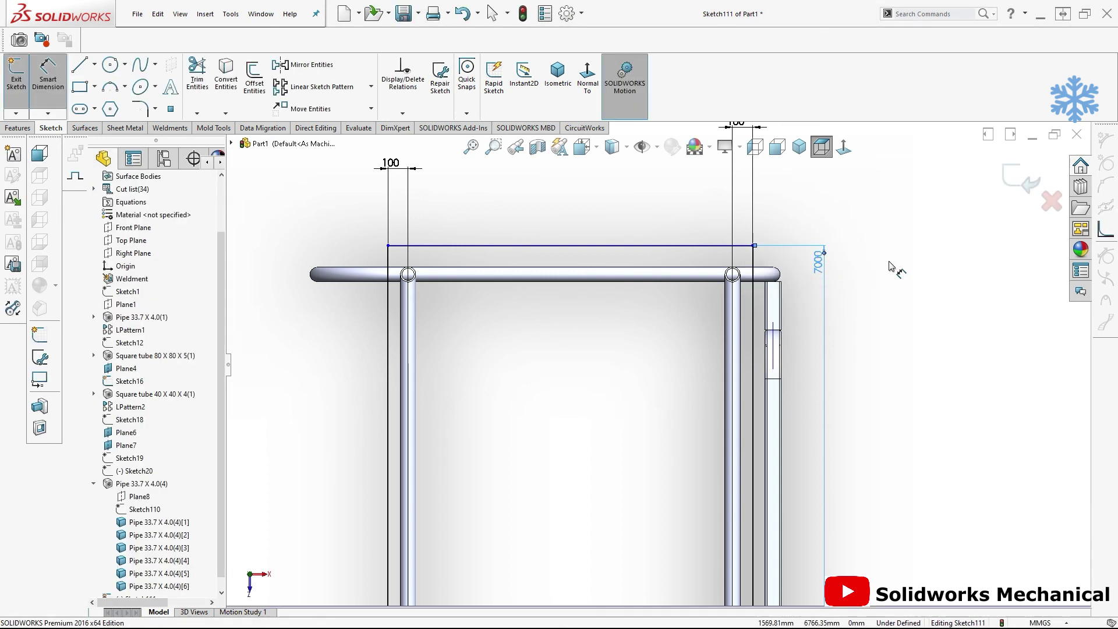
Place the rectangle's bottom line 160 mm below the origin
key("f")
scroll(672, 582, "down", 3)
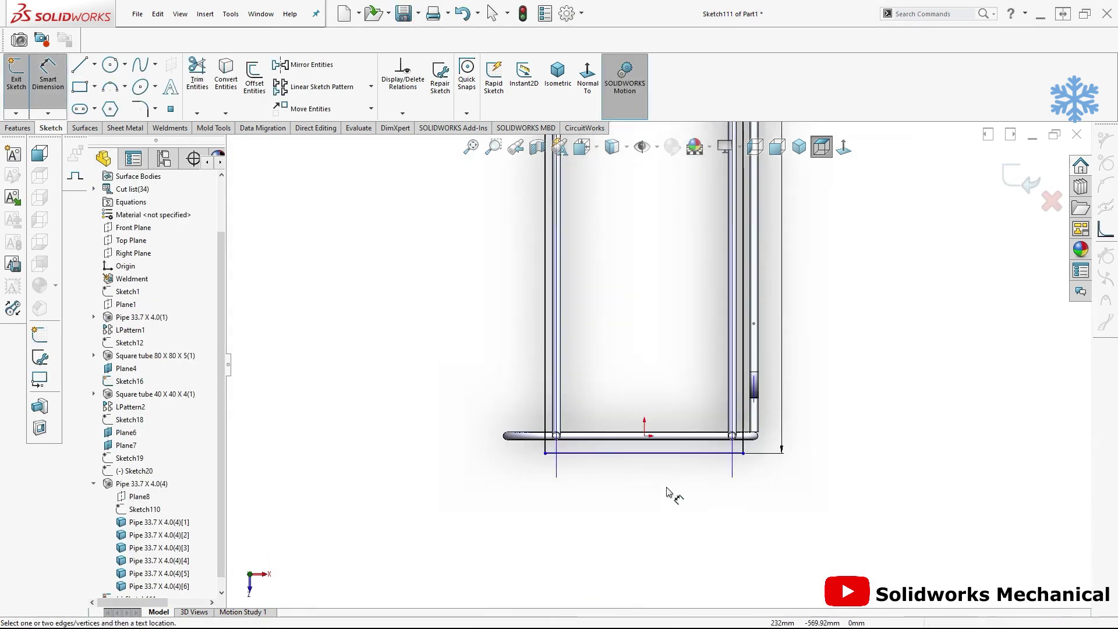
scroll(664, 489, "down", 2)
left_click(643, 416)
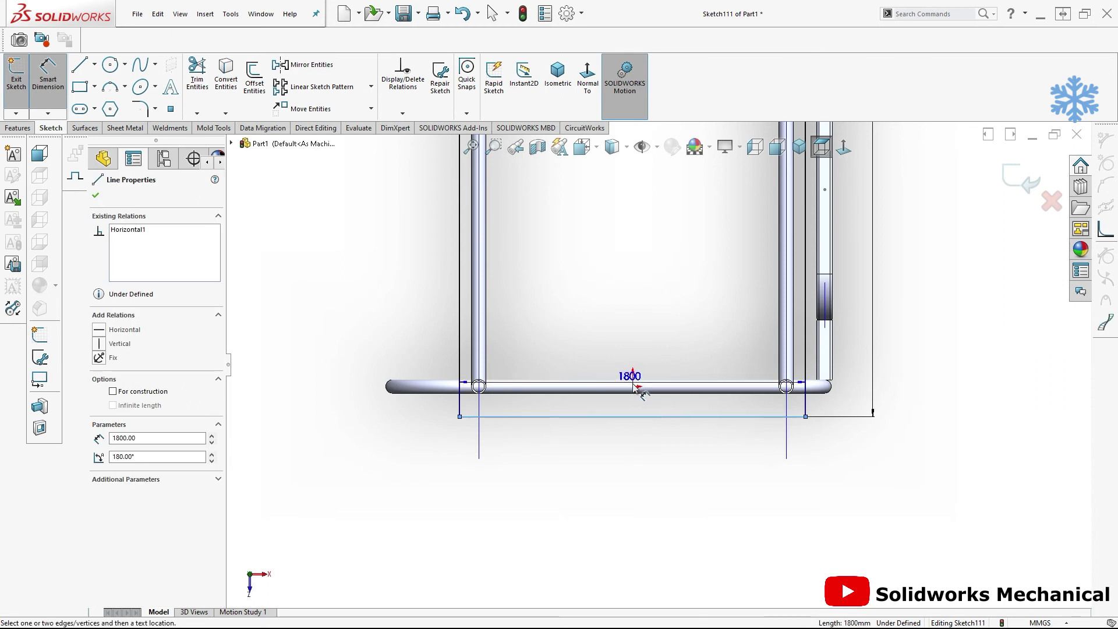
left_click(634, 387)
left_click(950, 396)
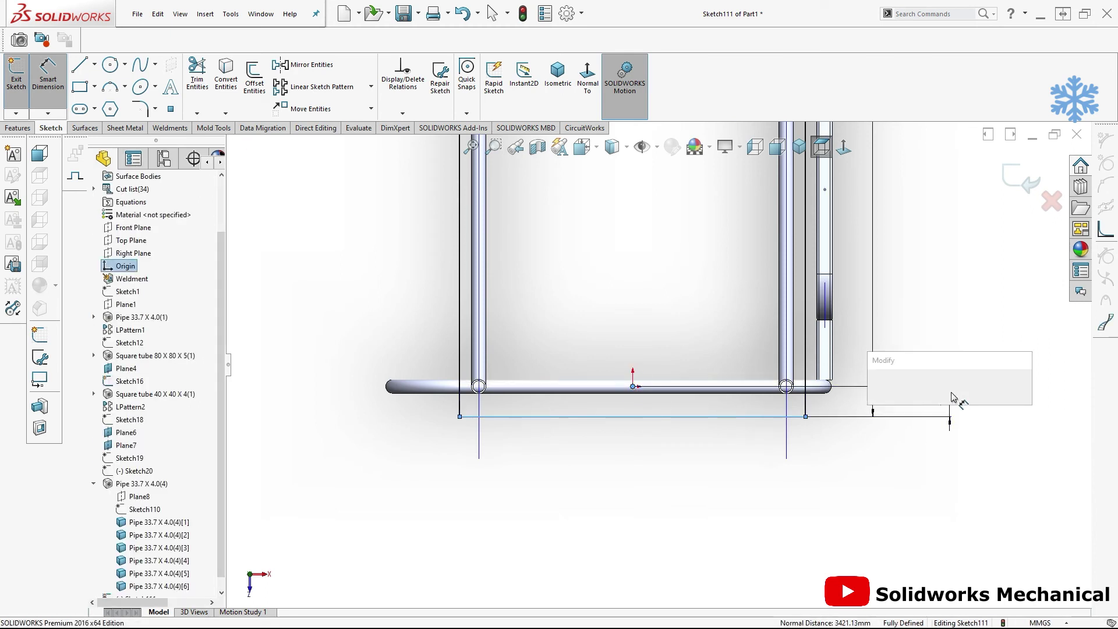
type("160")
key("Return")
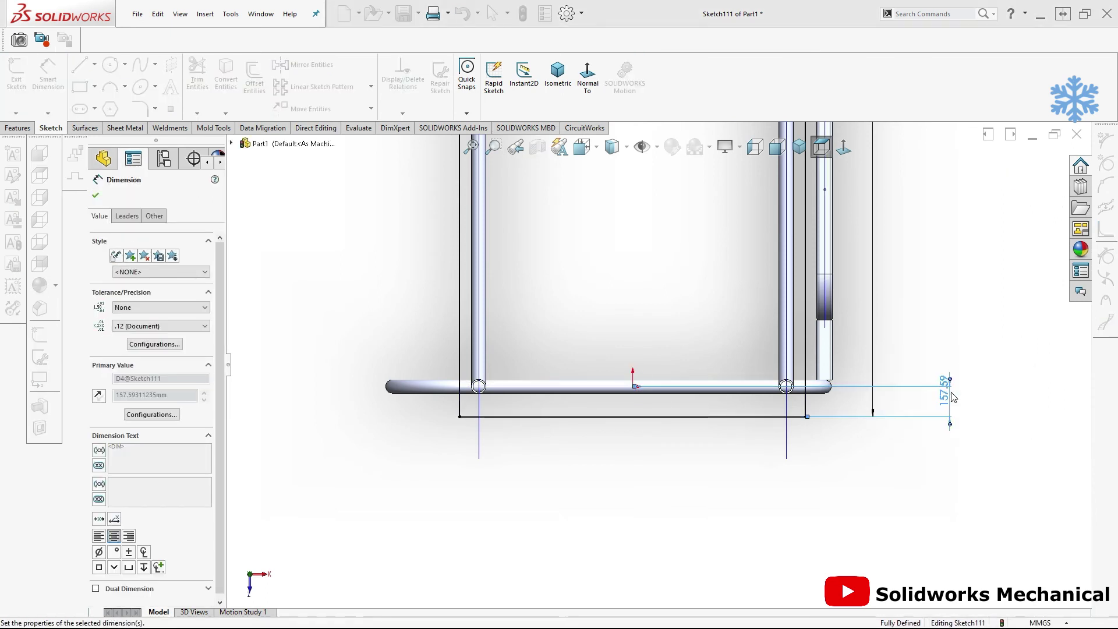
key("f")
key("Escape")
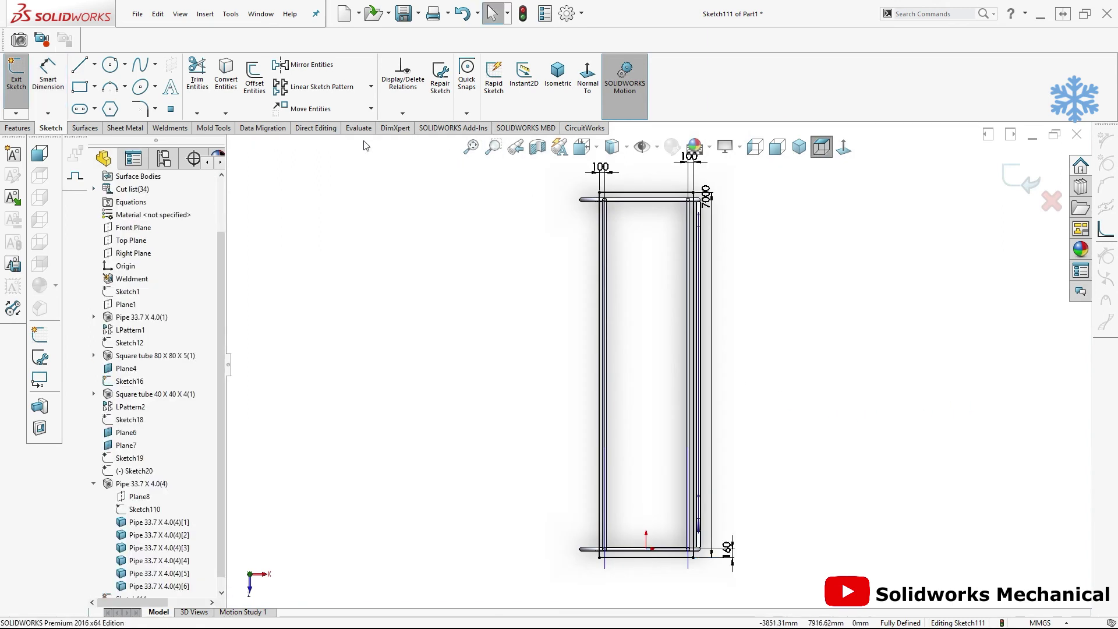
Round the two top corners with R200 sketch fillets
left_click(140, 109)
scroll(611, 203, "down", 2)
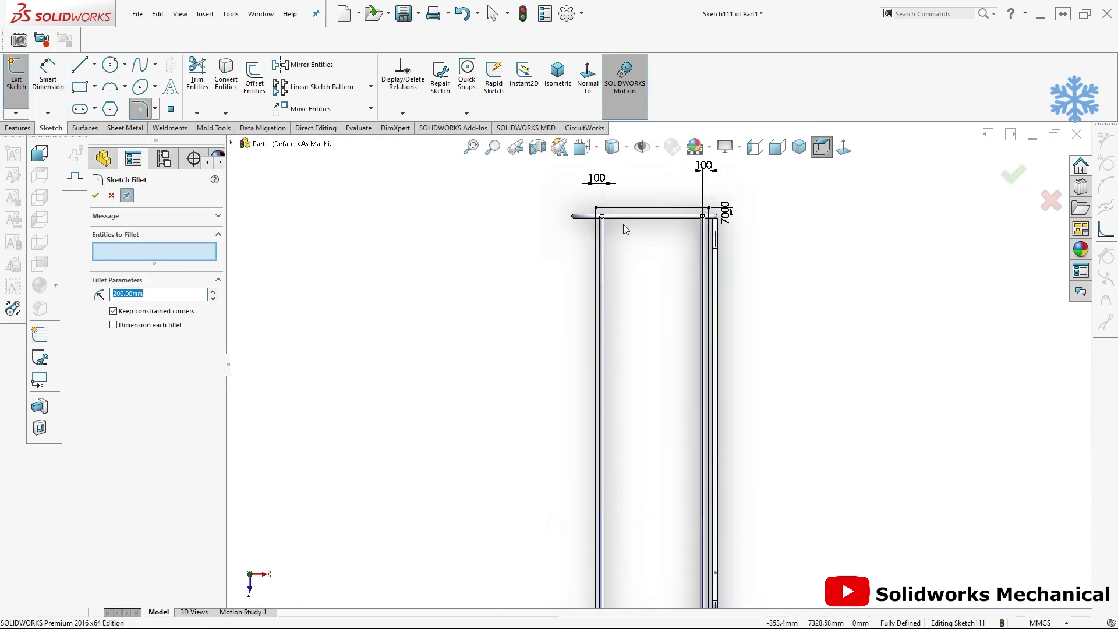
scroll(623, 225, "down", 1)
left_click(603, 222)
left_click(593, 246)
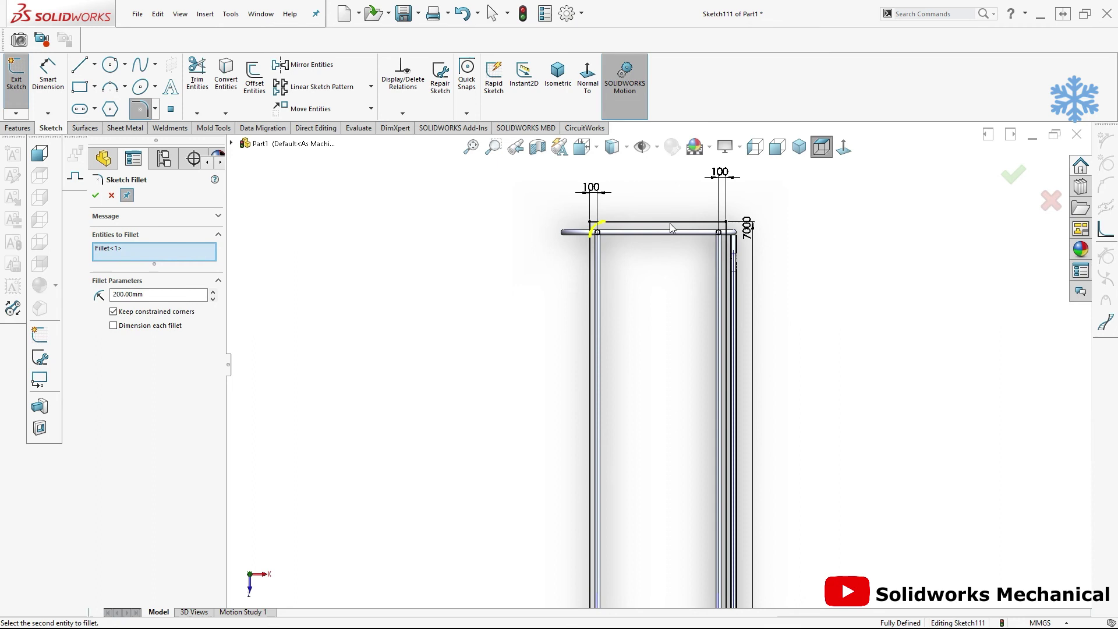
left_click(726, 222)
Round the two bottom corners with R200 fillets and apply all four
scroll(601, 536, "up", 1)
scroll(664, 512, "up", 2)
scroll(698, 460, "down", 2)
scroll(702, 458, "down", 2)
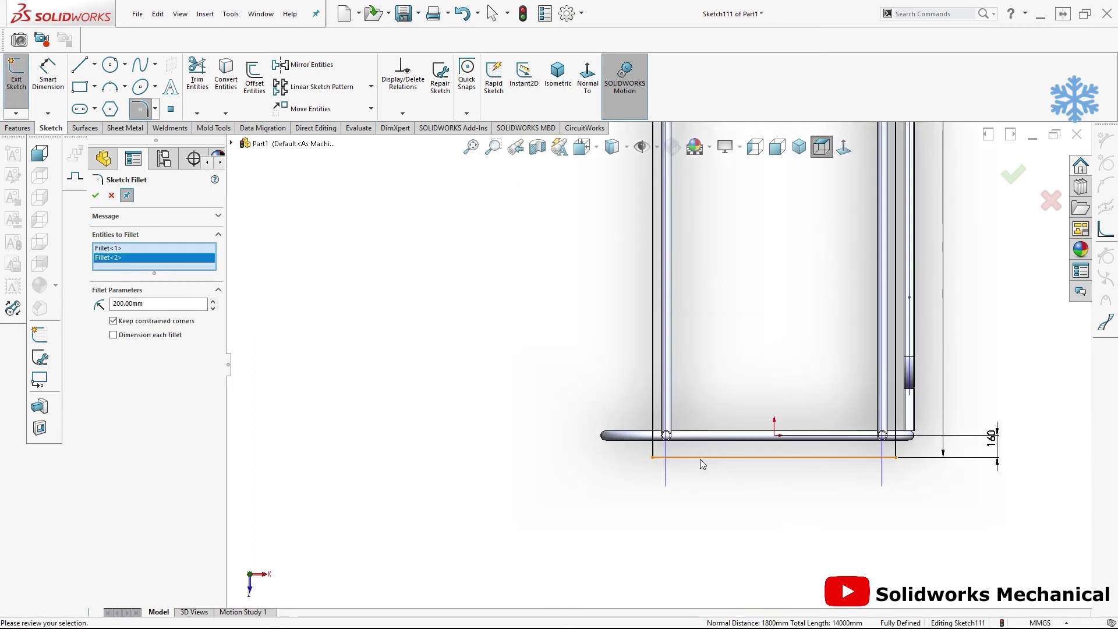
left_click(700, 459)
left_click(653, 416)
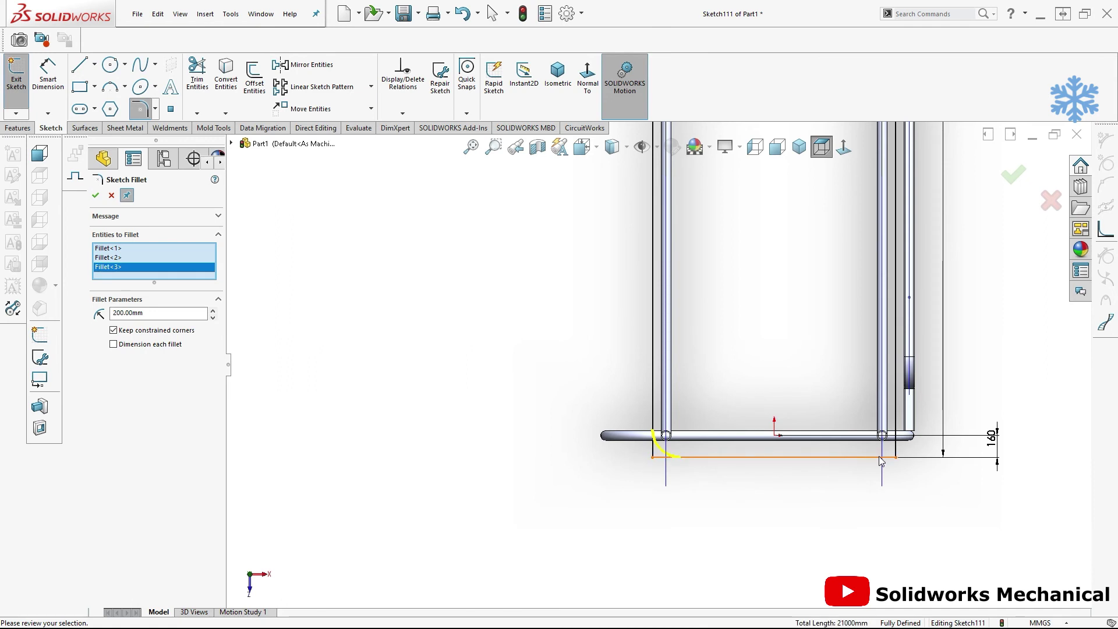
left_click(881, 460)
left_click(897, 445)
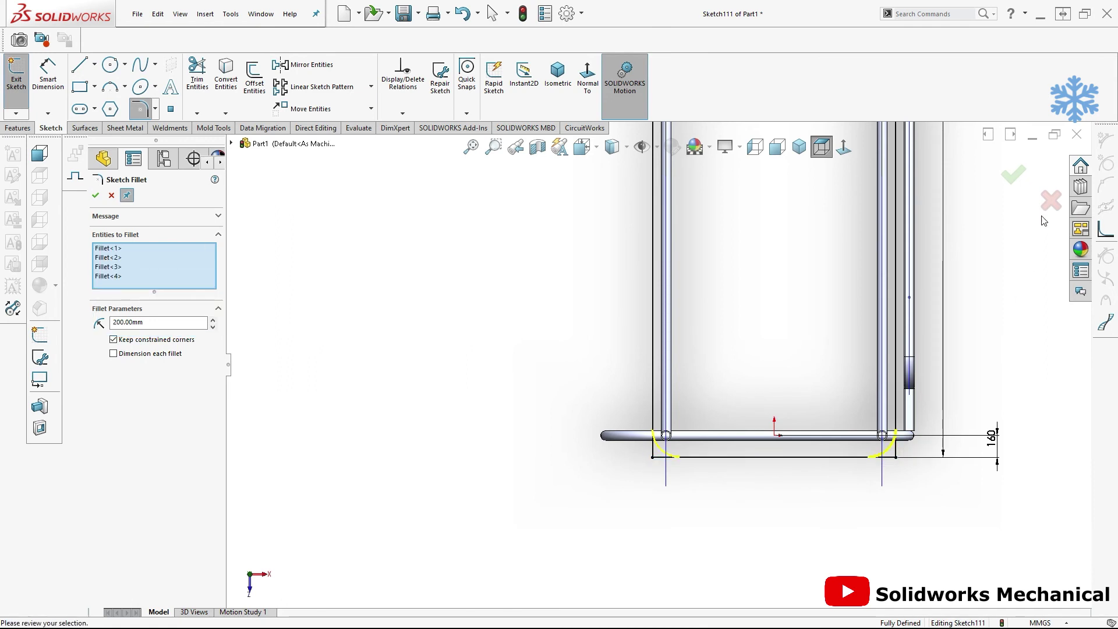
left_click(1019, 180)
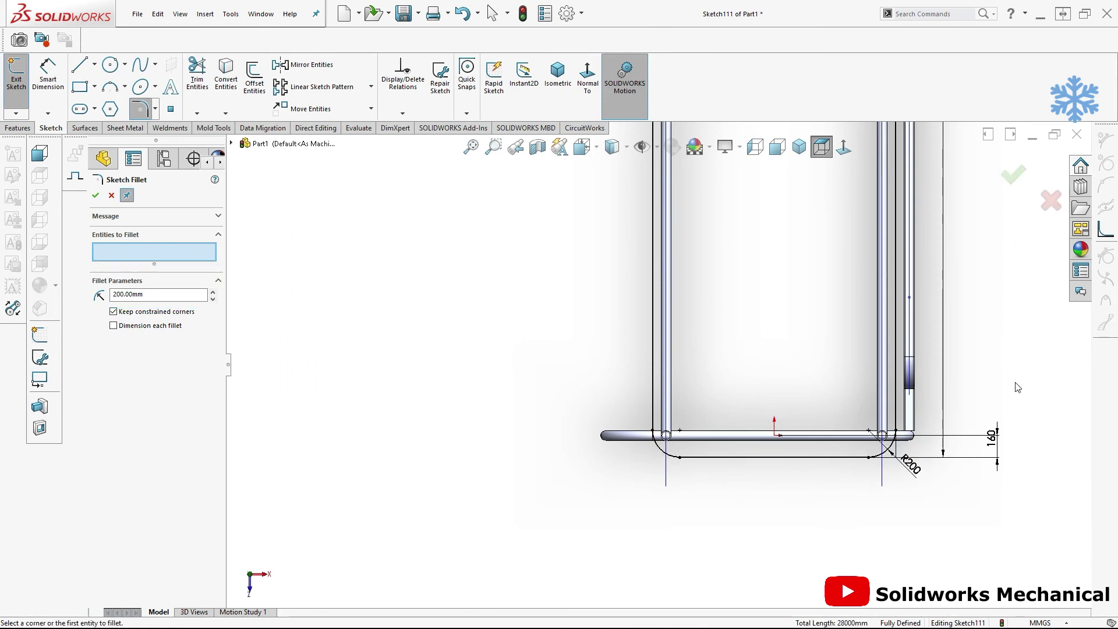
left_click(18, 128)
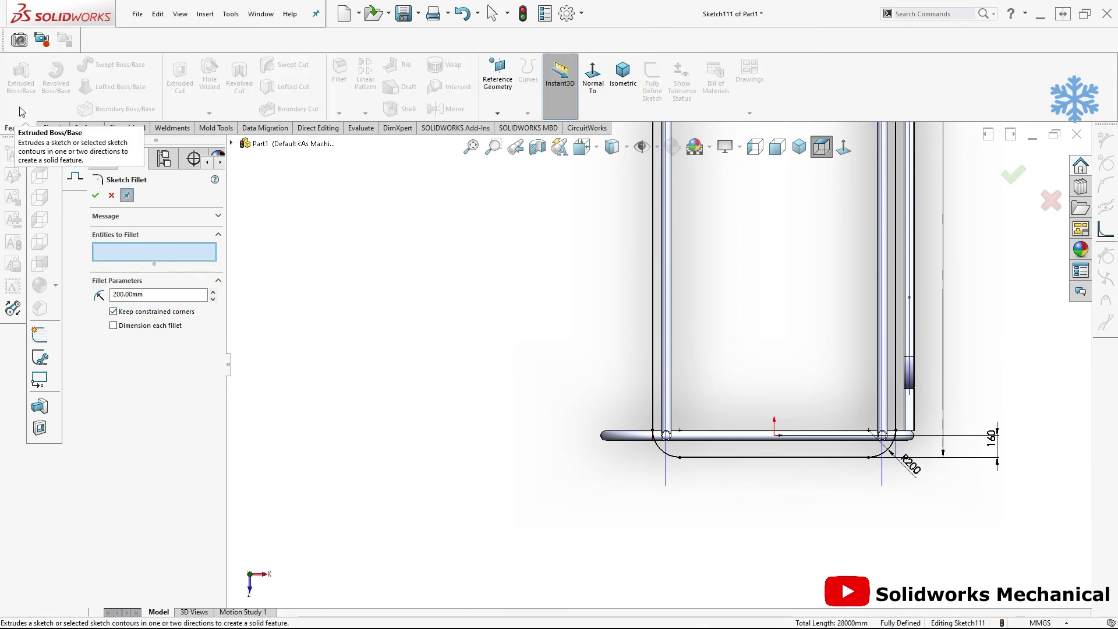
left_click(1015, 176)
left_click(21, 75)
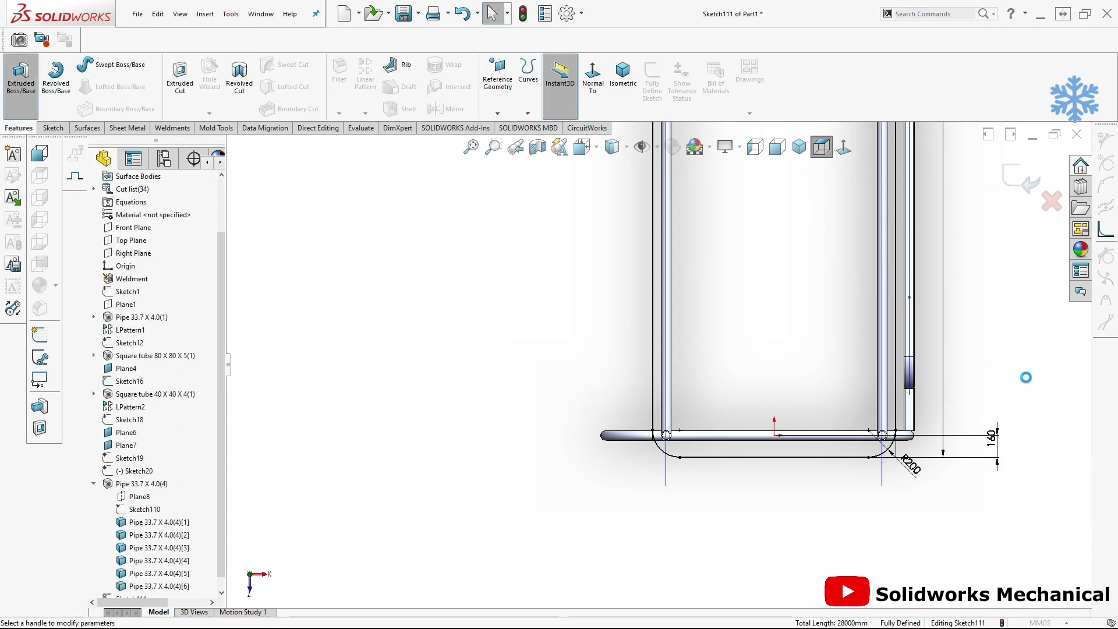
Extrude the rounded rectangle 10 mm blind with Merge result unchecked
left_click(114, 323)
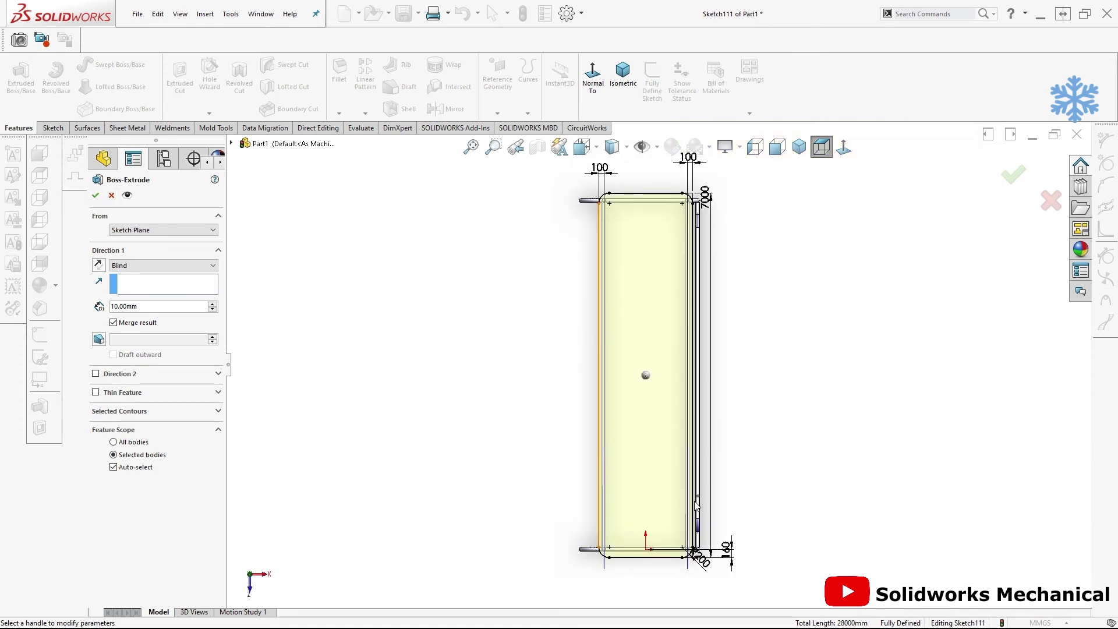
left_click(95, 195)
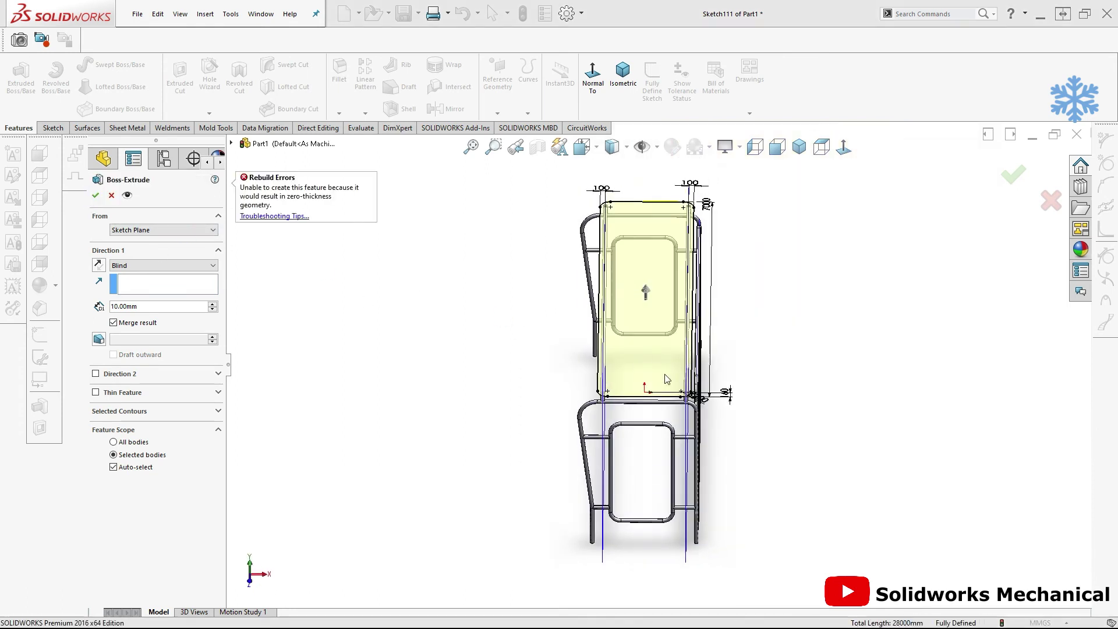
left_click(114, 322)
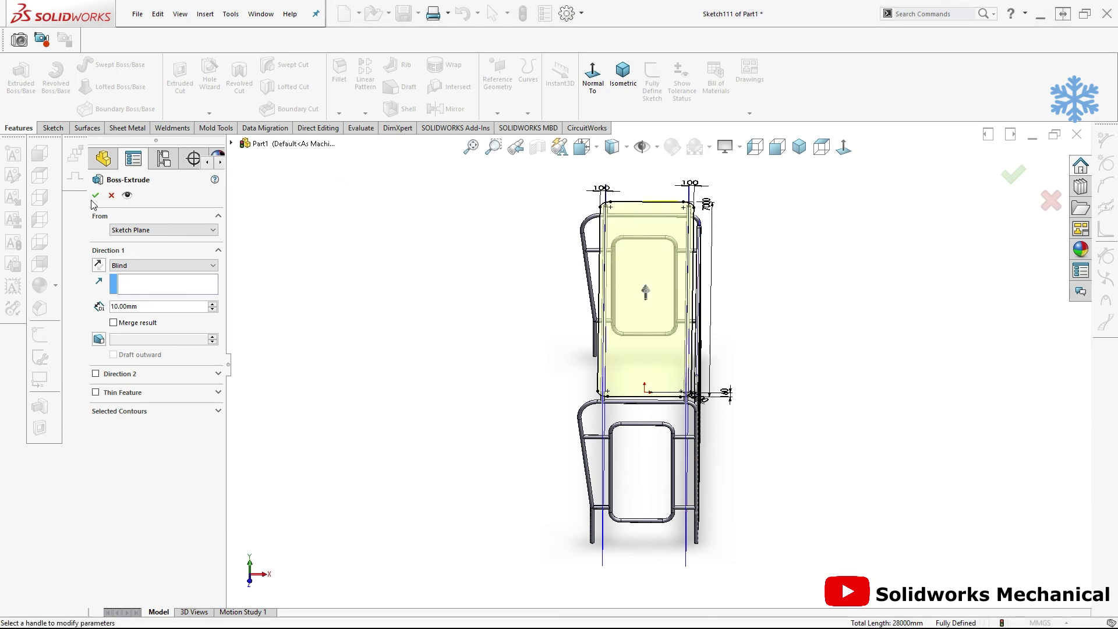
left_click(96, 196)
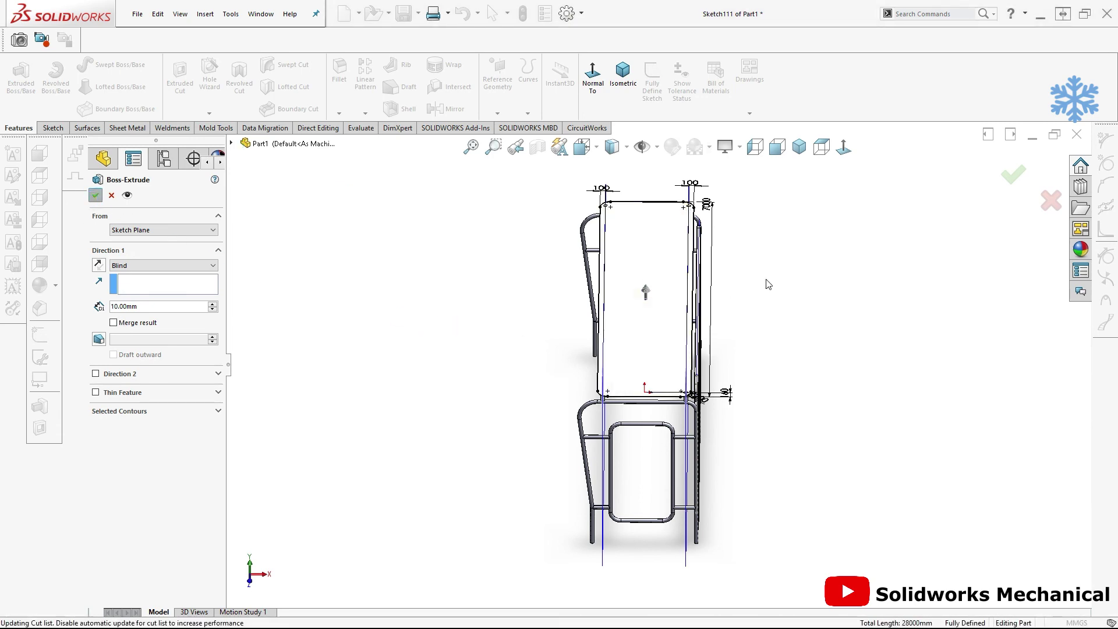
Fit the model in view and hide Plane6
key("f")
left_click(597, 168)
left_click(646, 131)
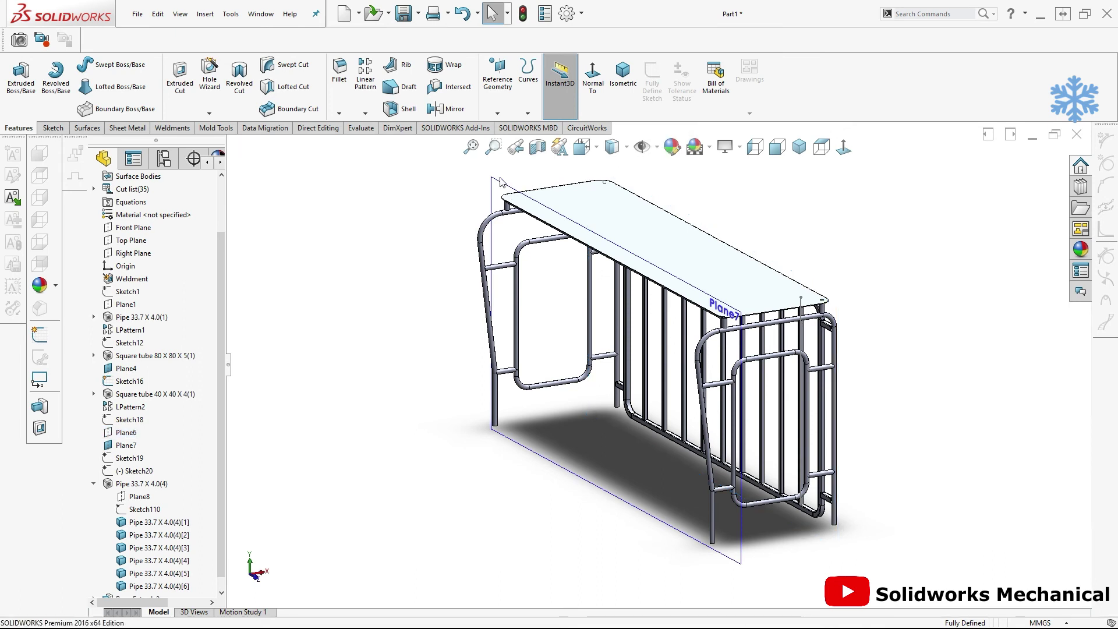
Hide Plane7 from its right-click menu and fit the model in view
left_click(500, 182)
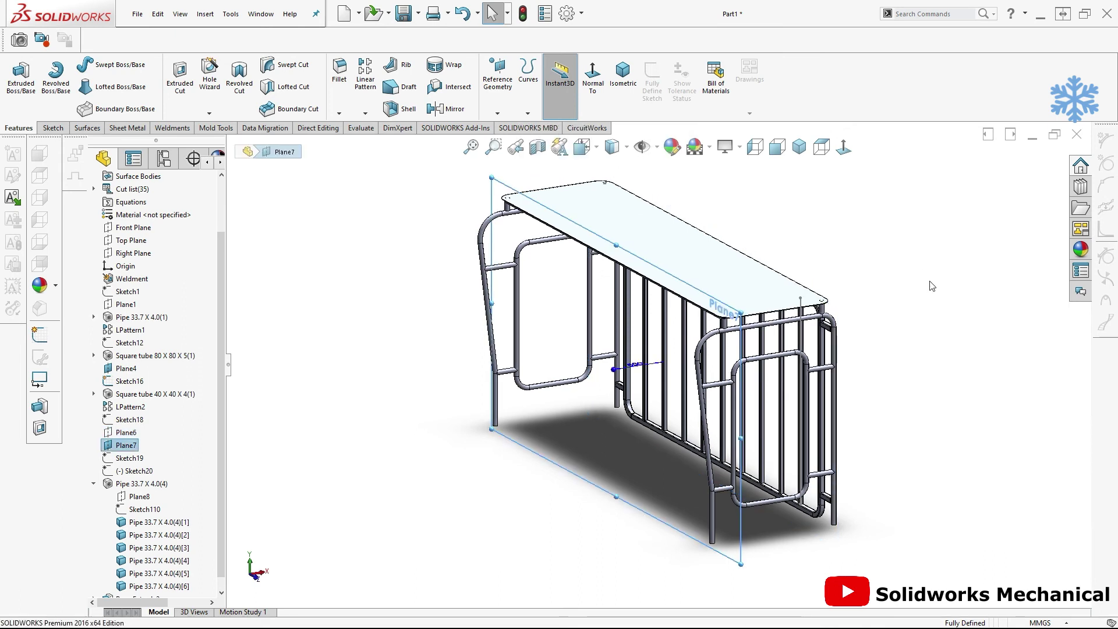
key("Escape")
right_click(504, 195)
left_click(522, 192)
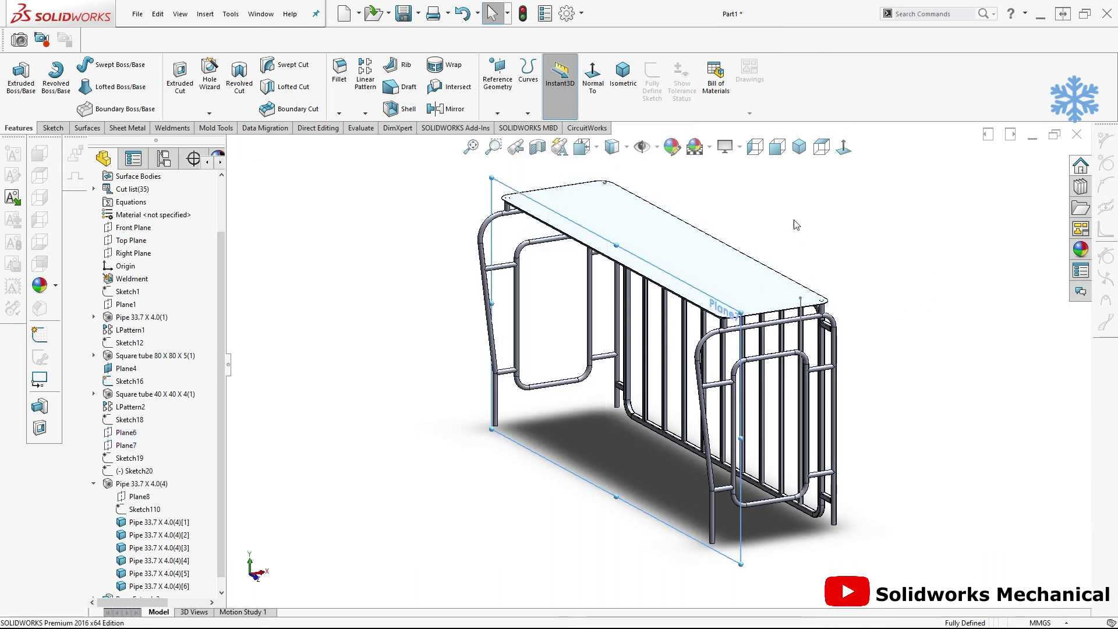
key("f")
Orbit the model to a front view showing the top panel
mouse_move(938, 242)
middle_mouse_down()
mouse_move(819, 327)
mouse_move(793, 395)
mouse_move(815, 422)
middle_mouse_up()
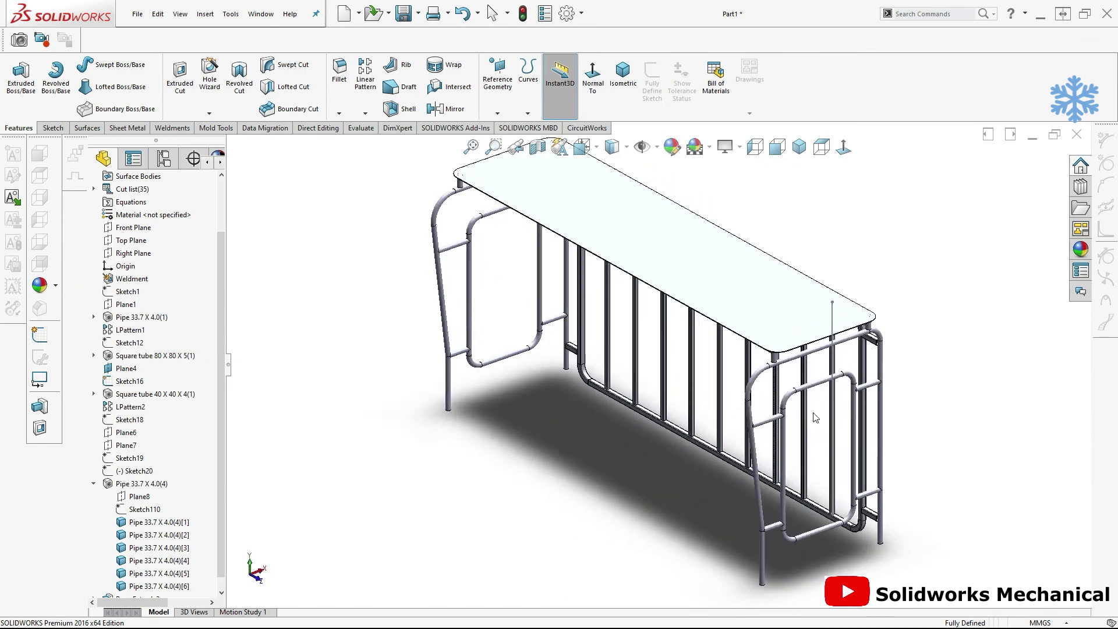
left_click(811, 317)
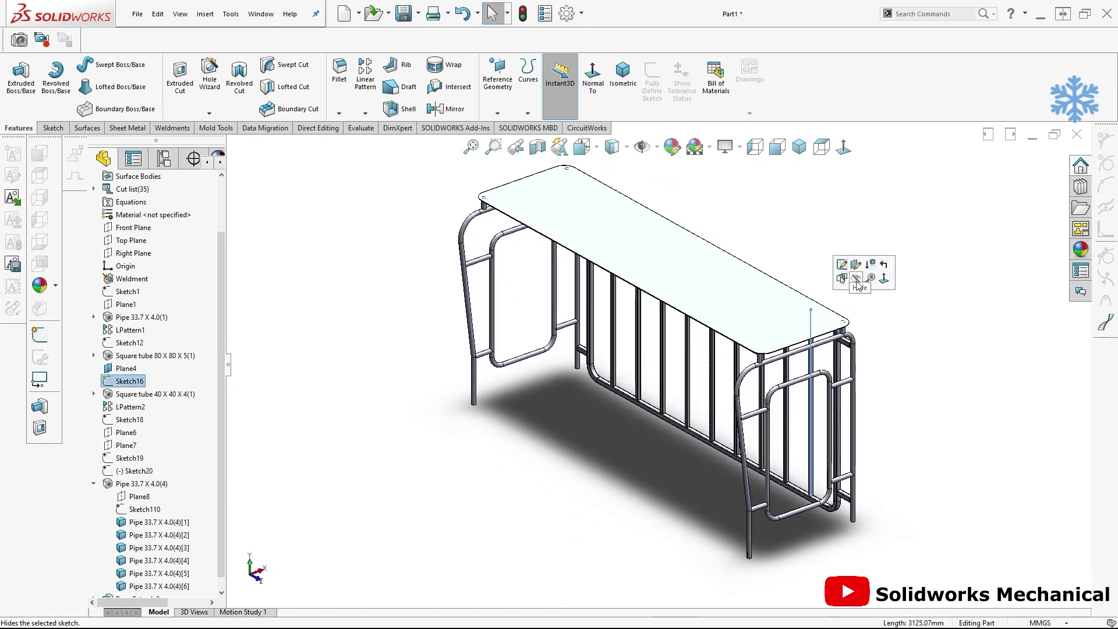
middle_click_drag(850, 279, 879, 272)
middle_click_drag(881, 279, 606, 383)
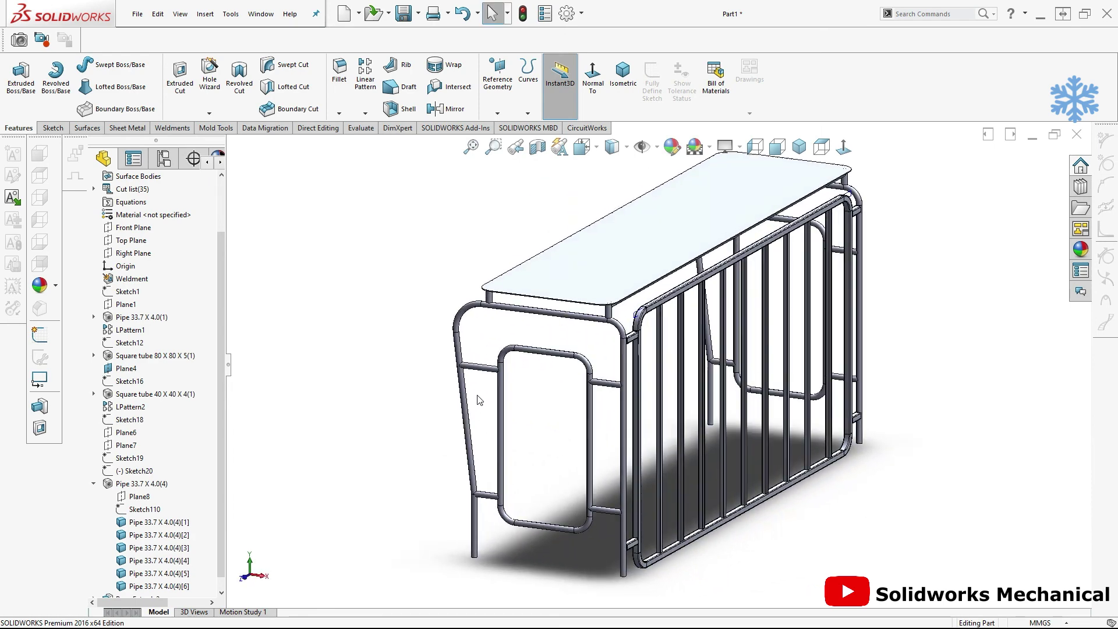
Cancel a first extrude attempt and orbit the barrier to an angled isometric view
left_click(8, 87)
scroll(599, 393, "down", 3)
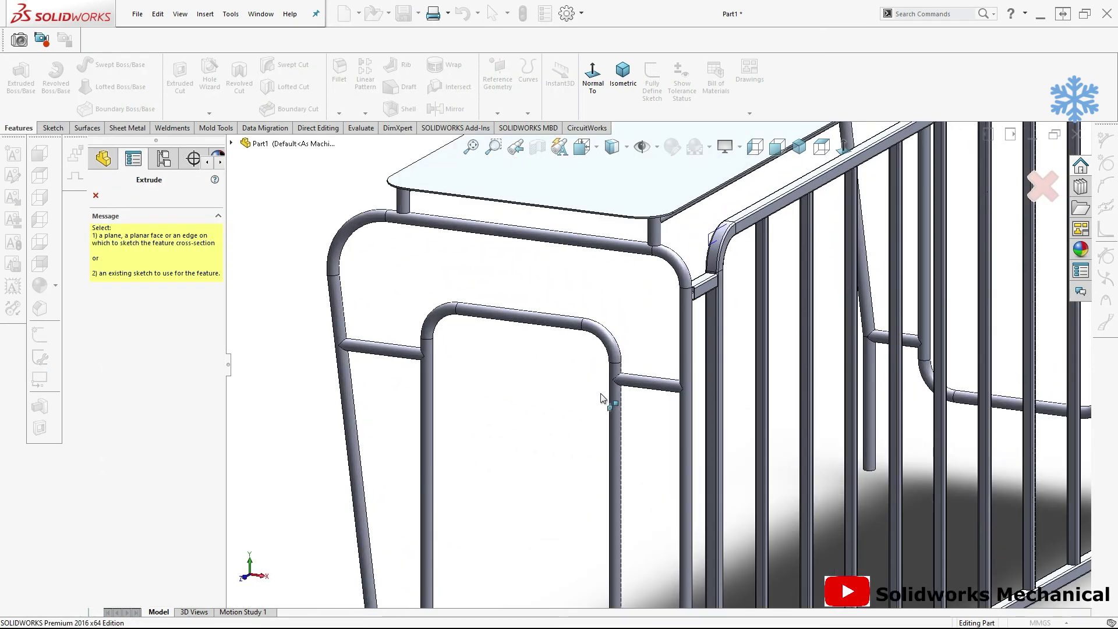
scroll(619, 391, "down", 3)
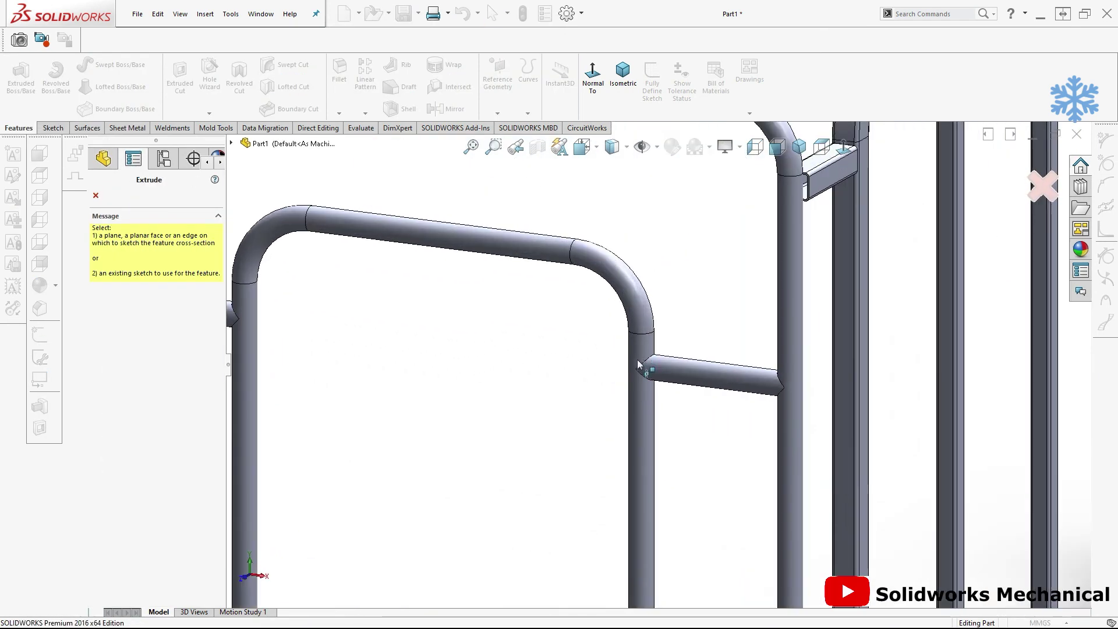
scroll(638, 361, "up", 3)
scroll(670, 350, "up", 3)
scroll(757, 338, "up", 2)
scroll(801, 328, "down", 2)
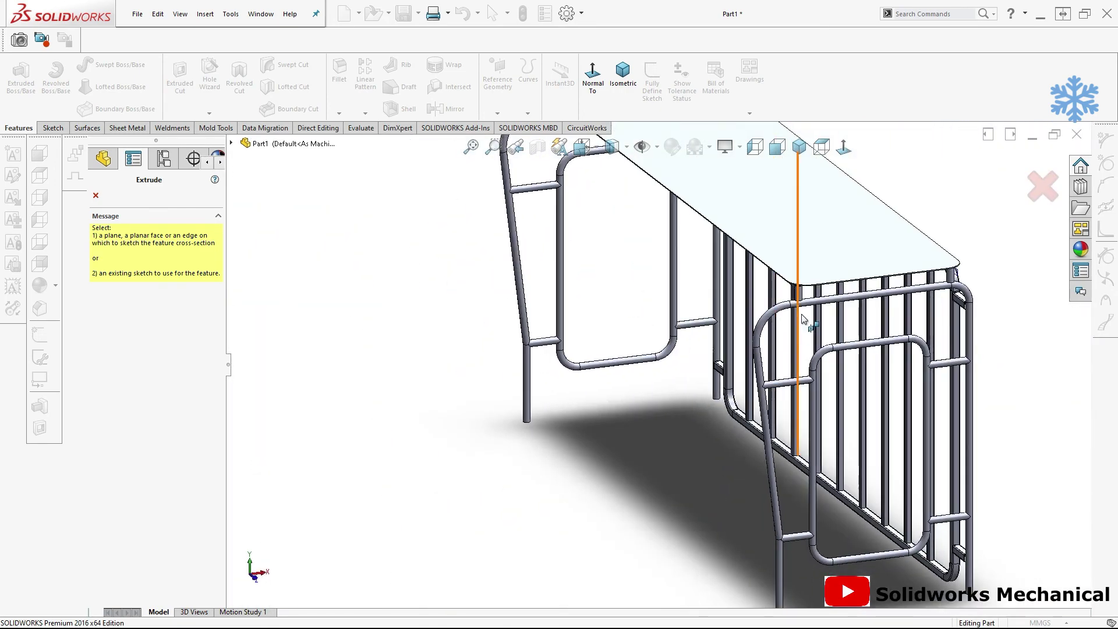
key("Escape")
right_click(665, 163)
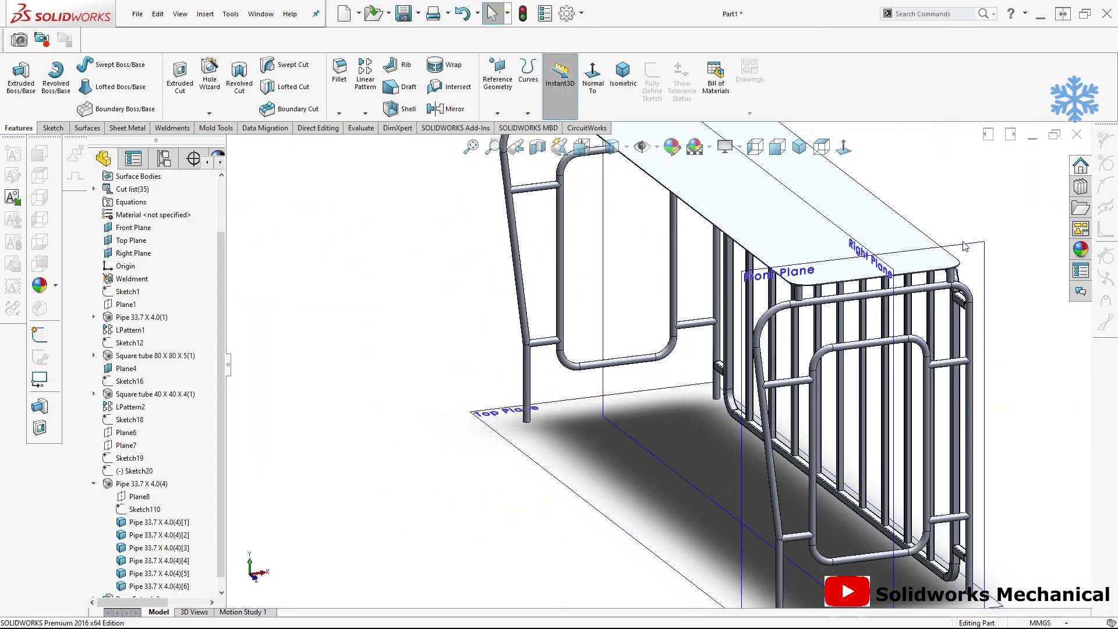
middle_click_drag(947, 242, 1069, 283)
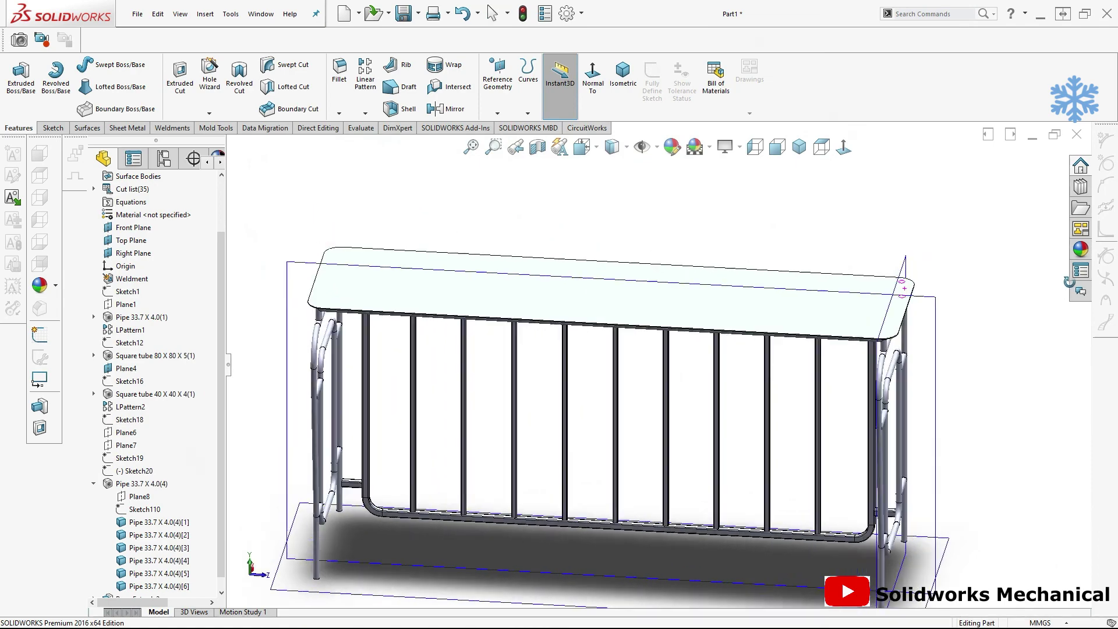
middle_click_drag(1069, 282, 1013, 175)
scroll(1010, 156, "up", 4)
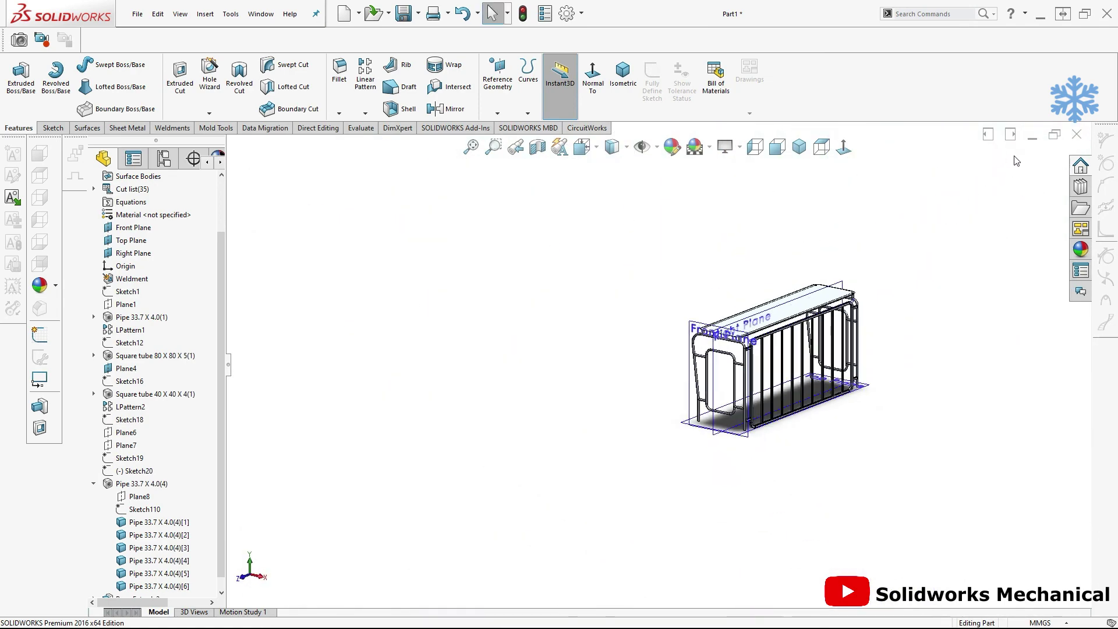
scroll(907, 366, "down", 5)
Start an Extruded Boss/Base sketched on the long side railing plane
left_click(21, 75)
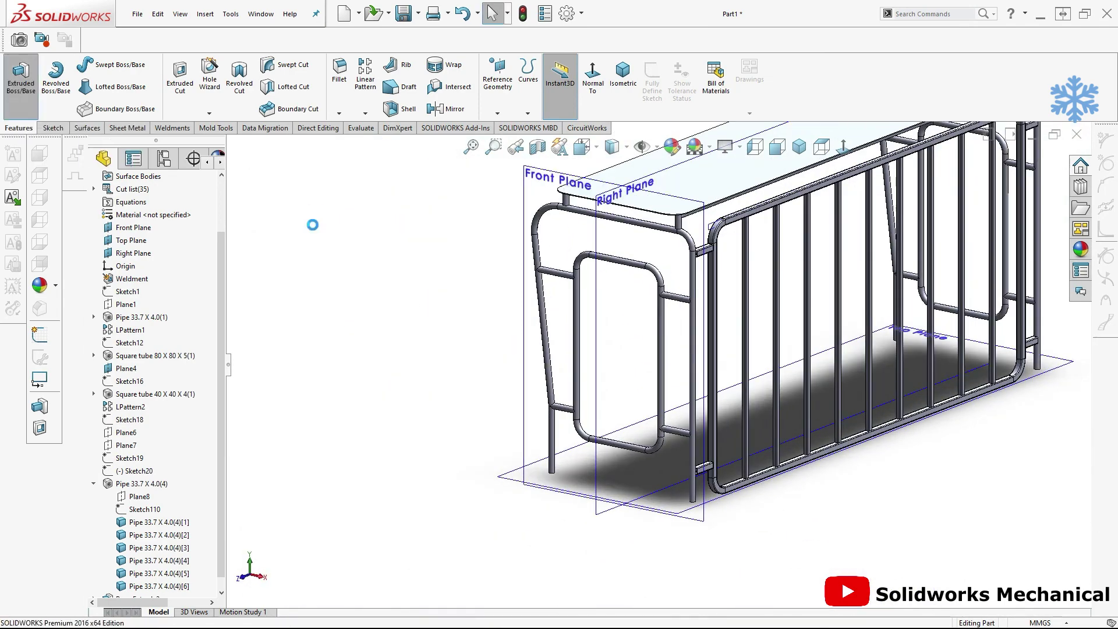
scroll(708, 233, "down", 2)
scroll(722, 249, "down", 2)
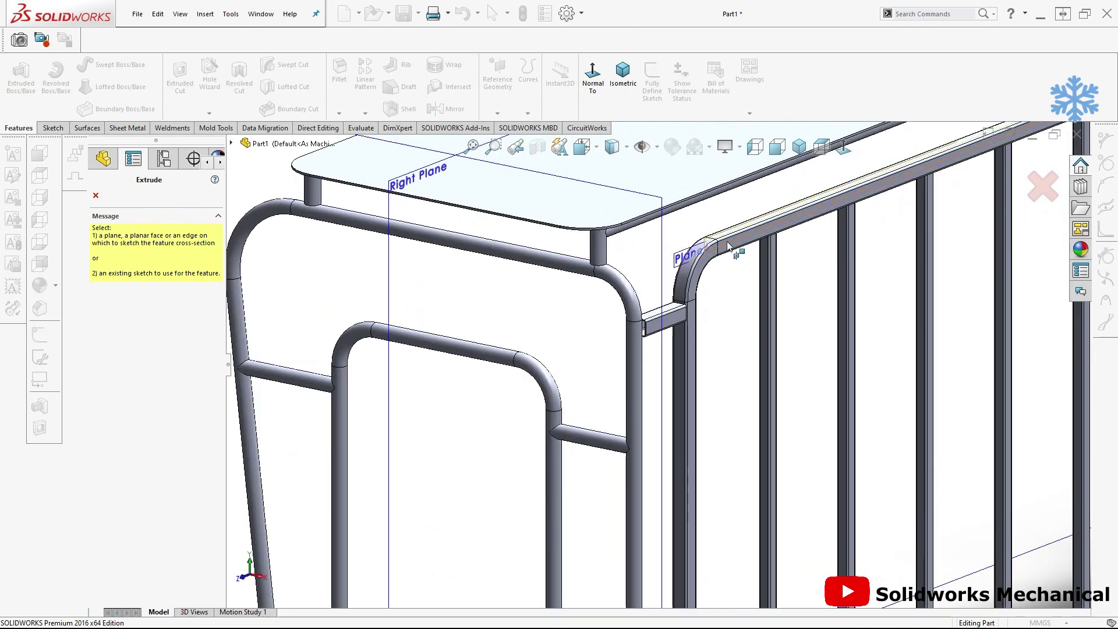
left_click(728, 246)
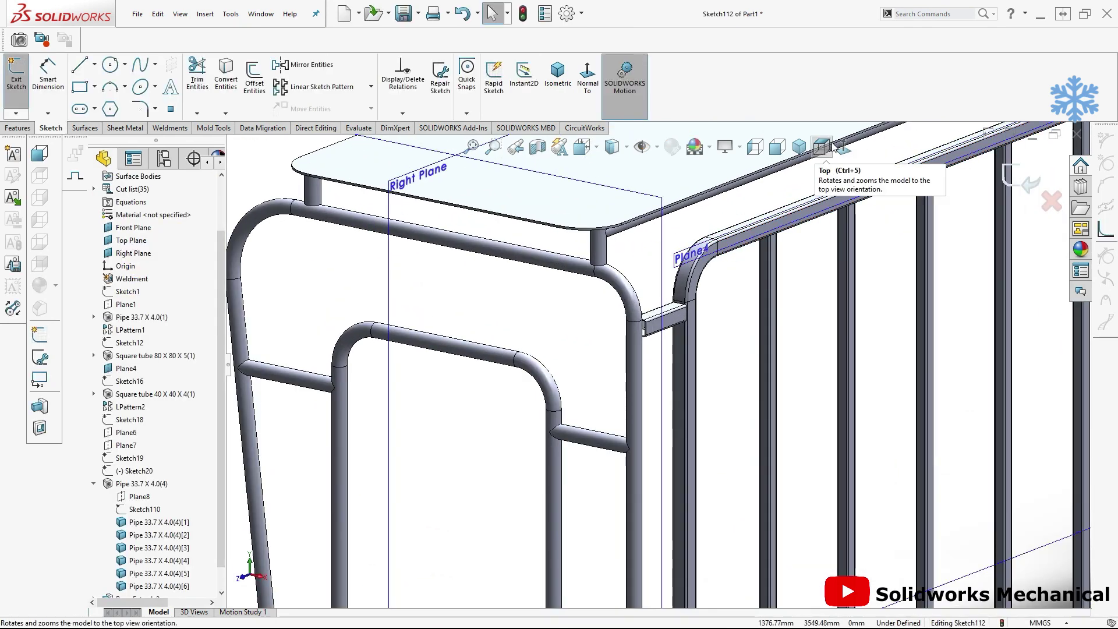
Face the sketch plane and convert the top-left rounded corner and adjoining edges
left_click(675, 209)
scroll(840, 269, "up", 5)
scroll(540, 299, "down", 3)
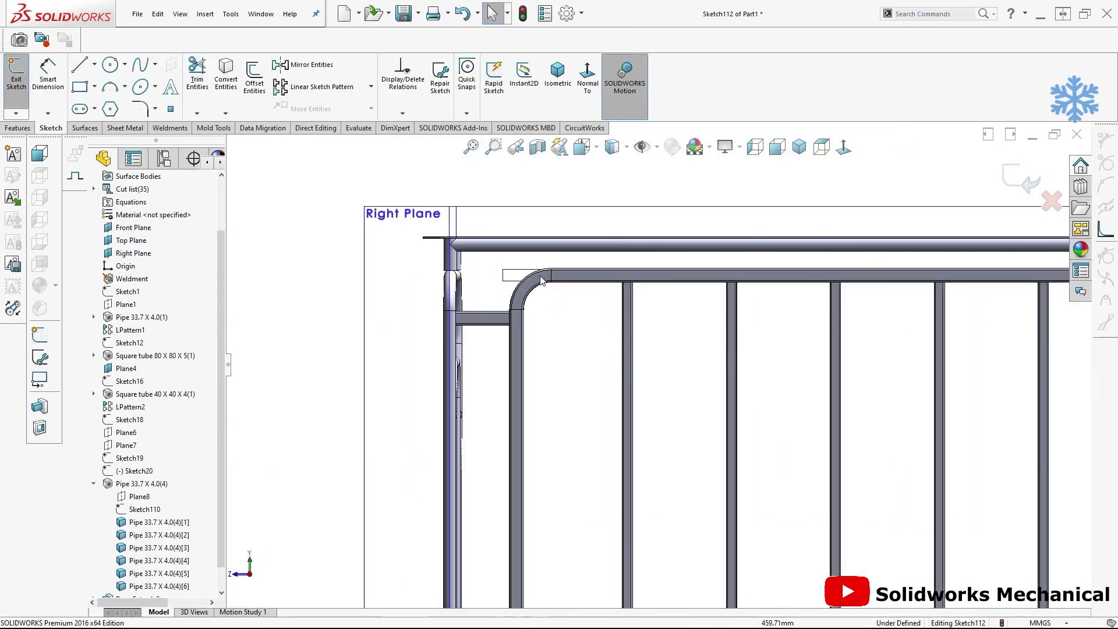
scroll(541, 299, "down", 3)
left_click(544, 303)
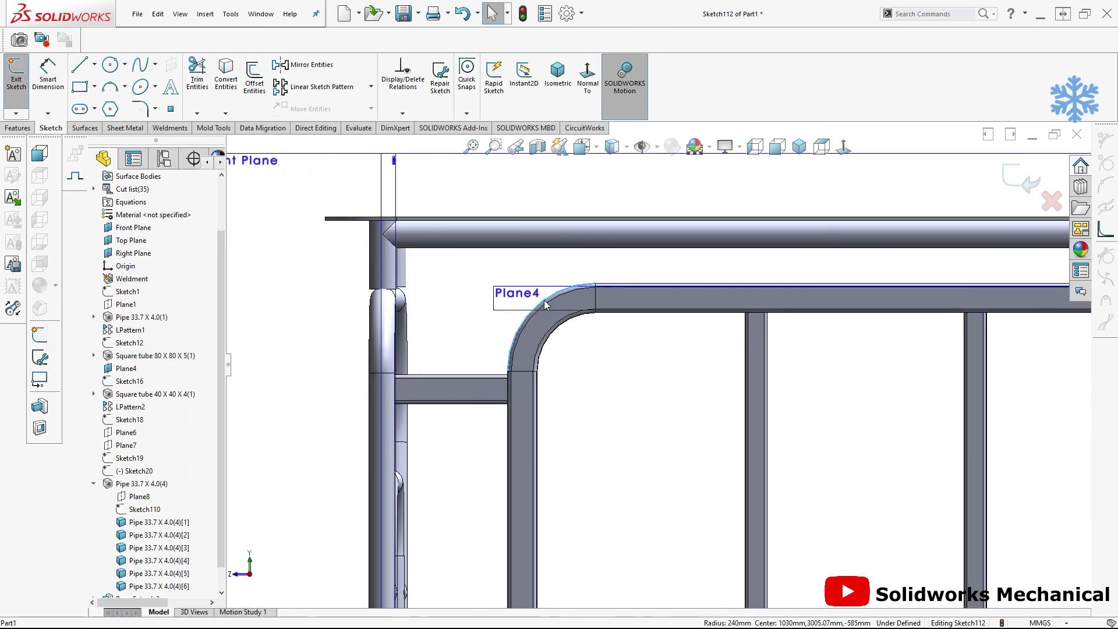
left_click(617, 290)
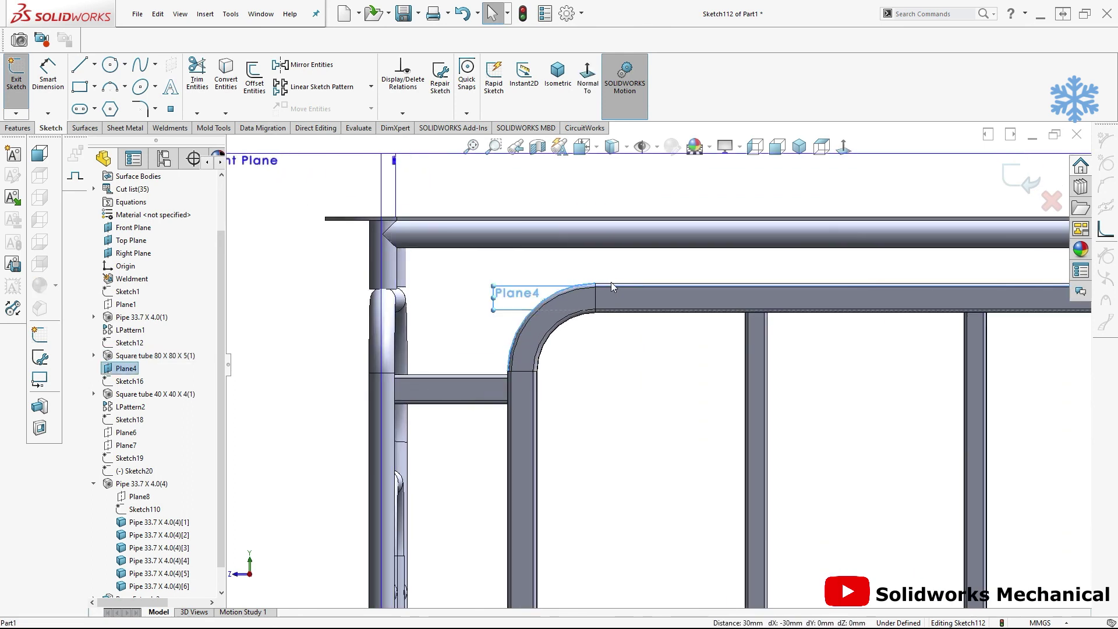
scroll(567, 260, "down", 3)
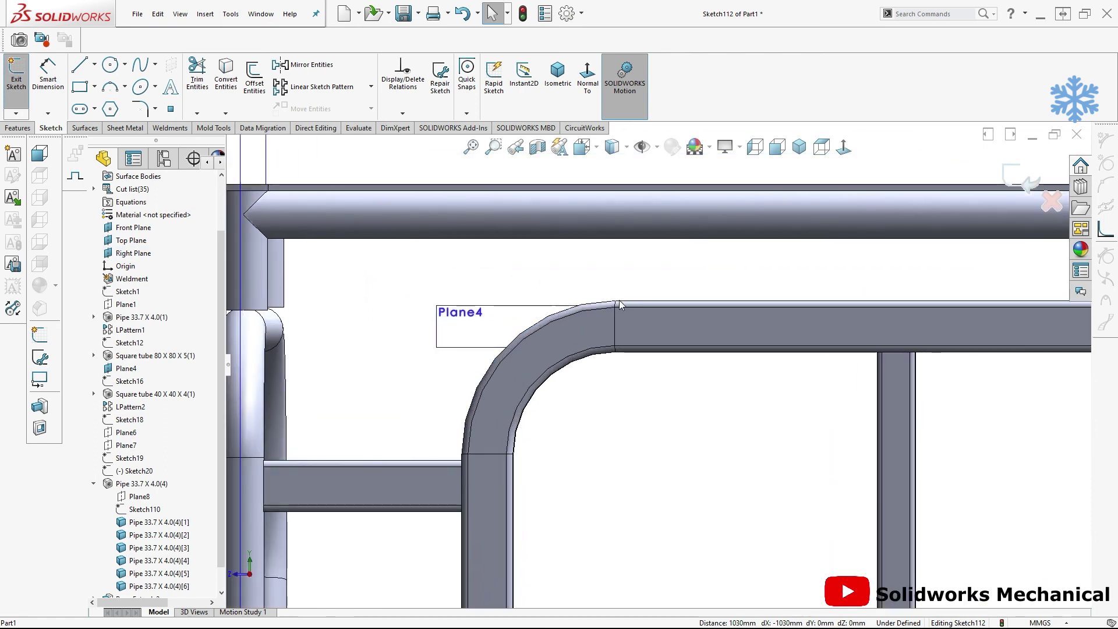
left_click(560, 312, "ctrl")
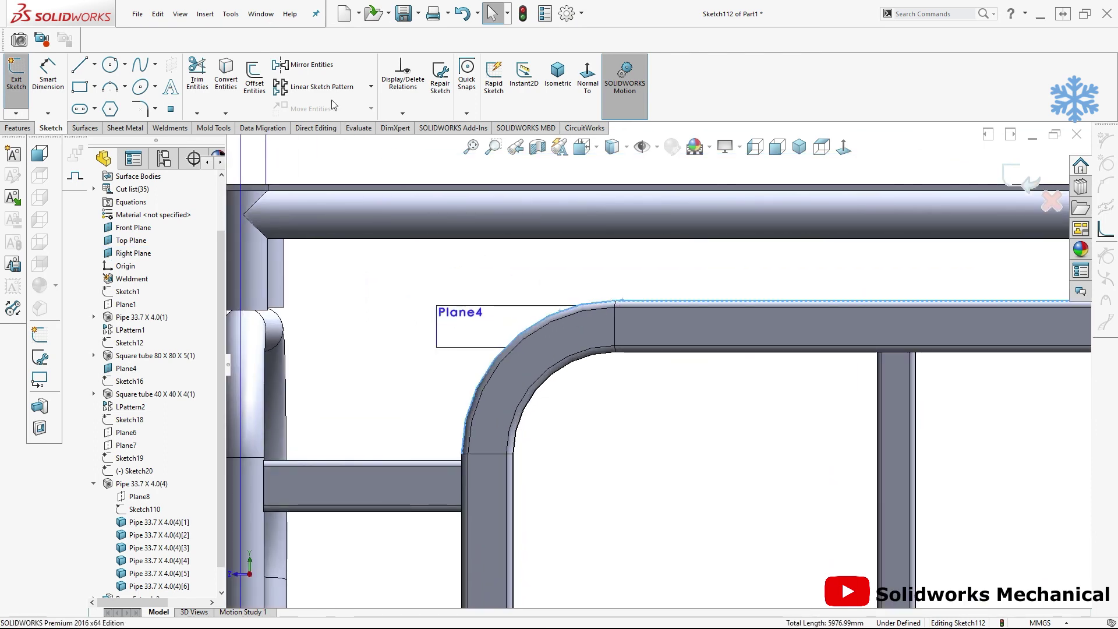
left_click(225, 81)
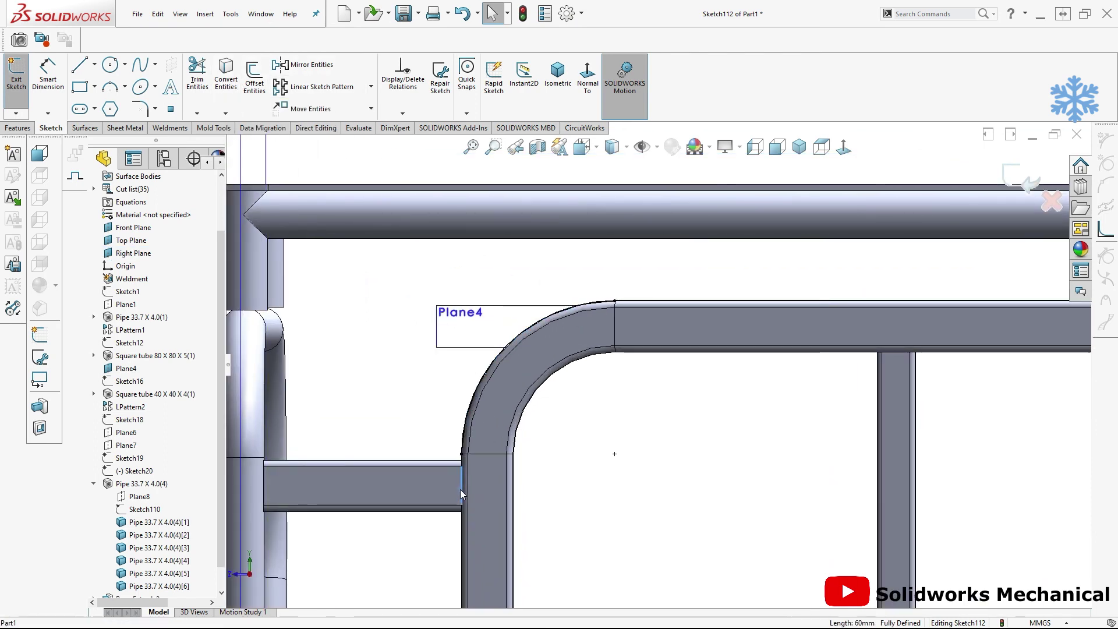
Convert the bottom rail's lower edges into sketch lines
scroll(499, 521, "up", 2)
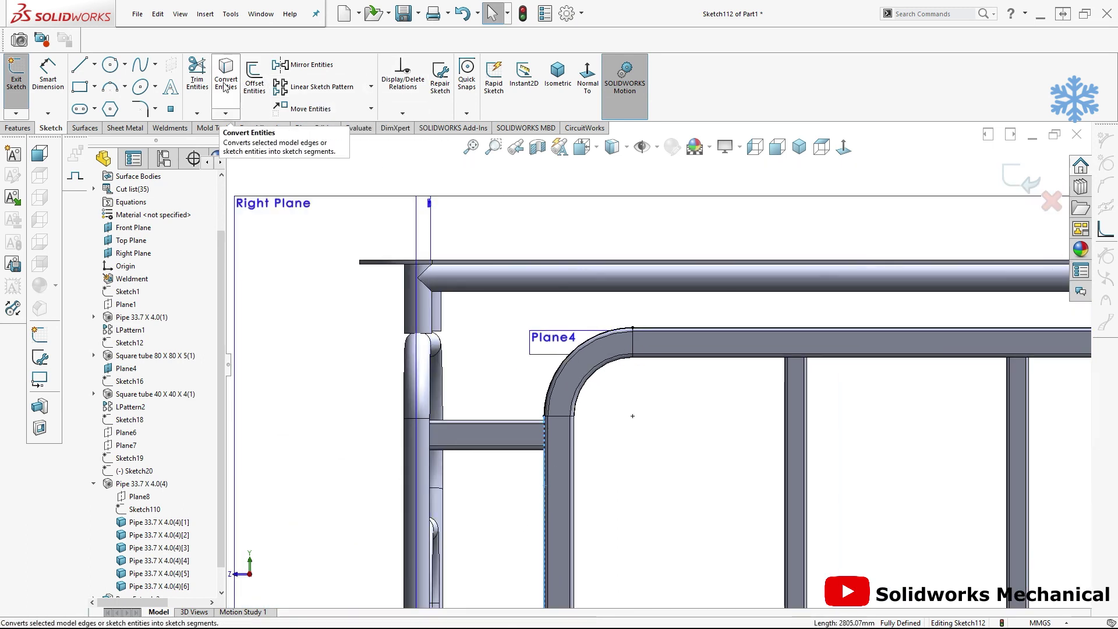
scroll(640, 361, "up", 3)
scroll(719, 501, "up", 2)
scroll(515, 441, "down", 3)
scroll(362, 413, "down", 2)
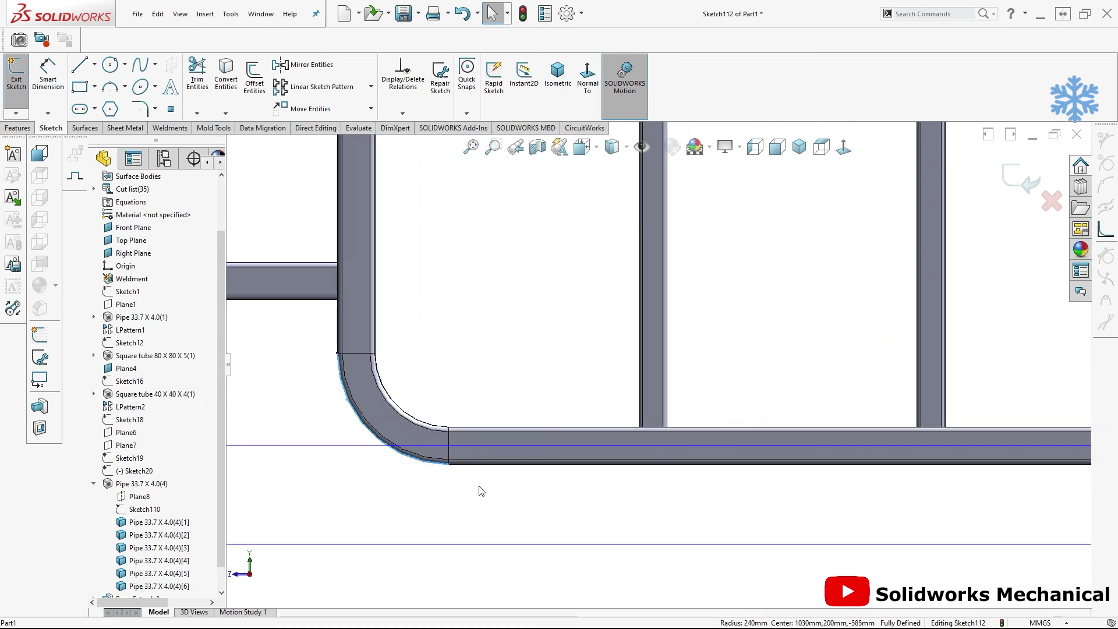
scroll(489, 472, "down", 3)
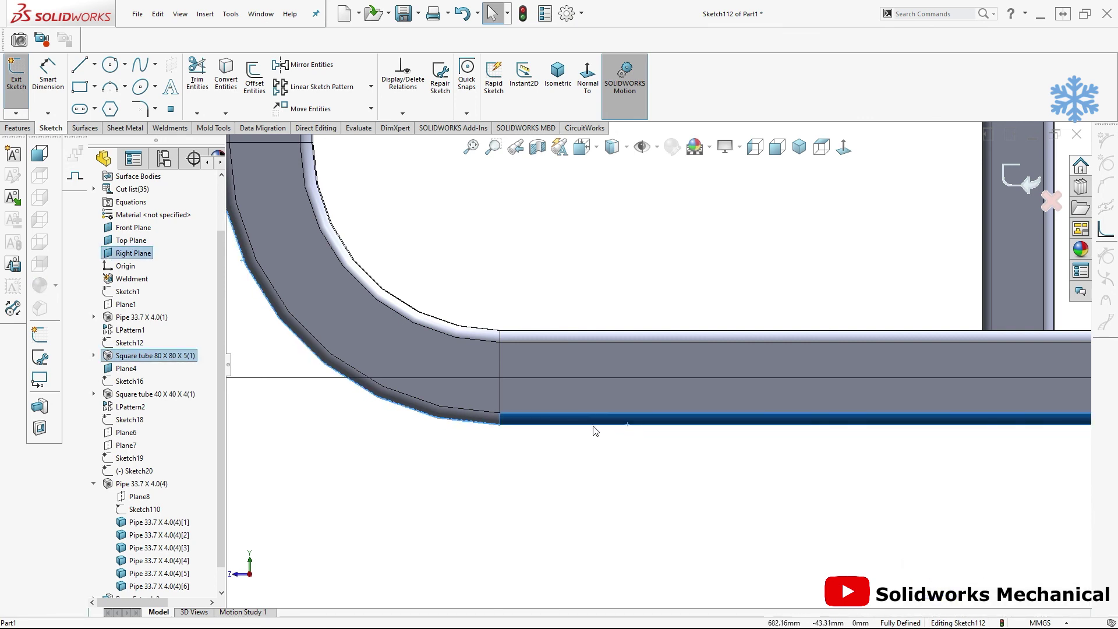
scroll(520, 396, "down", 4)
left_click(526, 376)
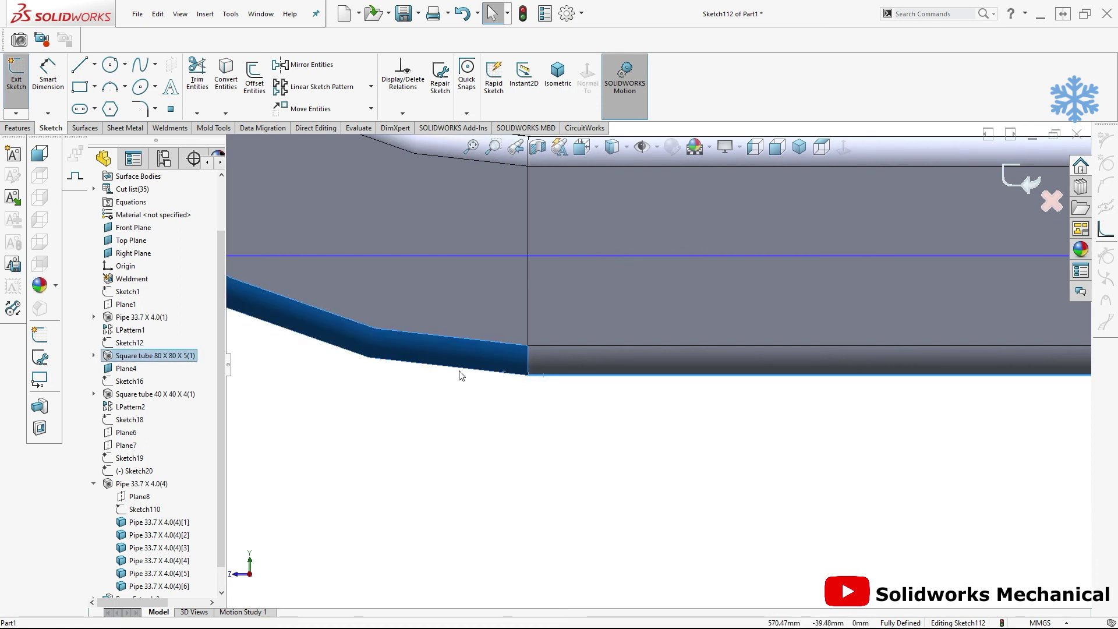
left_click(375, 365)
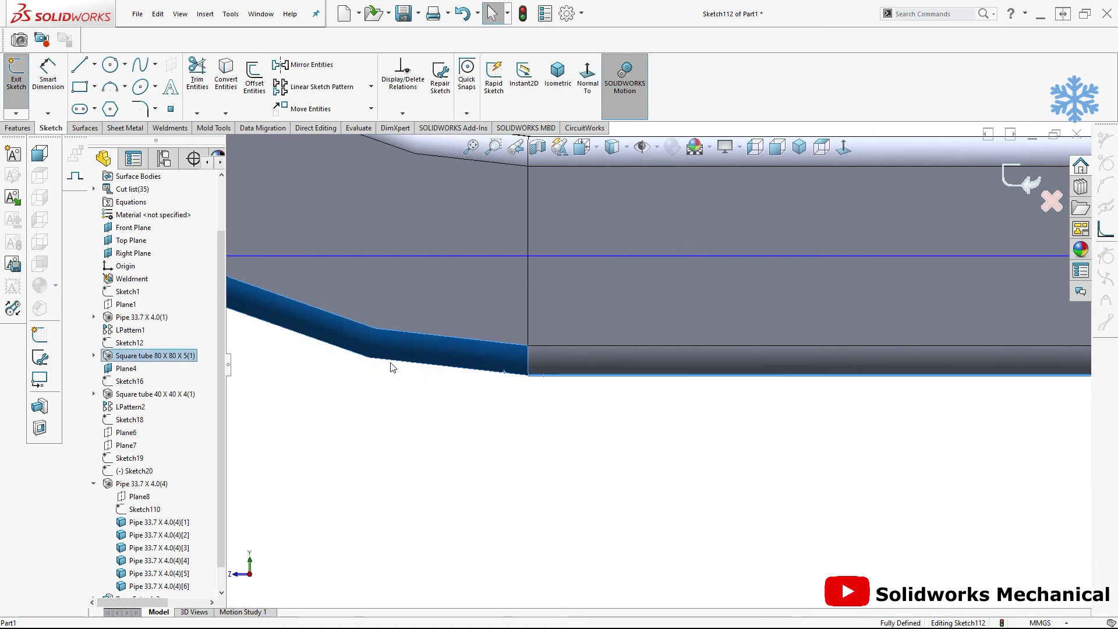
left_click(375, 364, "ctrl")
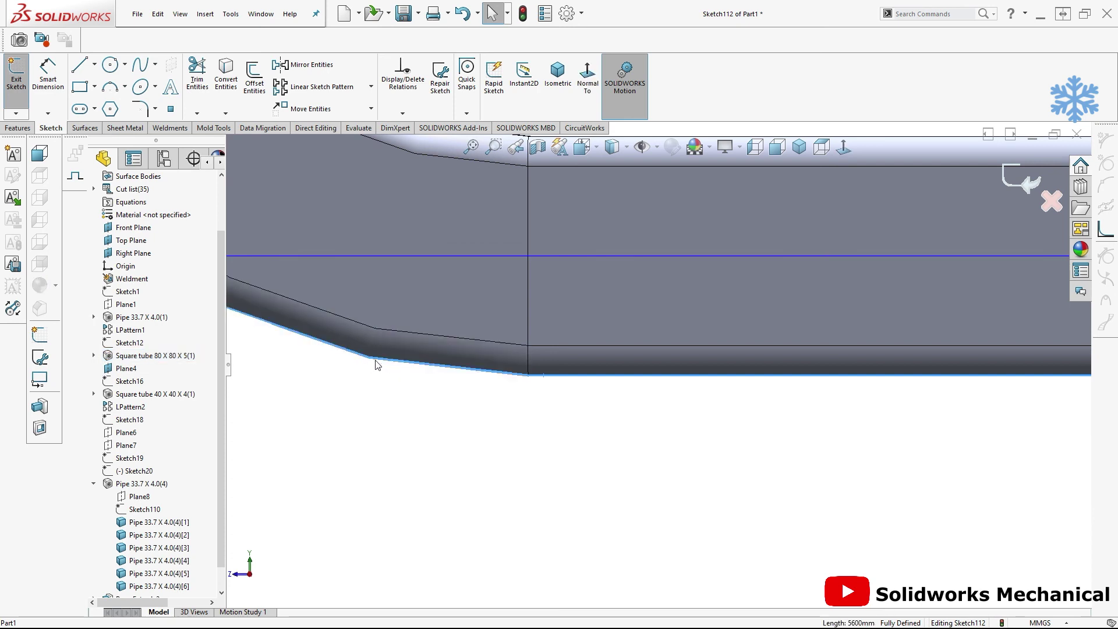
left_click(225, 77)
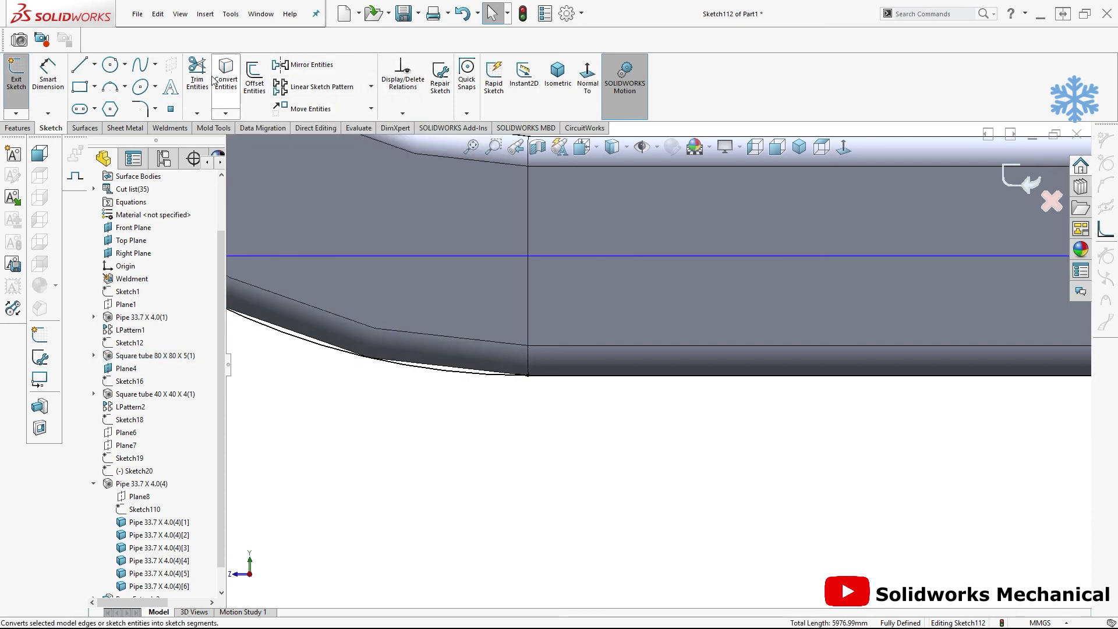
Convert the right-side bend edges to close the rounded-rectangle outline
key("f")
scroll(757, 454, "down", 3)
scroll(757, 454, "down", 3)
scroll(766, 446, "down", 2)
left_click(759, 407)
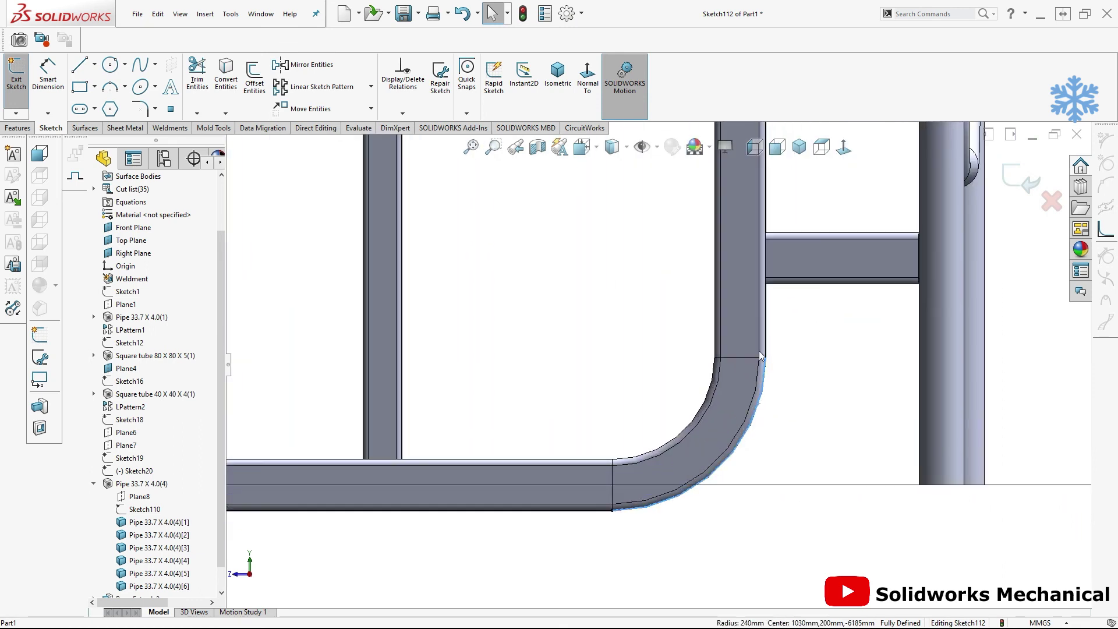
scroll(766, 337, "up", 3)
scroll(793, 364, "up", 3)
scroll(794, 375, "up", 2)
scroll(664, 292, "down", 2)
scroll(643, 387, "down", 2)
scroll(646, 384, "down", 2)
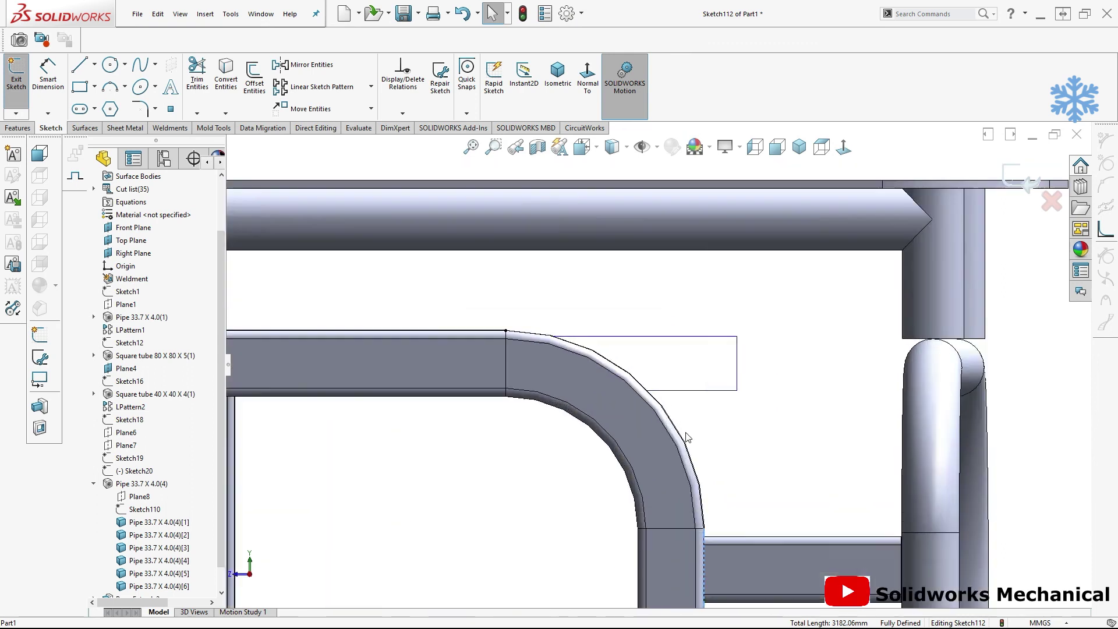
scroll(685, 441, "down", 2)
left_click(684, 444)
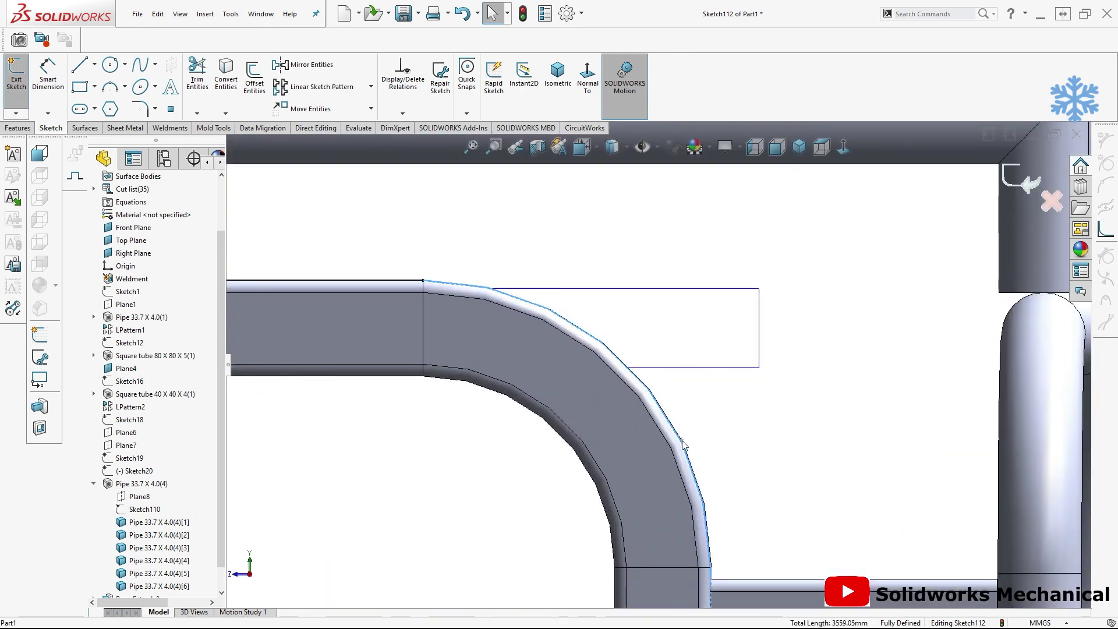
left_click(221, 86)
left_click(16, 129)
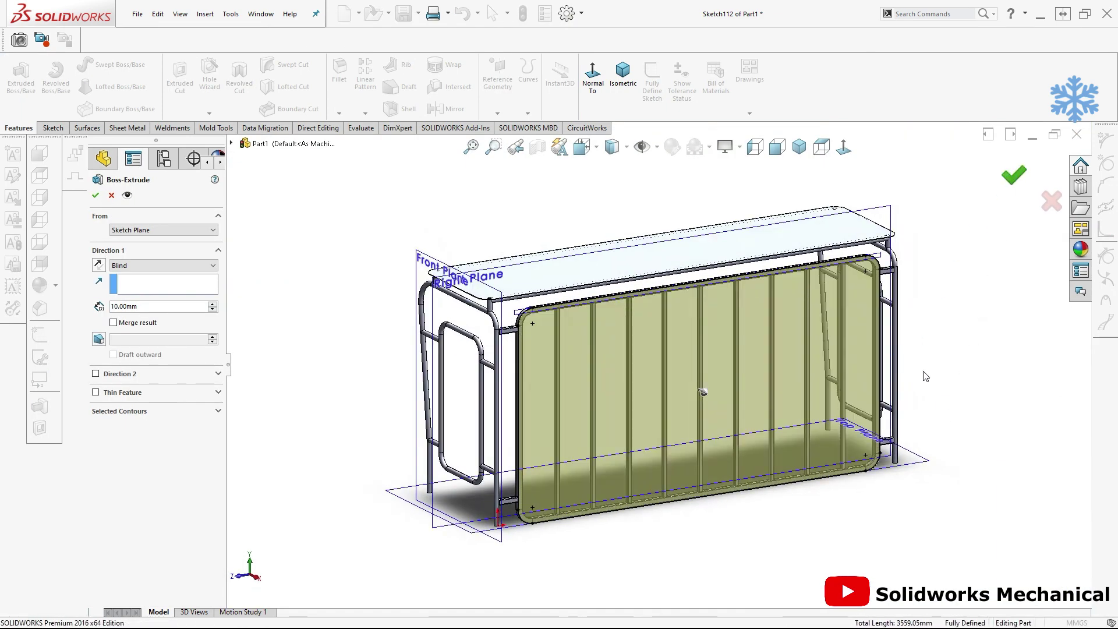
Accept the 10 mm Blind panel extrusion, then orbit and select the new panel
key("Return")
mouse_move(833, 408)
middle_mouse_down()
mouse_move(921, 400)
mouse_move(764, 396)
middle_mouse_up()
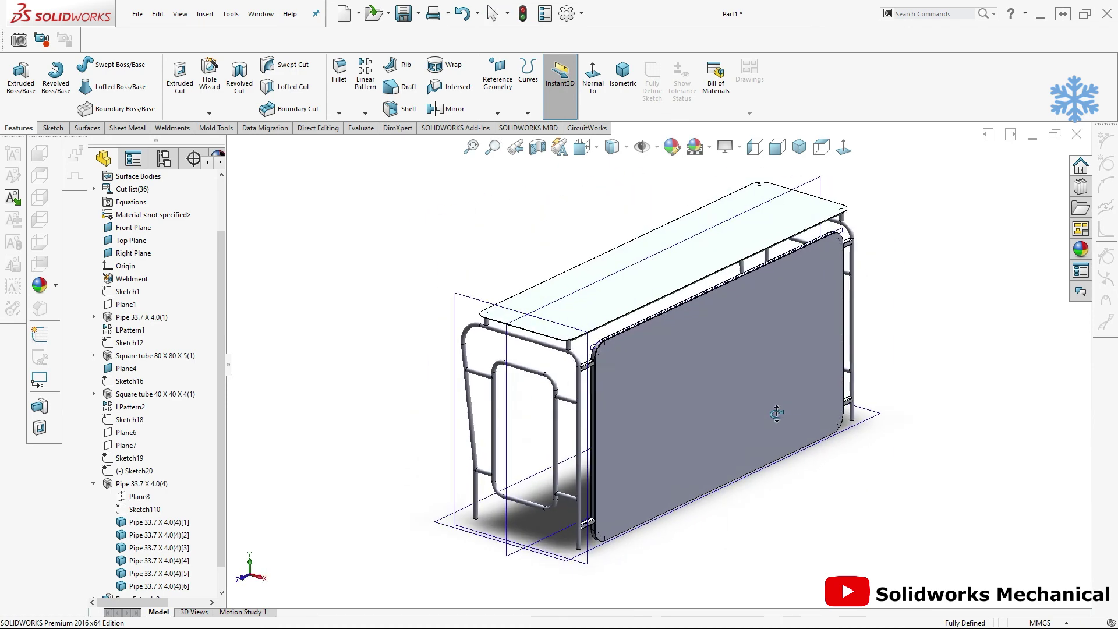
left_click(765, 395)
Apply Change Transparency to the Boss-Extrude3 panel and rotate the model to check it
right_click(668, 400)
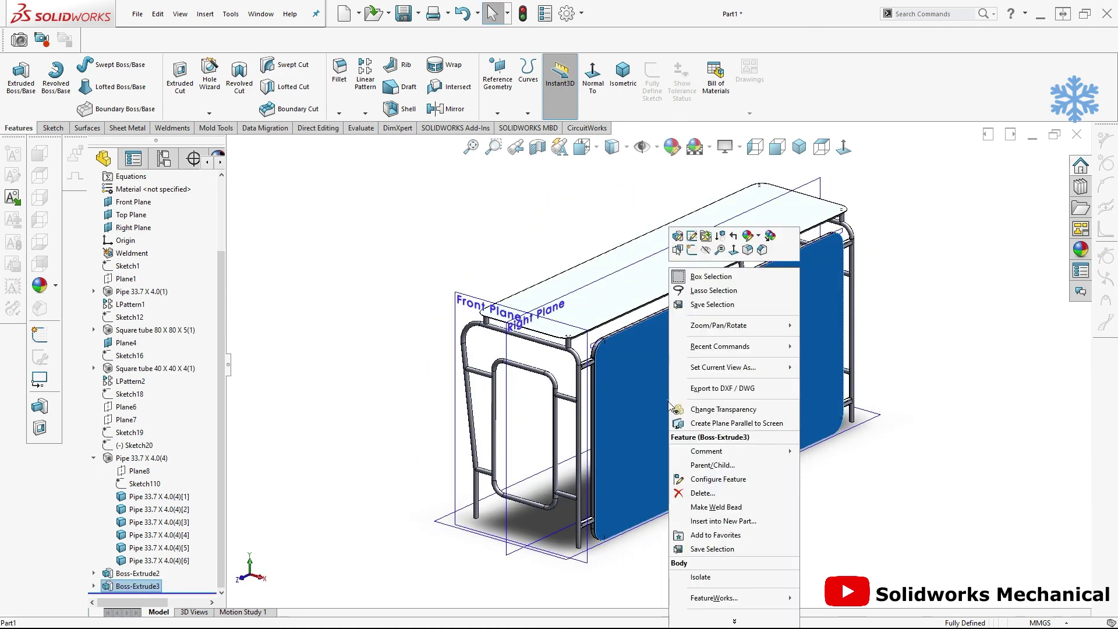
left_click(724, 409)
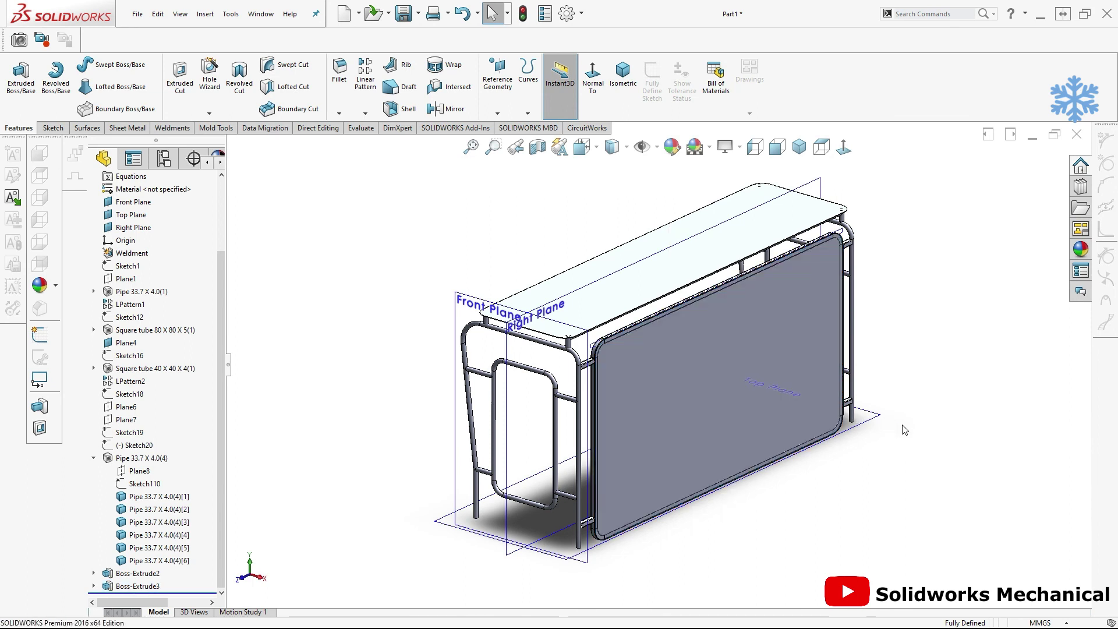
left_click(128, 587)
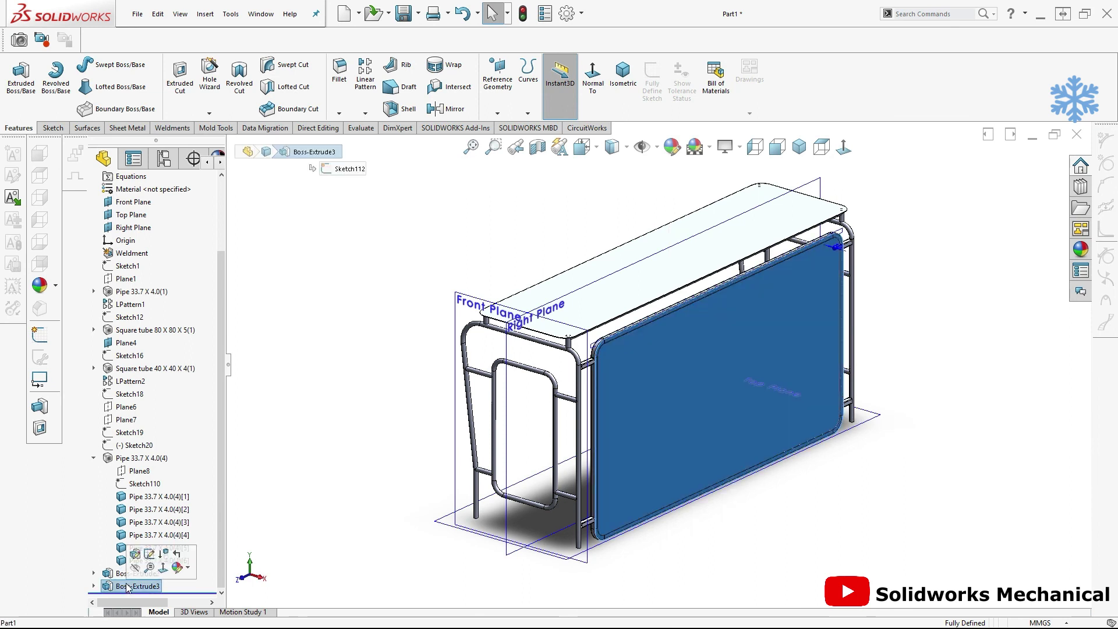
right_click(128, 587)
left_click(181, 518)
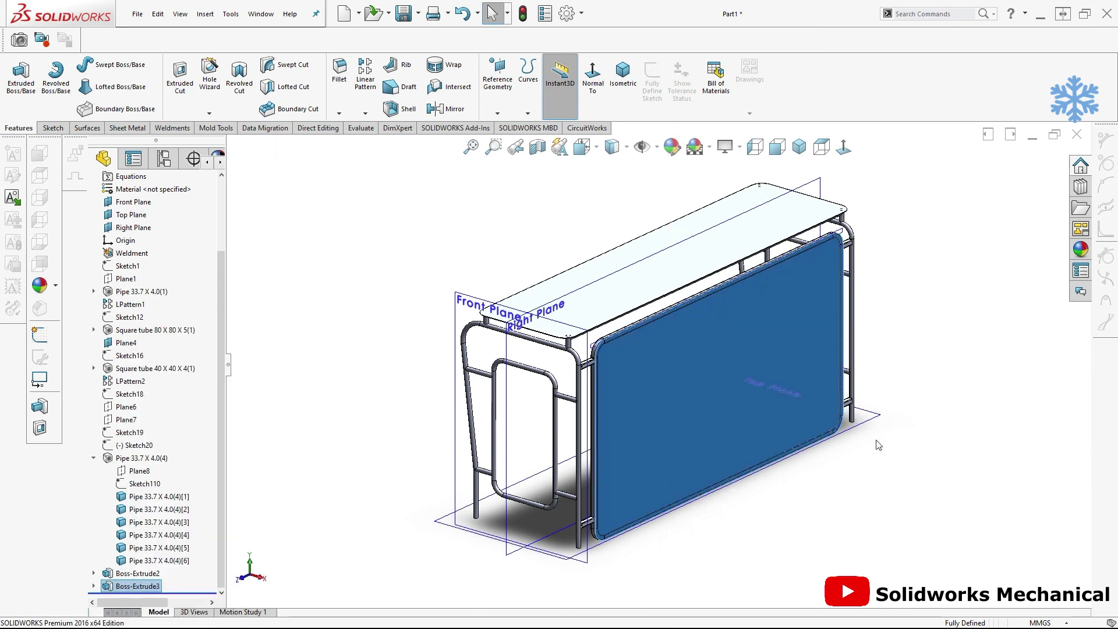
key("Right")
key("Right")
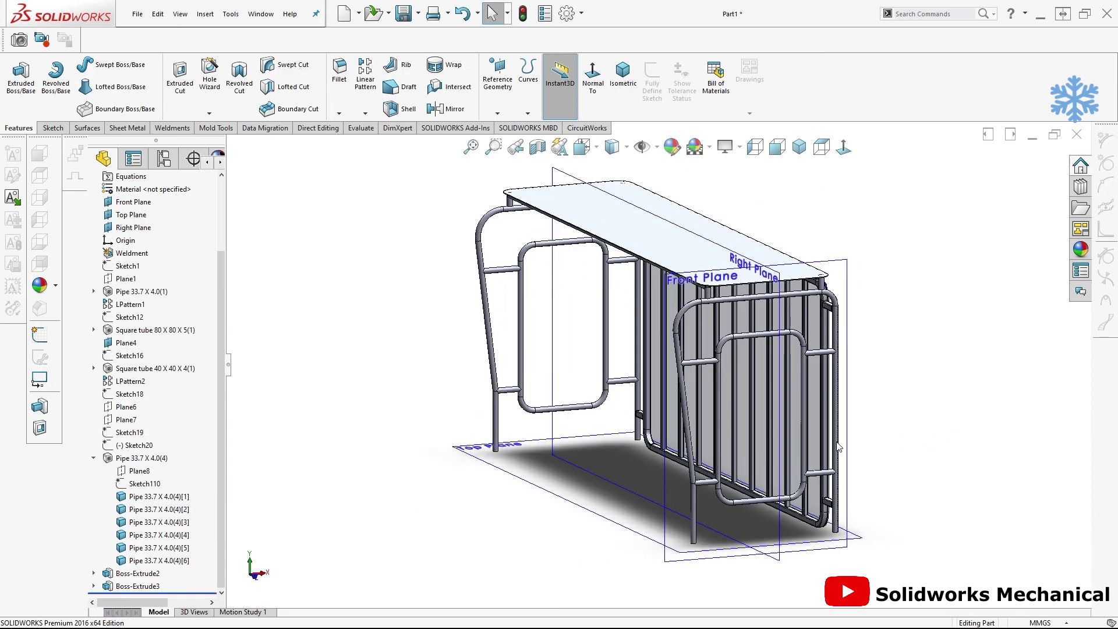
key("Right")
key("Right")
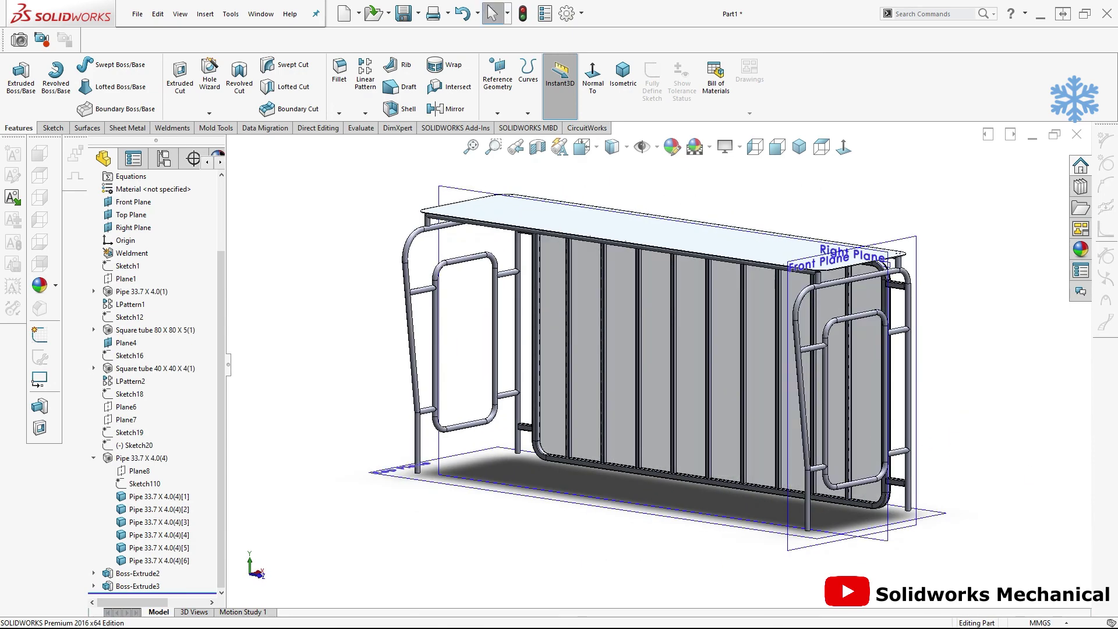